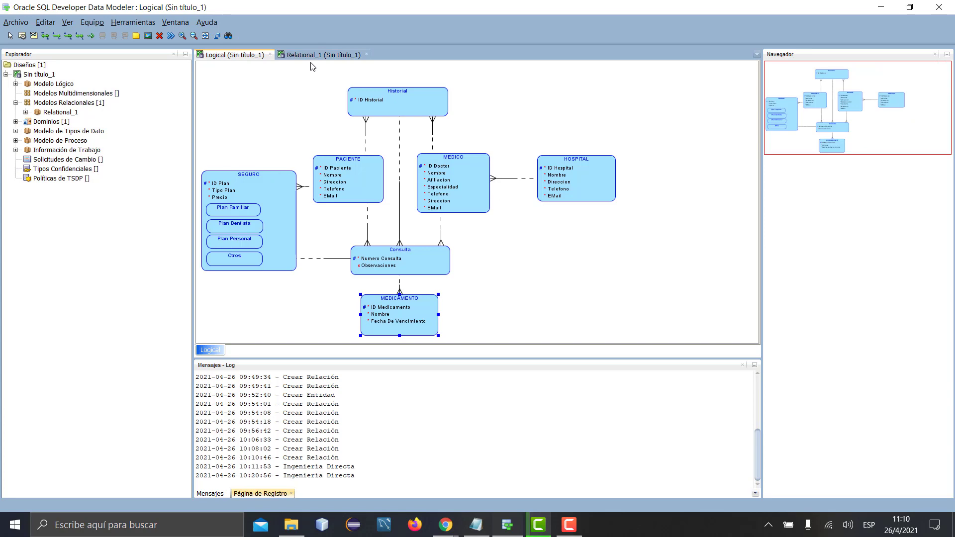
# Open the Relational_1 diagram and review its tables and foreign keys from Historial down to MEDICAMENTO
pyautogui.click(313, 55)
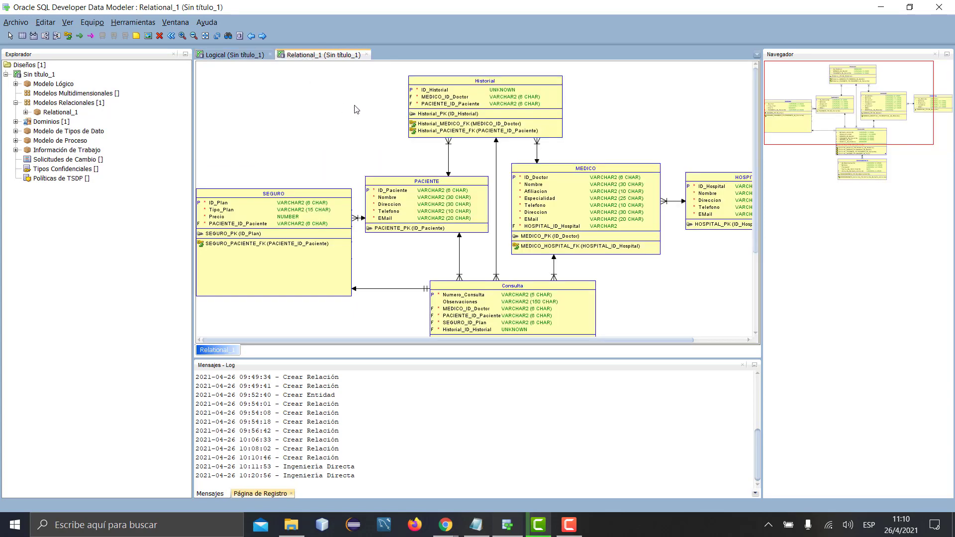
pyautogui.scroll(-3, 621, 210)
pyautogui.click(563, 314)
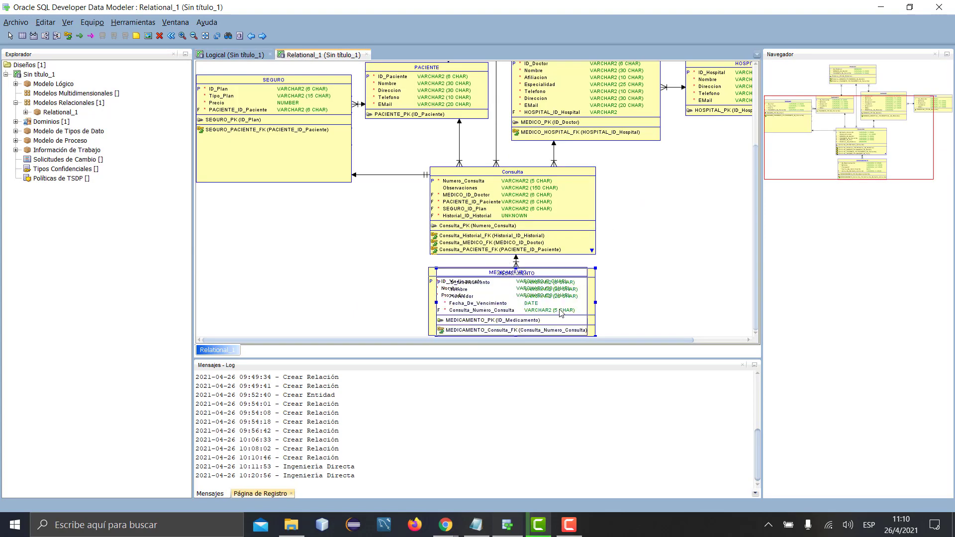
pyautogui.scroll(2, 640, 252)
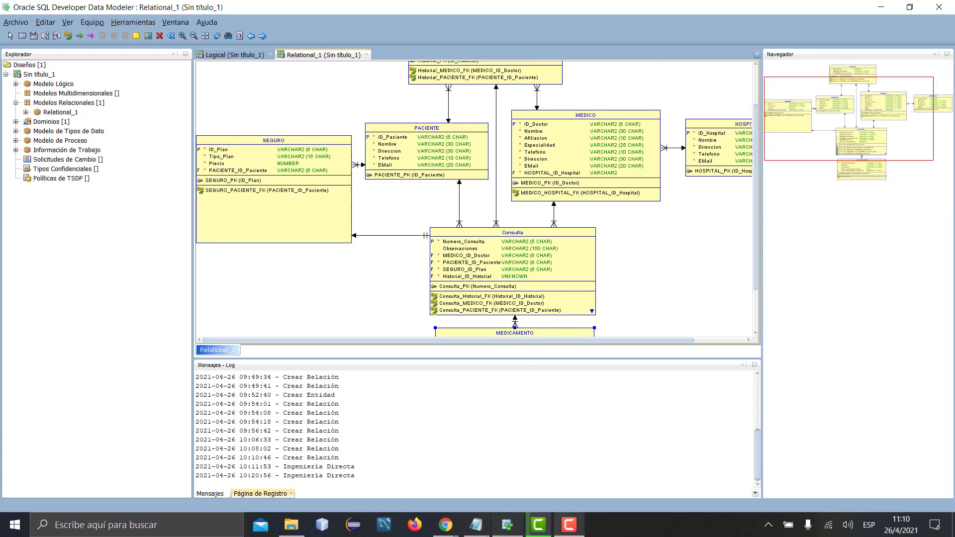
pyautogui.scroll(2, 534, 119)
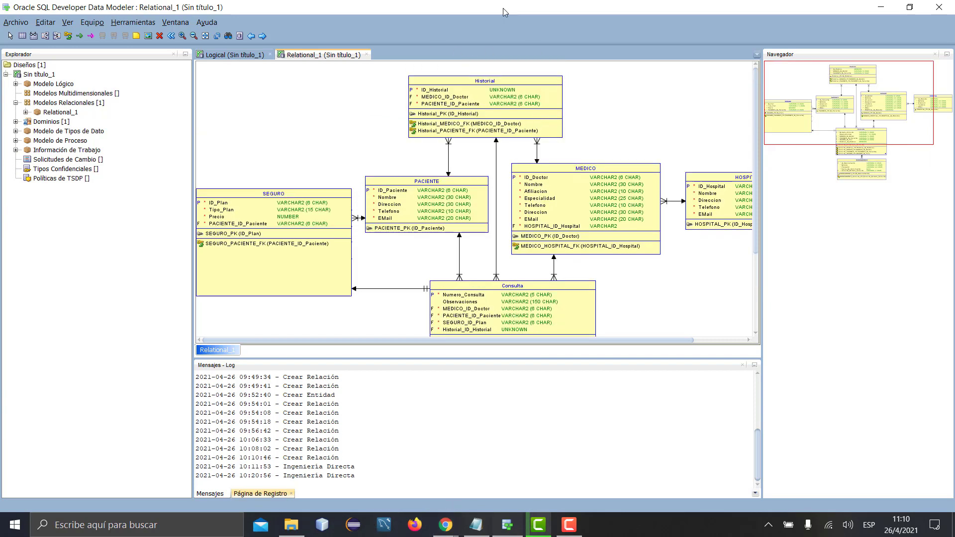
pyautogui.scroll(-2, 481, 312)
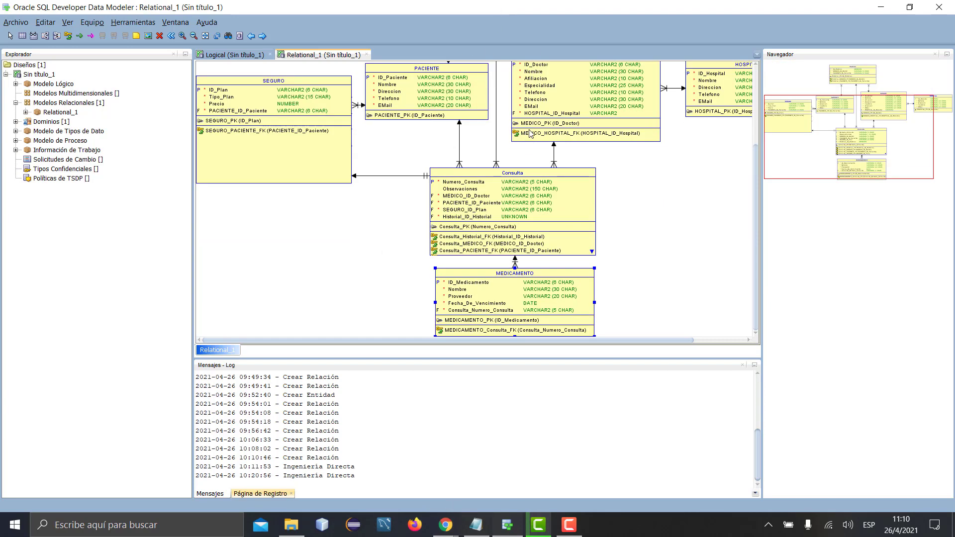
pyautogui.scroll(1, 530, 133)
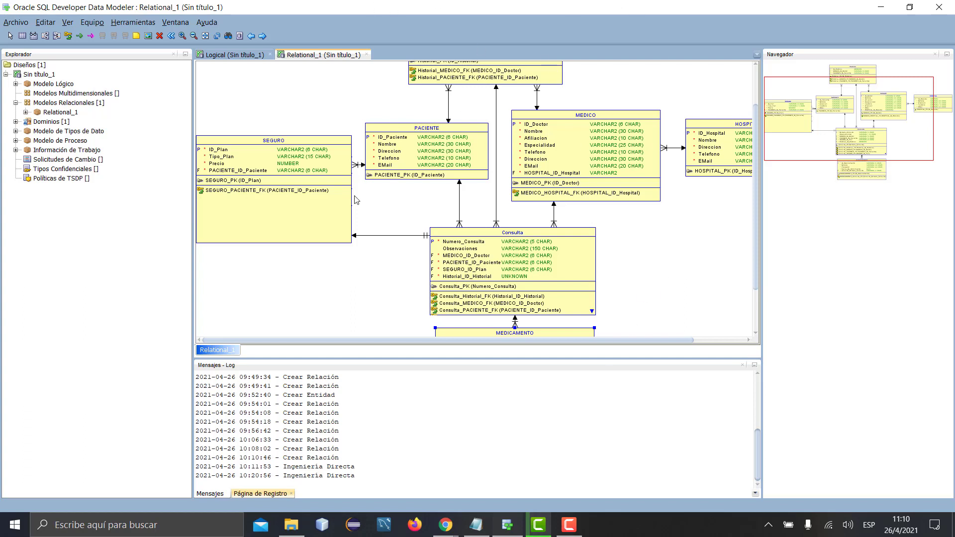
# Switch to the HealthOne database design project PDF in Chrome, review its project steps, and close that window
pyautogui.moveTo(570, 524)
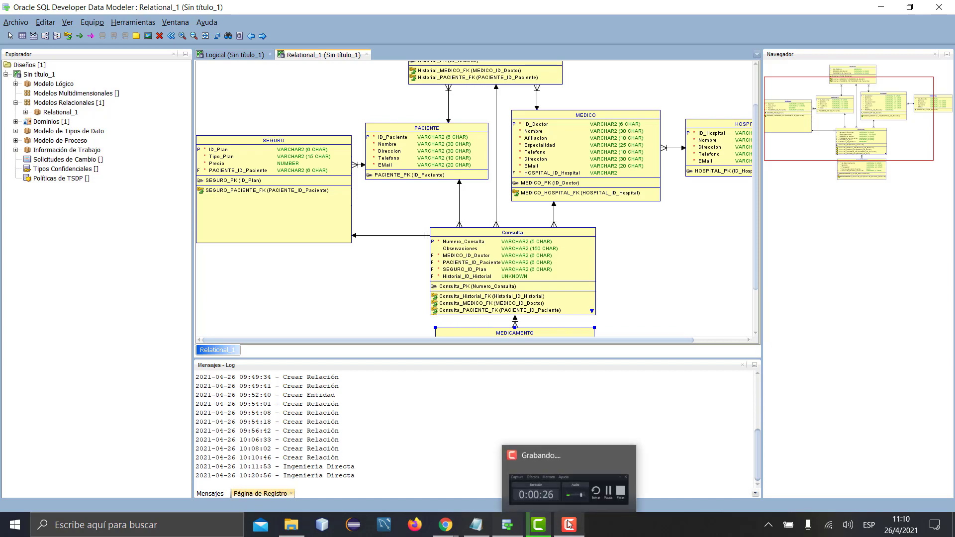
pyautogui.moveTo(445, 525)
pyautogui.click(413, 455)
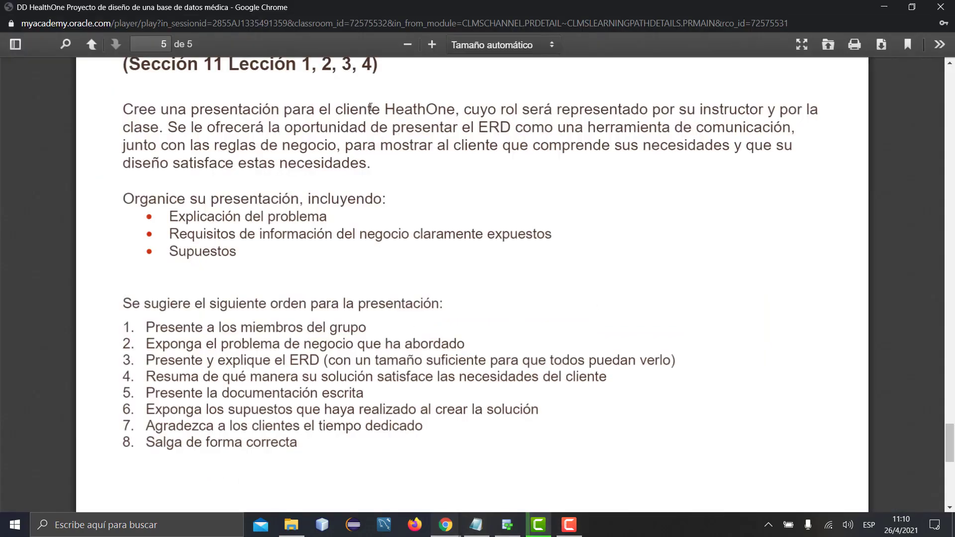
pyautogui.scroll(20, 492, 109)
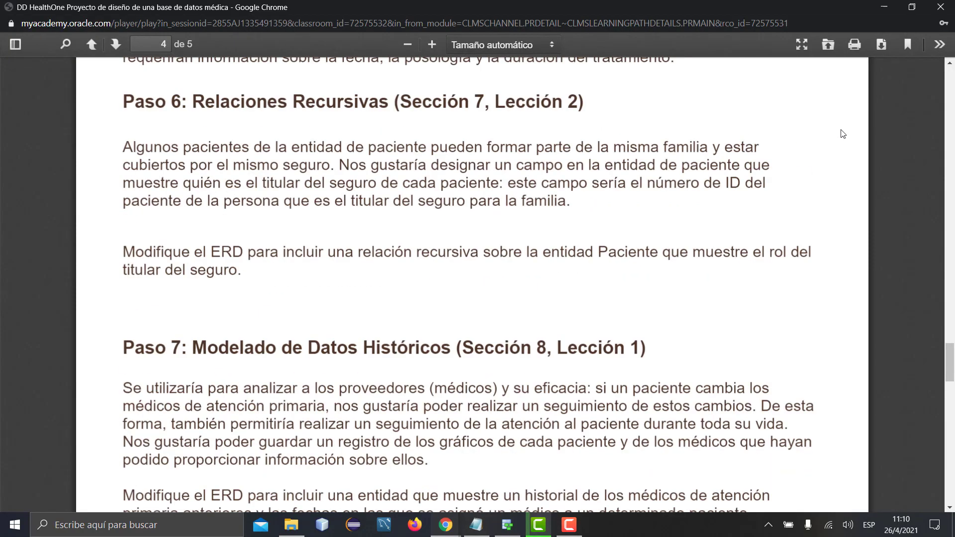
pyautogui.scroll(8, 846, 125)
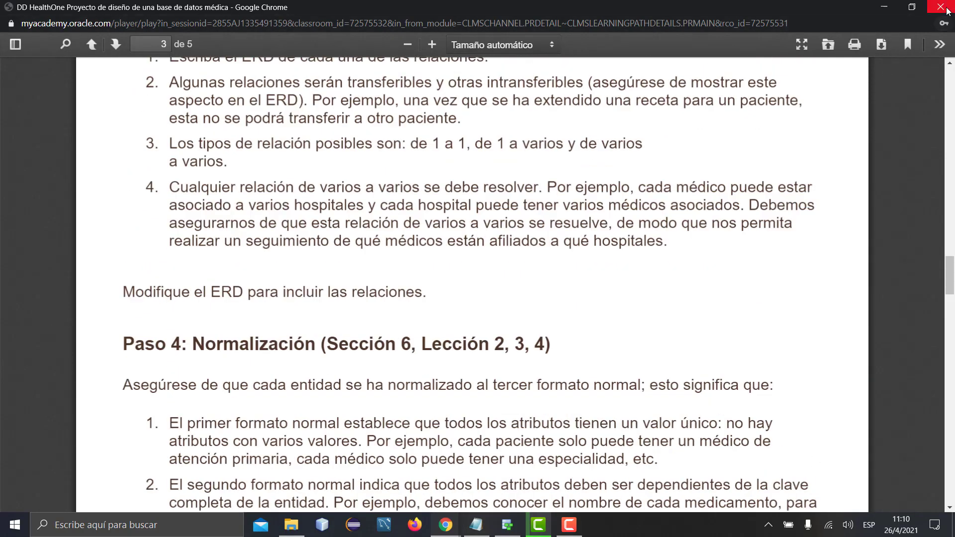
pyautogui.click(940, 7)
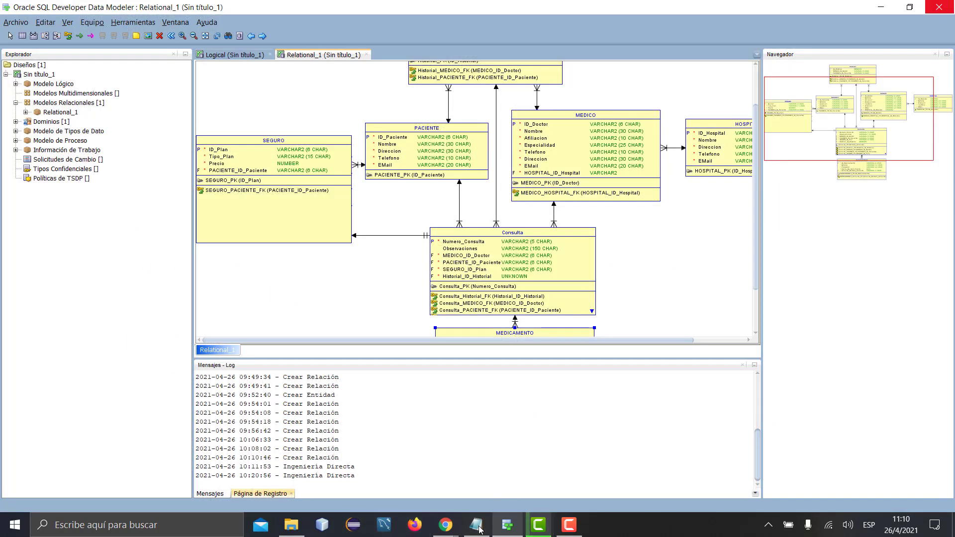
# Switch to the Chrome window with the Meet call, show the Oracle Academy iLearning page, and close the WhatsApp tab
pyautogui.moveTo(446, 525)
pyautogui.click(426, 465)
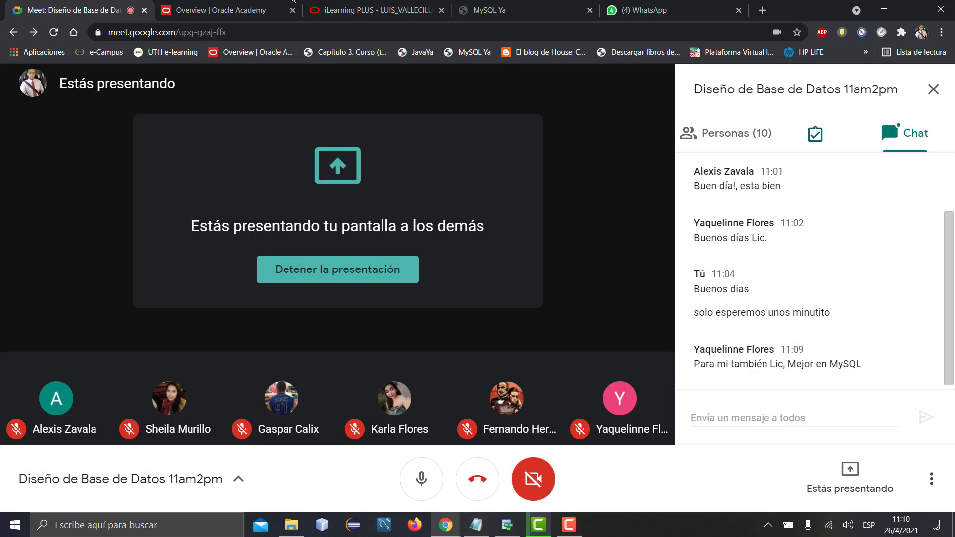
pyautogui.click(348, 10)
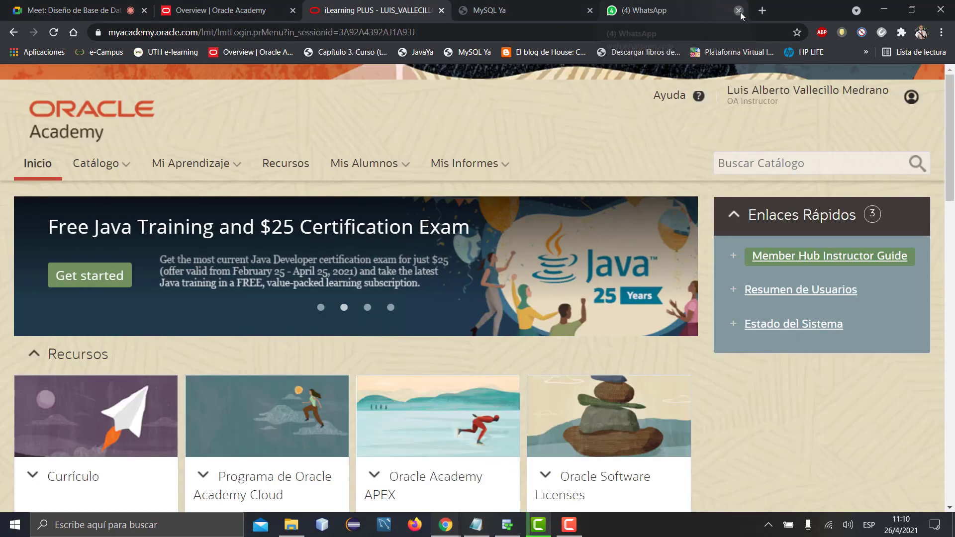
pyautogui.click(735, 13)
# Examine the first page of the MySQL Ya concept index, covering concepts 1 to 21
pyautogui.click(597, 16)
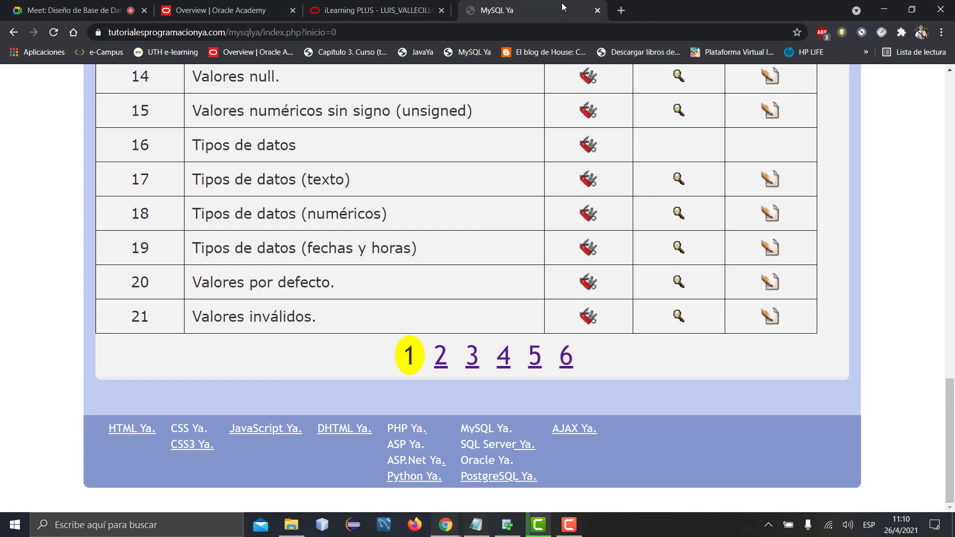
pyautogui.click(374, 5)
pyautogui.click(481, 6)
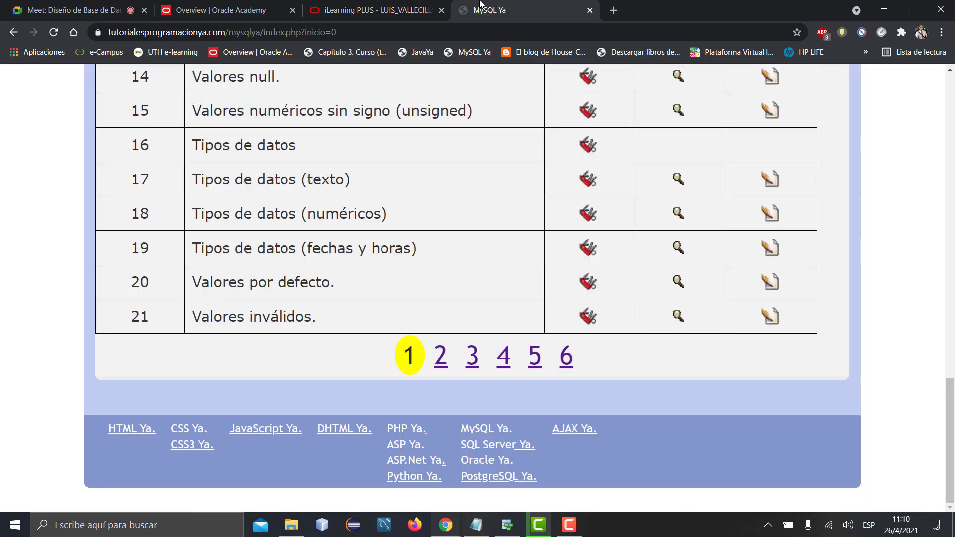
pyautogui.scroll(12, 568, 387)
pyautogui.scroll(-9, 568, 387)
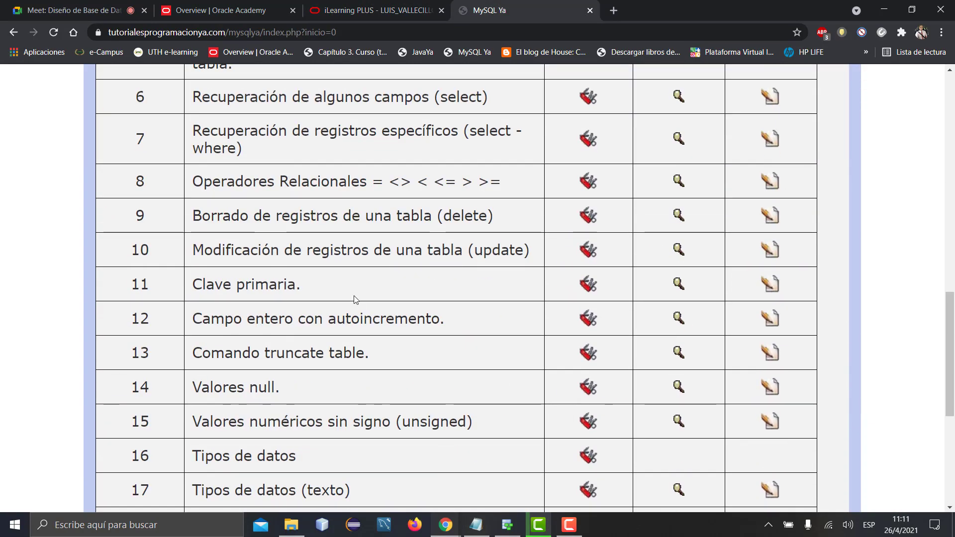
pyautogui.scroll(8, 349, 298)
pyautogui.scroll(-11, 350, 294)
pyautogui.scroll(-1, 350, 294)
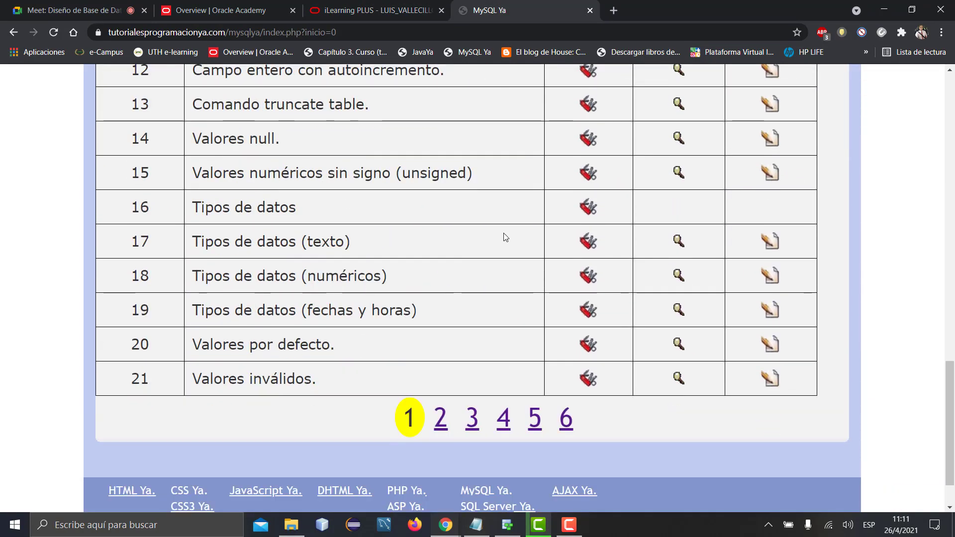
pyautogui.scroll(10, 505, 238)
pyautogui.scroll(-10, 506, 238)
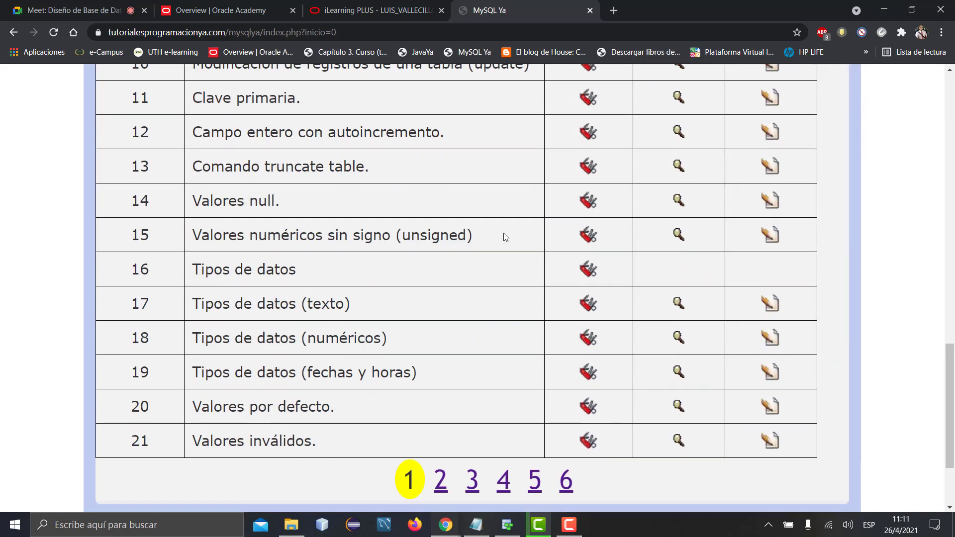
pyautogui.scroll(10, 504, 236)
pyautogui.scroll(-12, 506, 246)
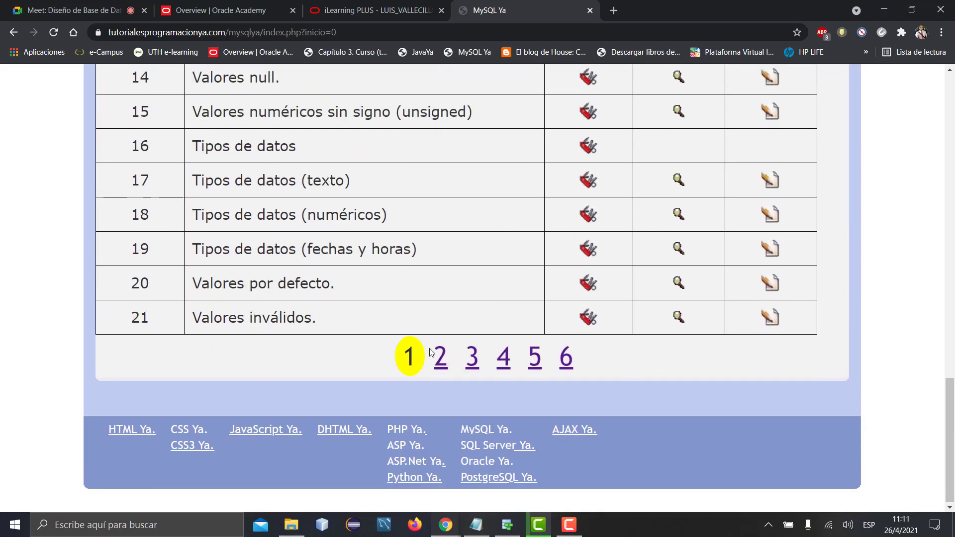
pyautogui.scroll(13, 430, 352)
pyautogui.scroll(-8, 520, 311)
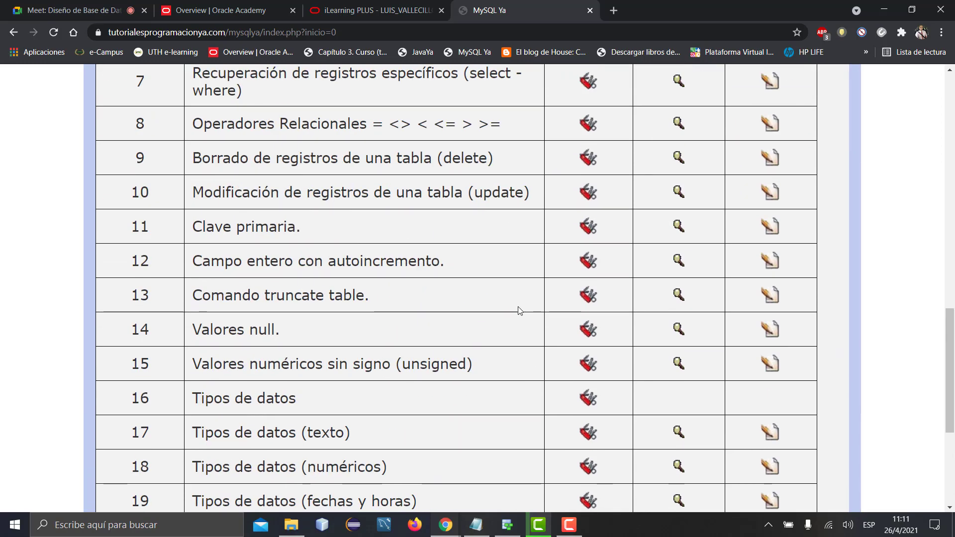
pyautogui.scroll(1, 520, 311)
pyautogui.scroll(-6, 614, 465)
# Open page 6 of the MySQL Ya concept index, then return to page 1 and review its opening concepts
pyautogui.click(567, 356)
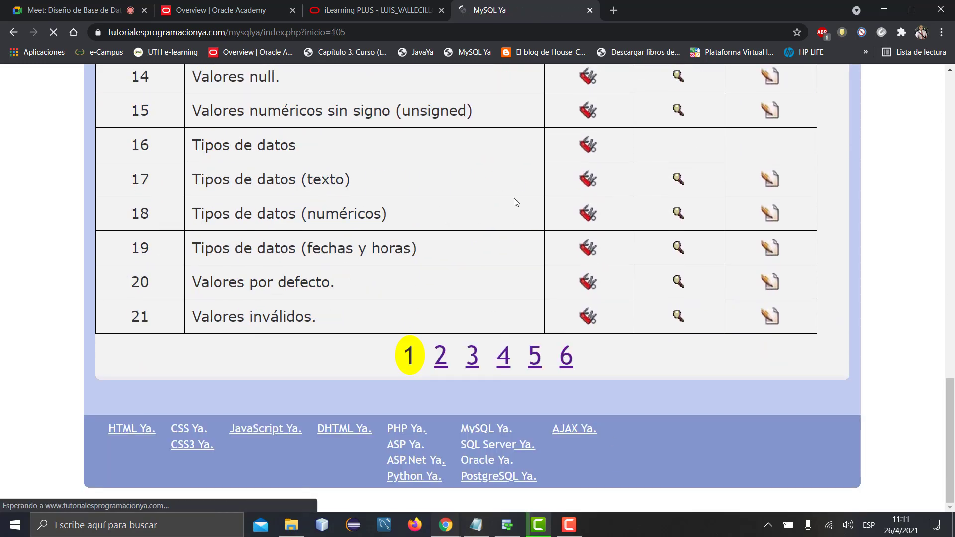
pyautogui.scroll(-10, 515, 199)
pyautogui.scroll(-1, 518, 213)
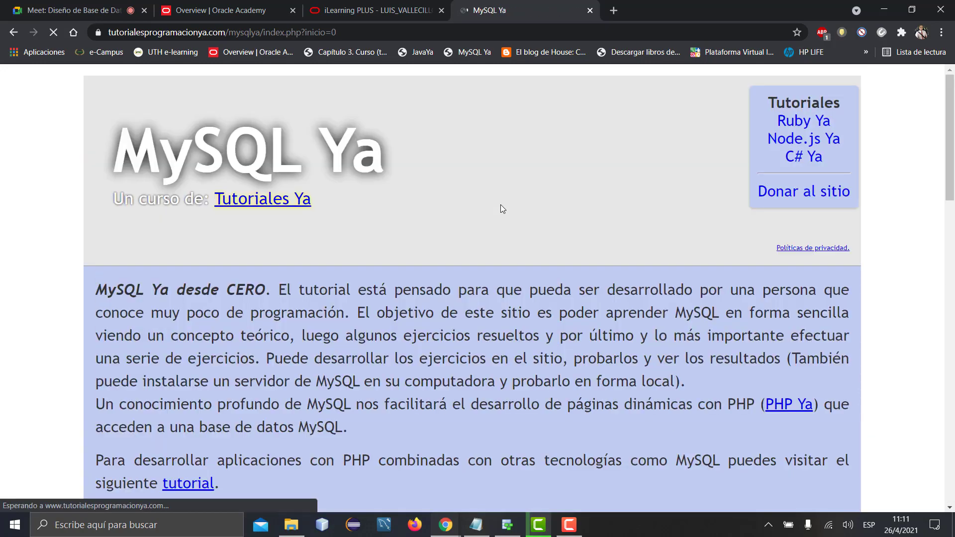
pyautogui.scroll(-10, 501, 204)
pyautogui.scroll(3, 502, 206)
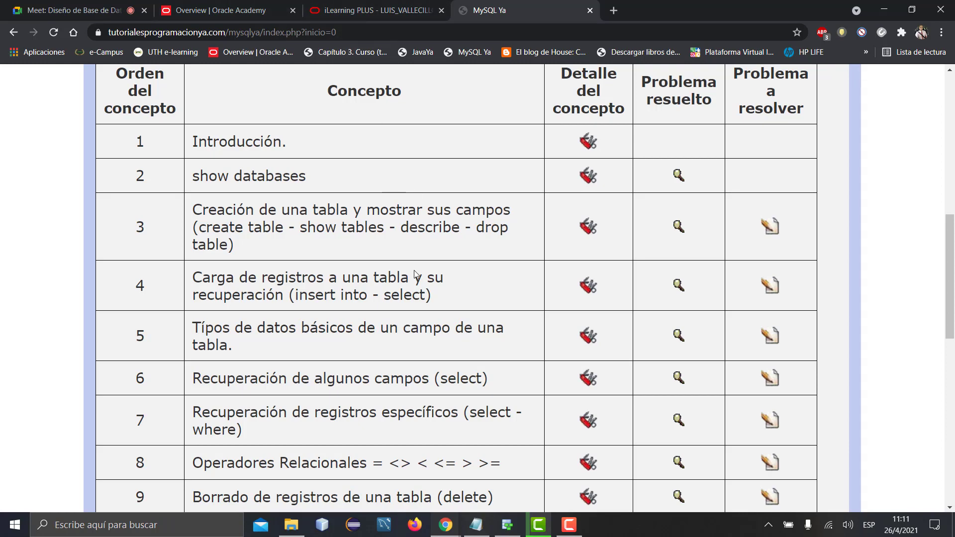
# On Oracle Academy, open the channel Diseño de Base de Datos 5B 11am - 2pm and its course DD Database Design Alumno - Español
pyautogui.click(397, 4)
pyautogui.scroll(-10, 500, 222)
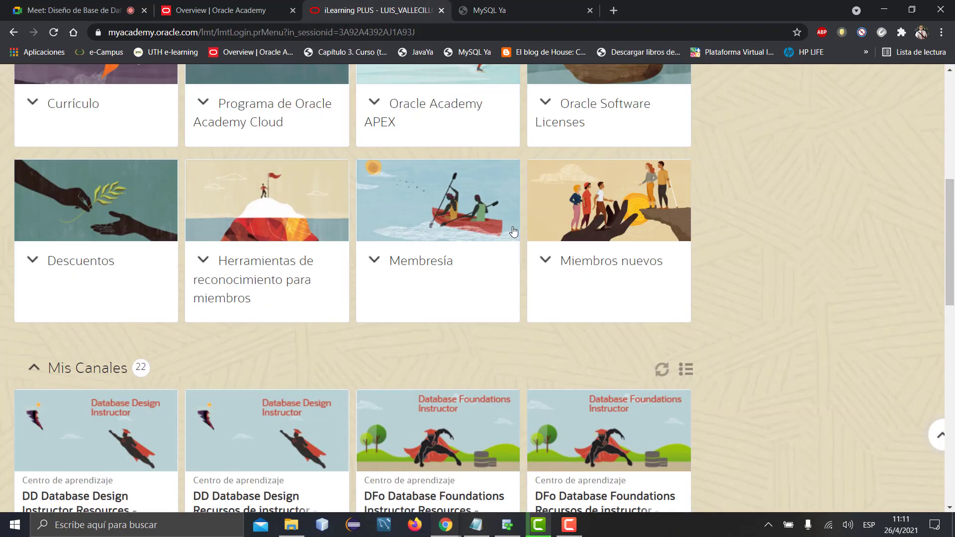
pyautogui.click(356, 385)
pyautogui.scroll(-10, 357, 385)
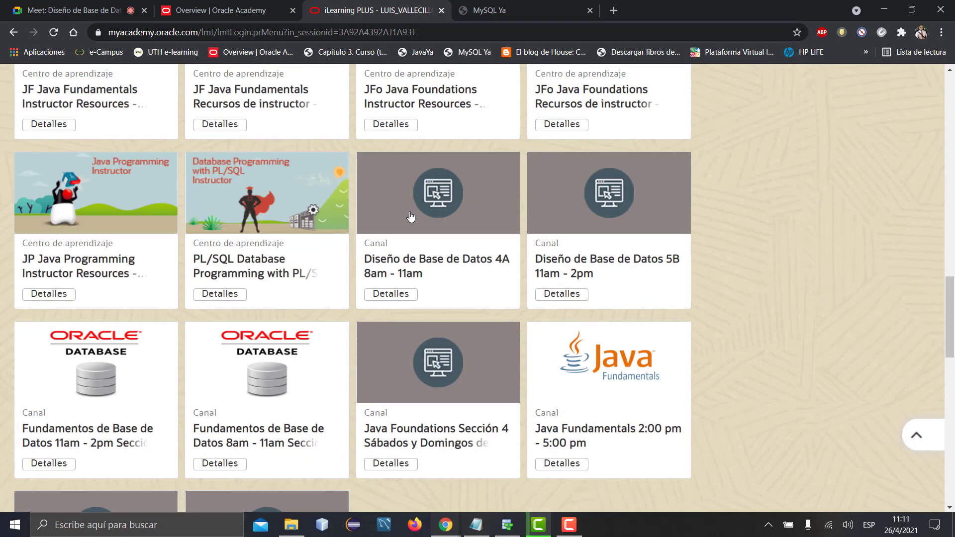
pyautogui.click(583, 255)
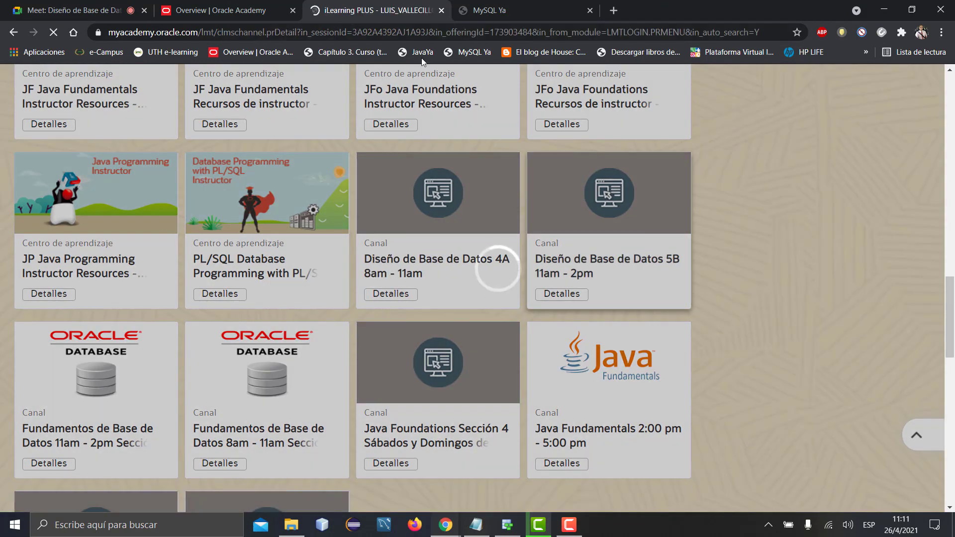
pyautogui.scroll(-5, 158, 256)
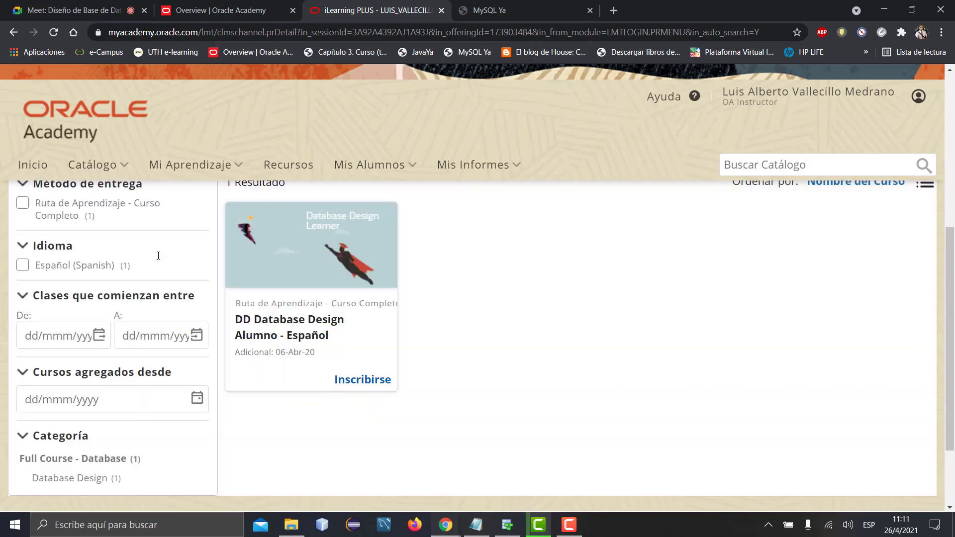
pyautogui.click(329, 326)
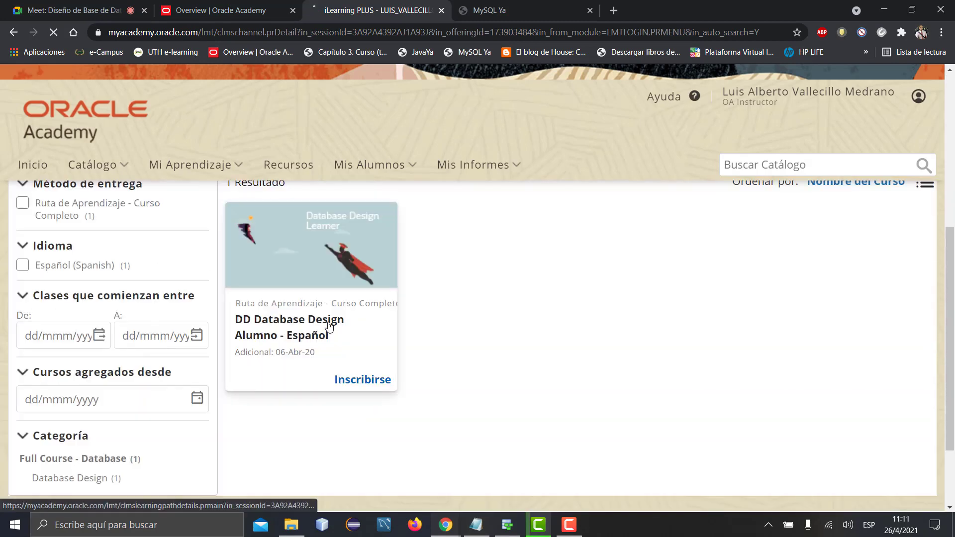
# Admit the waiting participant to the Meet call and return to the Oracle Academy course page
pyautogui.click(100, 4)
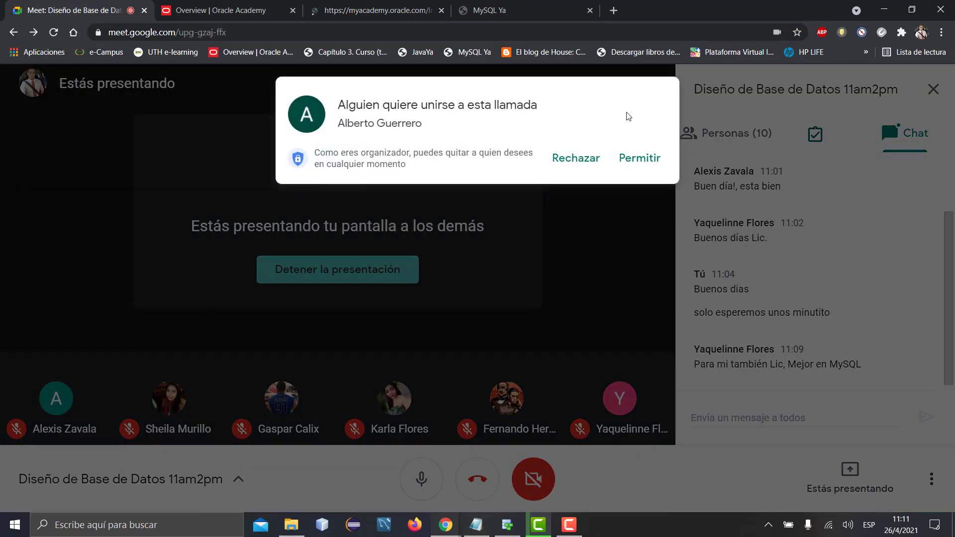
pyautogui.click(645, 159)
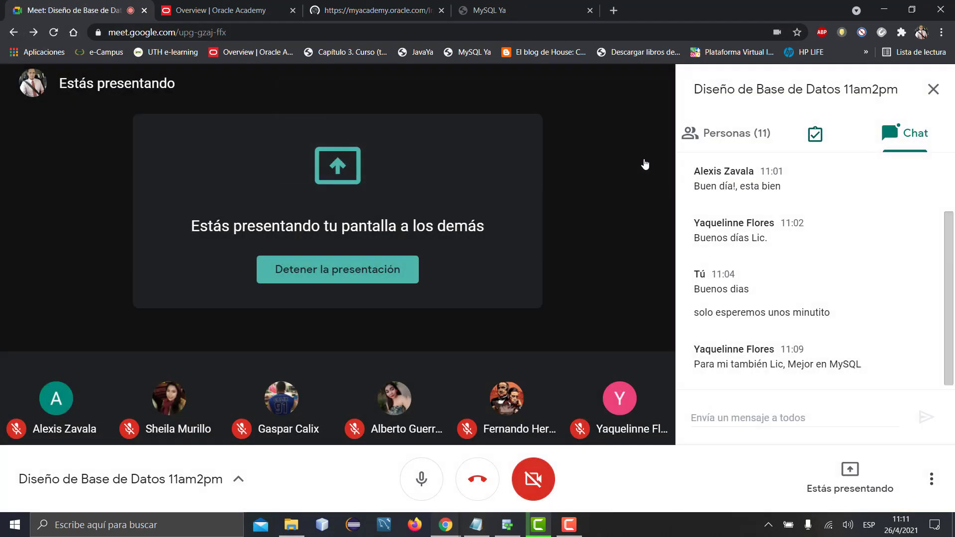
pyautogui.click(395, 10)
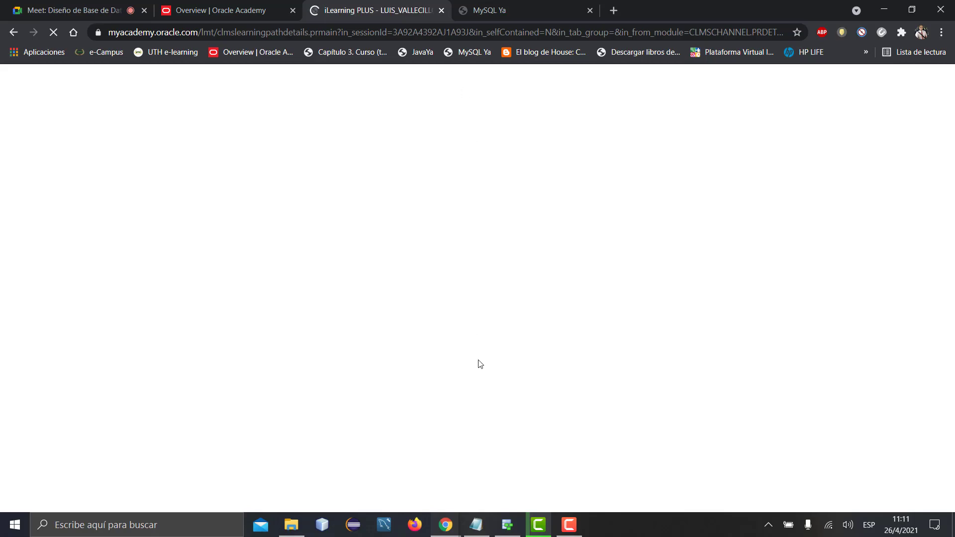
# Look through the DD Database Design learning path, including Sections 10 and 11 and the final exam
pyautogui.scroll(-20, 481, 314)
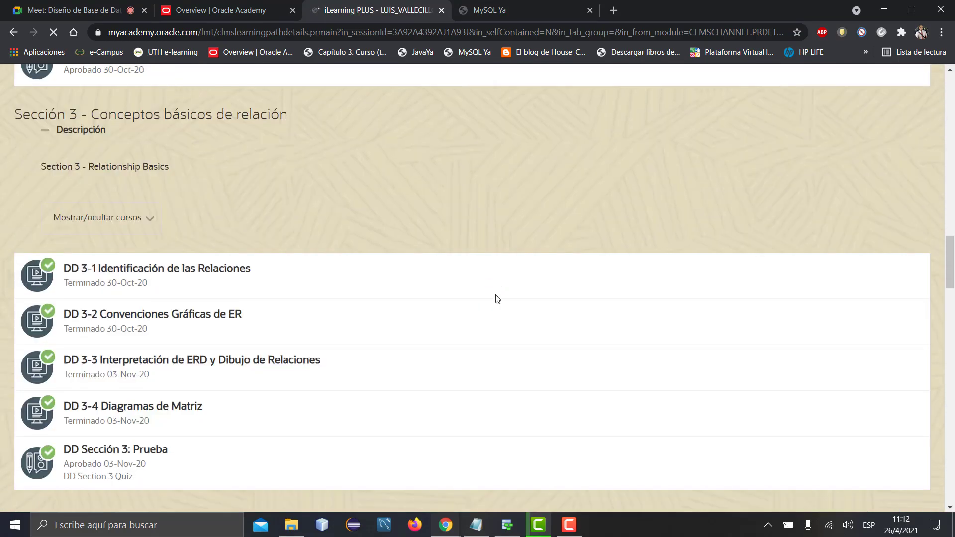
pyautogui.scroll(-20, 498, 298)
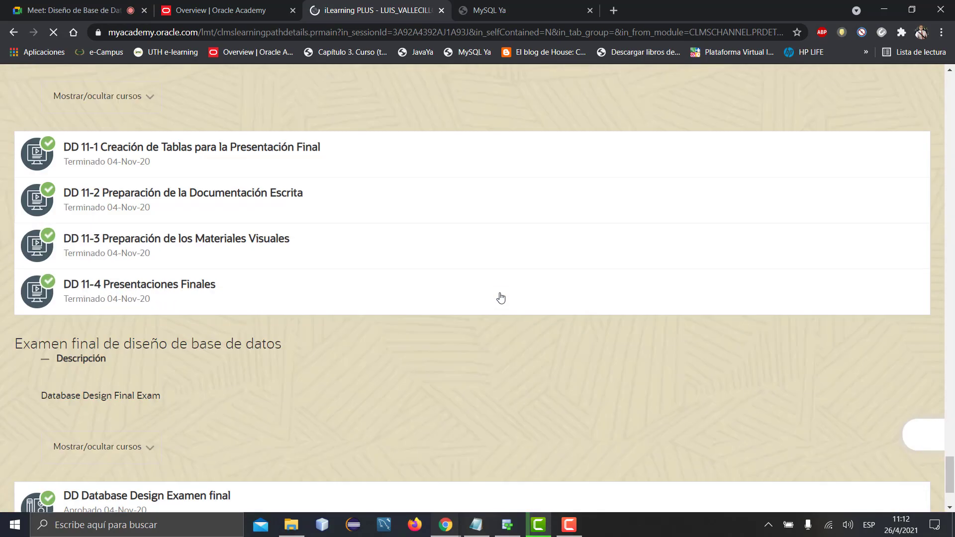
pyautogui.scroll(-3, 499, 294)
pyautogui.scroll(13, 277, 269)
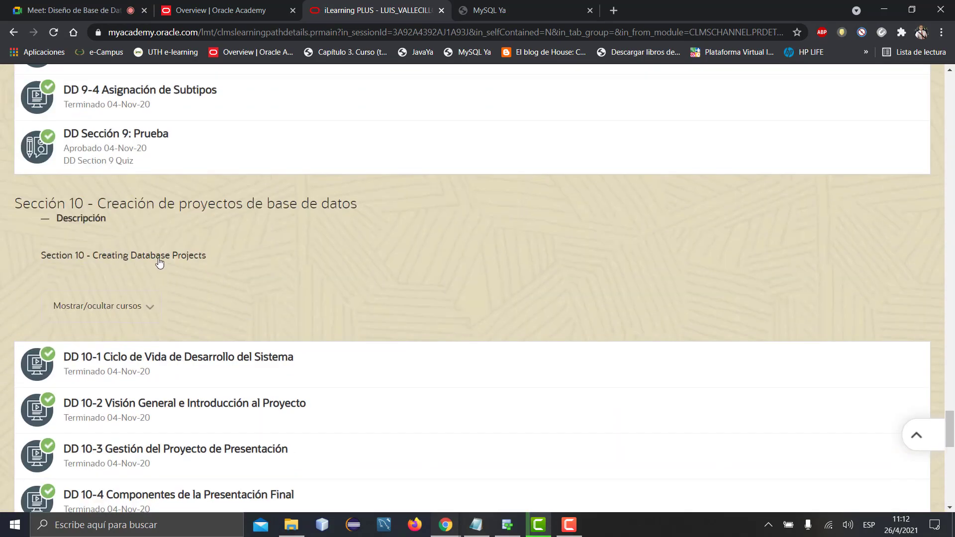
pyautogui.scroll(-10, 159, 279)
pyautogui.scroll(15, 167, 276)
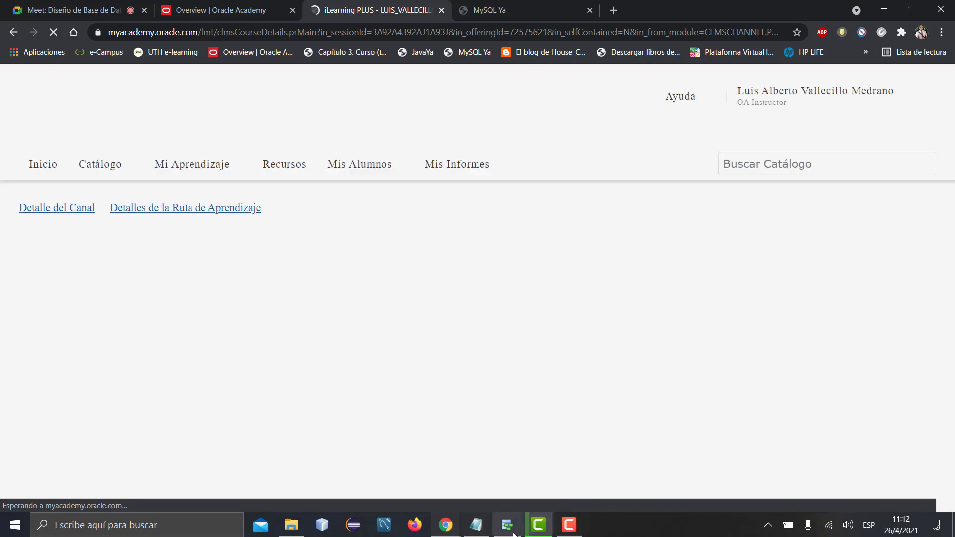
# Switch to SQL Developer Data Modeler and move Plan_Personal, Otros, Plan_Dentista and Plan_Familiar out from beneath the SEGURO table
pyautogui.click(508, 525)
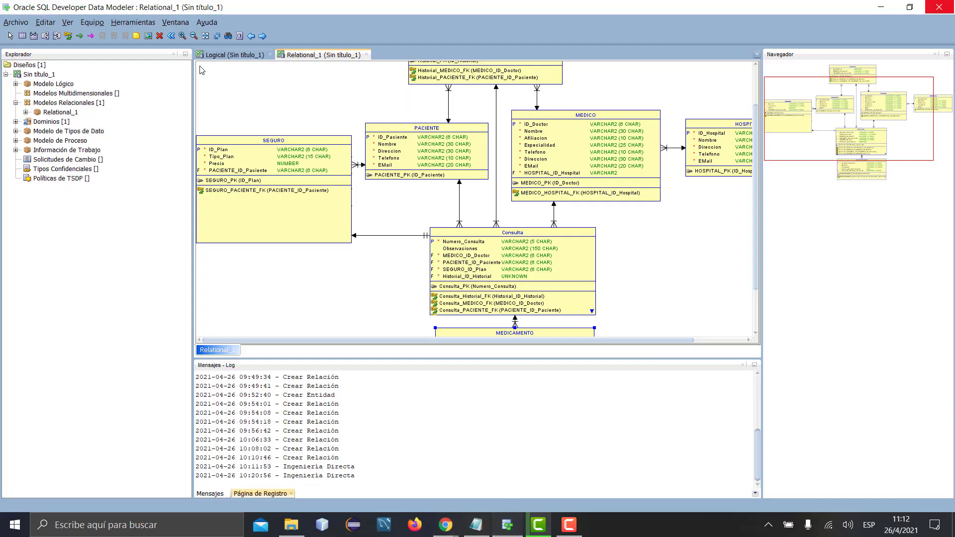
pyautogui.moveTo(292, 194); pyautogui.dragTo(295, 135)
pyautogui.moveTo(231, 200); pyautogui.dragTo(234, 284)
pyautogui.moveTo(243, 196); pyautogui.dragTo(250, 270)
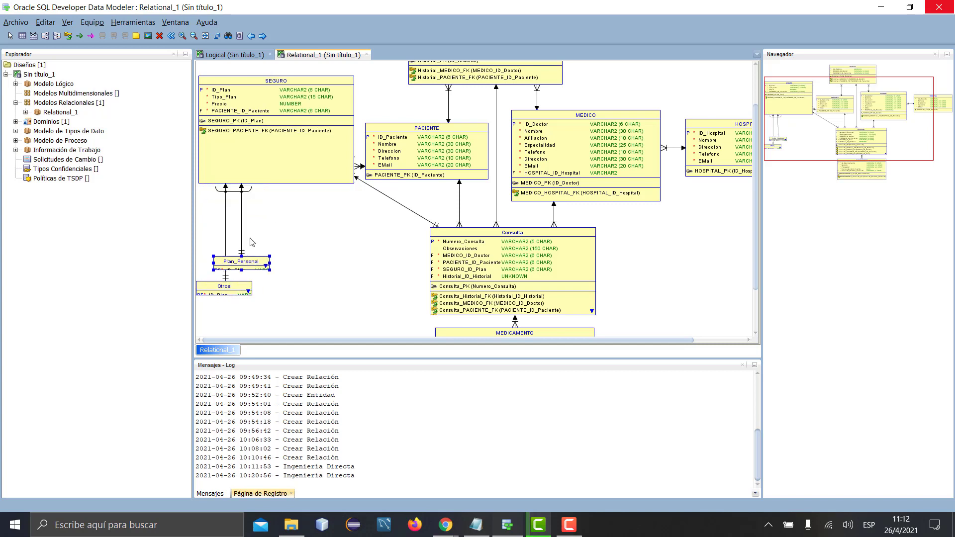
pyautogui.moveTo(297, 180); pyautogui.dragTo(312, 143)
pyautogui.moveTo(249, 178); pyautogui.dragTo(307, 291)
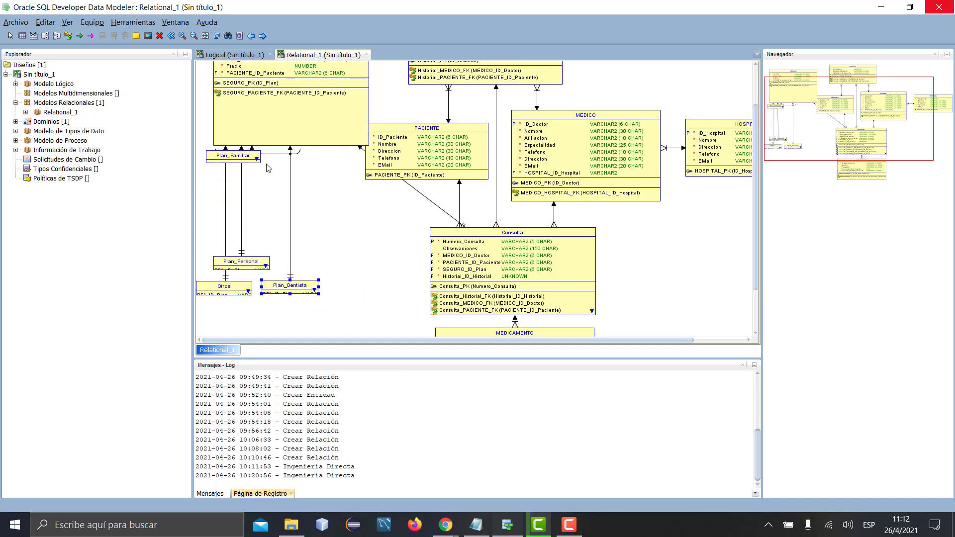
pyautogui.moveTo(244, 155); pyautogui.dragTo(315, 263)
pyautogui.moveTo(316, 119); pyautogui.dragTo(304, 160)
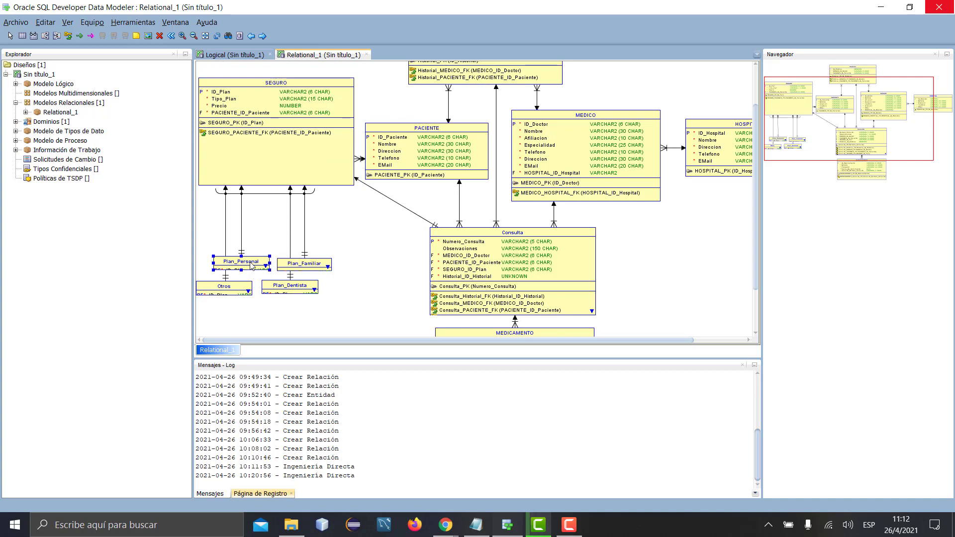
# Enlarge the Plan_Personal table to show its column and keys, and shift Plan_Familiar away to make room
pyautogui.moveTo(242, 256)
pyautogui.mouseDown()
pyautogui.moveTo(243, 232)
pyautogui.moveTo(298, 251)
pyautogui.moveTo(247, 251)
pyautogui.mouseUp()
pyautogui.moveTo(306, 266); pyautogui.dragTo(350, 266)
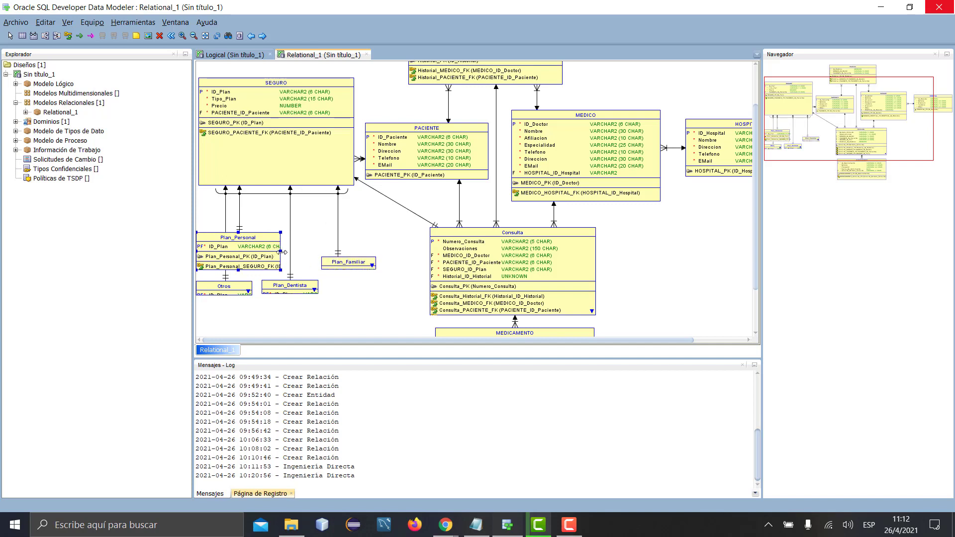
pyautogui.moveTo(281, 252); pyautogui.dragTo(299, 251)
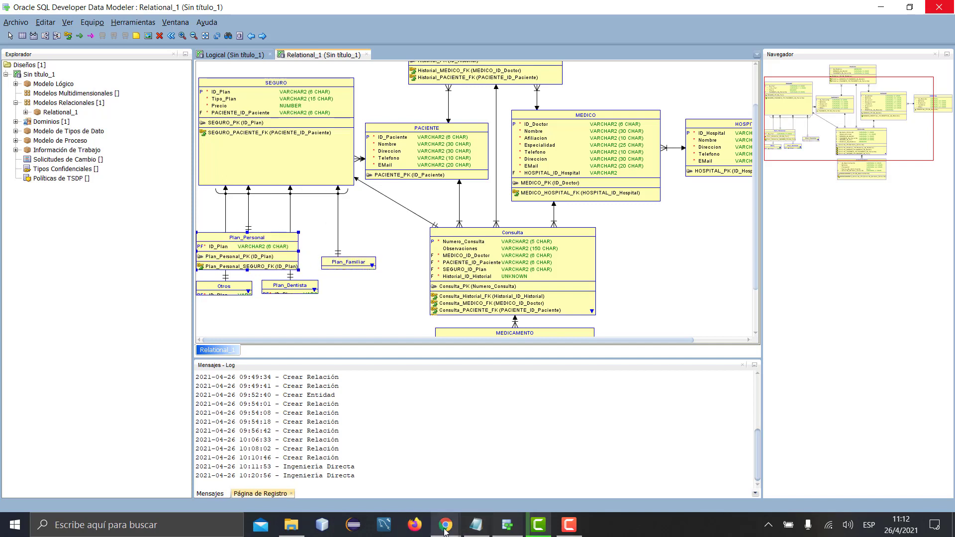
# Admit the waiting participant to the Meet call and return to the relational model in Data Modeler
pyautogui.moveTo(446, 525)
pyautogui.click(372, 453)
pyautogui.hotkey('ctrl', '1')
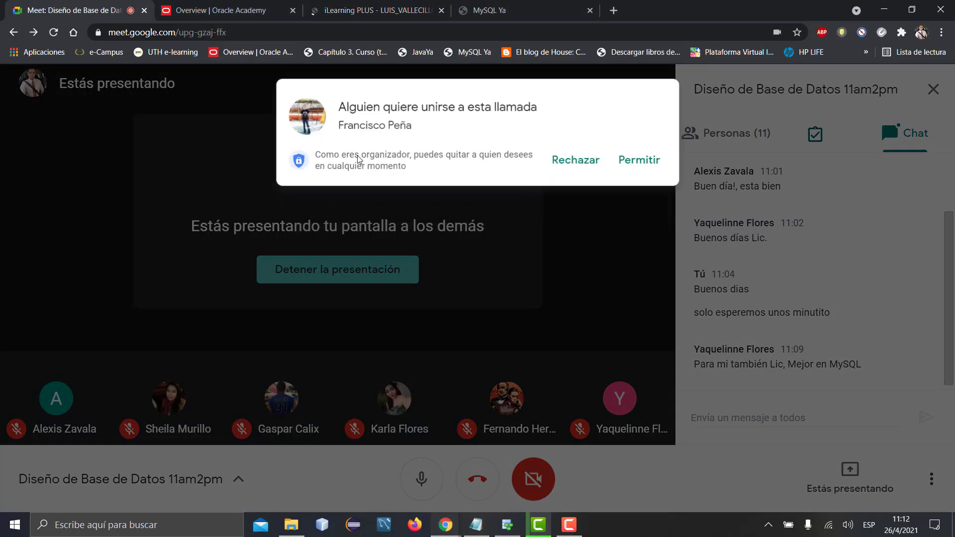
pyautogui.click(644, 149)
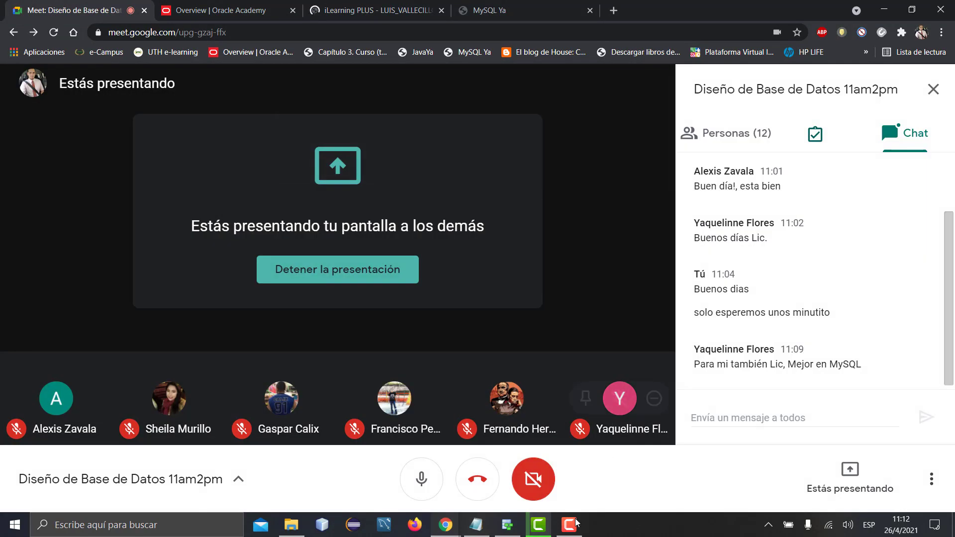
pyautogui.click(512, 531)
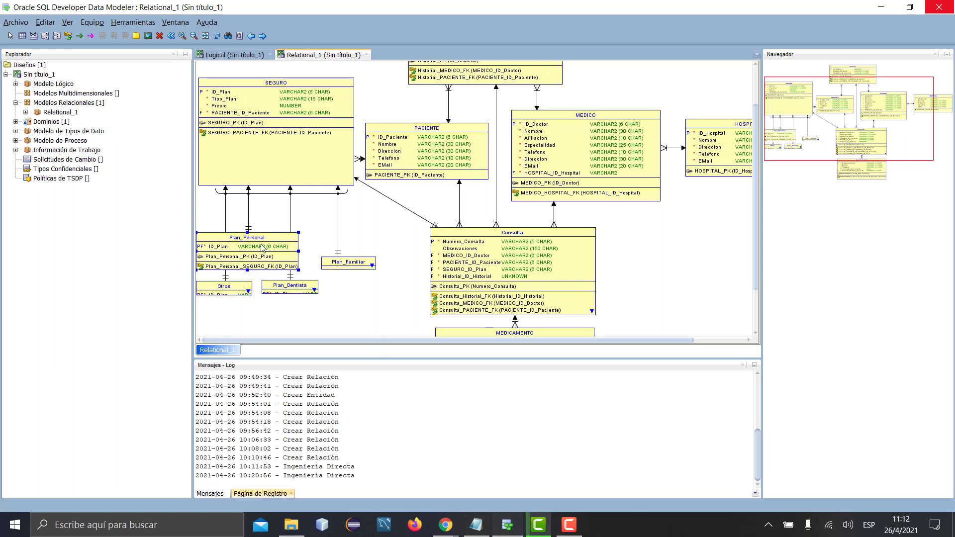
# Stretch Plan_Personal slightly wider and taller, and enlarge Plan_Familiar to show its full contents right beside it
pyautogui.moveTo(299, 252); pyautogui.dragTo(317, 251)
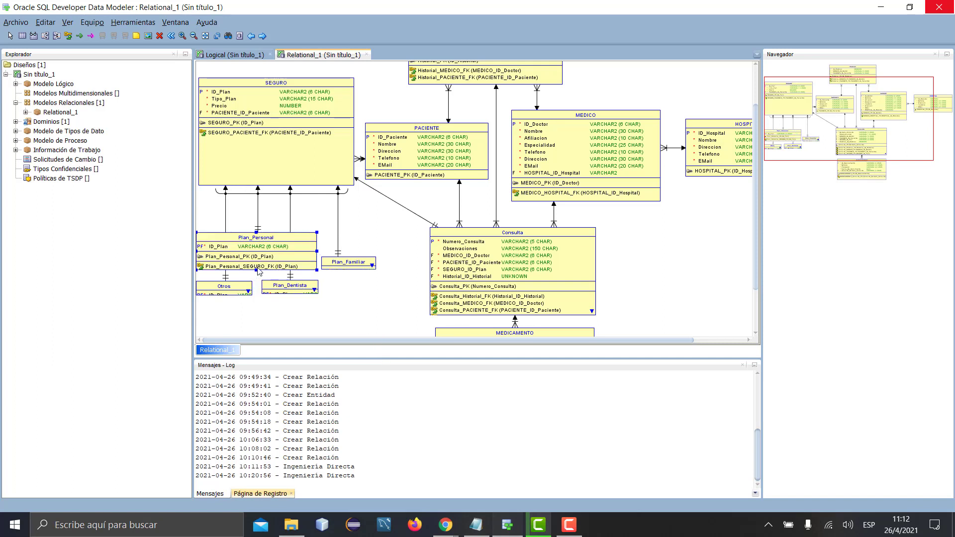
pyautogui.moveTo(257, 272); pyautogui.dragTo(257, 278)
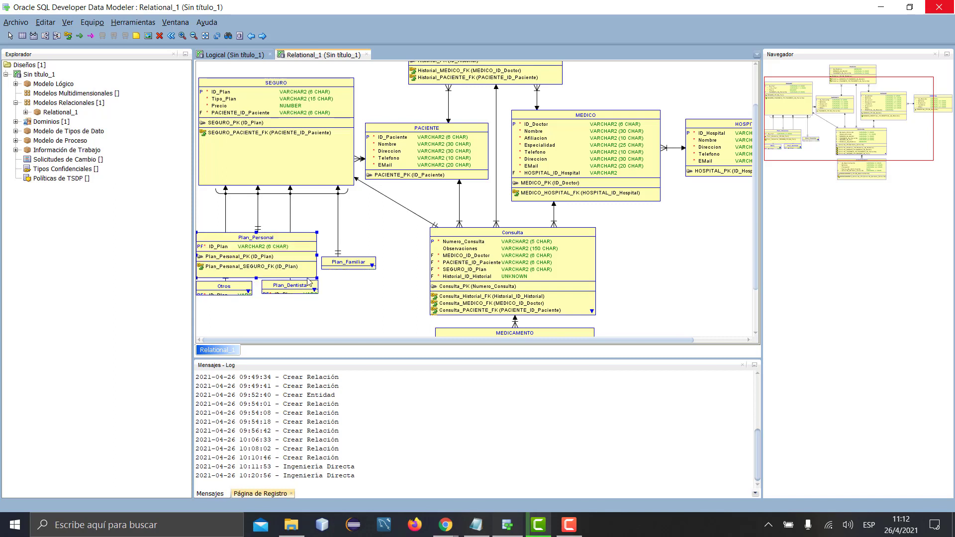
pyautogui.click(350, 270)
pyautogui.moveTo(351, 259); pyautogui.dragTo(423, 251)
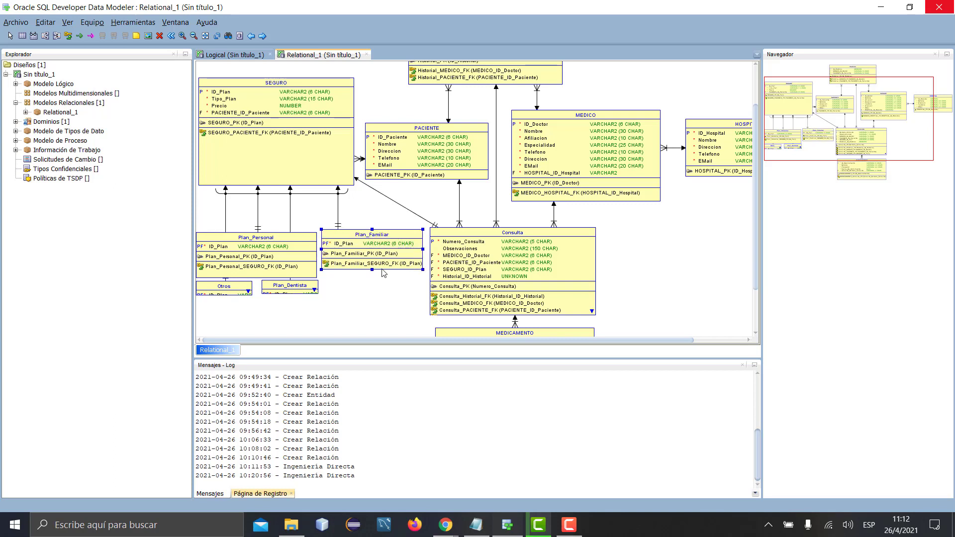
pyautogui.moveTo(362, 254); pyautogui.dragTo(373, 284)
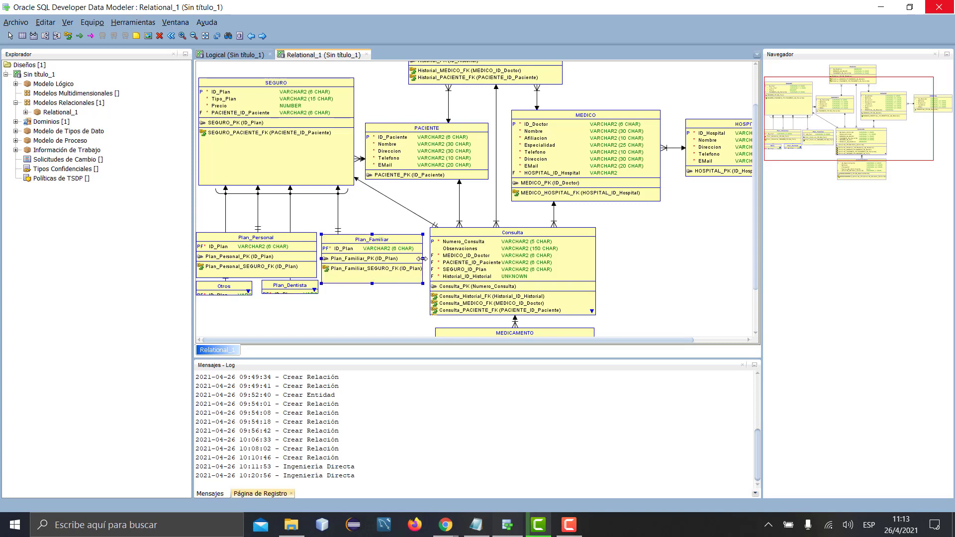
pyautogui.moveTo(423, 259); pyautogui.dragTo(426, 258)
pyautogui.moveTo(365, 260); pyautogui.dragTo(364, 260)
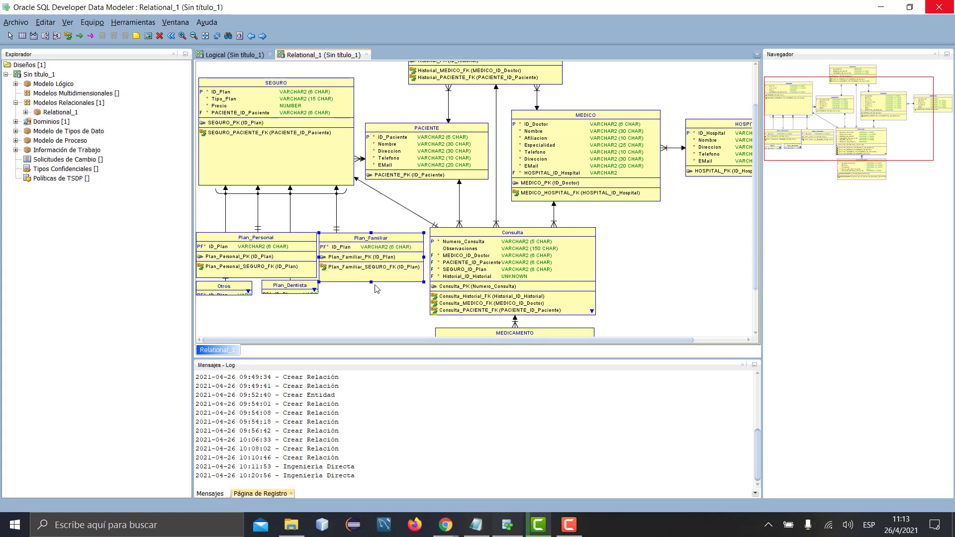
pyautogui.moveTo(371, 282); pyautogui.dragTo(371, 278)
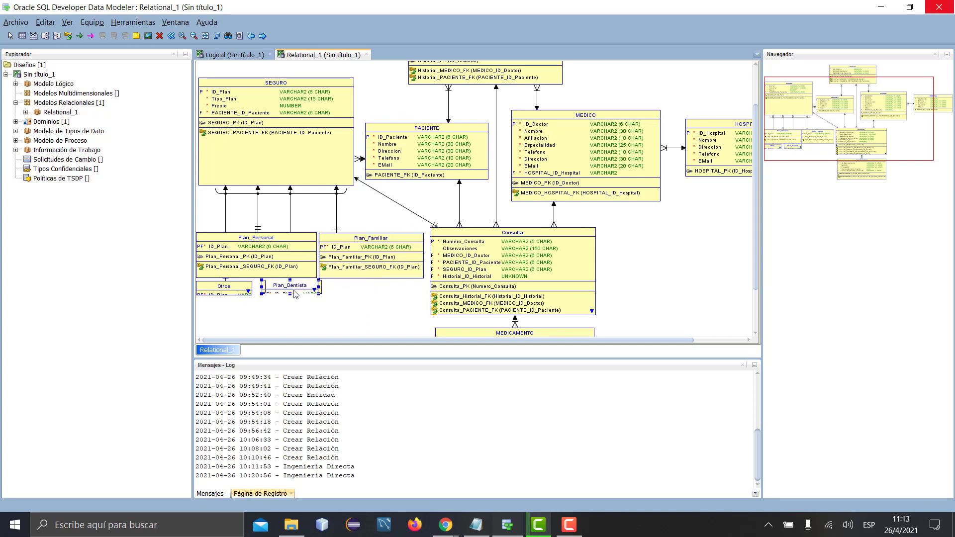
# Enlarge Plan_Dentista to show its column and keys, and fit it directly beneath Plan_Familiar
pyautogui.moveTo(305, 290)
pyautogui.mouseDown()
pyautogui.moveTo(322, 318)
pyautogui.moveTo(372, 319)
pyautogui.moveTo(324, 337)
pyautogui.moveTo(323, 288)
pyautogui.mouseUp()
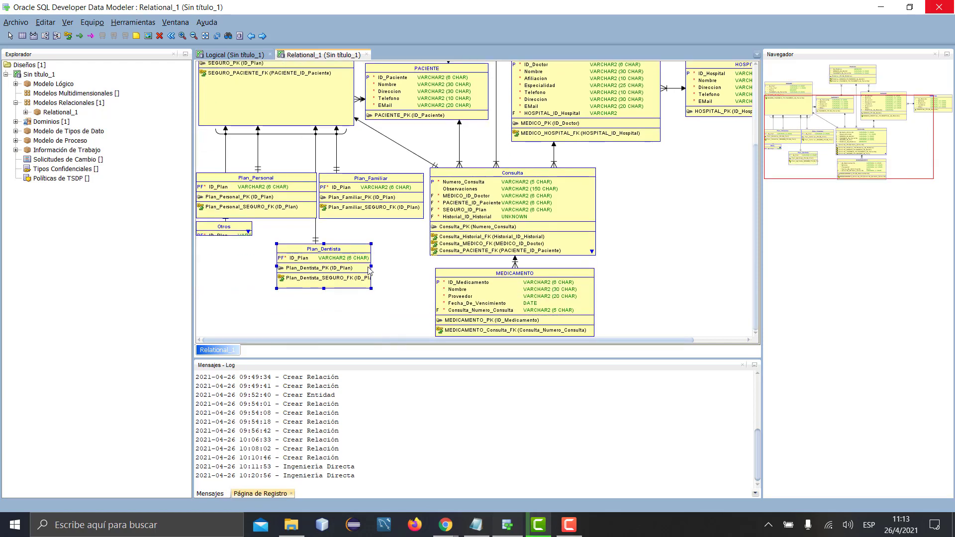
pyautogui.moveTo(377, 271); pyautogui.dragTo(338, 249)
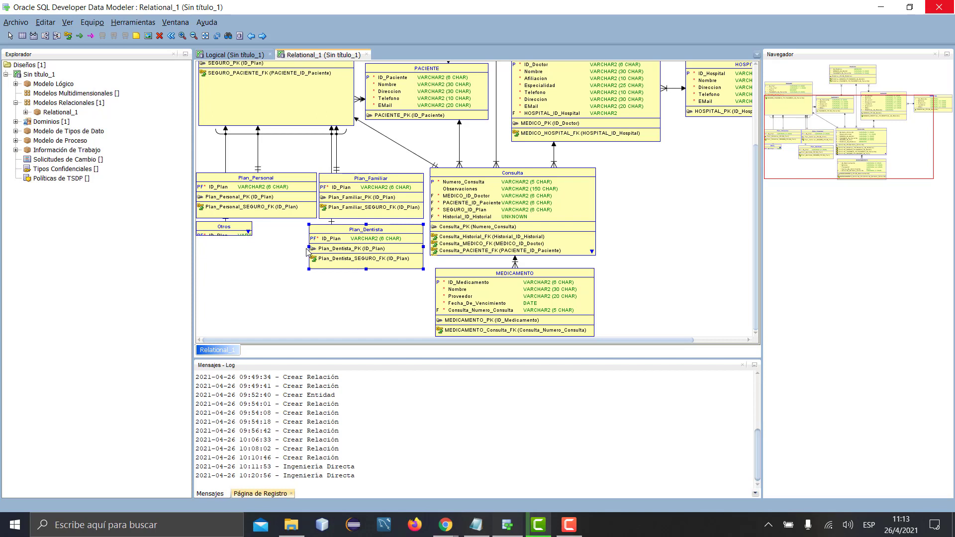
pyautogui.moveTo(307, 247); pyautogui.dragTo(317, 246)
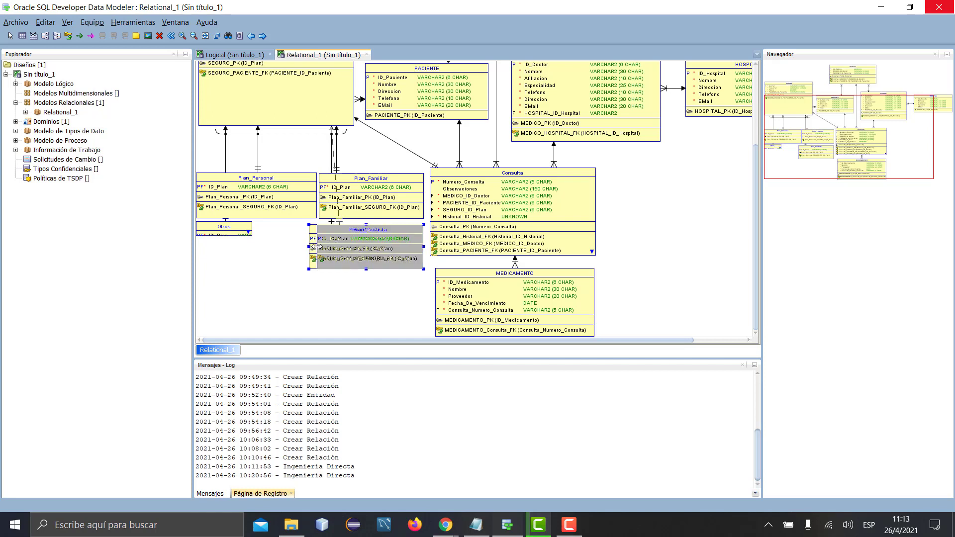
# Enlarge the Otros table to show its column and keys, filling the space beneath Plan_Personal
pyautogui.click(218, 233)
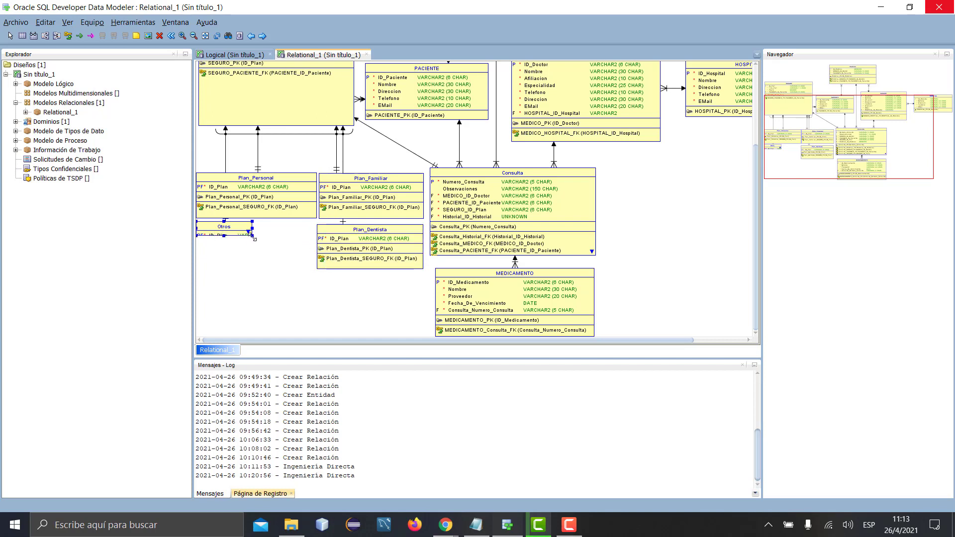
pyautogui.moveTo(252, 236); pyautogui.dragTo(314, 263)
pyautogui.moveTo(275, 246); pyautogui.dragTo(275, 252)
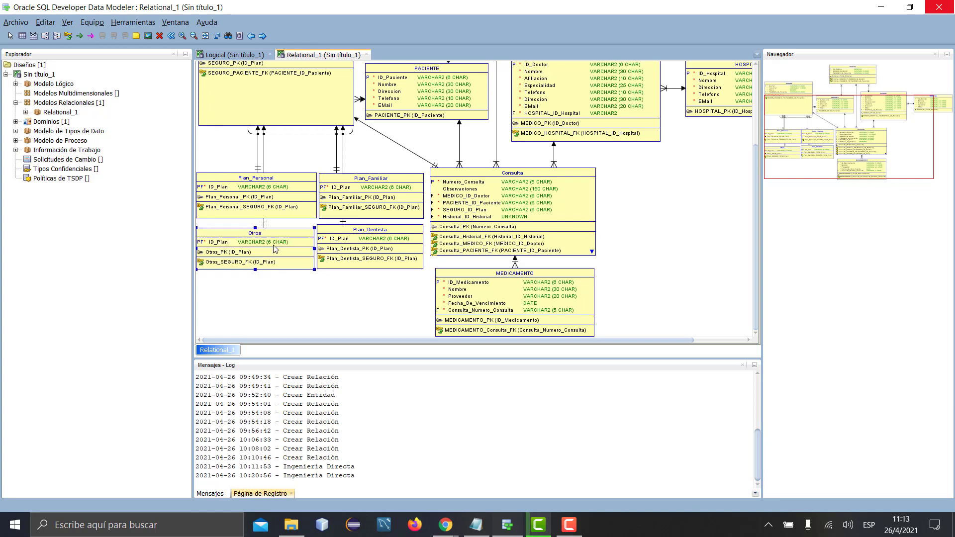
# Lower Plan_Personal slightly toward Otros and trim Plan_Dentista's upper edge to widen the gap below Plan_Familiar
pyautogui.moveTo(276, 204); pyautogui.dragTo(265, 216)
pyautogui.click(332, 232)
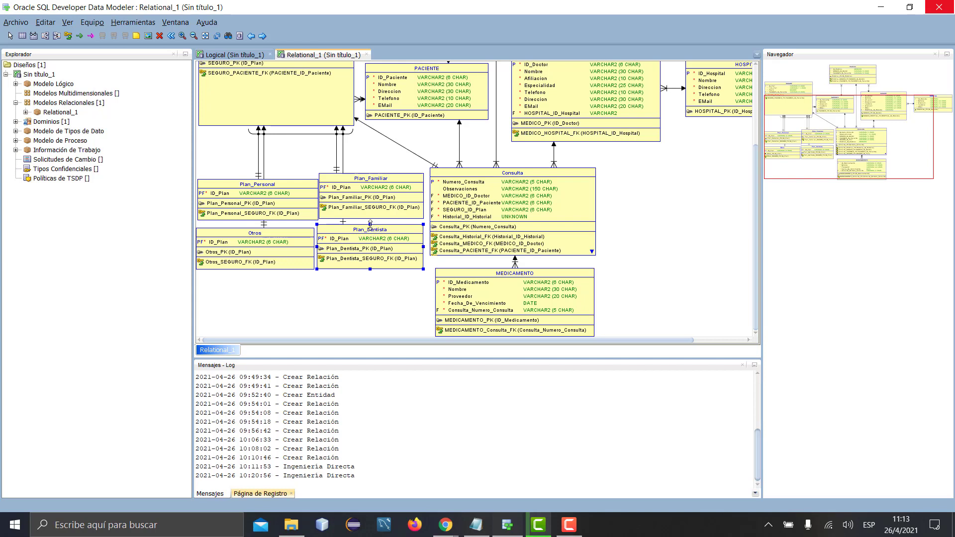
pyautogui.moveTo(370, 223); pyautogui.dragTo(370, 227)
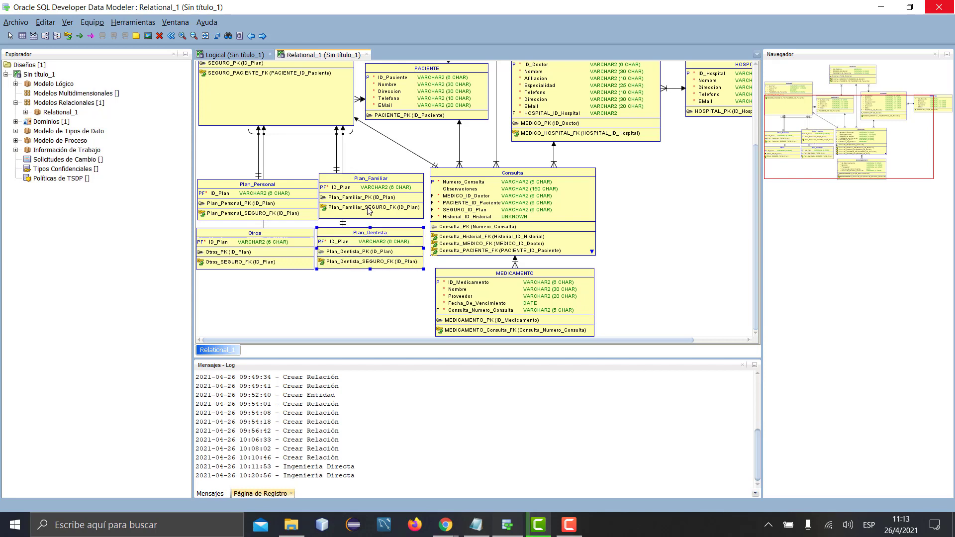
# Narrow the Plan_Personal and Otros tables to a matching width
pyautogui.click(307, 203)
pyautogui.moveTo(319, 201); pyautogui.dragTo(303, 200)
pyautogui.click(305, 253)
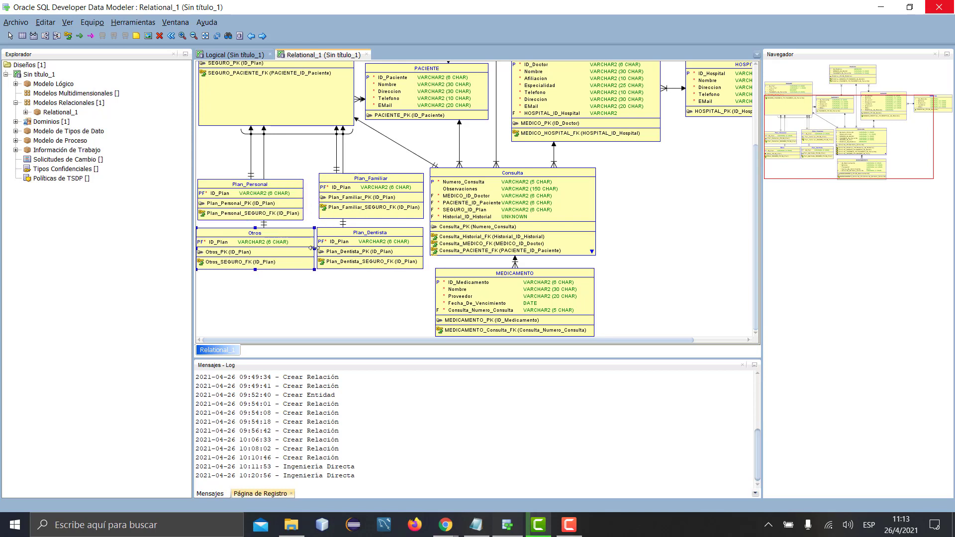
pyautogui.moveTo(313, 249); pyautogui.dragTo(292, 248)
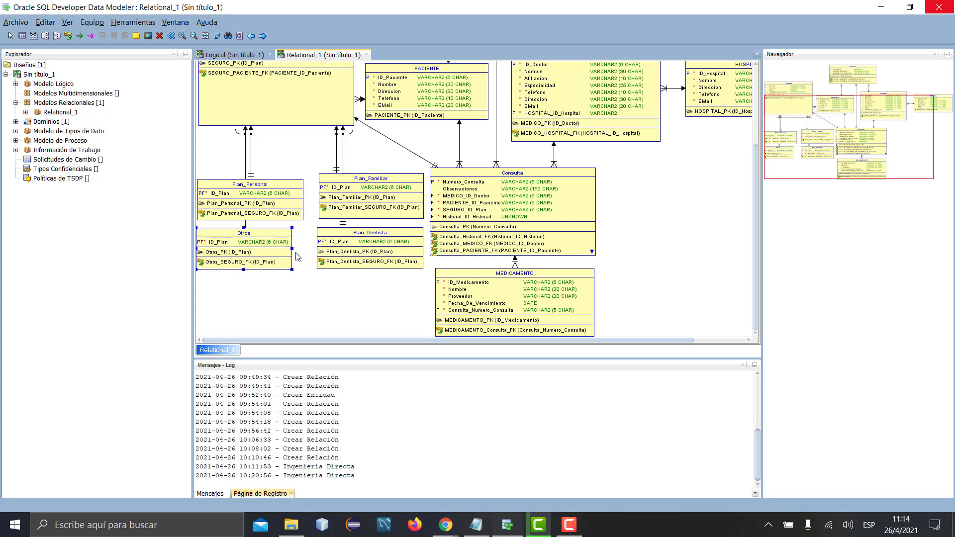
pyautogui.moveTo(293, 248); pyautogui.dragTo(303, 248)
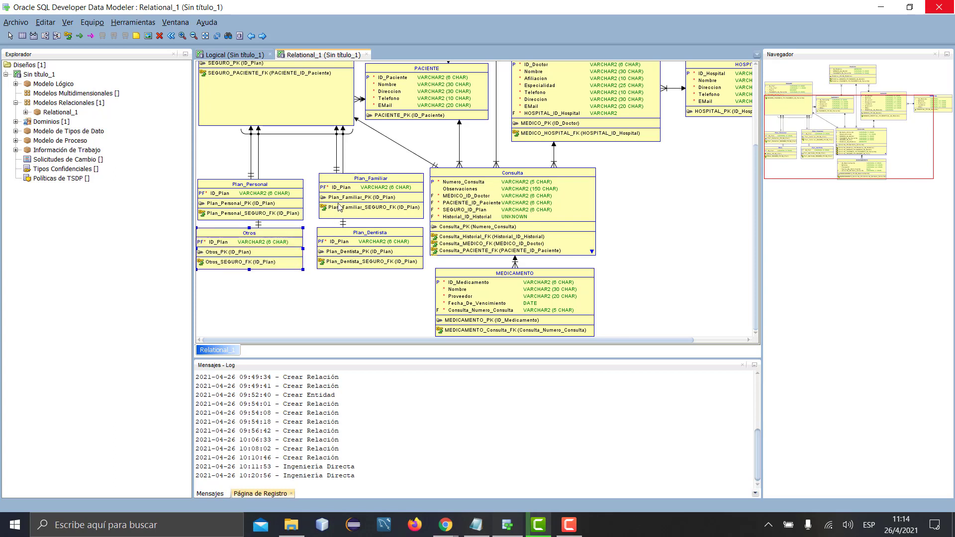
# Move Plan_Familiar and Plan_Dentista closer to Plan_Personal and Otros, aligning them as a second column under SEGURO
pyautogui.moveTo(339, 206); pyautogui.dragTo(330, 211)
pyautogui.moveTo(362, 249); pyautogui.dragTo(354, 249)
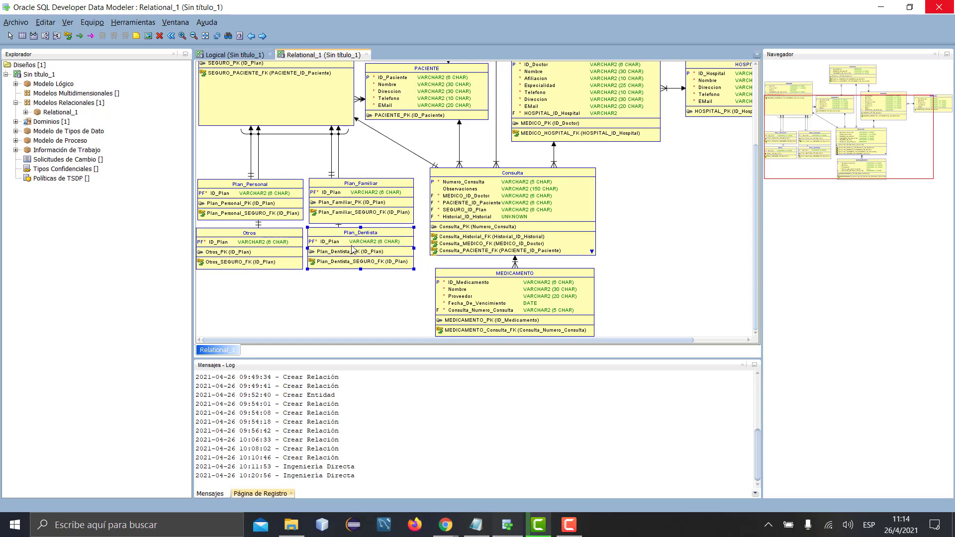
pyautogui.click(352, 298)
pyautogui.scroll(5, 421, 262)
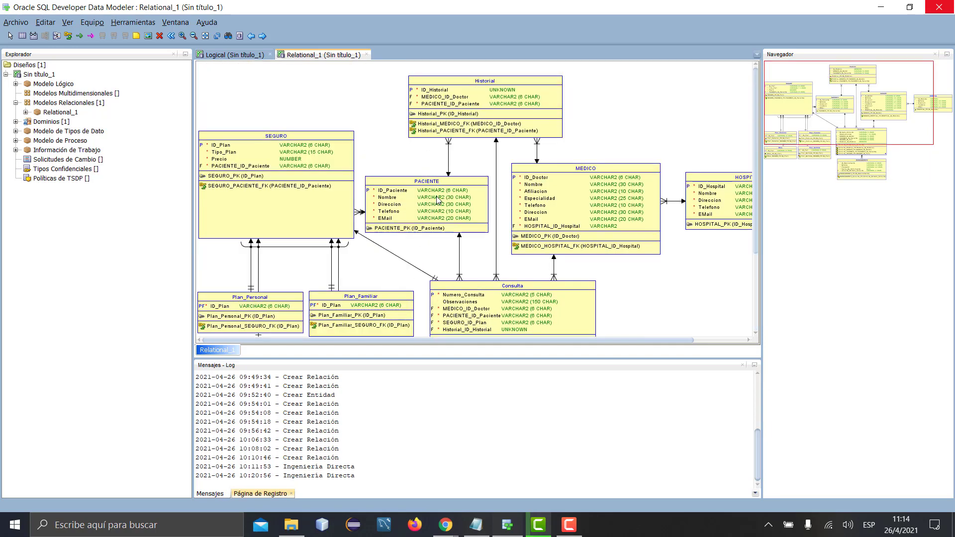
# Switch to Oracle Academy in Chrome and play the DD 9-4 Asignación de Subtipos lesson from its first slide in a maximized window
pyautogui.moveTo(446, 525)
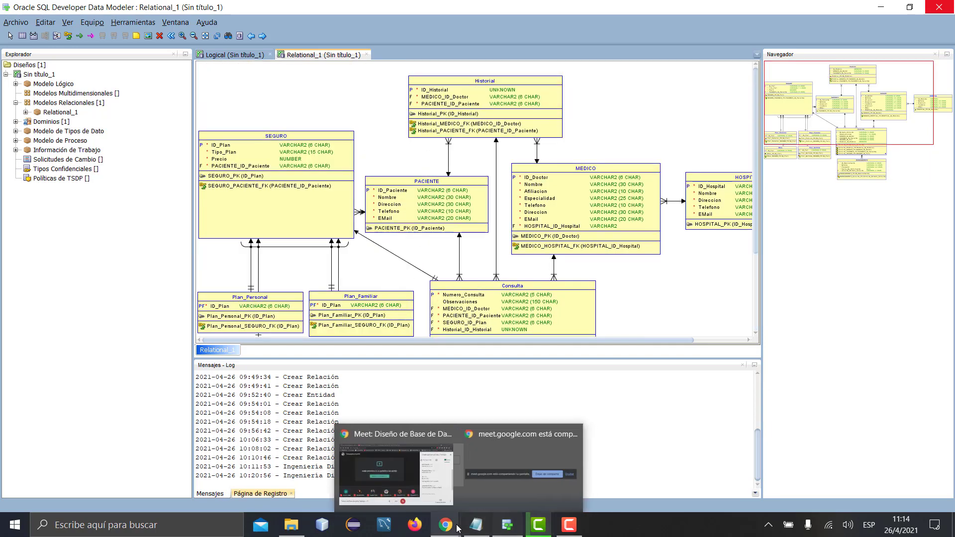
pyautogui.click(373, 438)
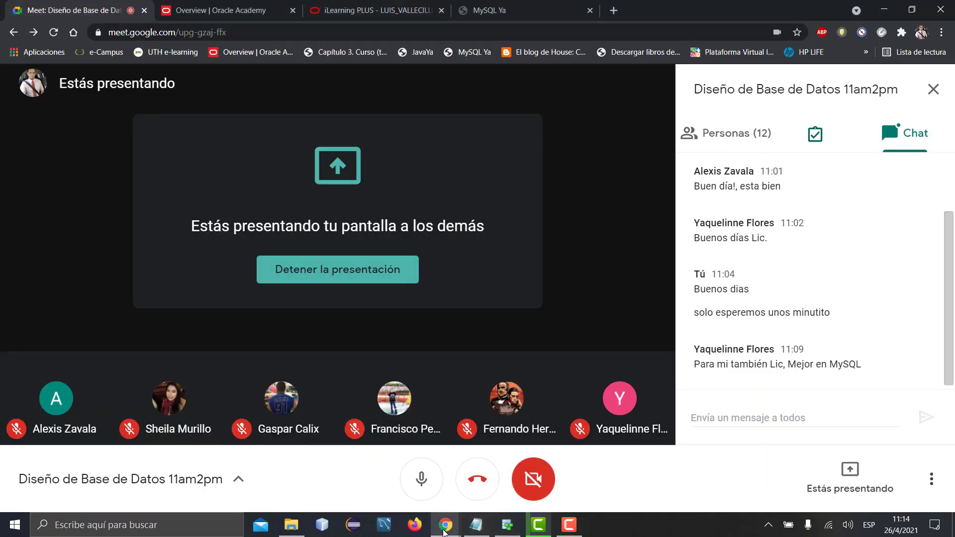
pyautogui.click(338, 15)
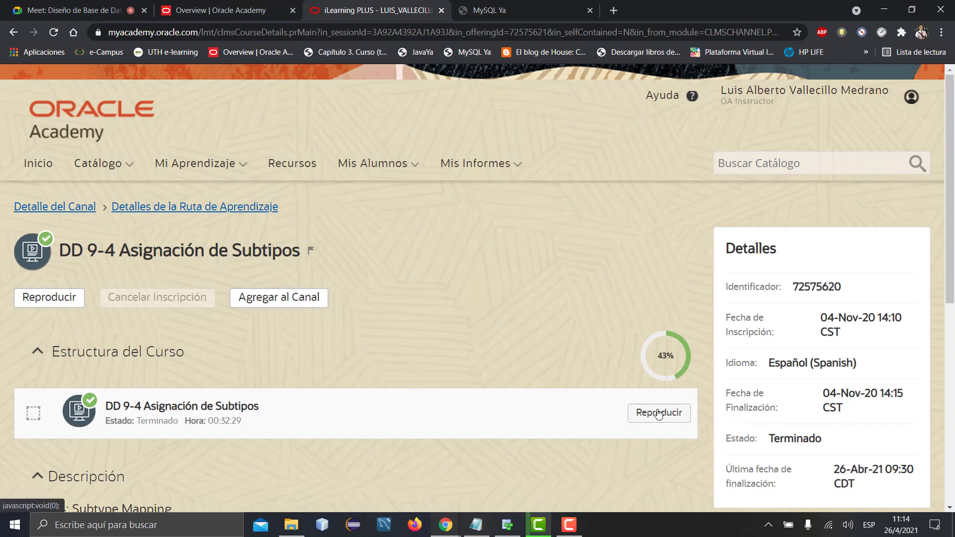
pyautogui.click(659, 413)
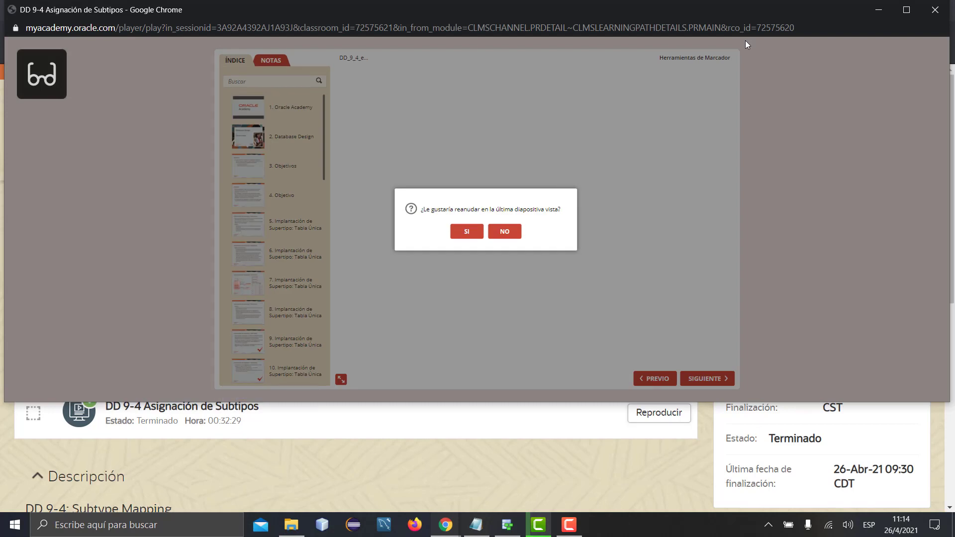
pyautogui.click(514, 232)
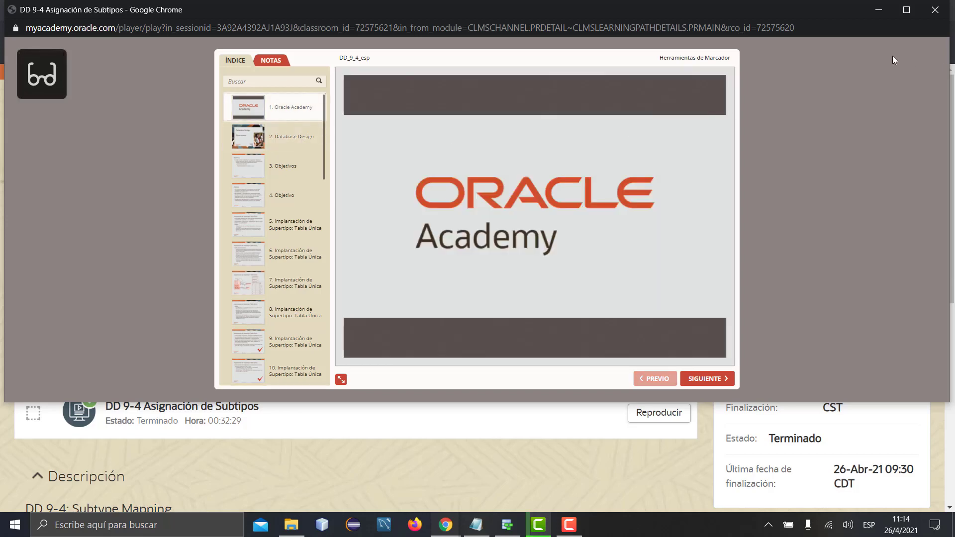
pyautogui.click(905, 14)
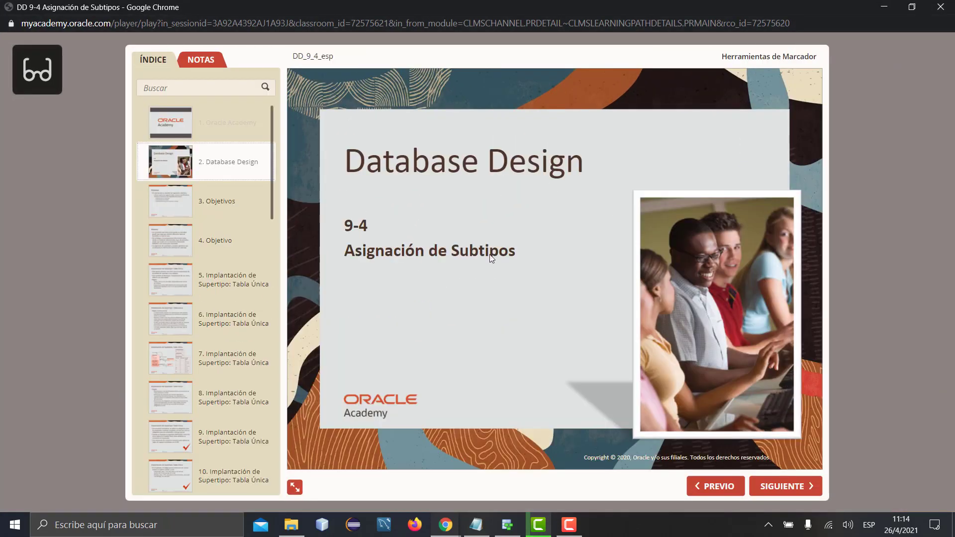
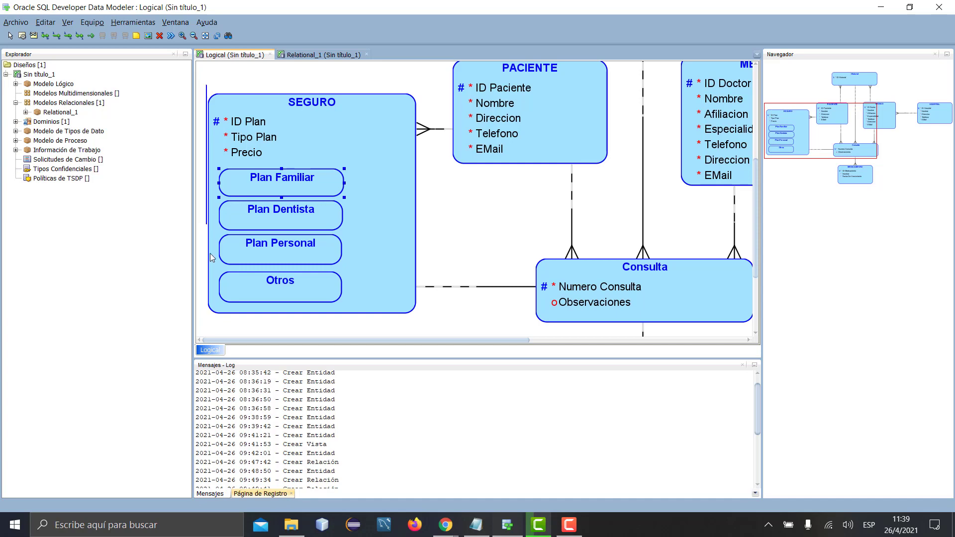
pyautogui.scroll(3, 470, 199)
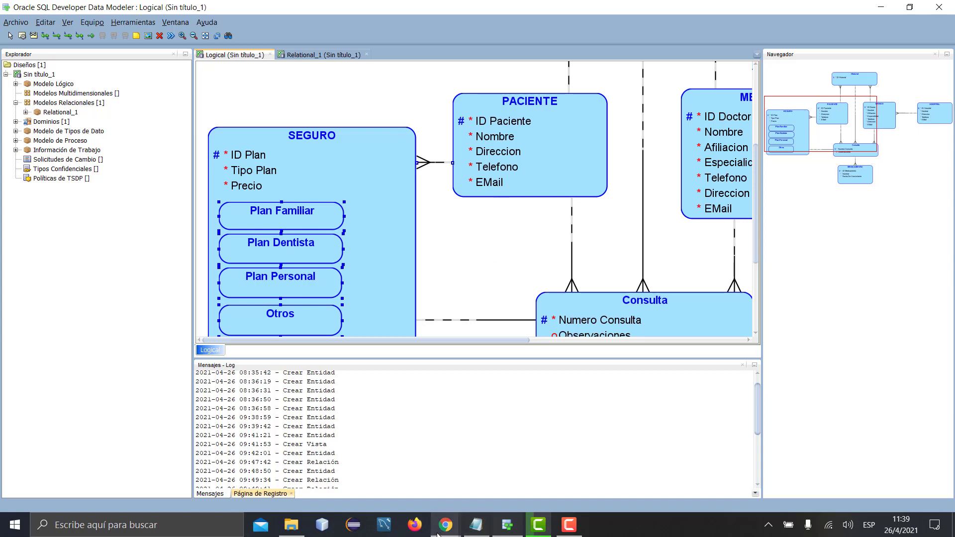
# Switch to the DD 9-4 lesson in Chrome and review slides 18 to 21 on two-table subtype implementation and modelling the supertype as an arc
pyautogui.moveTo(439, 532)
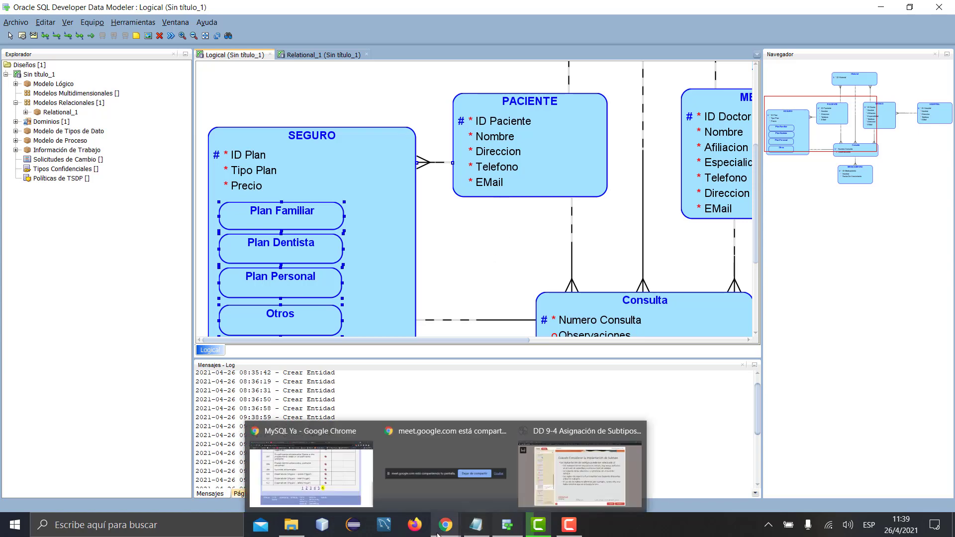
pyautogui.click(588, 485)
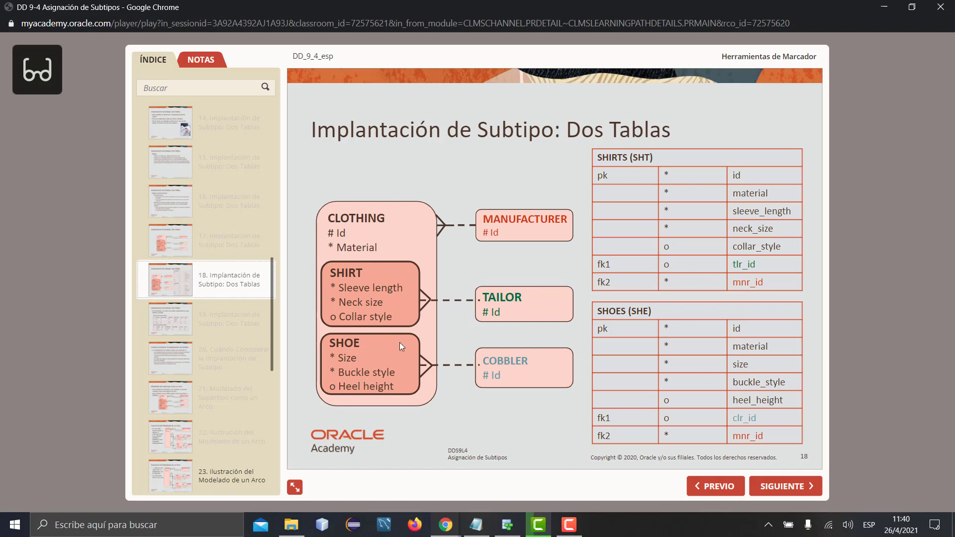
pyautogui.click(217, 330)
pyautogui.click(209, 354)
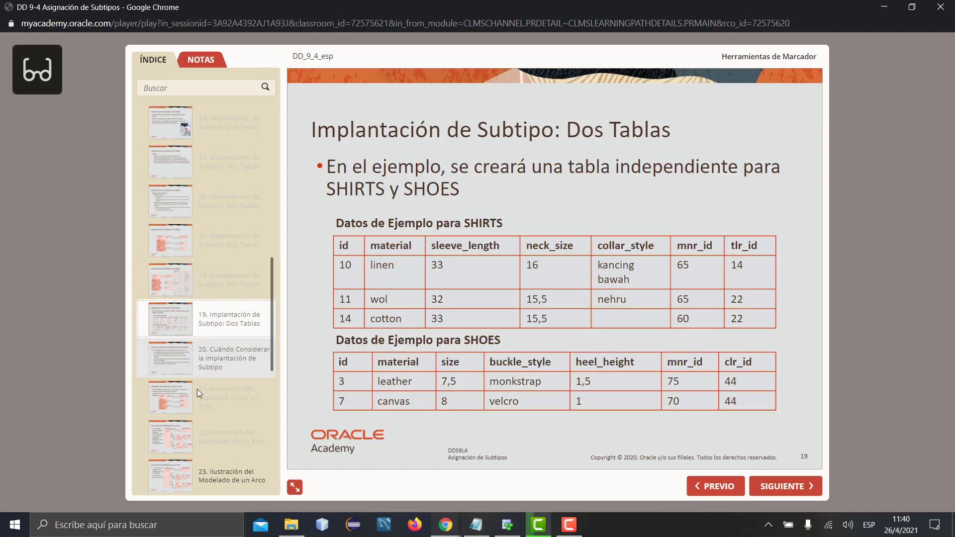
pyautogui.click(201, 401)
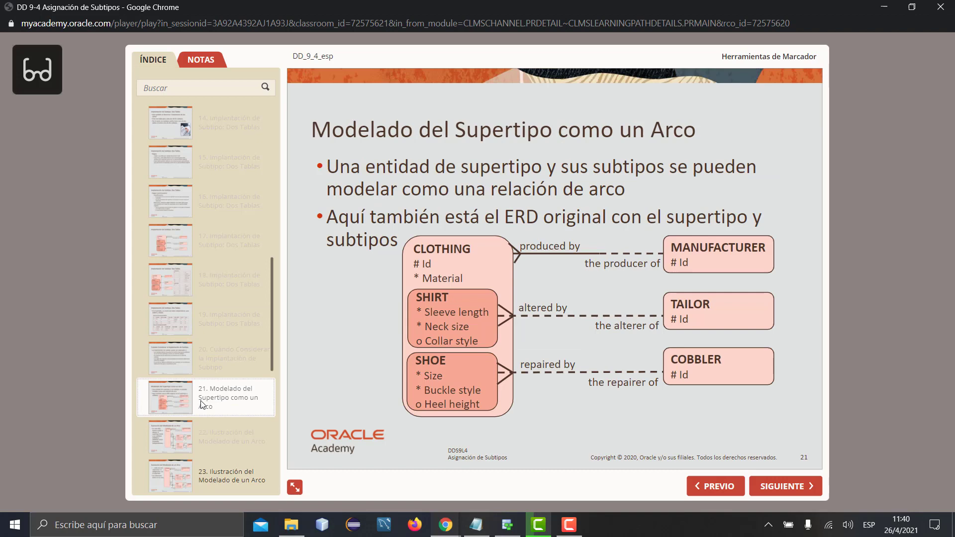
pyautogui.click(214, 357)
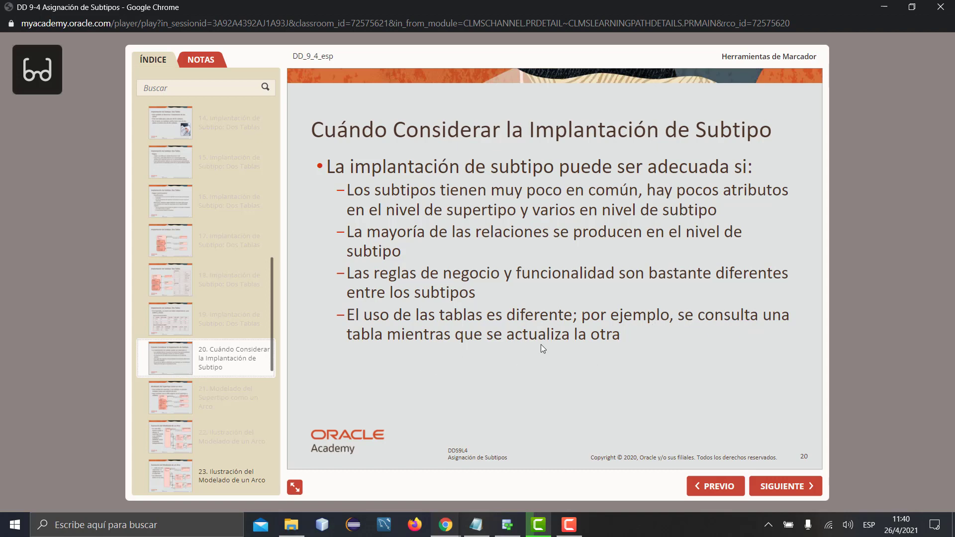
pyautogui.click(183, 282)
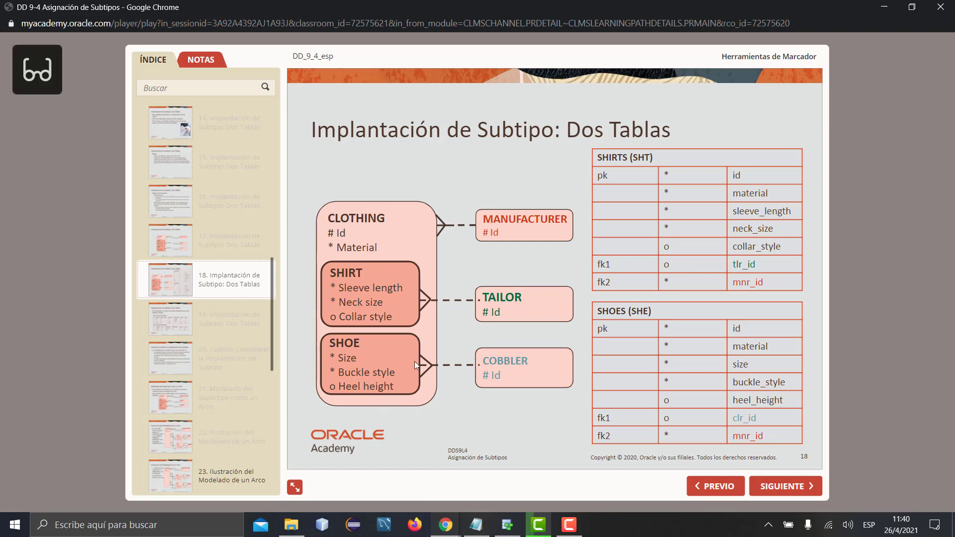
pyautogui.click(176, 396)
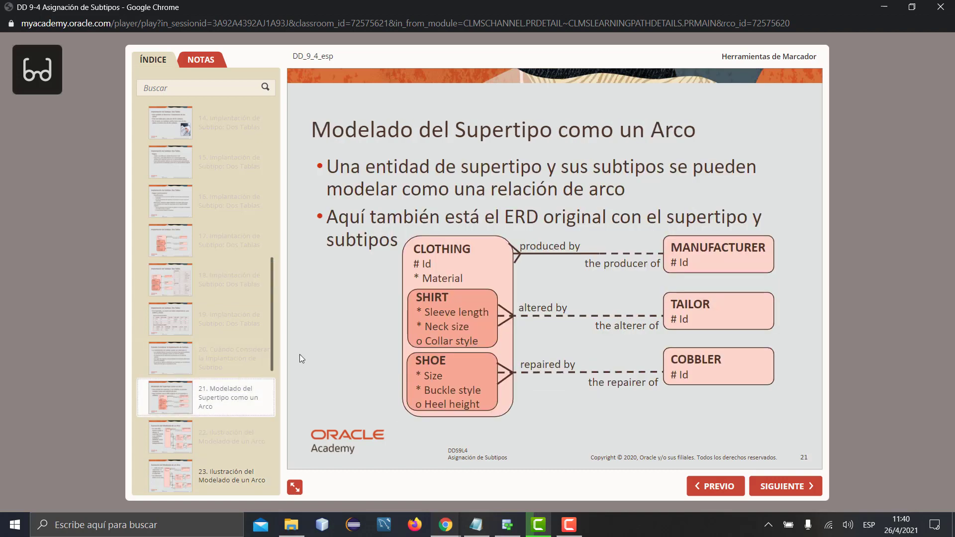
pyautogui.click(198, 294)
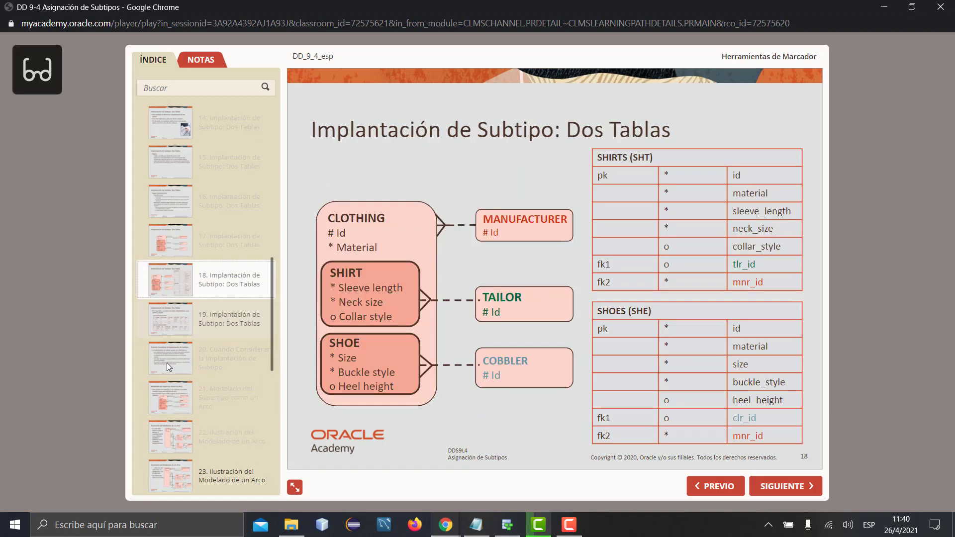
pyautogui.click(190, 389)
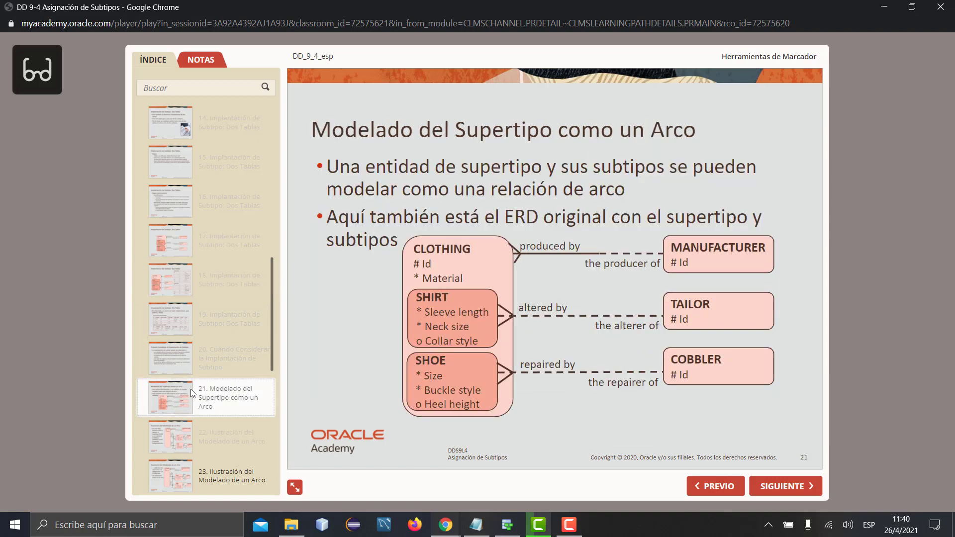
# Switch to the Google Meet call in Chrome and admit the participant waiting to join
pyautogui.moveTo(441, 527)
pyautogui.click(311, 471)
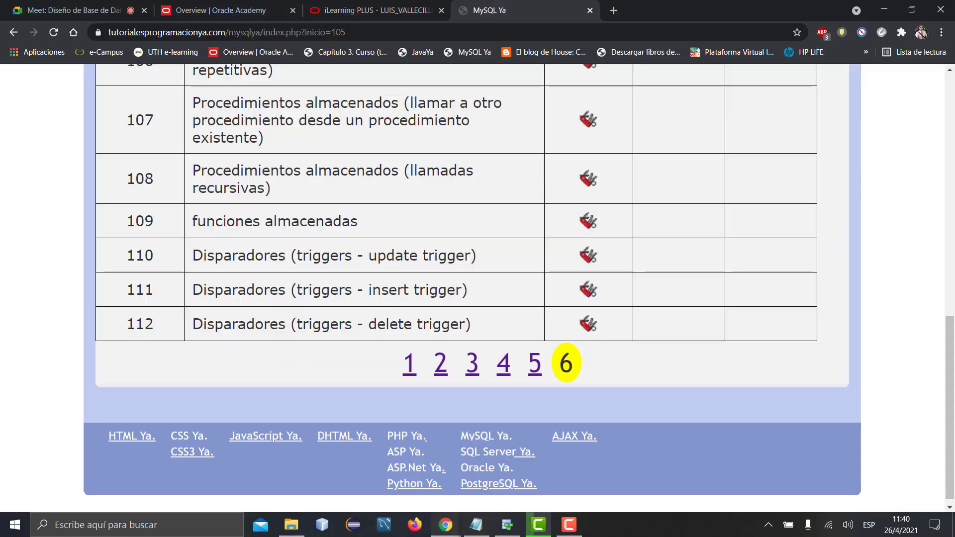
pyautogui.click(91, 10)
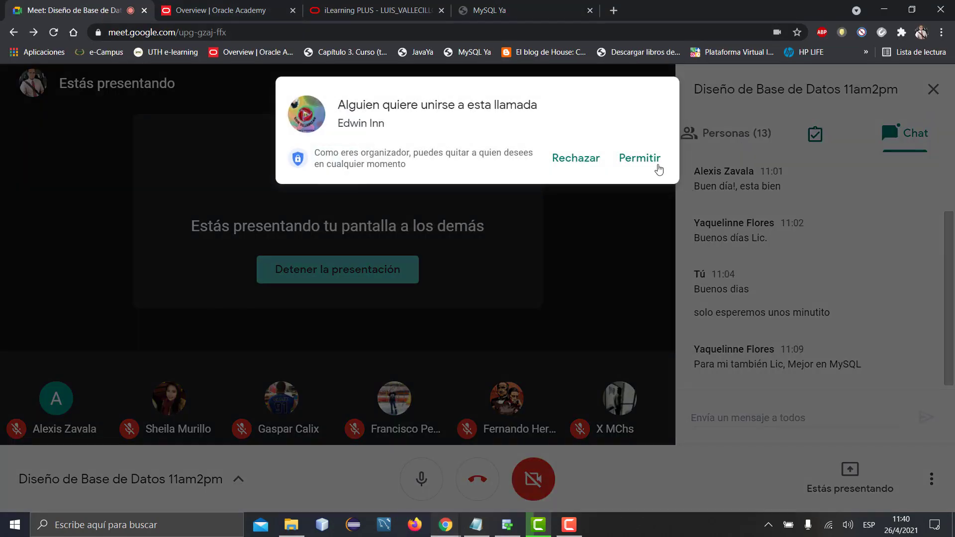
pyautogui.click(645, 163)
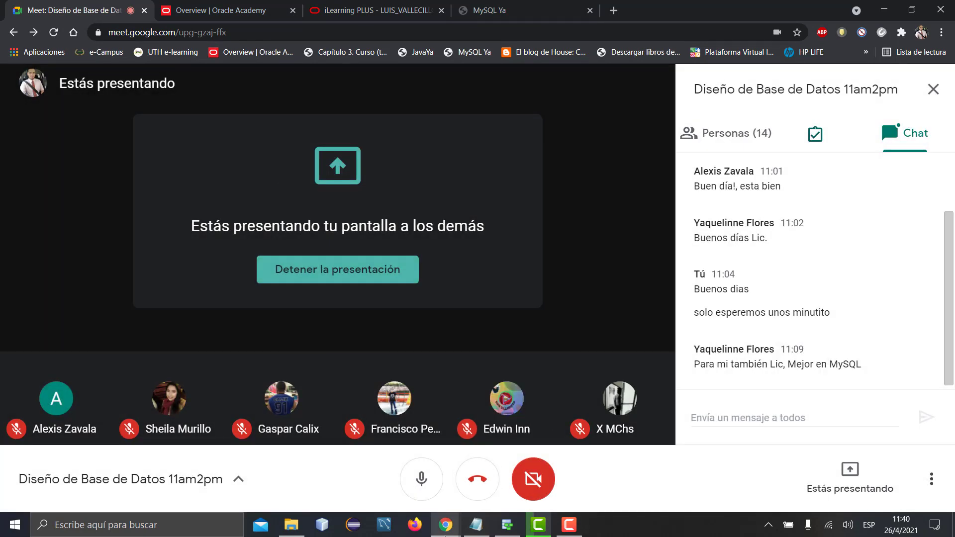
# Return to the DD 9-4 lesson window and compare slide 21's original ERD with the arc modelling illustrations on slides 22 and 23
pyautogui.moveTo(445, 527)
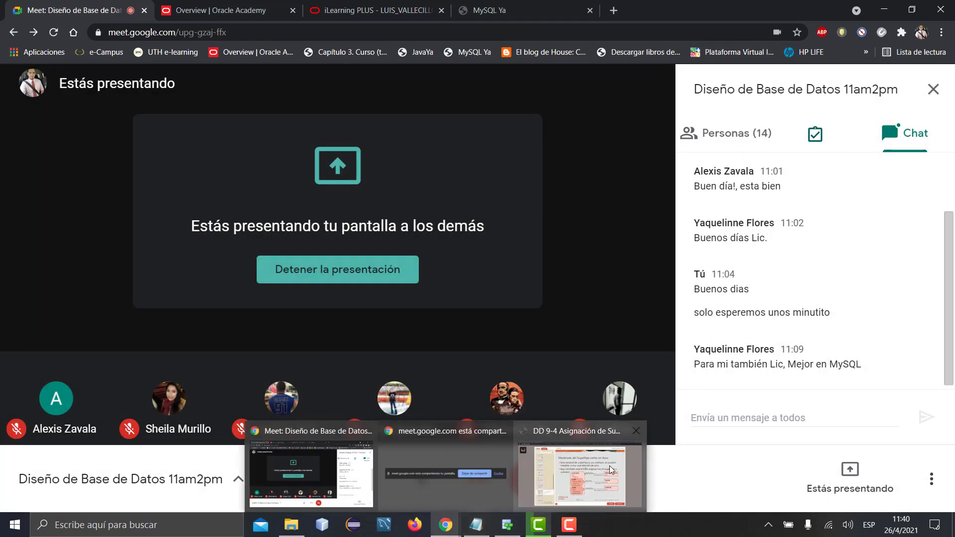
pyautogui.click(580, 475)
pyautogui.click(229, 434)
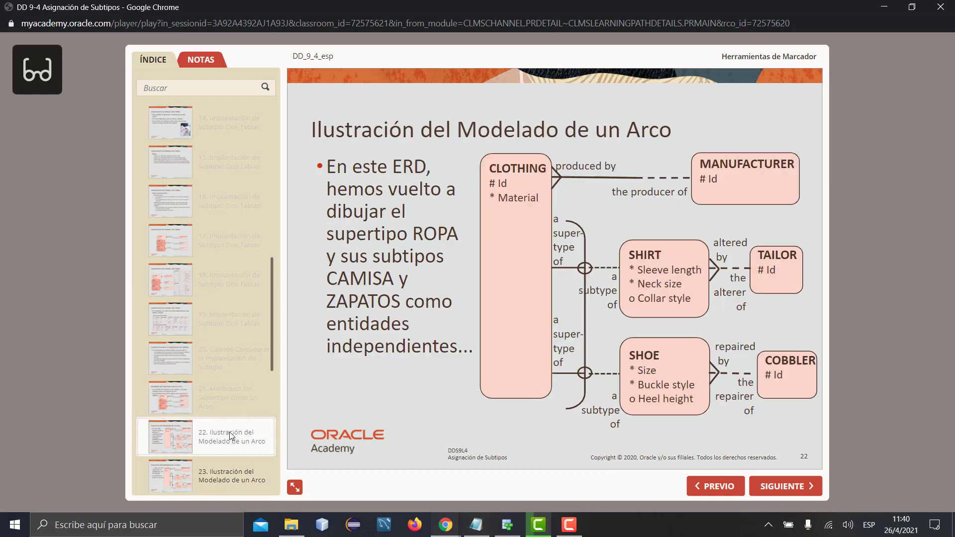
pyautogui.click(248, 408)
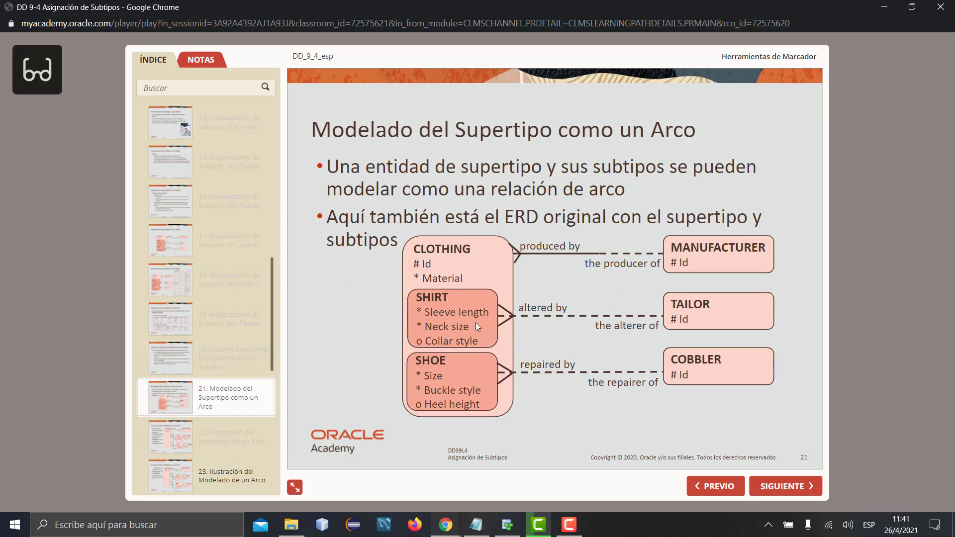
pyautogui.click(211, 442)
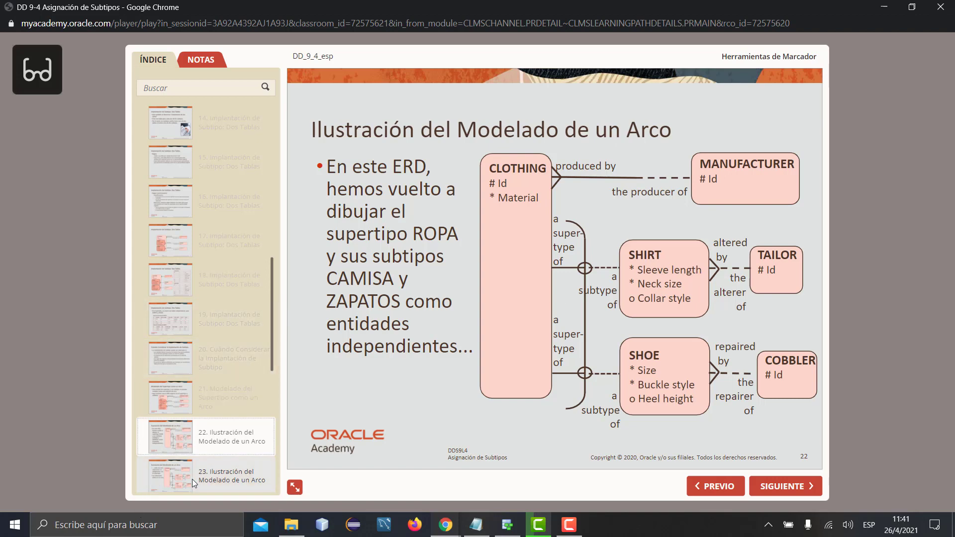
pyautogui.click(208, 482)
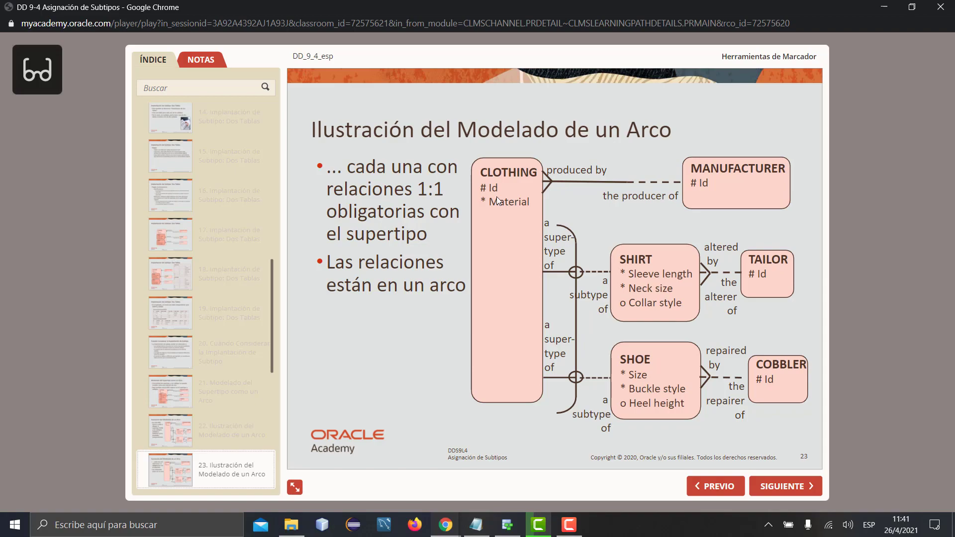
# Switch to SQL Developer Data Modeler and examine the arc linking SEGURO to its subtype tables in the Relational_1 diagram
pyautogui.click(508, 525)
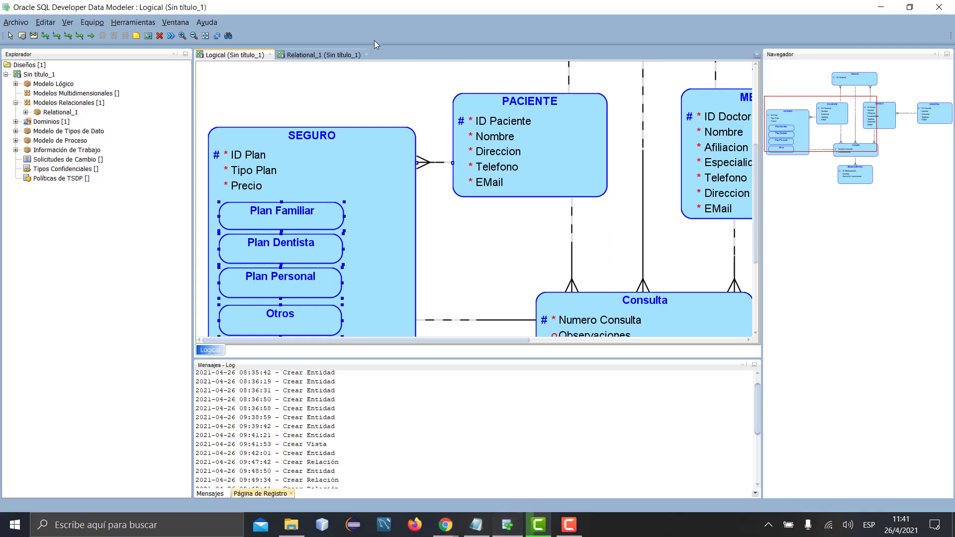
pyautogui.click(341, 56)
pyautogui.scroll(-4, 381, 238)
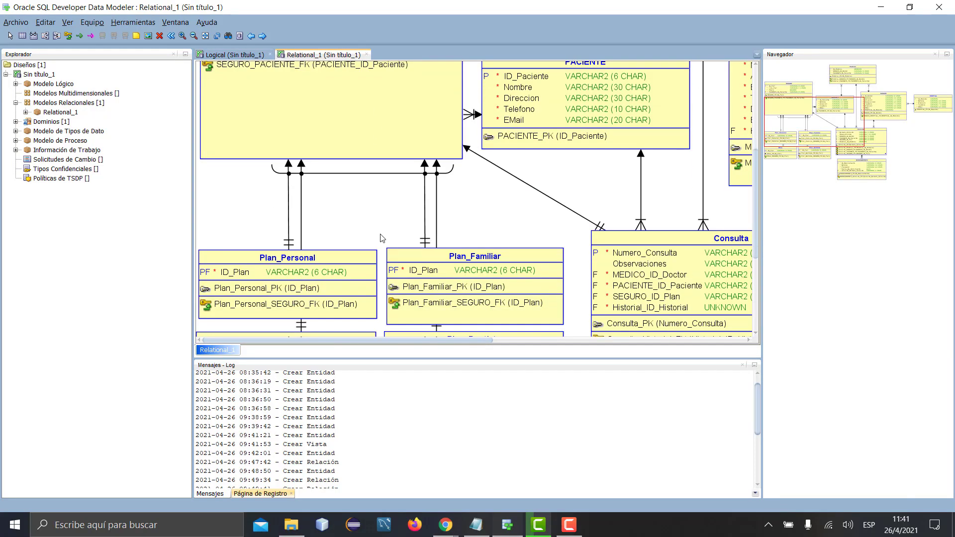
pyautogui.scroll(-4, 381, 238)
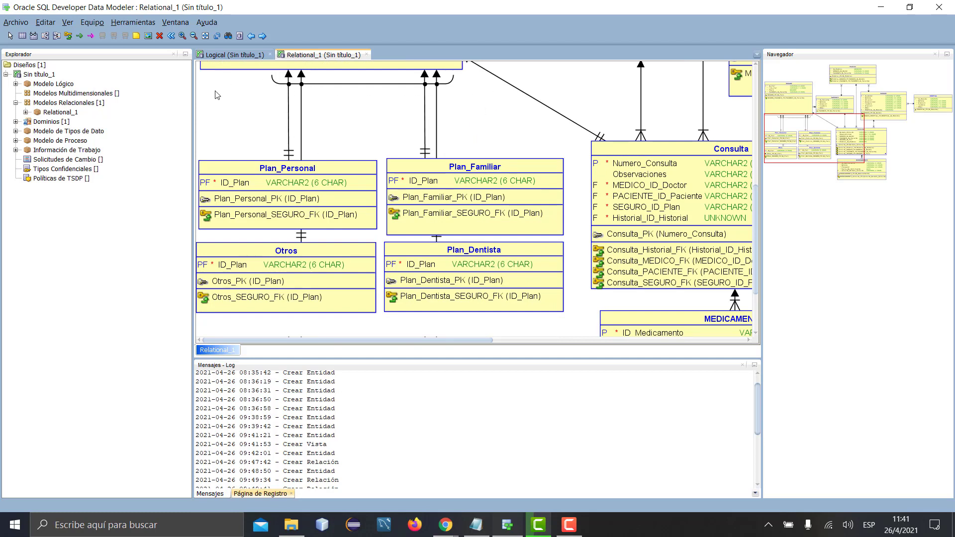
pyautogui.scroll(-4, 314, 124)
pyautogui.scroll(7, 314, 124)
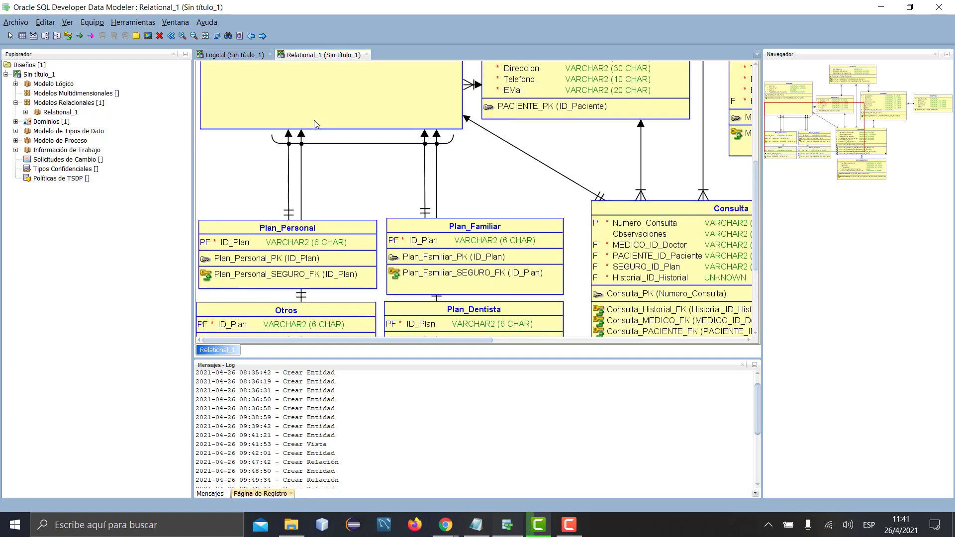
pyautogui.scroll(3, 314, 120)
pyautogui.scroll(-1, 426, 262)
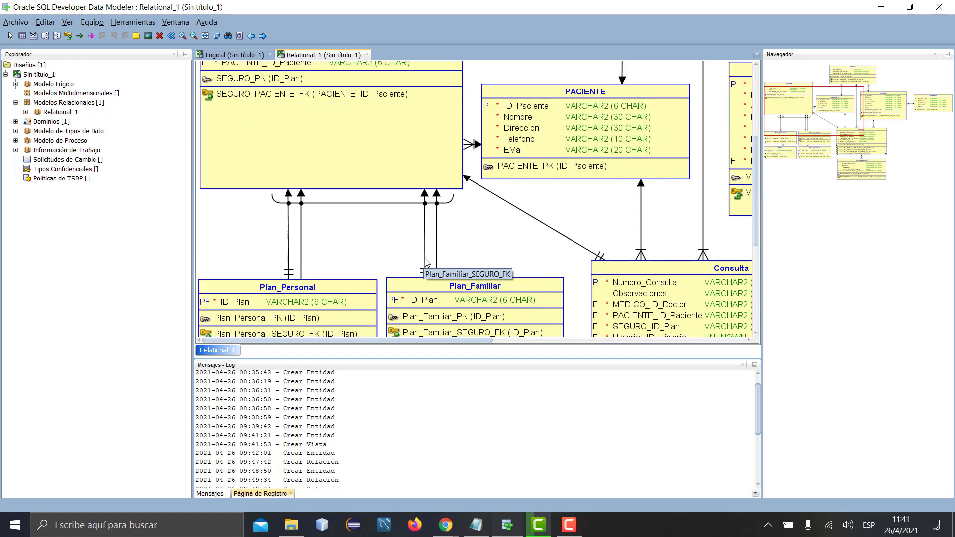
pyautogui.scroll(-3, 425, 262)
pyautogui.moveTo(519, 531)
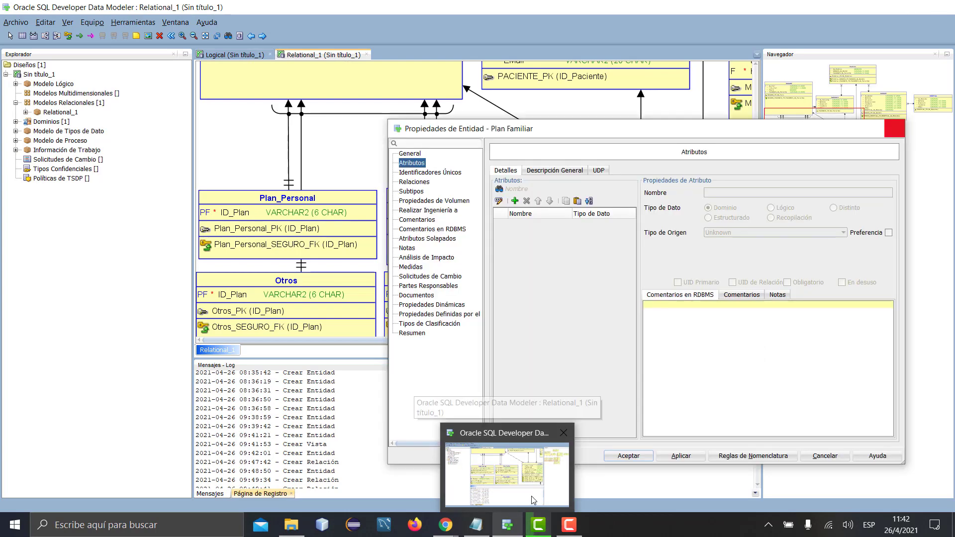
pyautogui.scroll(8, 354, 150)
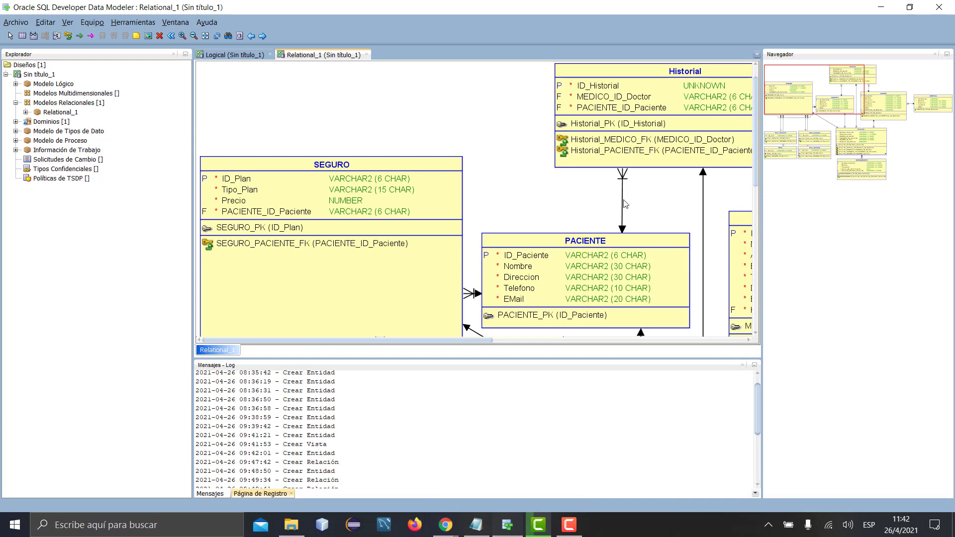
pyautogui.scroll(-4, 358, 203)
pyautogui.scroll(-1, 358, 204)
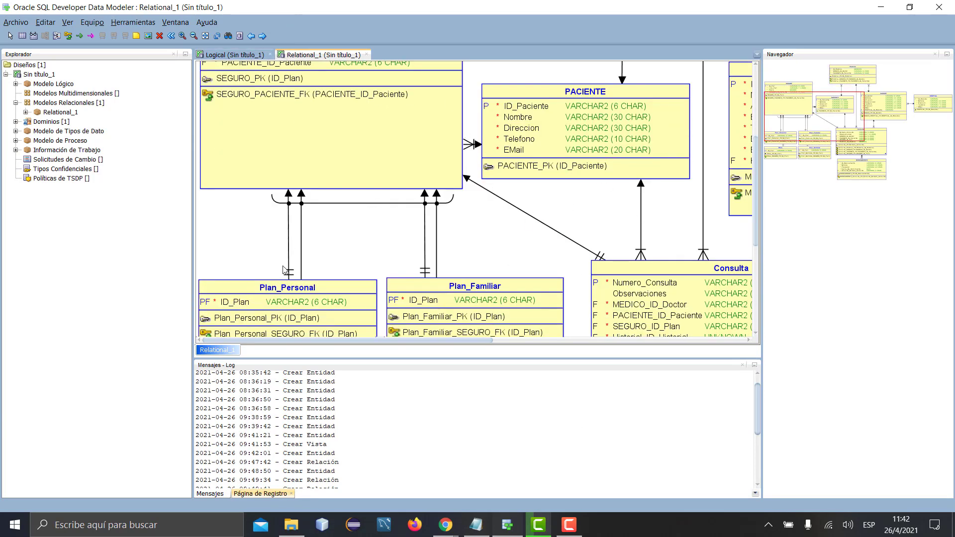
pyautogui.scroll(-7, 514, 264)
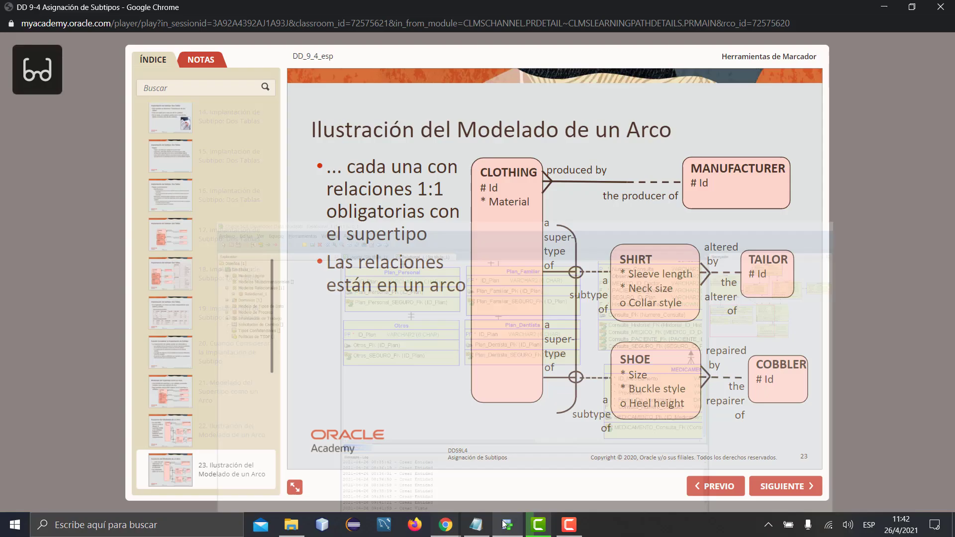
# Switch back to the DD 9-4 lesson and read slides 24 and 25 on supertype and subtype (arc) implementation rules
pyautogui.hotkey('alt', 'Tab')
pyautogui.scroll(-3, 190, 283)
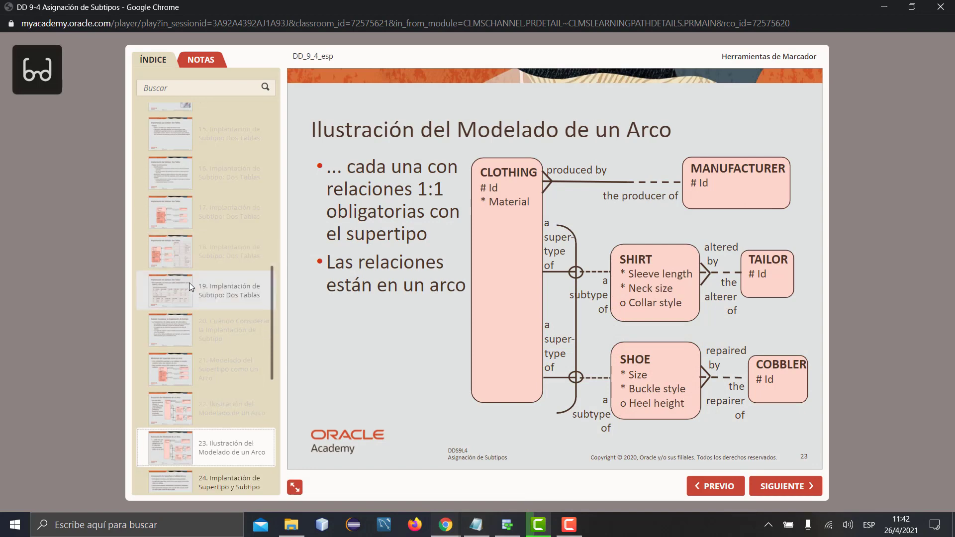
pyautogui.scroll(-4, 219, 277)
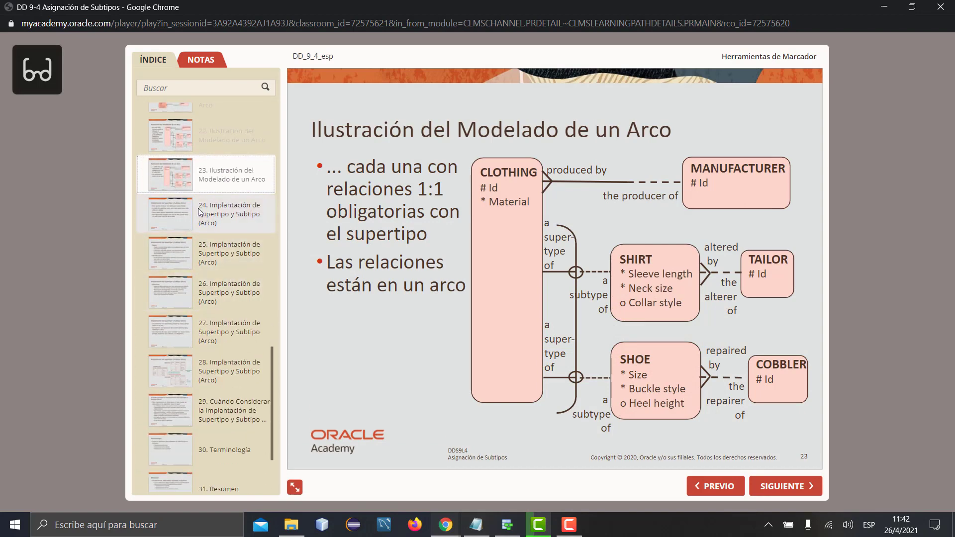
pyautogui.click(199, 213)
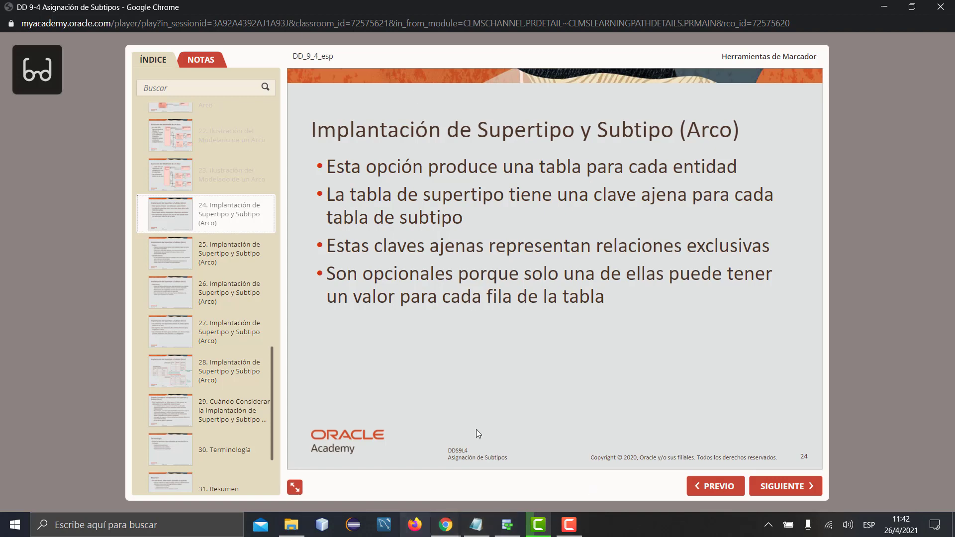
pyautogui.click(205, 255)
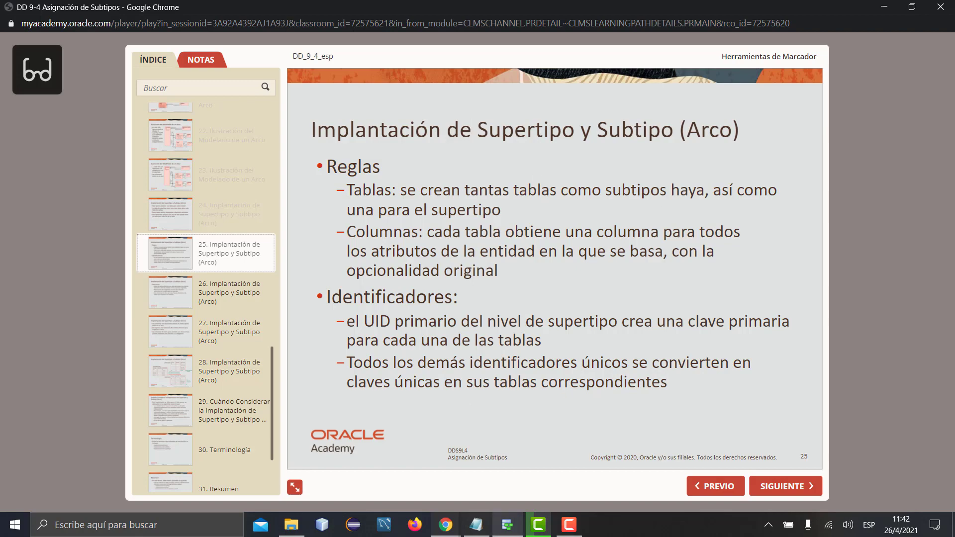
# Return to Data Modeler and inspect the keys and columns of SEGURO and its four subtype tables against the arc rules
pyautogui.click(516, 535)
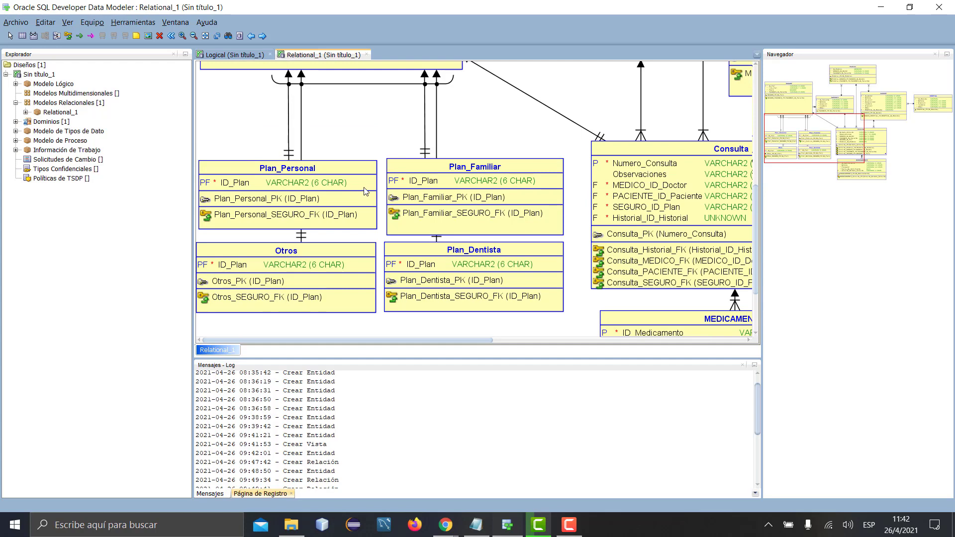
pyautogui.click(407, 280)
pyautogui.scroll(5, 428, 200)
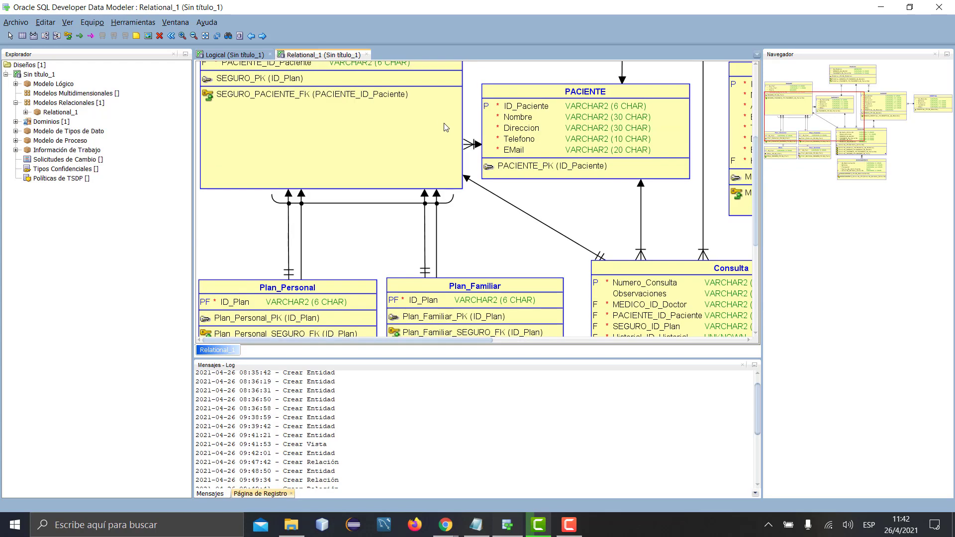
pyautogui.scroll(4, 373, 122)
pyautogui.click(372, 166)
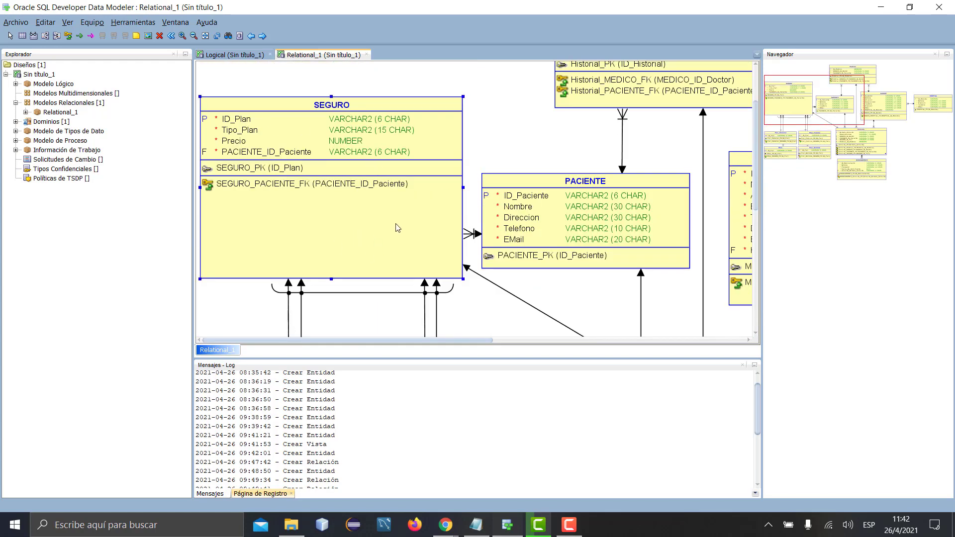
pyautogui.scroll(-9, 393, 226)
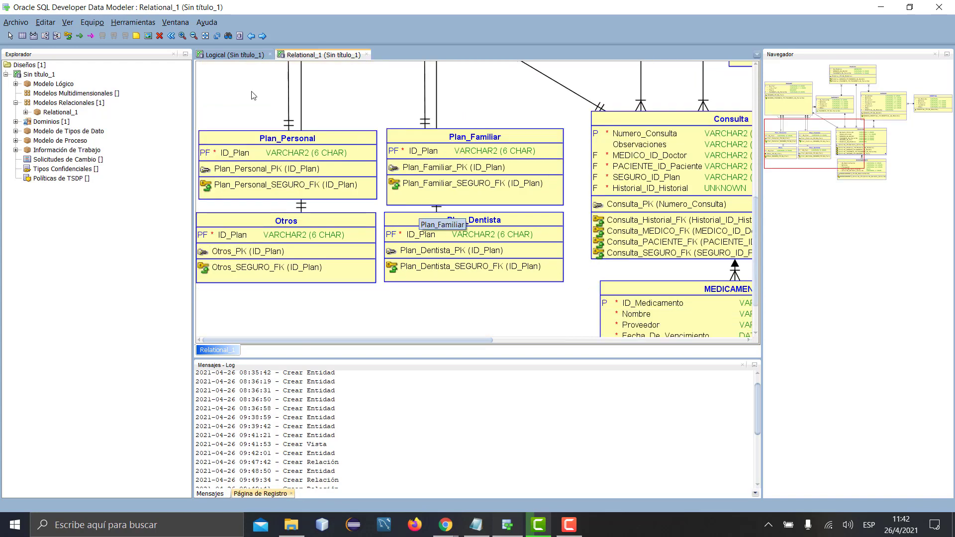
pyautogui.click(530, 184)
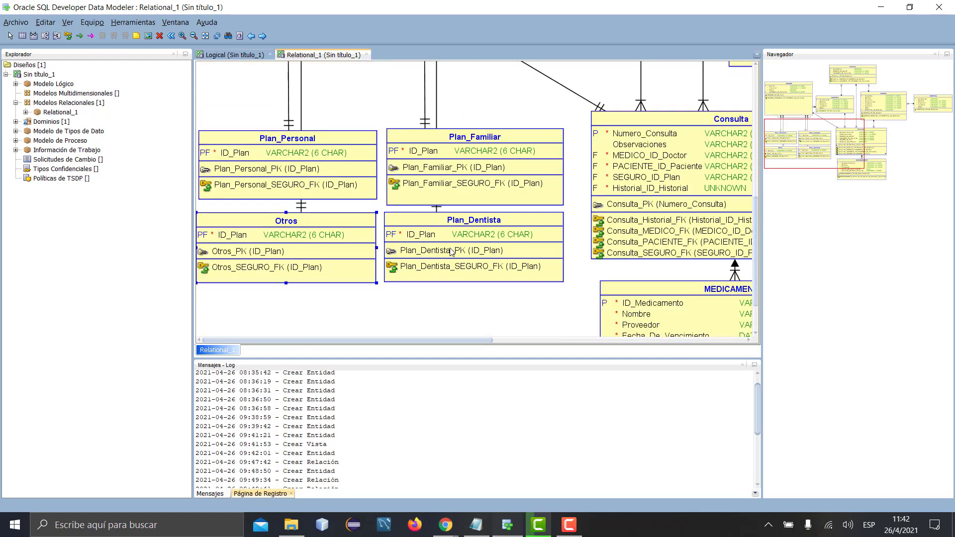
# Review SEGURO's arc and its four subtype tables in the relational diagram, and return to slide 25 of the DD 9-4 lesson
pyautogui.scroll(6, 381, 115)
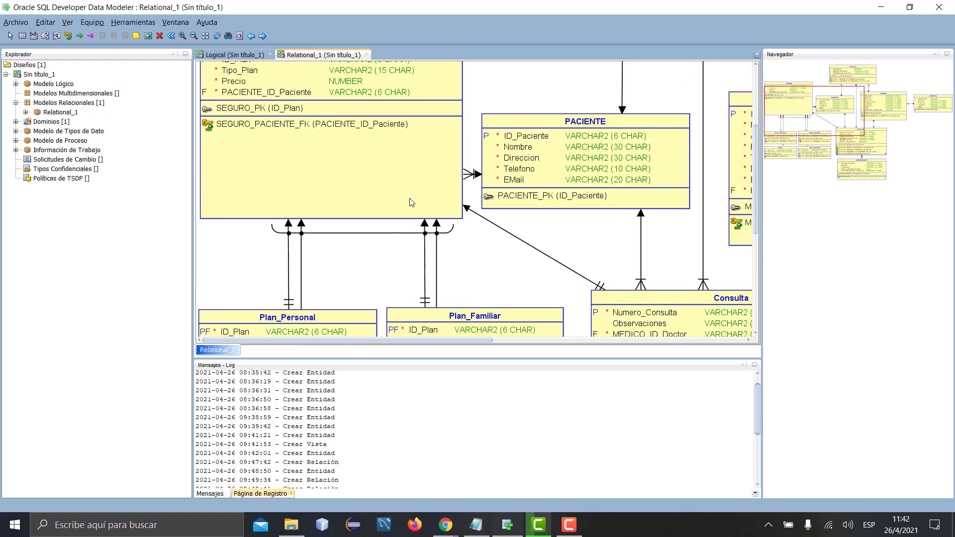
pyautogui.scroll(-3, 456, 250)
pyautogui.scroll(-2, 457, 250)
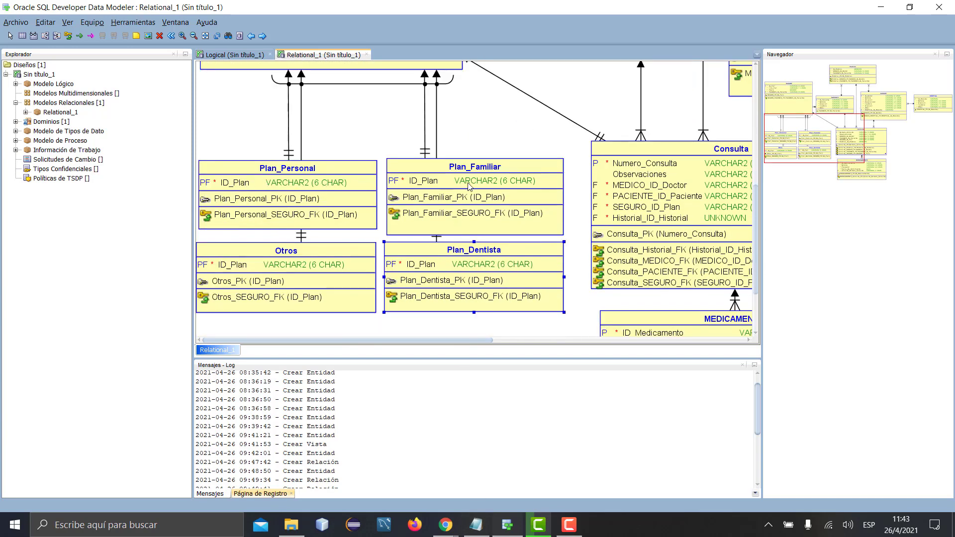
pyautogui.scroll(-3, 435, 294)
pyautogui.scroll(3, 444, 290)
pyautogui.moveTo(445, 525)
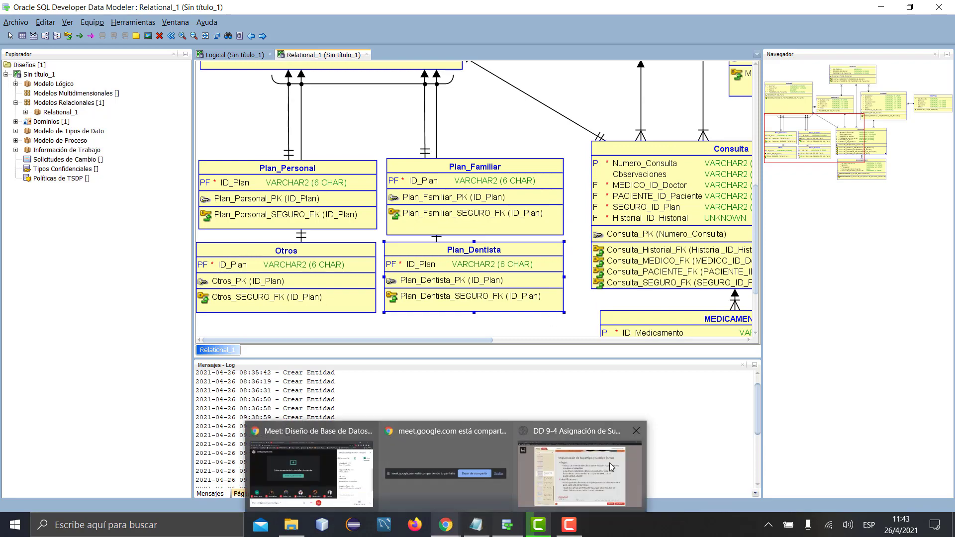
pyautogui.click(575, 465)
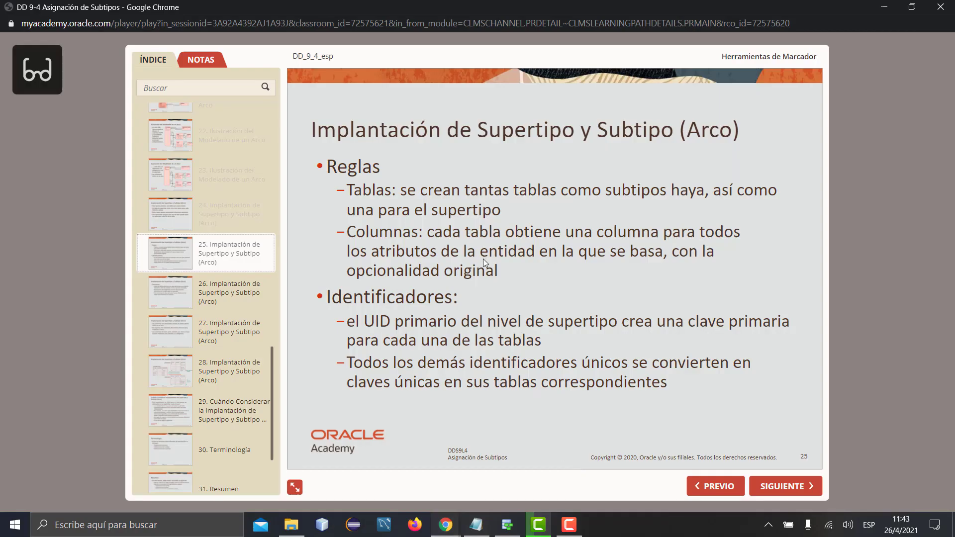
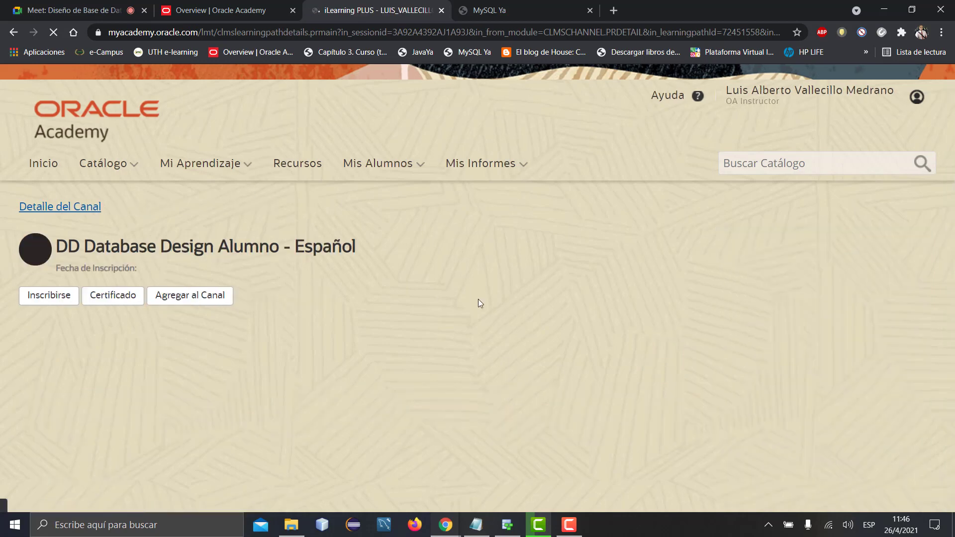
# Open "DD HealthOne Proyecto de diseño de una base de datos médica" from Sección 0 of the DD Database Design Alumno - Español path
pyautogui.click(189, 164)
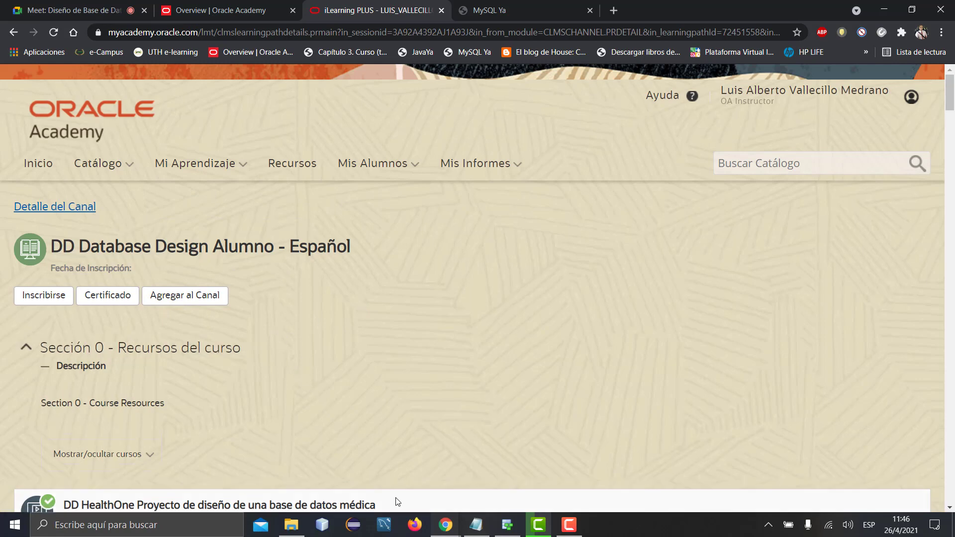
pyautogui.scroll(-3, 169, 343)
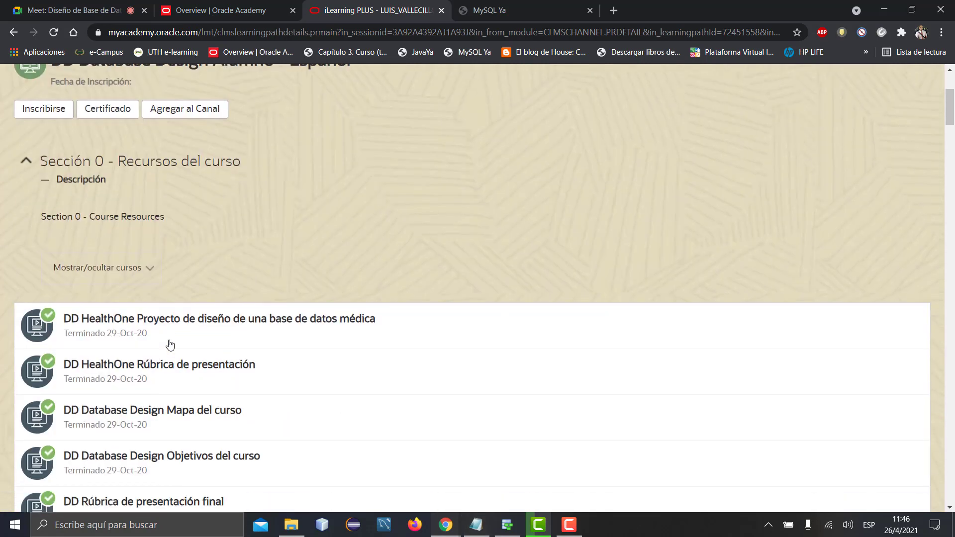
pyautogui.click(166, 326)
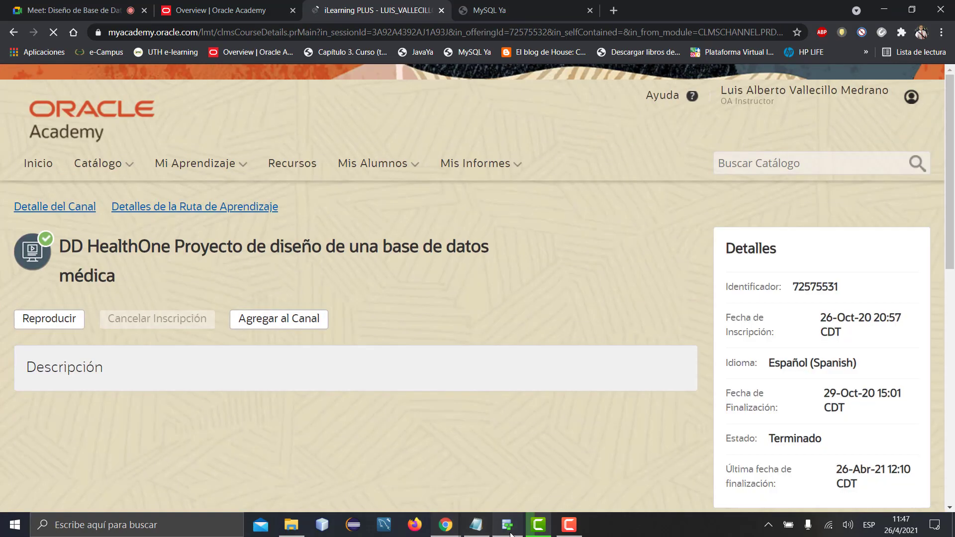
# Switch to SQL Developer Data Modeler and review the medical database's tables in the Relational_1 diagram at a wider view
pyautogui.click(481, 531)
pyautogui.scroll(3, 565, 238)
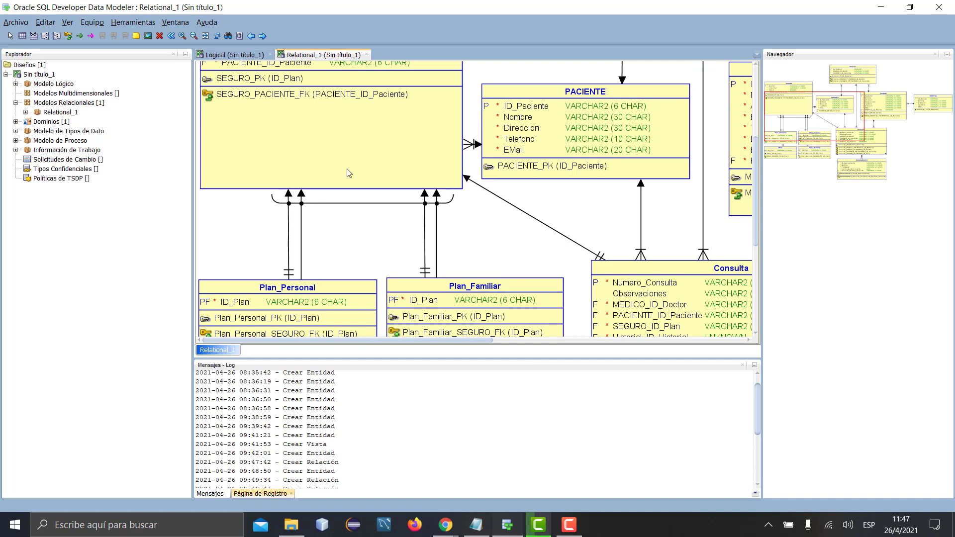
pyautogui.click(193, 37)
pyautogui.click(194, 36)
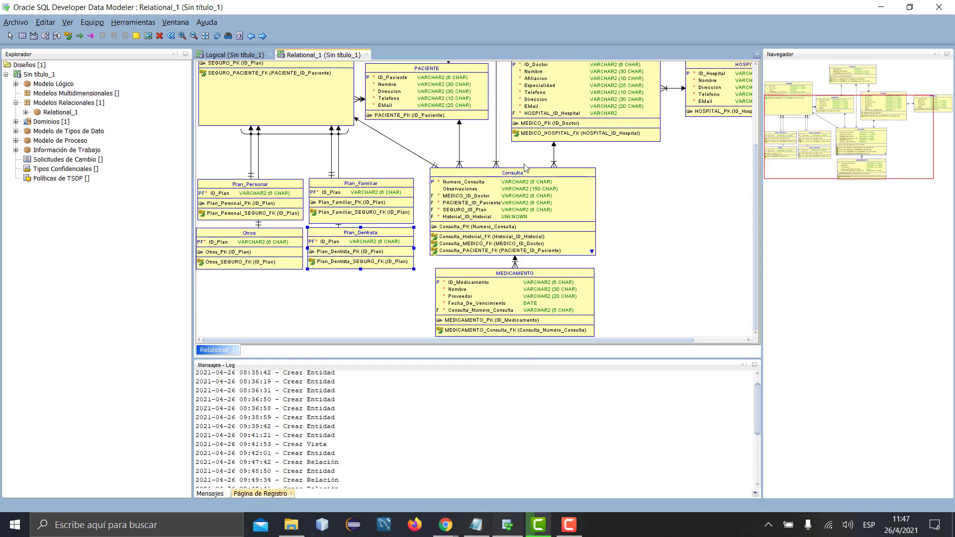
pyautogui.scroll(1, 473, 199)
# Examine the entities and relationships of the Logical diagram, from Historial through SEGURO and Consulta down to MEDICAMENTO
pyautogui.click(234, 56)
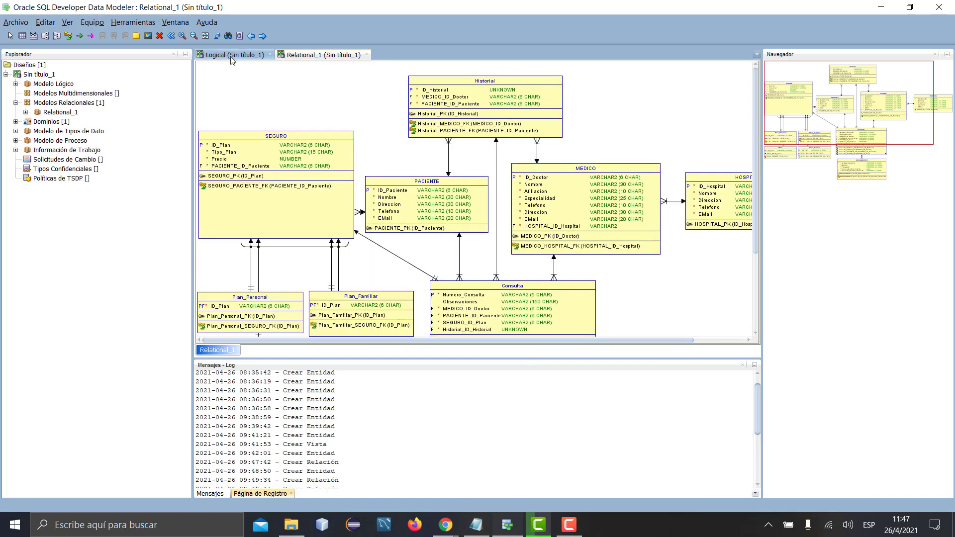
pyautogui.click(193, 36)
pyautogui.click(193, 37)
pyautogui.scroll(1, 585, 231)
pyautogui.scroll(-1, 585, 231)
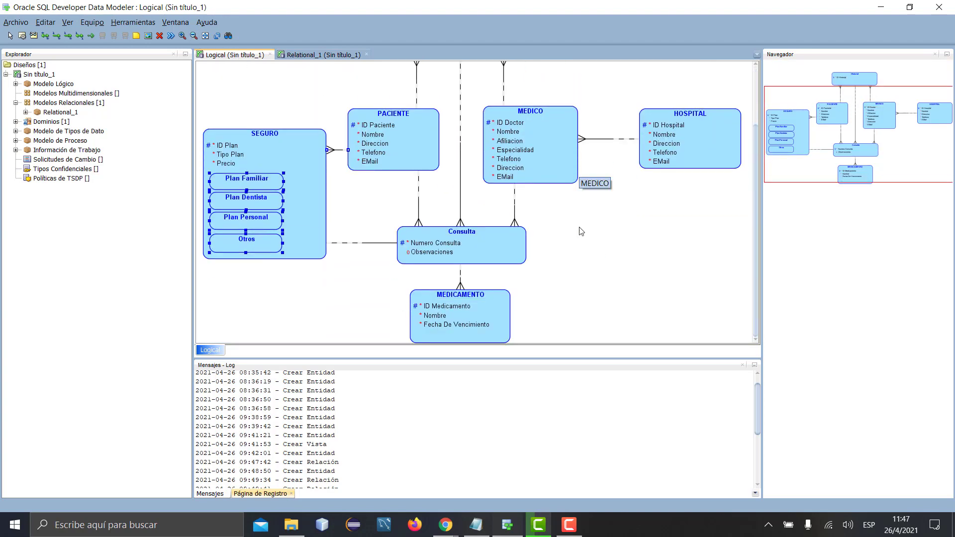
pyautogui.scroll(1, 554, 253)
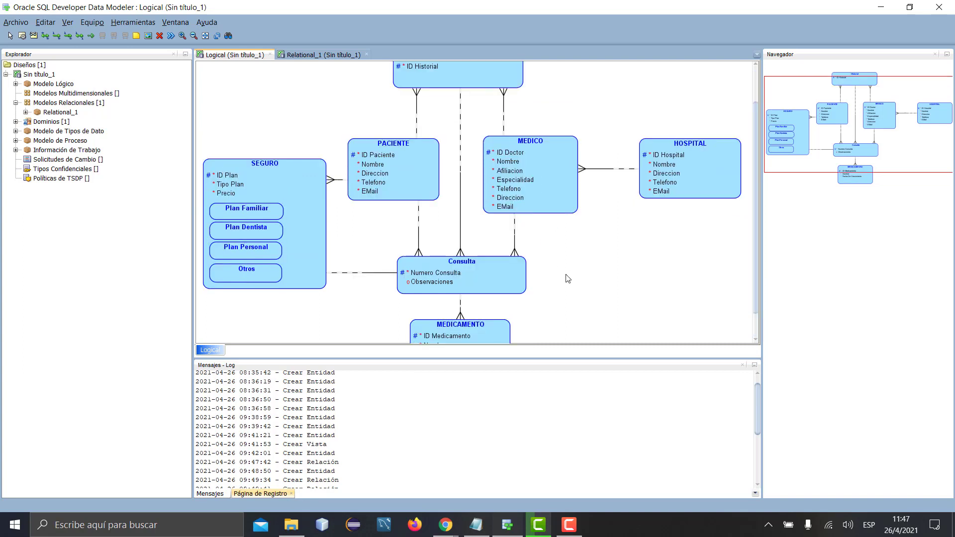
pyautogui.scroll(1, 568, 279)
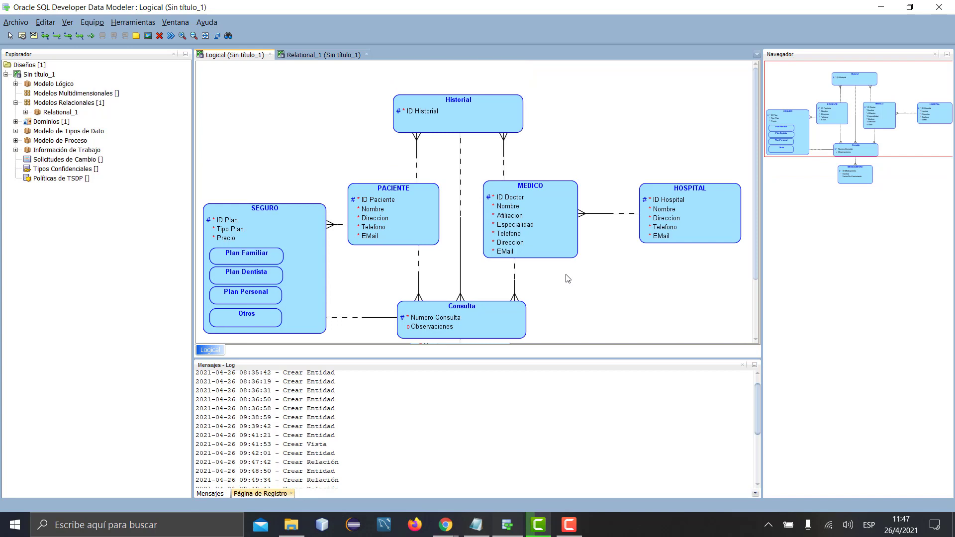
pyautogui.scroll(-2, 568, 278)
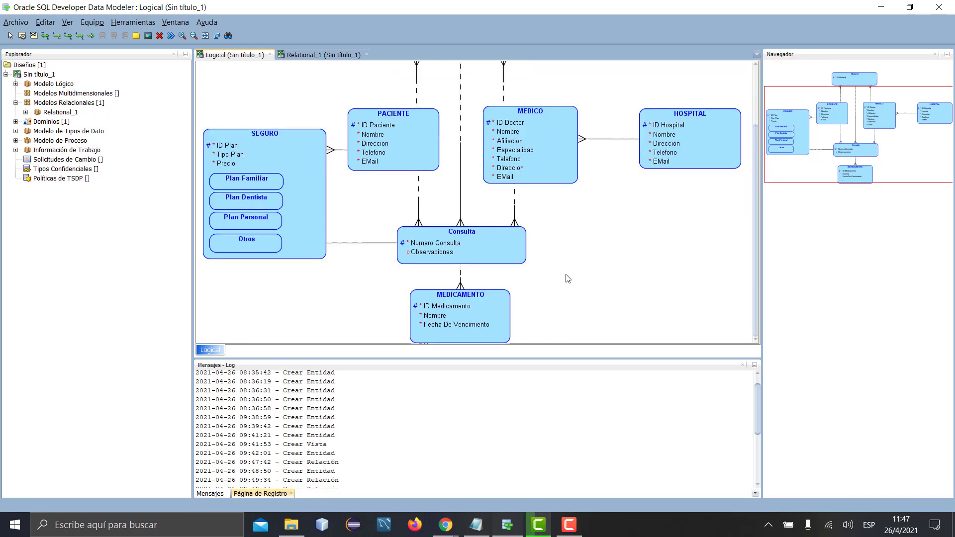
pyautogui.scroll(2, 568, 279)
pyautogui.scroll(-1, 569, 279)
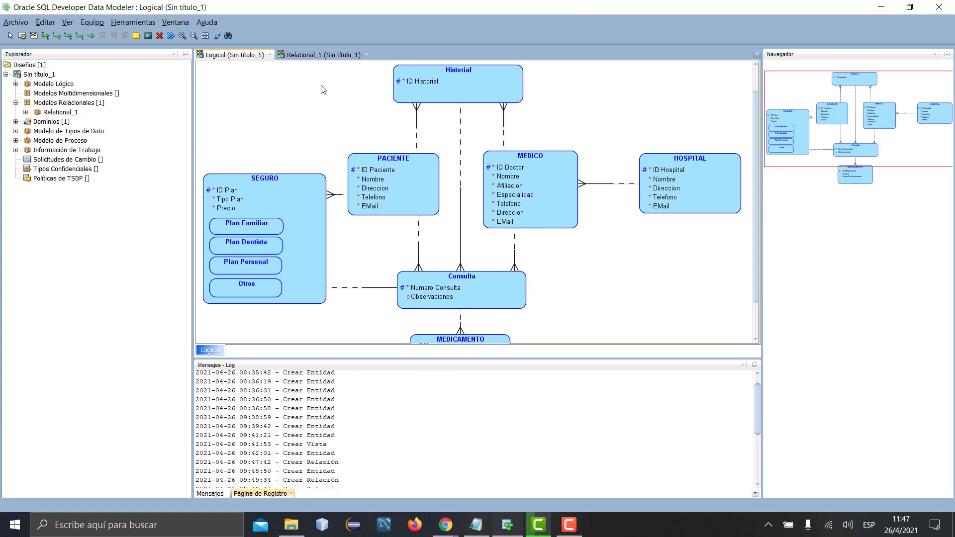
# Outline the entities of the logical model with a selection box, including SEGURO's subtypes, PACIENTE, MEDICO, Consulta and MEDICAMENTO
pyautogui.moveTo(242, 86); pyautogui.dragTo(569, 234)
pyautogui.scroll(3, 569, 234)
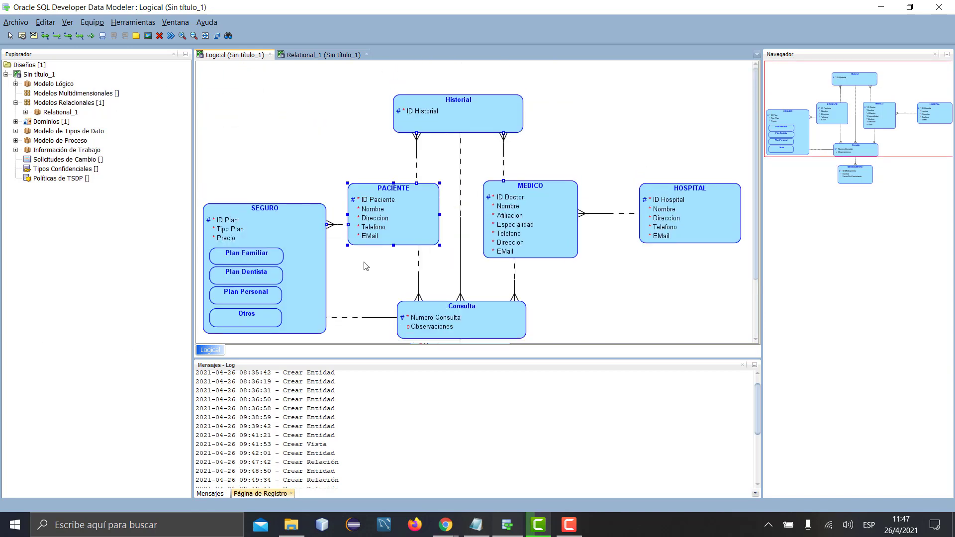
pyautogui.scroll(-3, 227, 167)
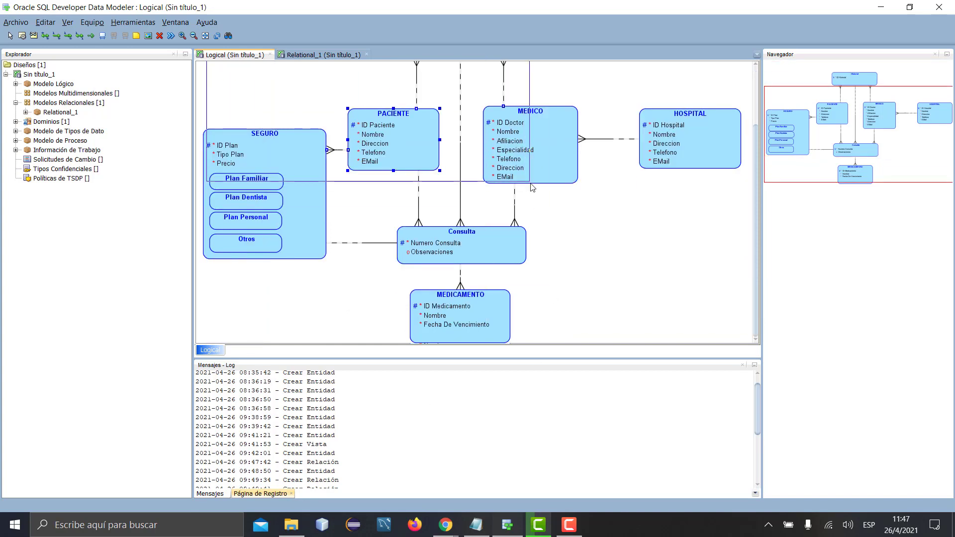
pyautogui.moveTo(698, 355); pyautogui.dragTo(785, 344)
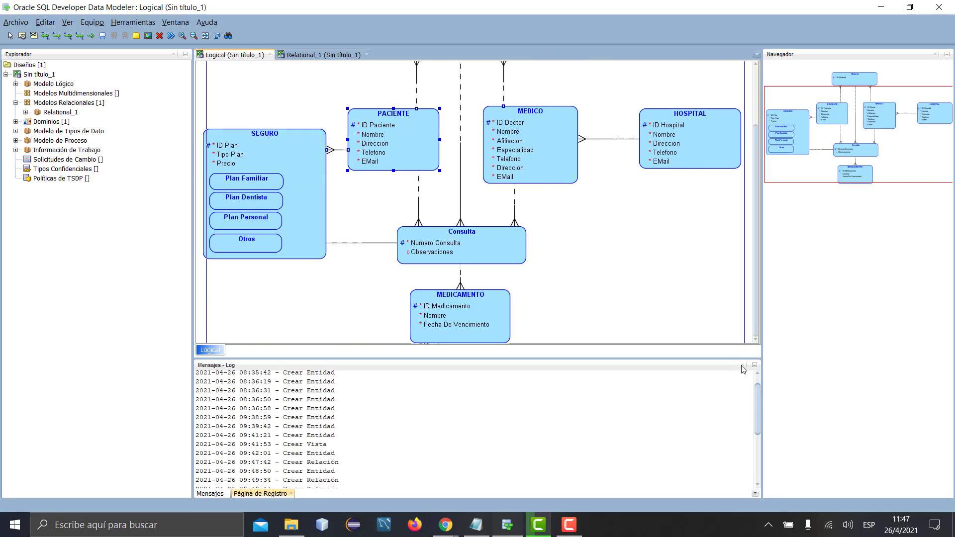
# Start saving the design under a new name, with the Desktop as its location
pyautogui.click(12, 25)
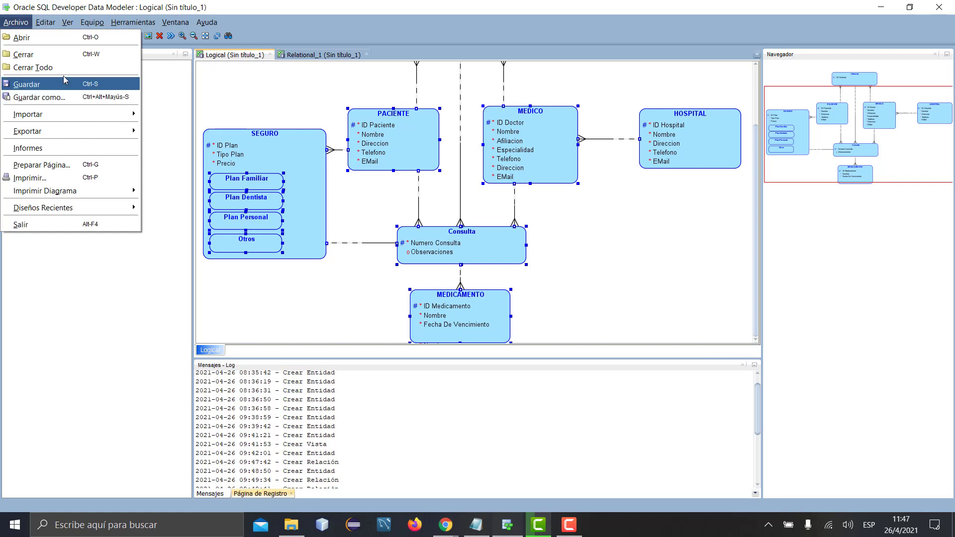
pyautogui.click(67, 314)
pyautogui.click(16, 24)
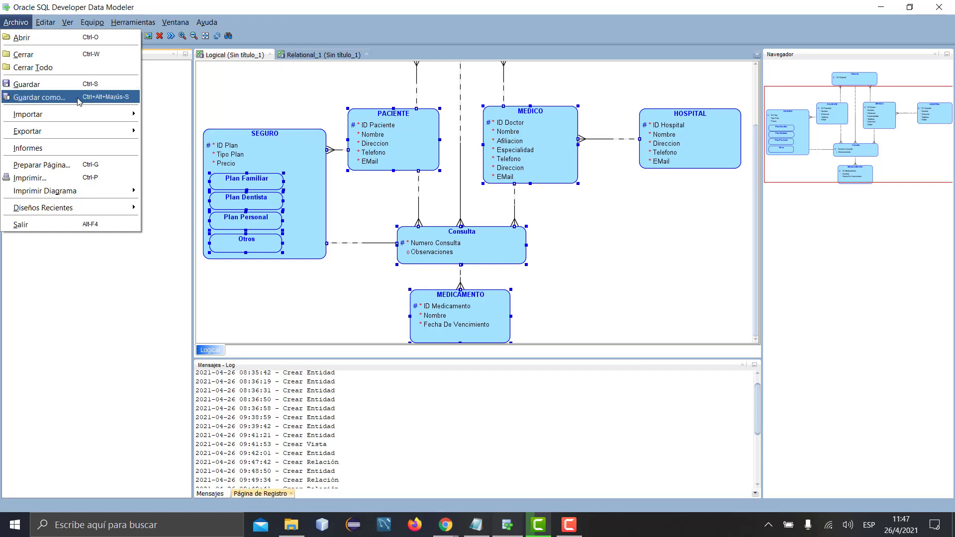
pyautogui.click(94, 98)
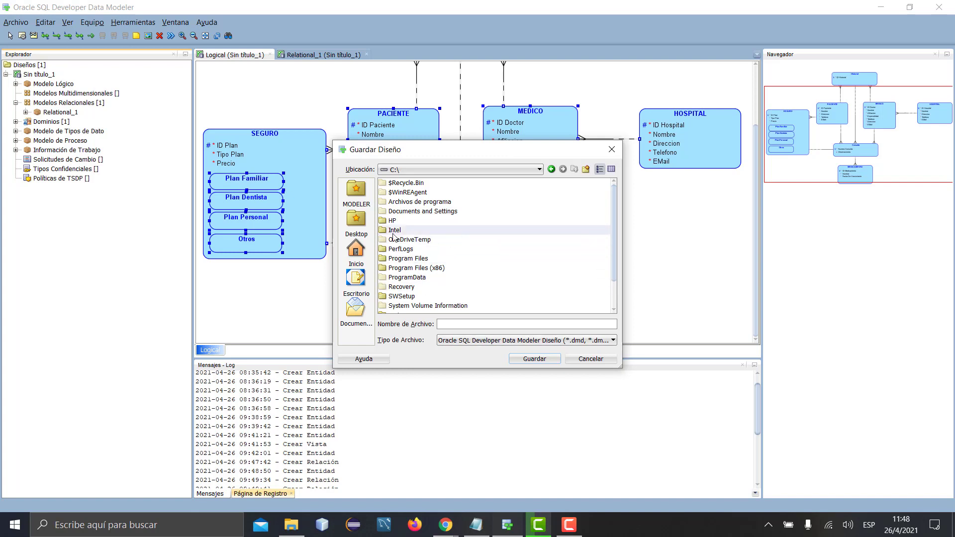
pyautogui.click(356, 219)
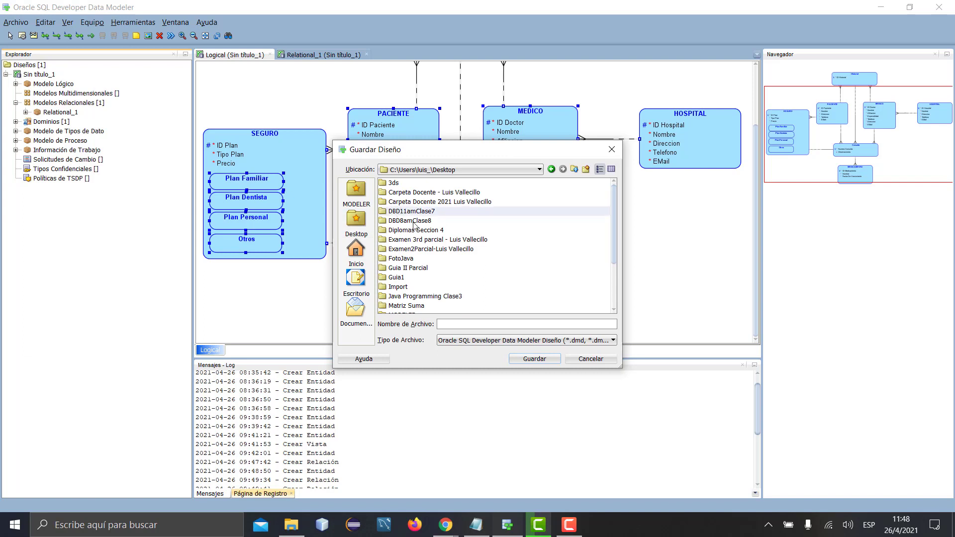
# Name the design HOC8 and save it on the Desktop
pyautogui.scroll(-1, 468, 274)
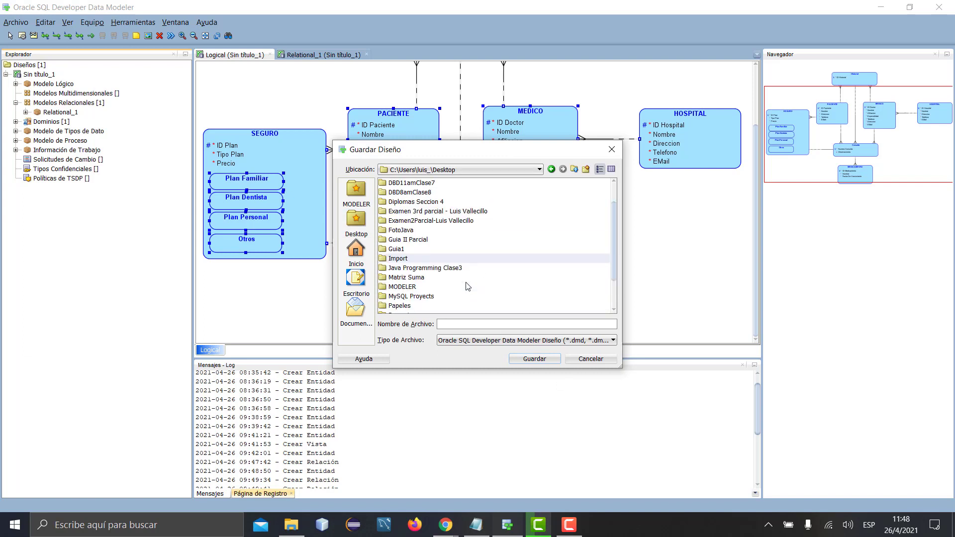
pyautogui.click(465, 287)
pyautogui.click(505, 326)
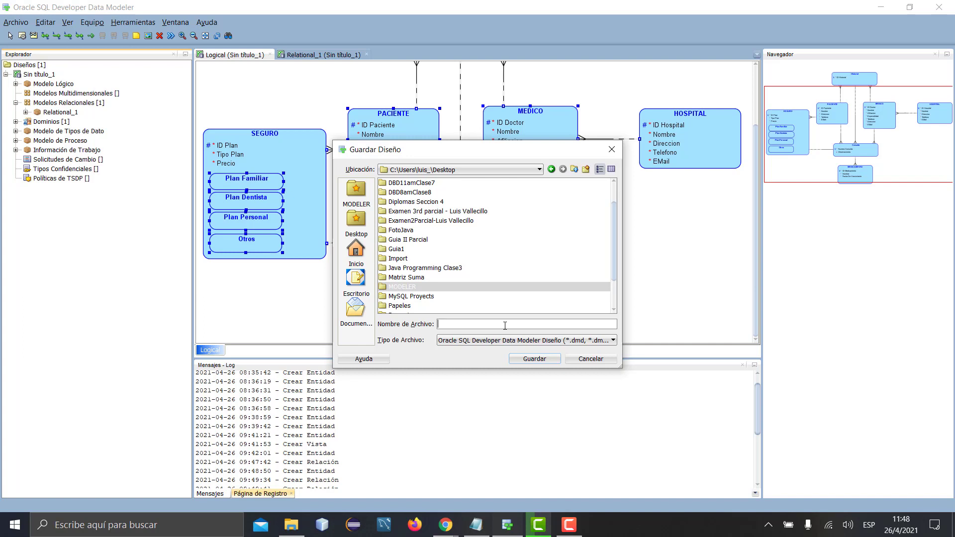
pyautogui.write('J')
pyautogui.press('BackSpace')
pyautogui.write('H')
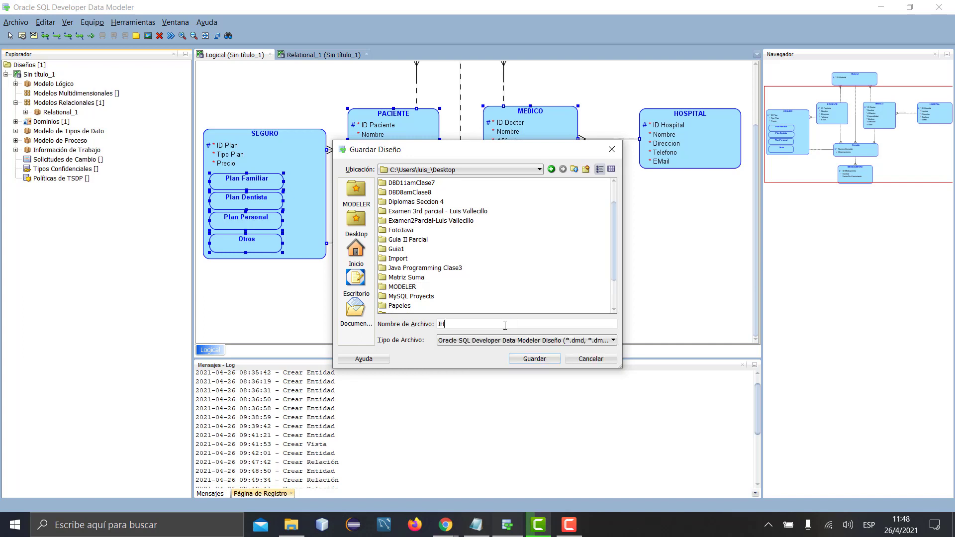
pyautogui.press('BackSpace')
pyautogui.click(531, 359)
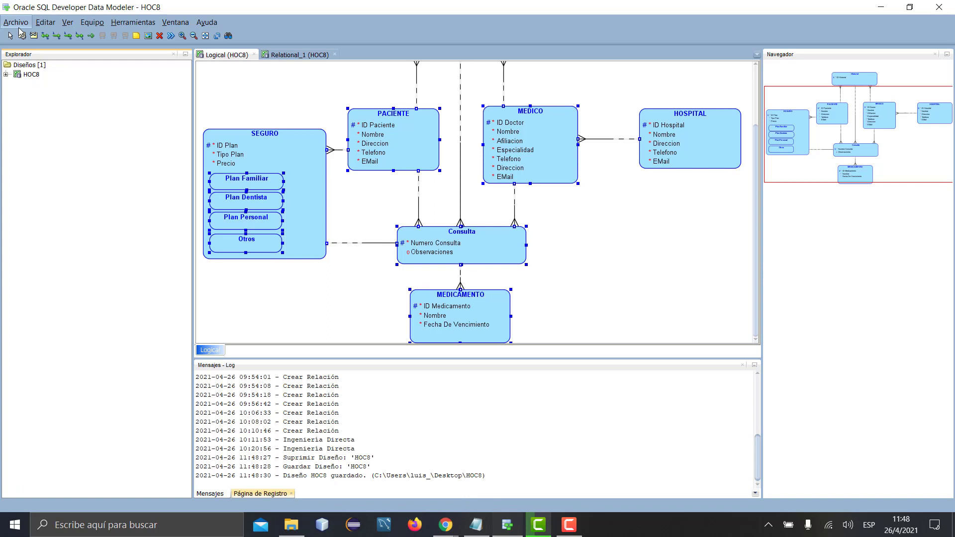
# Create a new blank design alongside HOC8
pyautogui.click(13, 24)
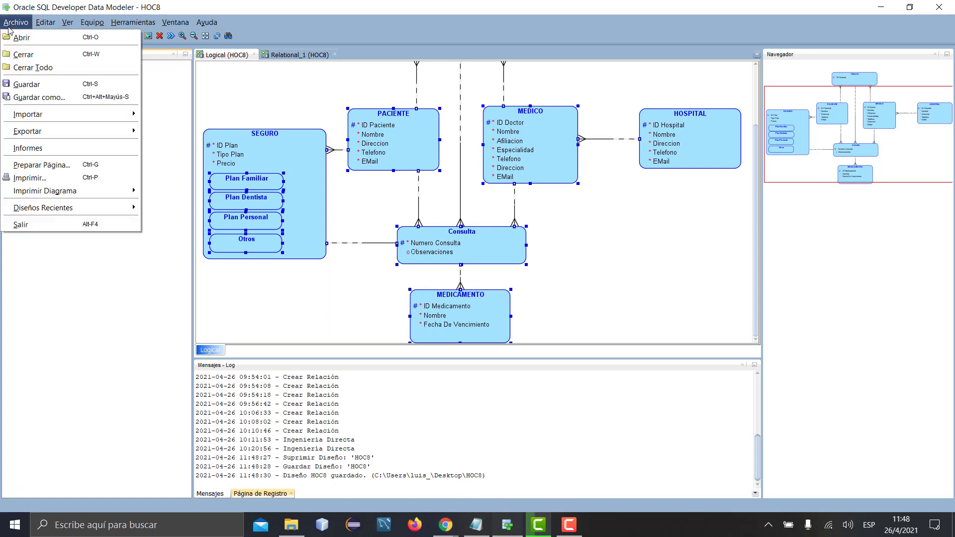
pyautogui.click(161, 101)
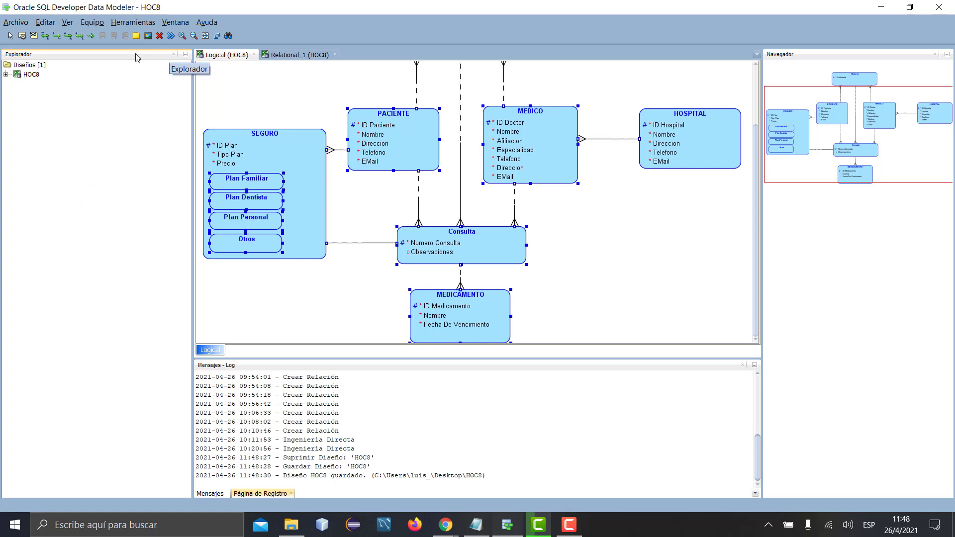
pyautogui.doubleClick(22, 73)
pyautogui.rightClick(26, 65)
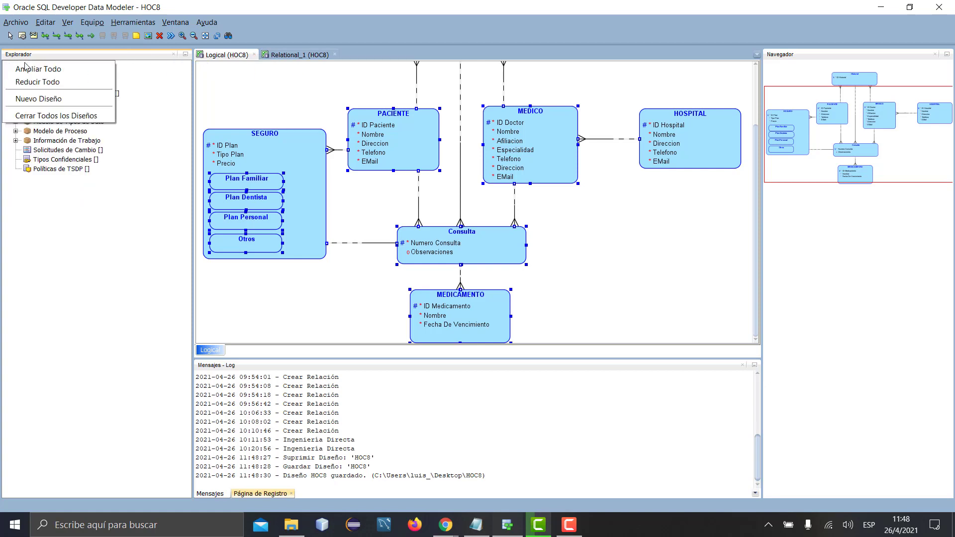
pyautogui.click(62, 100)
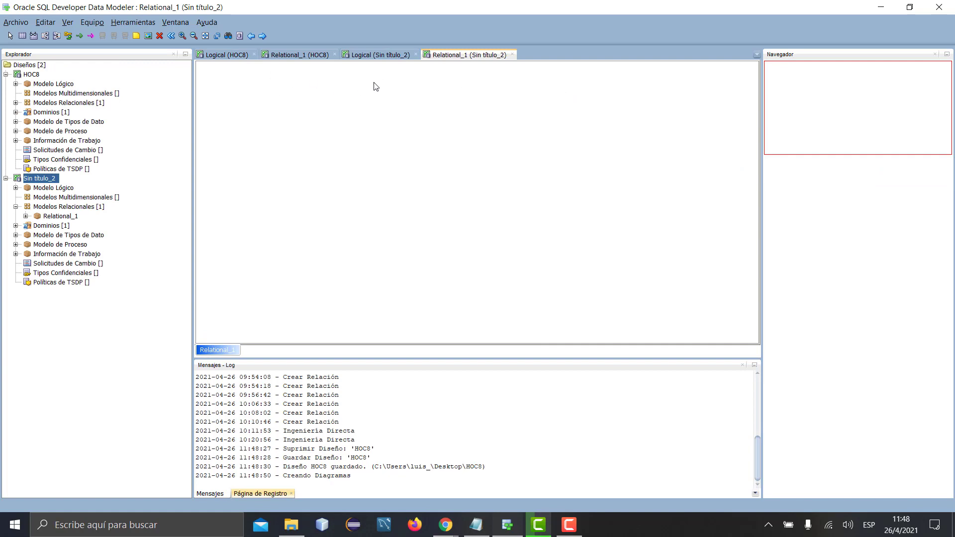
# Show the new design's logical diagram and close both the relational and logical diagrams of HOC8
pyautogui.click(398, 59)
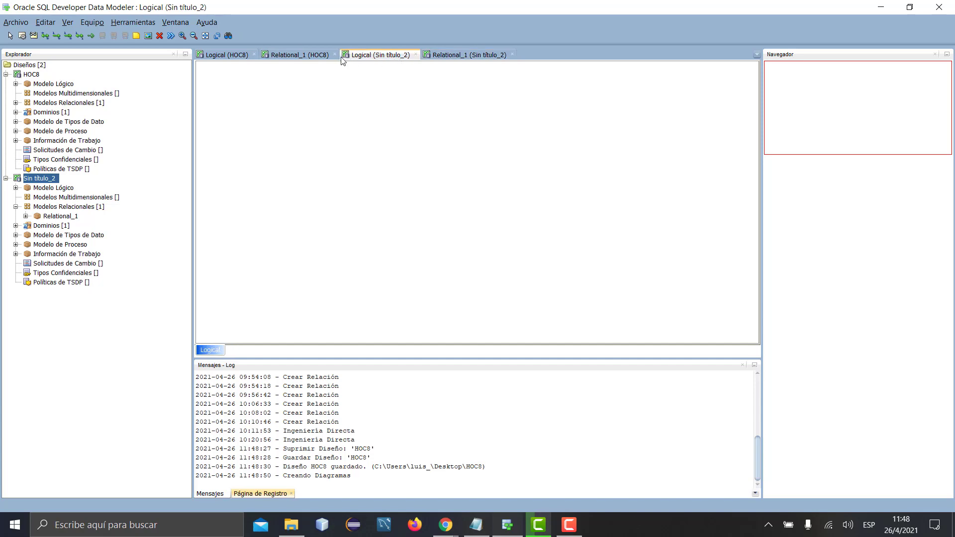
pyautogui.click(334, 55)
pyautogui.click(253, 55)
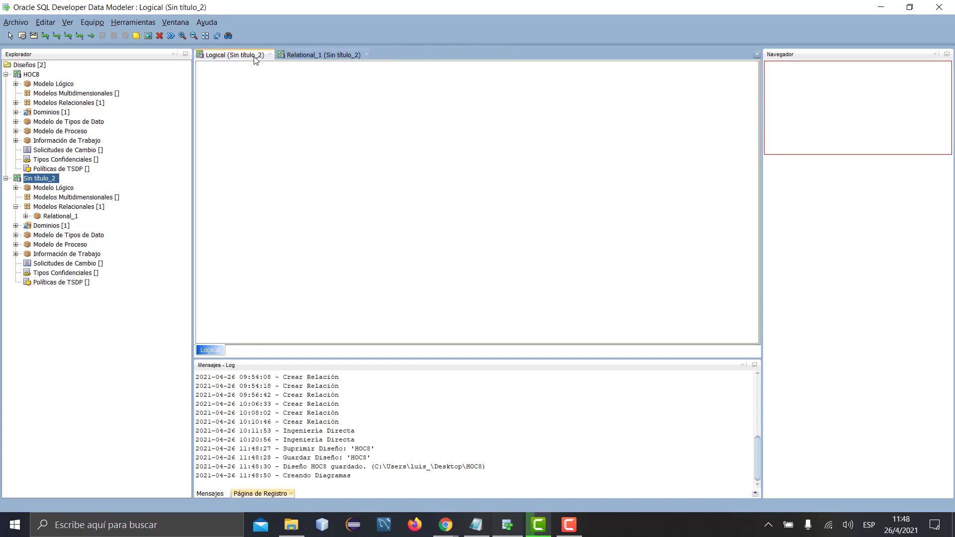
# Switch to the DBD8am.txt notes in Notepad and highlight the *Proveedor attribute under MEDICAMENTO
pyautogui.click(470, 526)
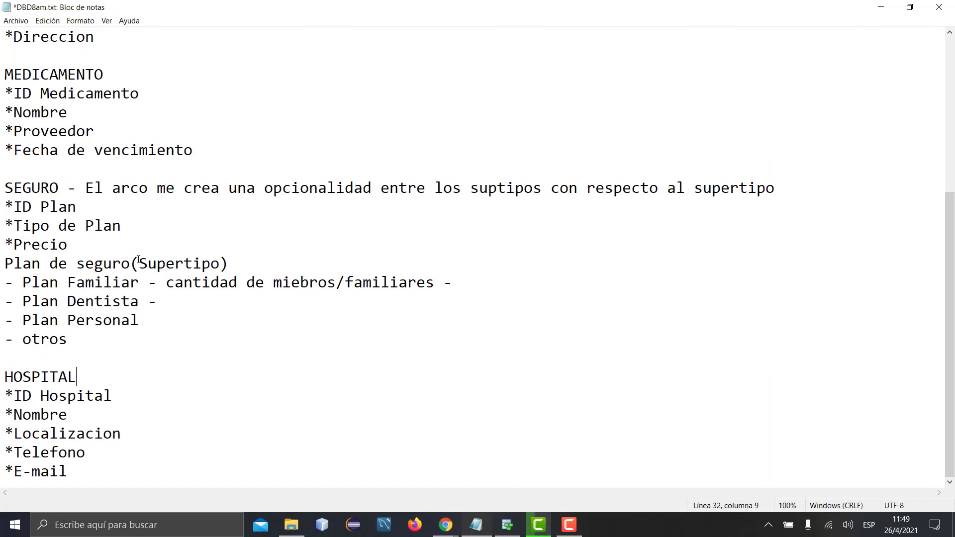
pyautogui.scroll(2, 138, 259)
pyautogui.moveTo(128, 243); pyautogui.dragTo(2, 249)
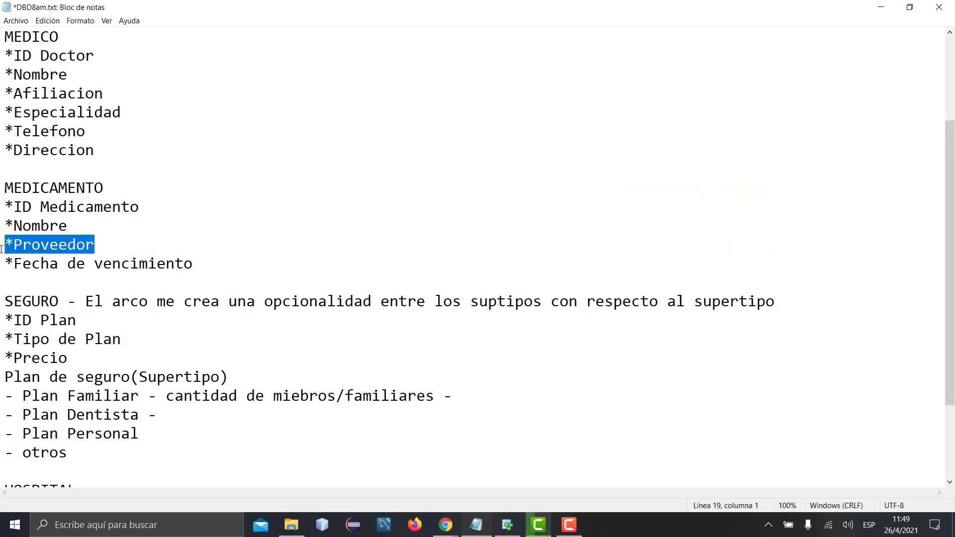
# Delete the *Proveedor line from the MEDICAMENTO attributes in the notes
pyautogui.press('BackSpace')
pyautogui.press('BackSpace')
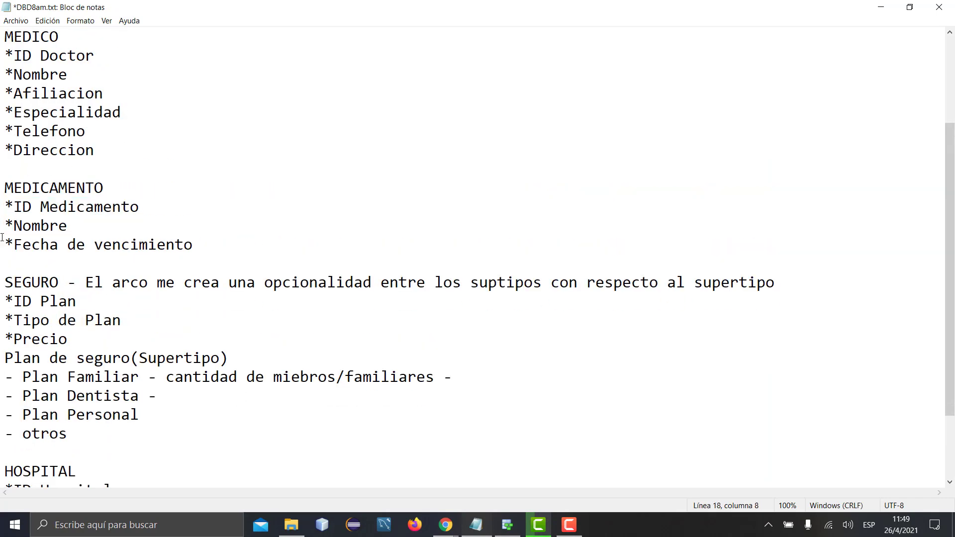
pyautogui.scroll(3, 203, 220)
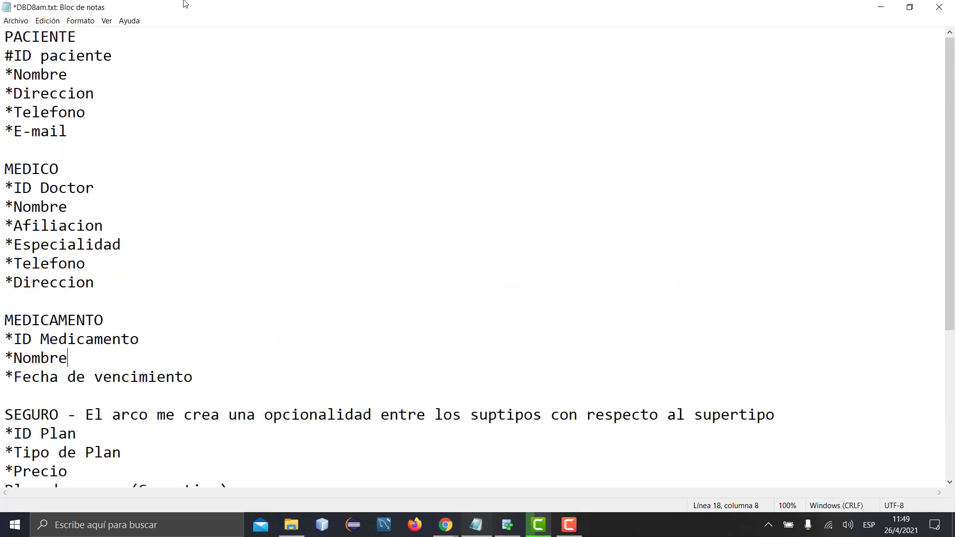
pyautogui.scroll(-4, 297, 109)
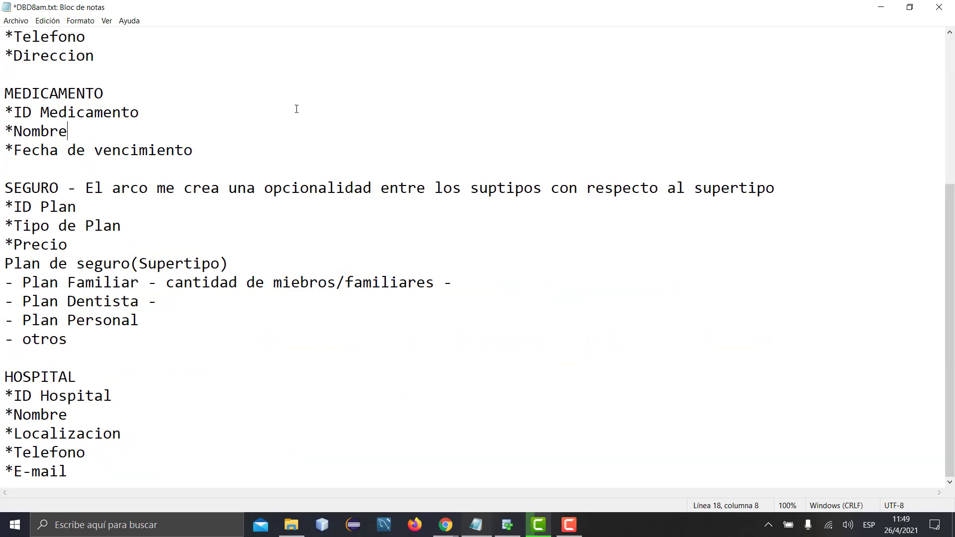
pyautogui.scroll(4, 354, 281)
pyautogui.scroll(-4, 77, 94)
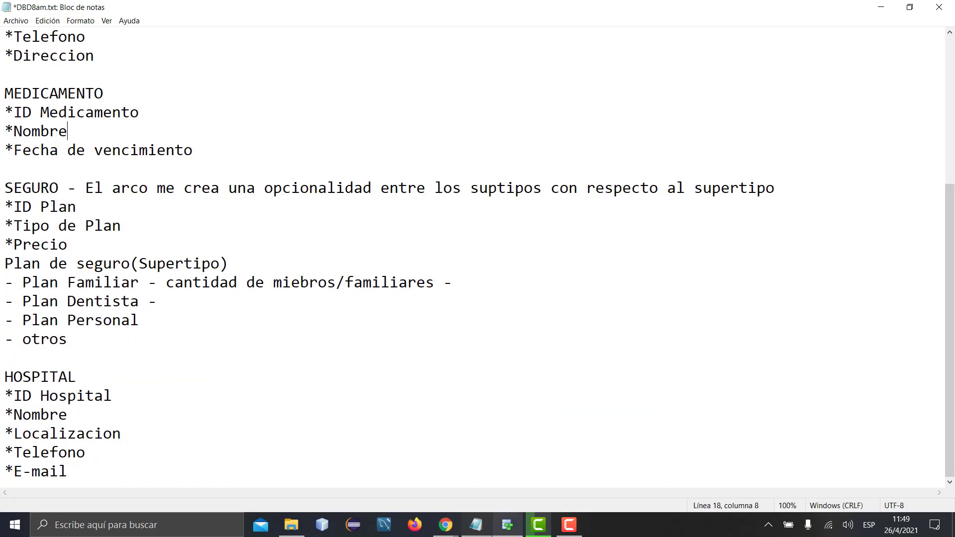
# Switch to Data Modeler and examine the tables and other contents of HOC8's Relational_1 model
pyautogui.hotkey('alt', 'Tab')
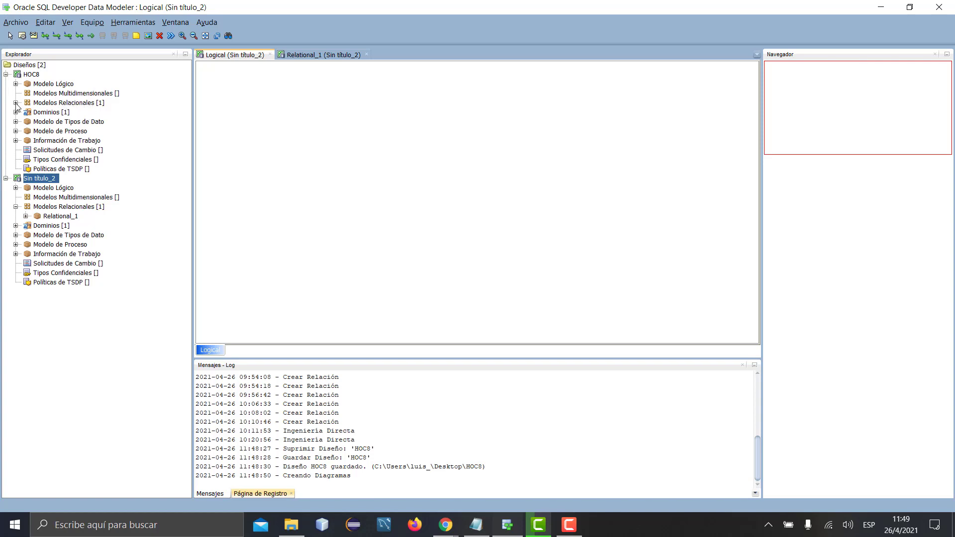
pyautogui.click(16, 103)
pyautogui.click(26, 112)
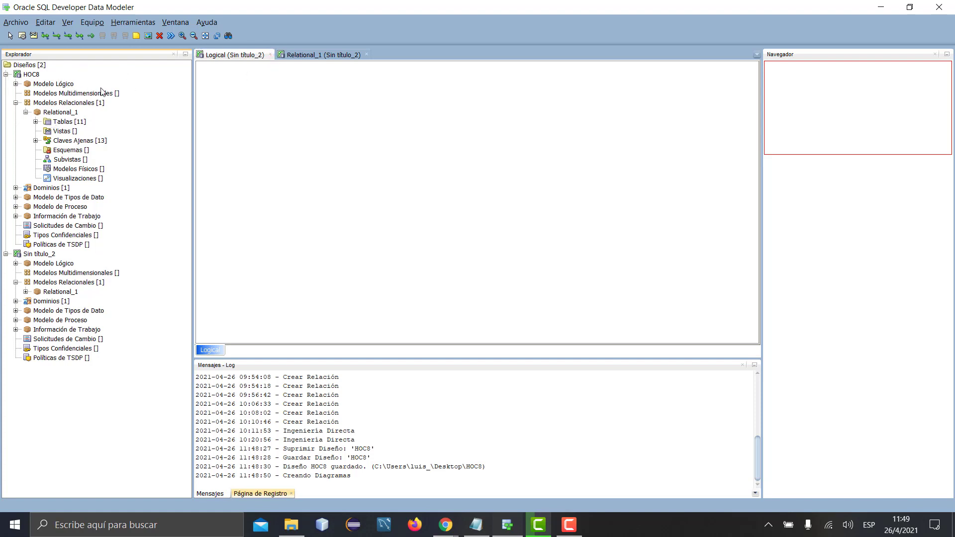
pyautogui.doubleClick(84, 122)
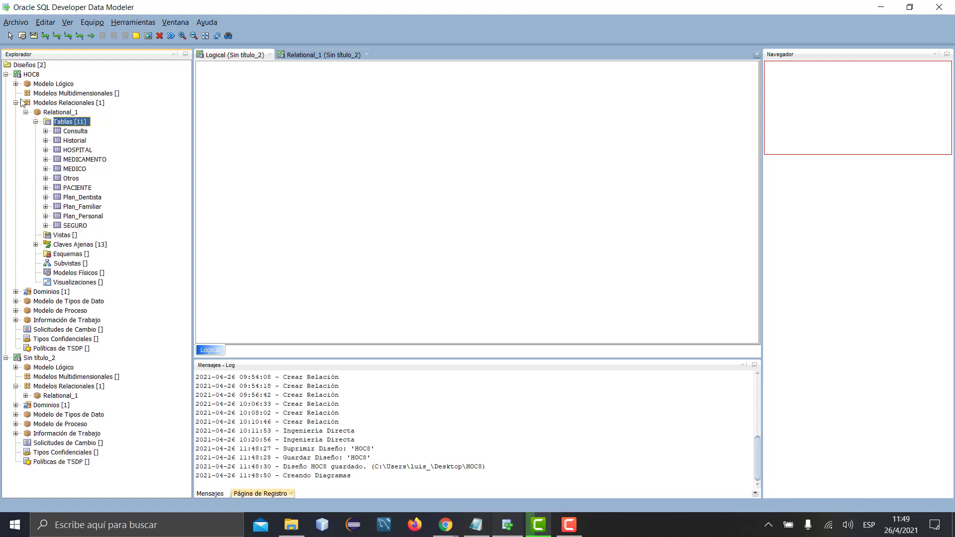
pyautogui.doubleClick(71, 112)
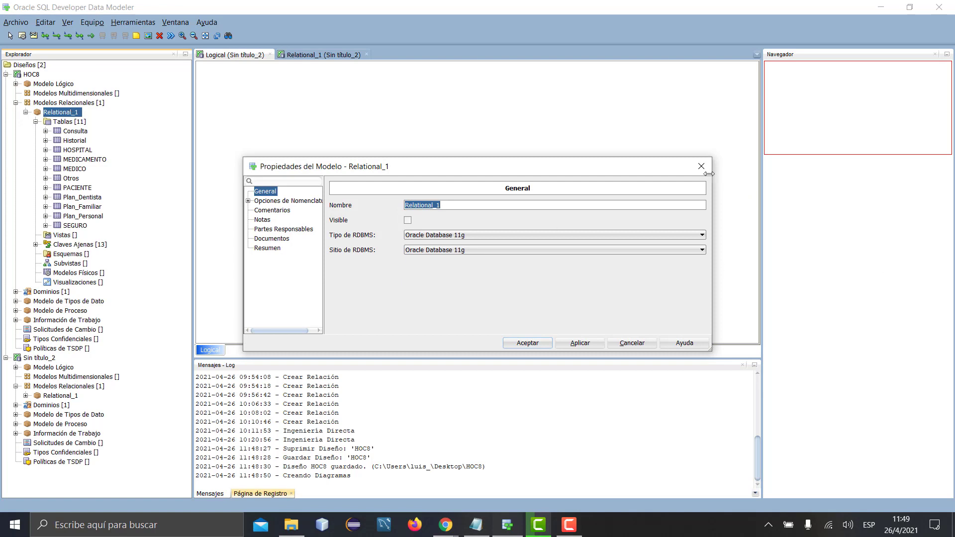
pyautogui.click(701, 166)
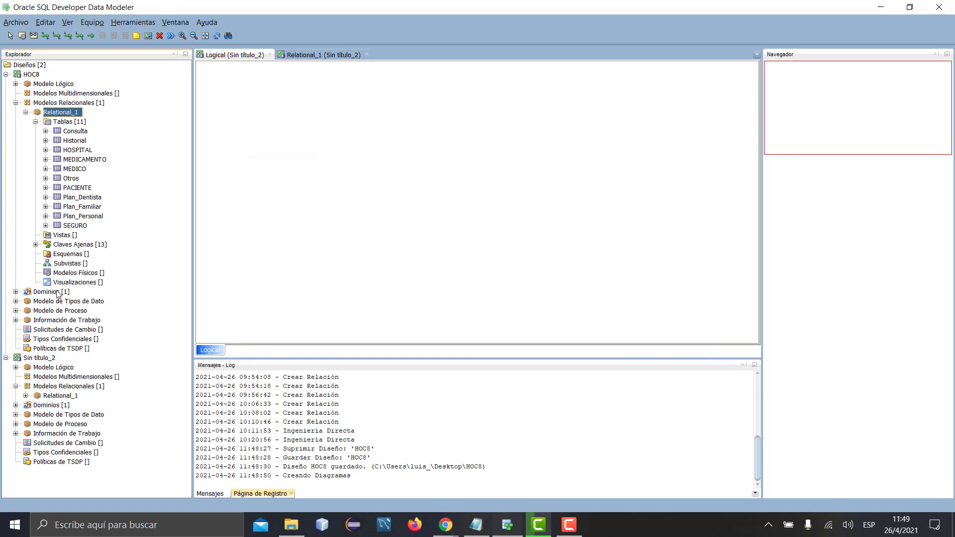
pyautogui.click(69, 283)
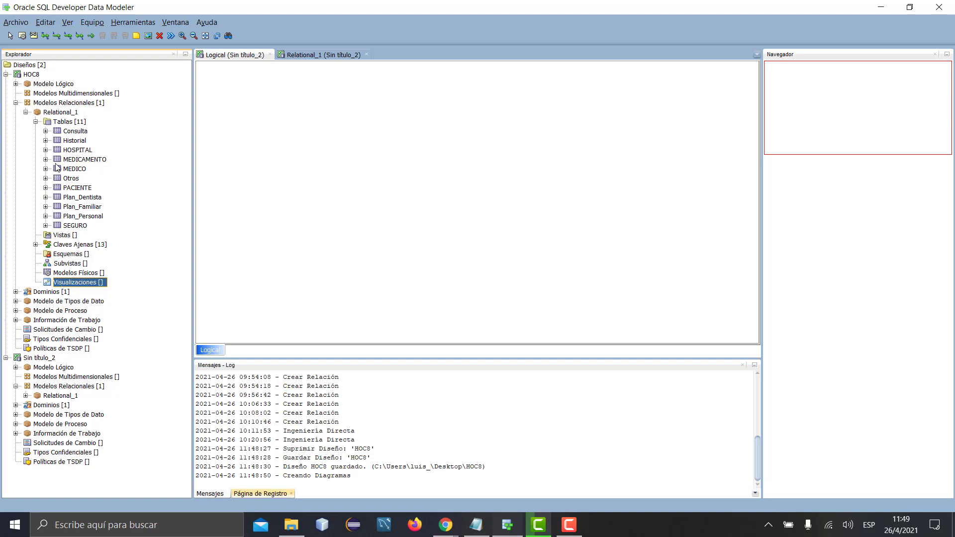
pyautogui.click(67, 238)
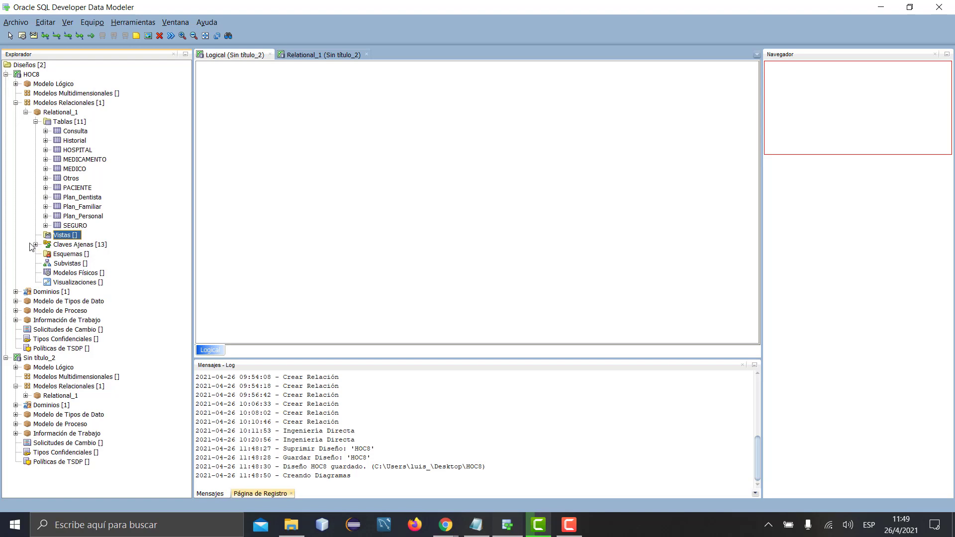
pyautogui.click(342, 118)
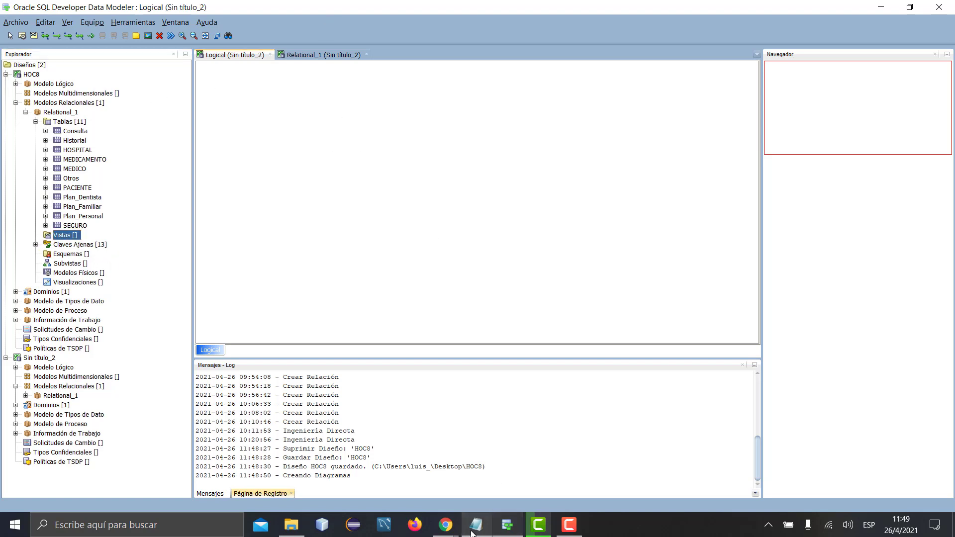
pyautogui.click(172, 132)
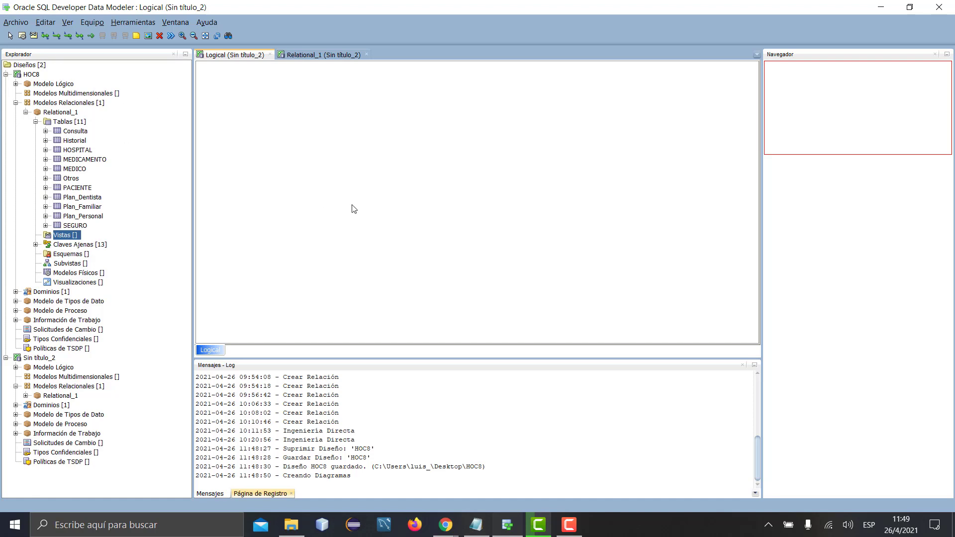
# Draw a new entity in the logical diagram, name it PACIENTE and show its attribute list
pyautogui.click(46, 37)
pyautogui.click(21, 36)
pyautogui.moveTo(238, 104); pyautogui.dragTo(335, 187)
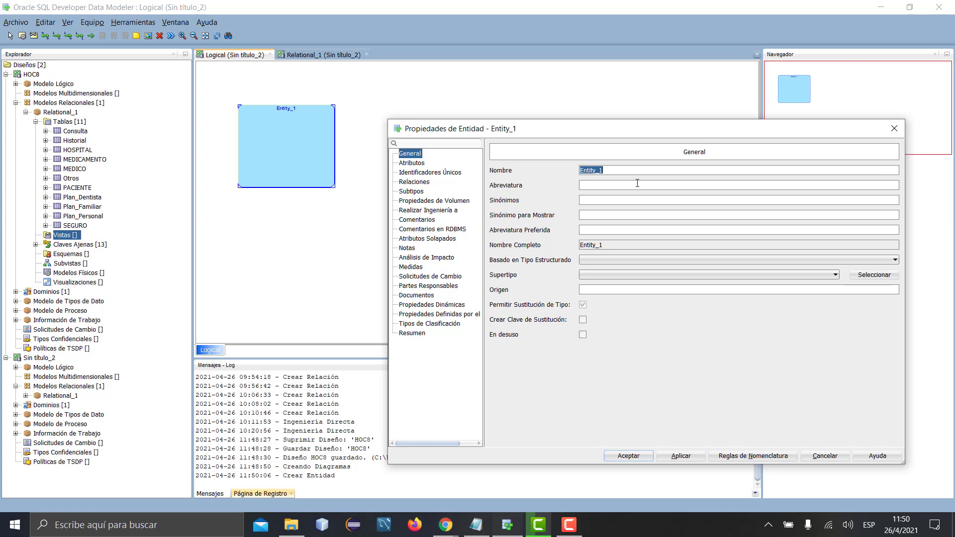
pyautogui.write('PACIENTE')
pyautogui.click(418, 163)
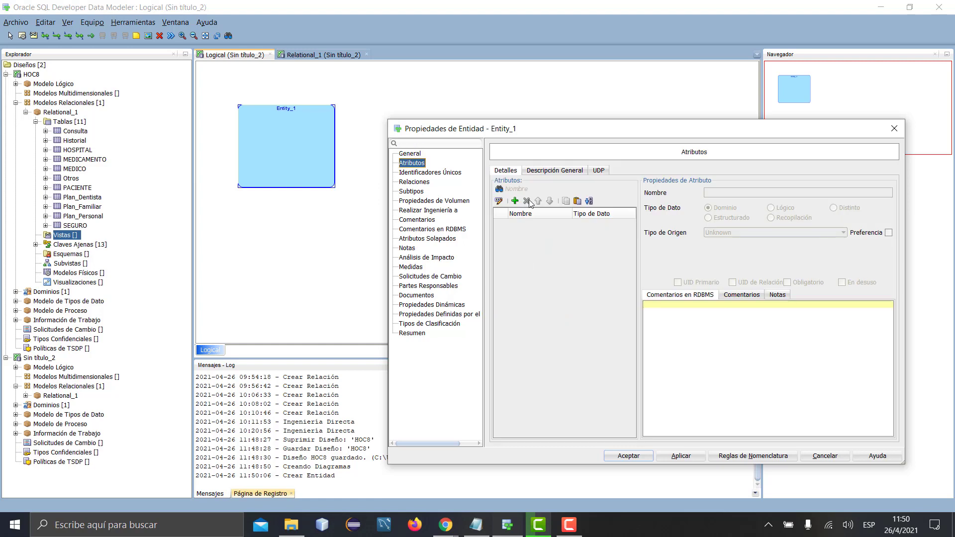
# Review the attributes listed under PACIENTE in the Notepad notes and return to the entity properties in Data Modeler
pyautogui.click(465, 524)
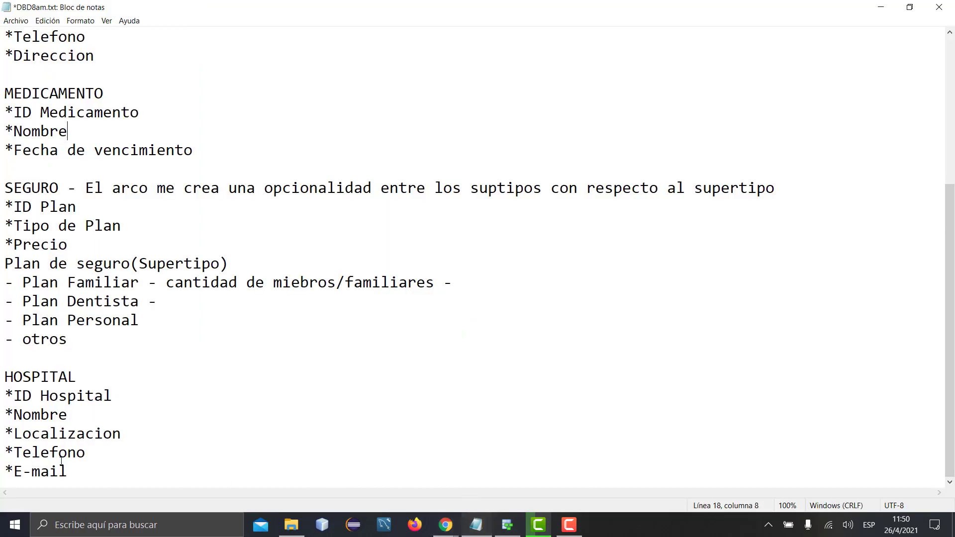
pyautogui.scroll(4, 179, 482)
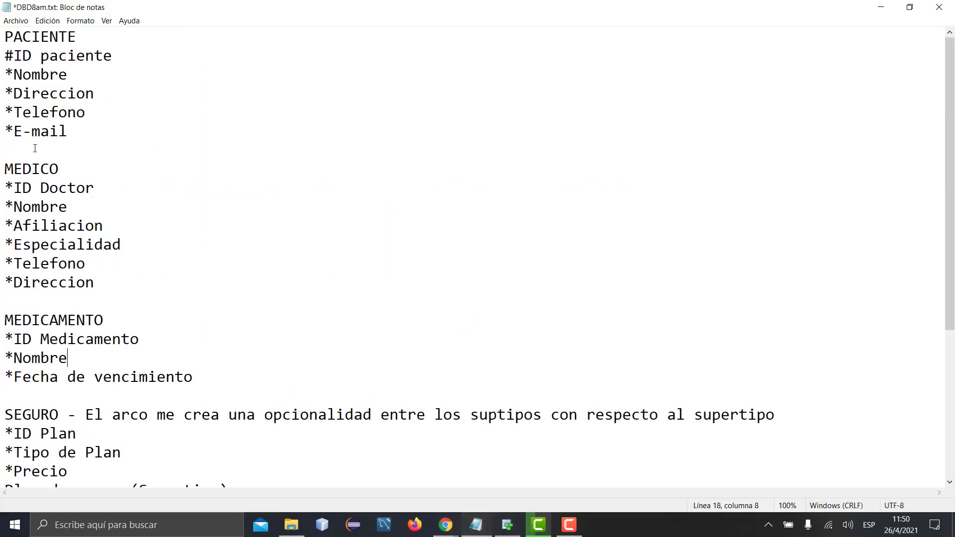
pyautogui.moveTo(97, 135); pyautogui.dragTo(2, 56)
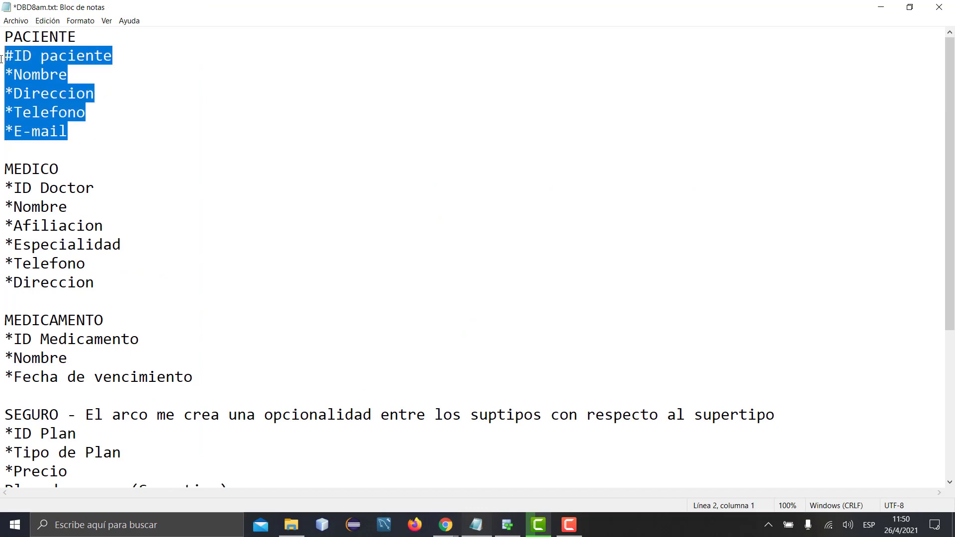
pyautogui.click(45, 76)
pyautogui.click(44, 75)
pyautogui.click(42, 130)
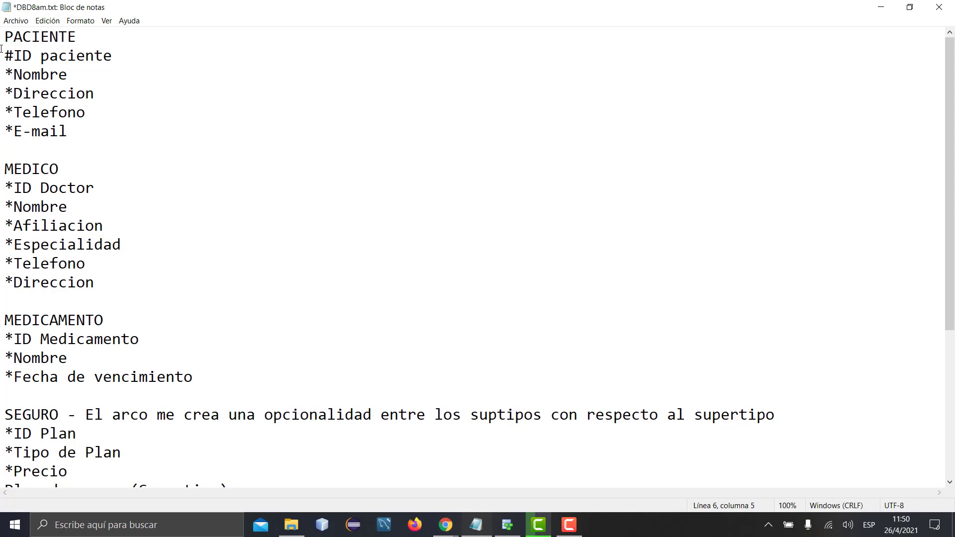
pyautogui.moveTo(14, 56); pyautogui.dragTo(85, 112)
pyautogui.click(108, 57)
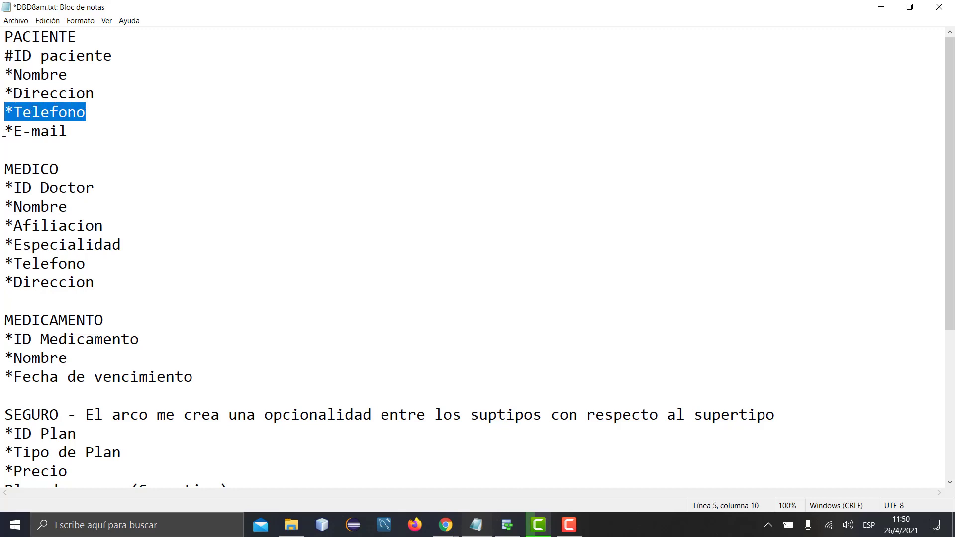
pyautogui.moveTo(4, 133); pyautogui.dragTo(147, 137)
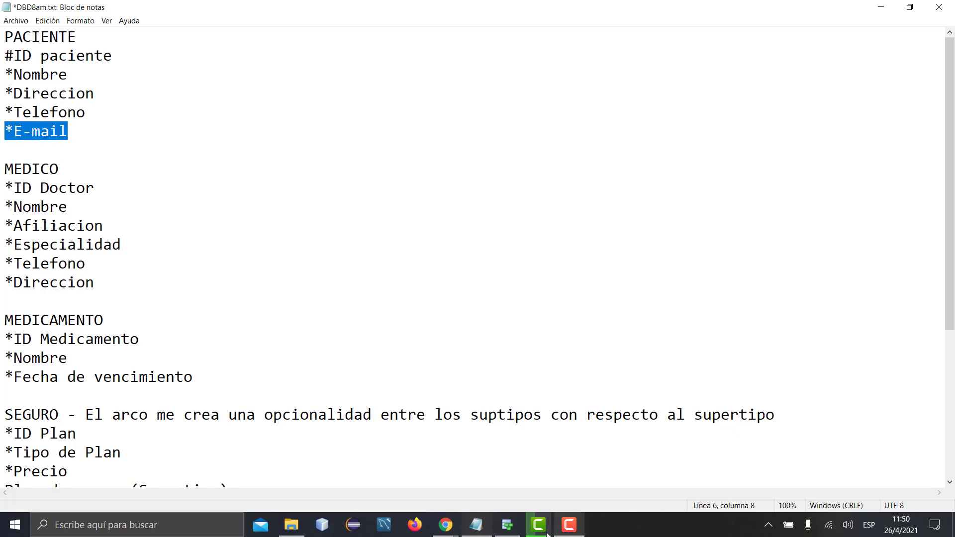
pyautogui.scroll(-4, 313, 190)
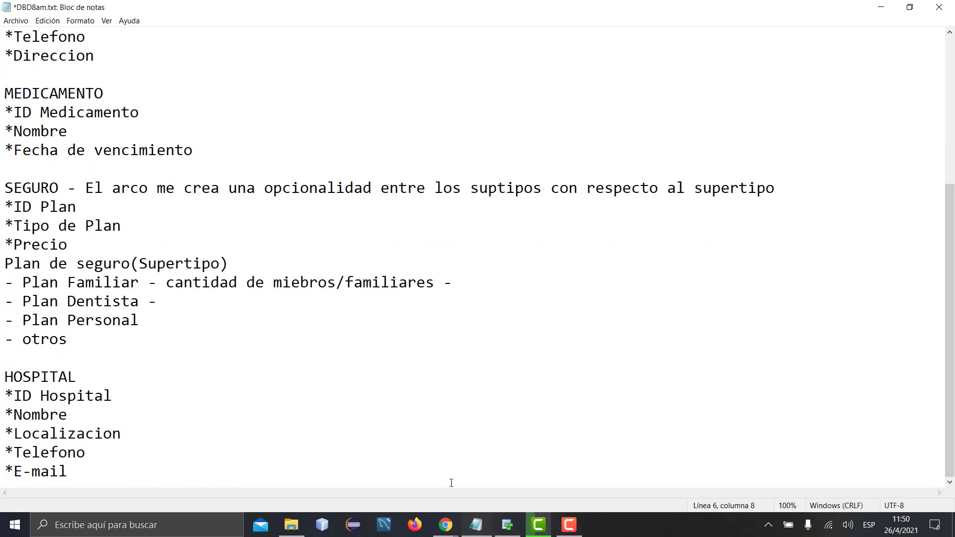
pyautogui.click(508, 525)
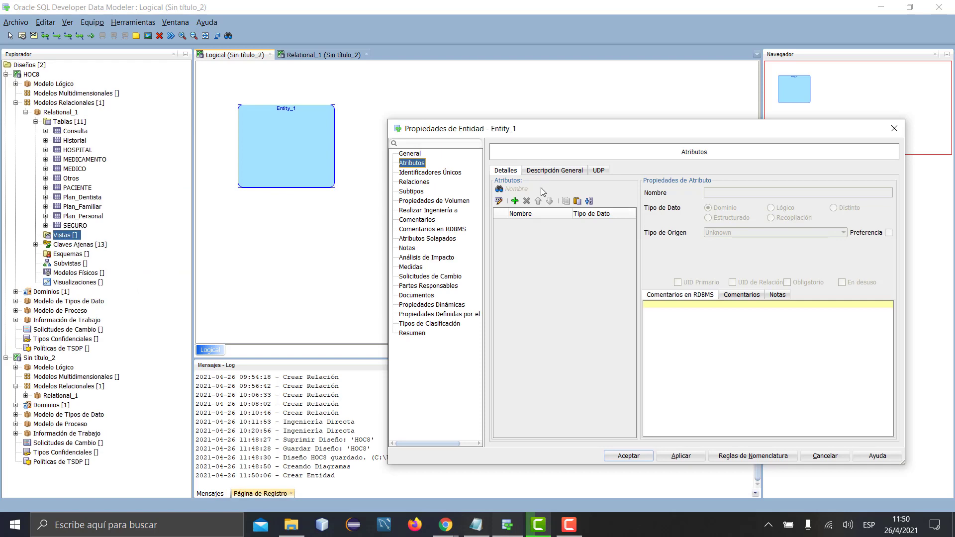
pyautogui.click(477, 525)
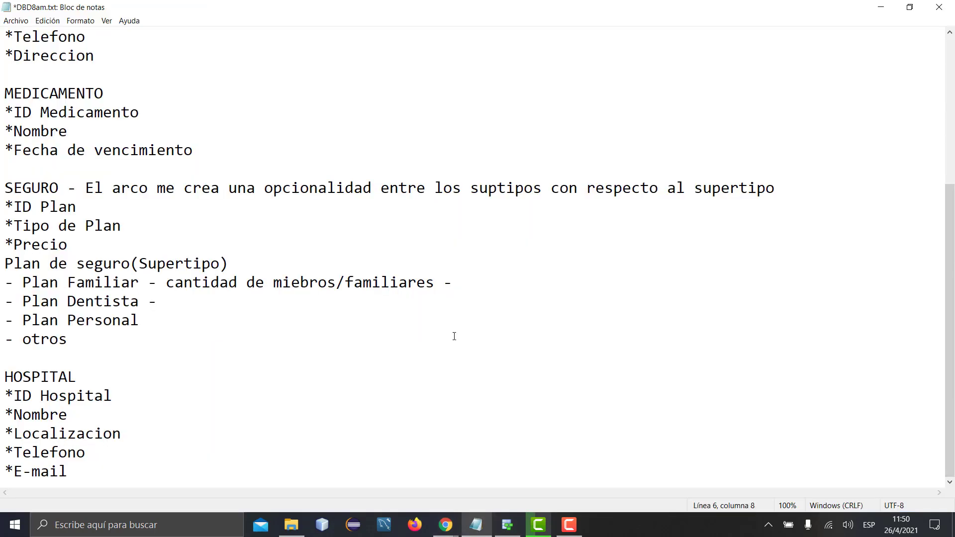
pyautogui.scroll(2, 119, 159)
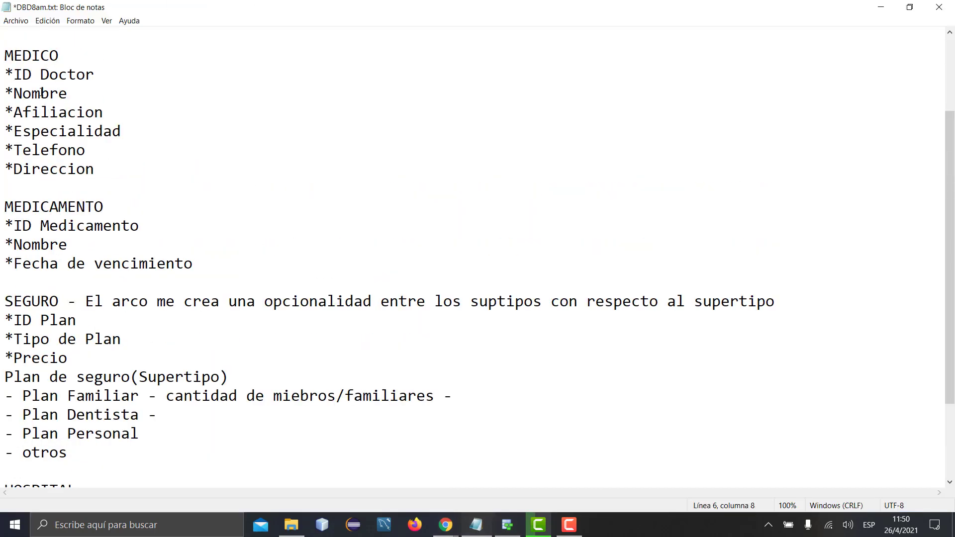
pyautogui.scroll(2, 65, 97)
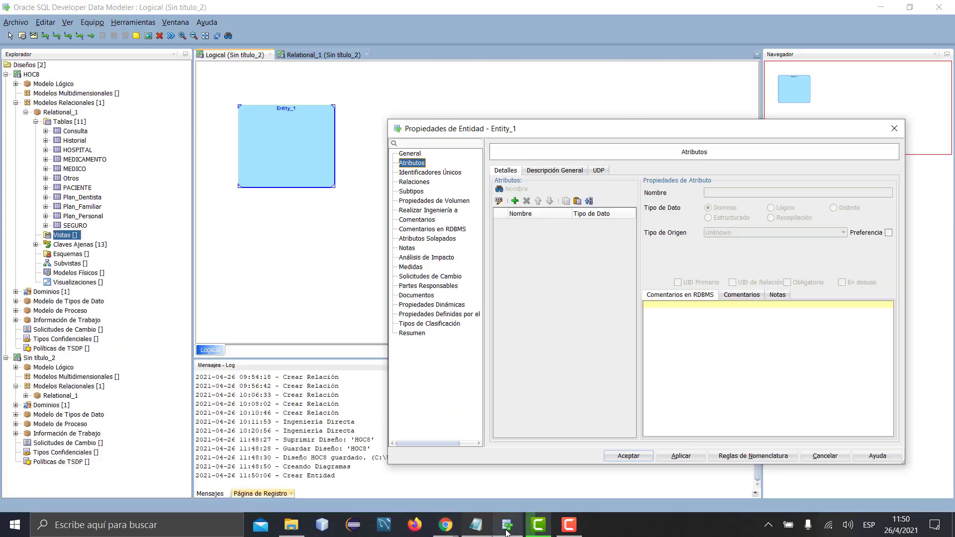
pyautogui.click(507, 525)
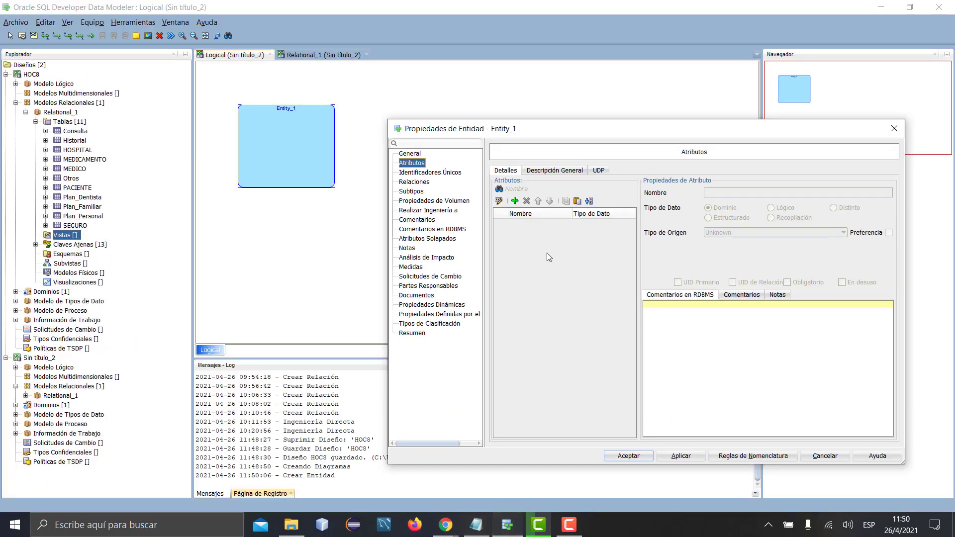
# Add five new attributes to the PACIENTE entity
pyautogui.click(514, 201)
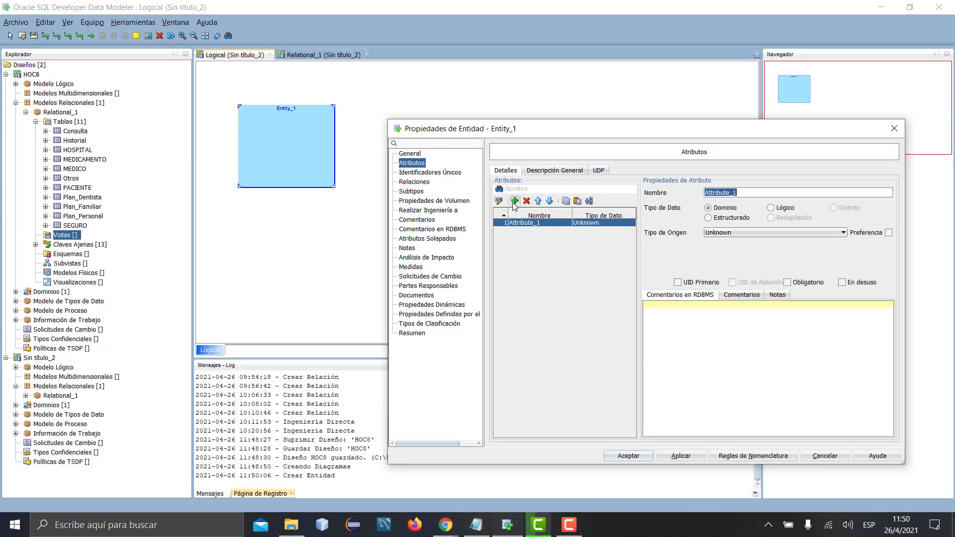
pyautogui.click(514, 201)
pyautogui.click(514, 201)
pyautogui.click(515, 201)
pyautogui.click(514, 201)
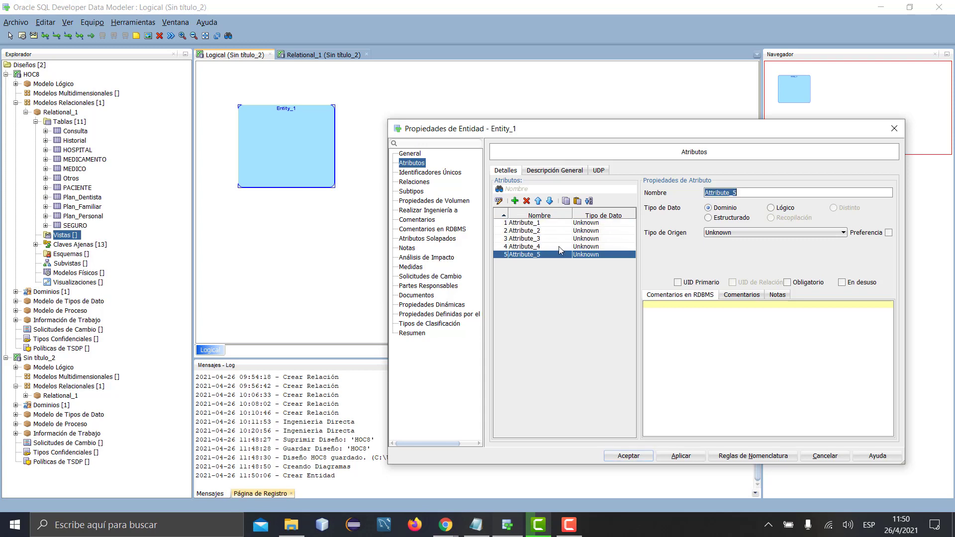
# Name the first attribute of the entity ID Paciente
pyautogui.click(555, 223)
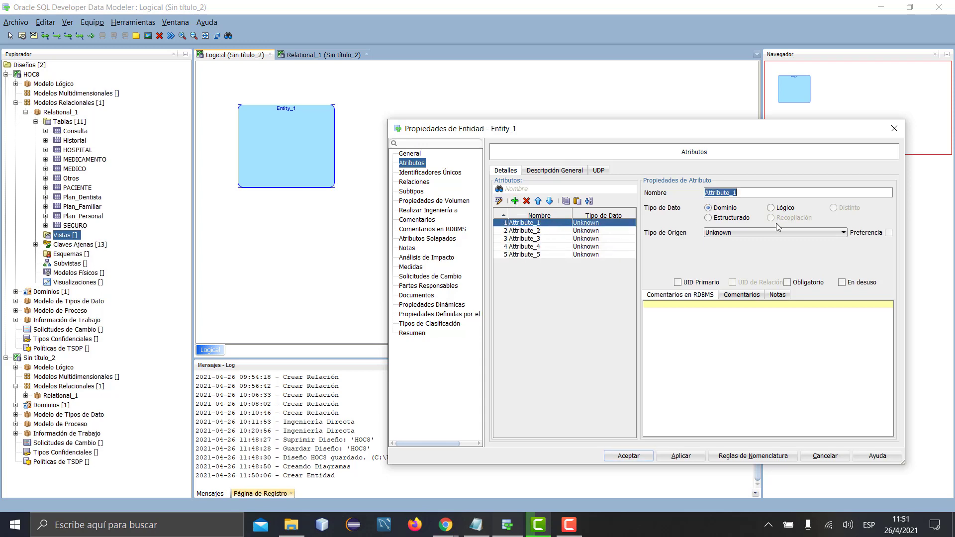
pyautogui.write('ID Pciente')
pyautogui.press('BackSpace')
pyautogui.press('BackSpace')
pyautogui.press('BackSpace')
pyautogui.press('BackSpace')
pyautogui.press('BackSpace')
pyautogui.press('BackSpace')
pyautogui.write('aciente')
# Give ID Paciente the logical data type VARCHAR with size 6 and accept the entity properties
pyautogui.click(772, 208)
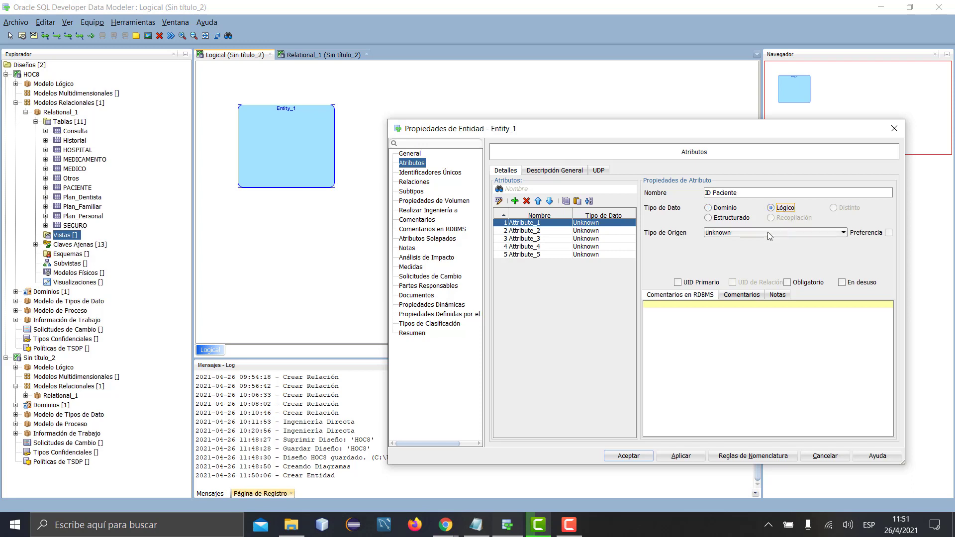
pyautogui.click(770, 232)
pyautogui.press('v')
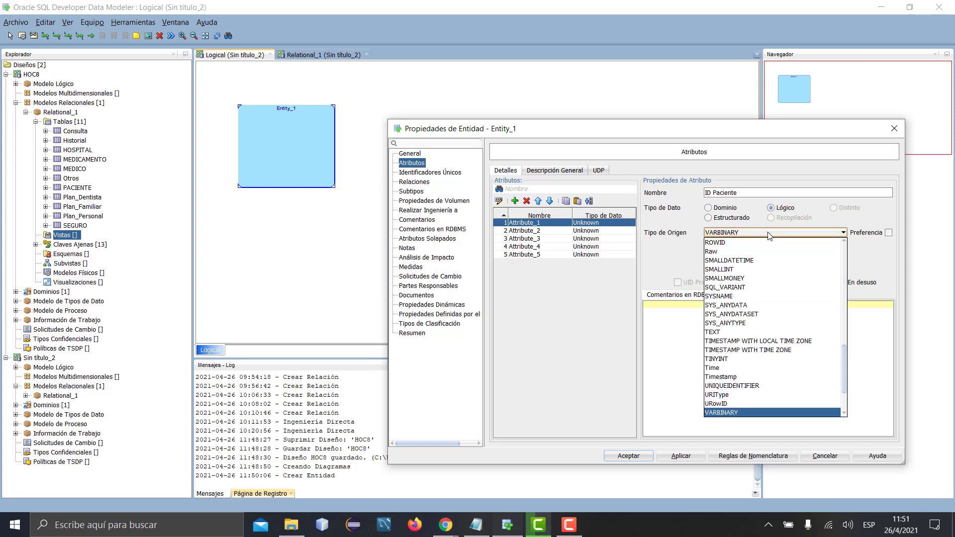
pyautogui.press('v')
pyautogui.press('Return')
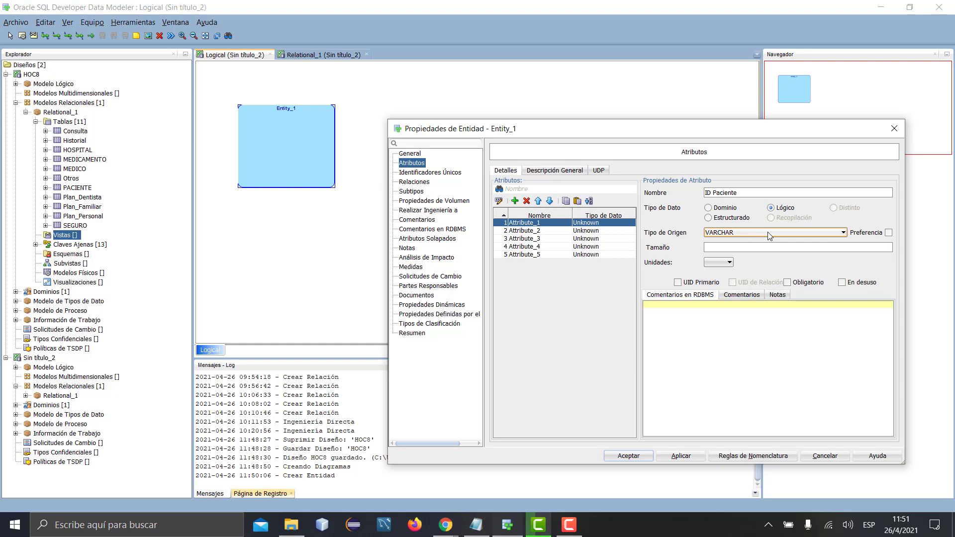
pyautogui.click(756, 247)
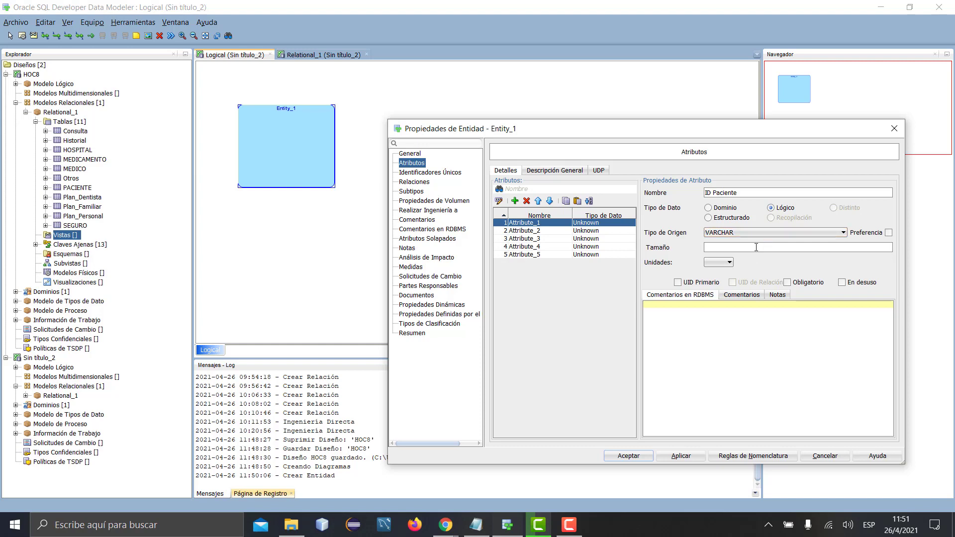
pyautogui.write('6')
pyautogui.press('Return')
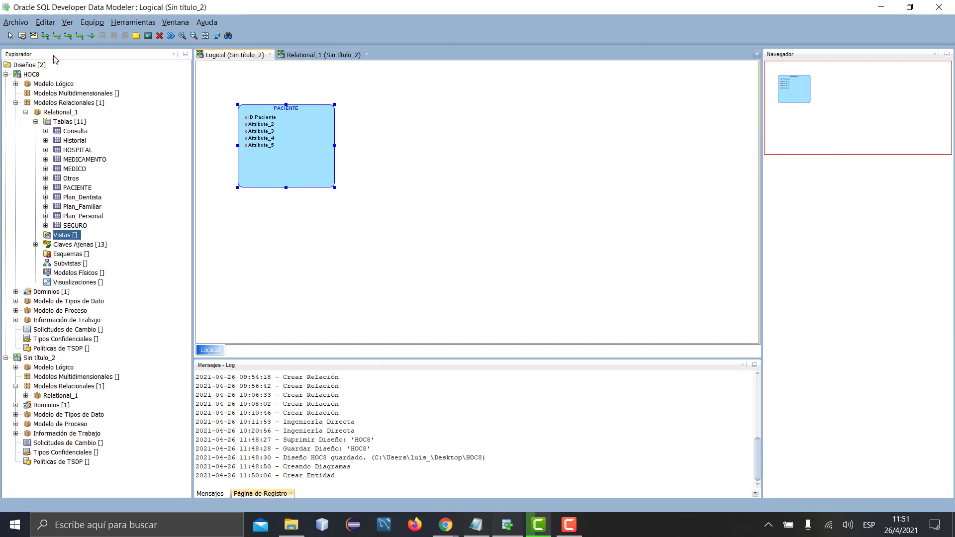
# Set the units of PACIENTE's ID Paciente attribute to CHAR and mark it as the primary UID
pyautogui.click(13, 37)
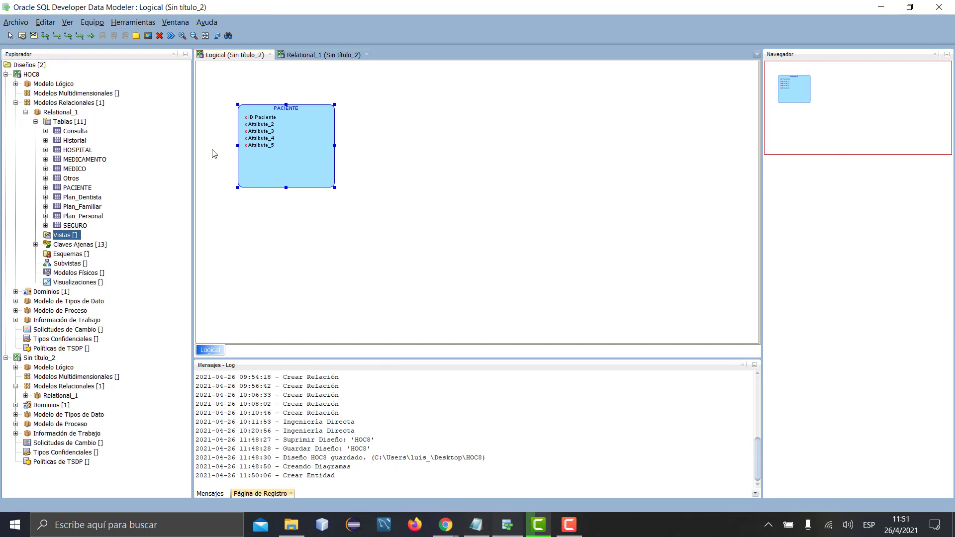
pyautogui.doubleClick(285, 154)
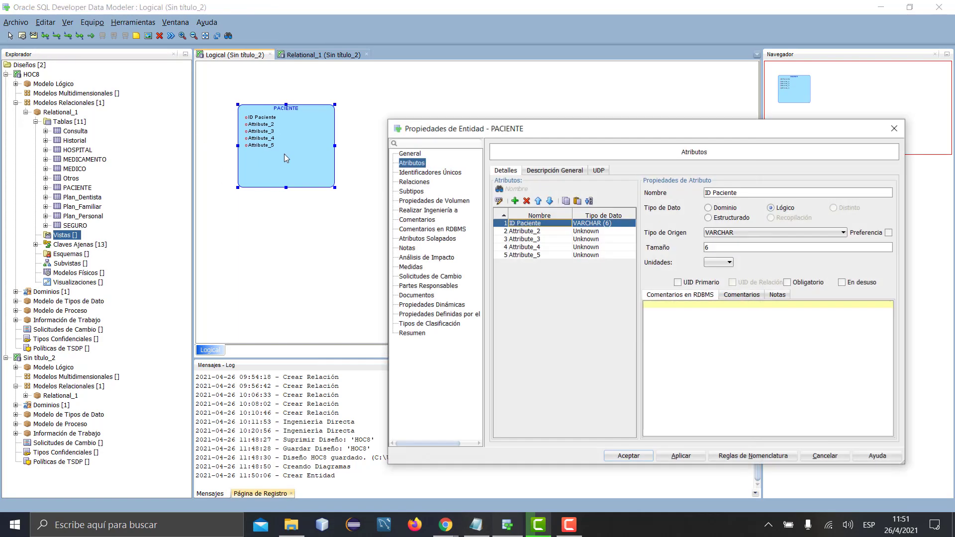
pyautogui.click(722, 262)
pyautogui.click(725, 292)
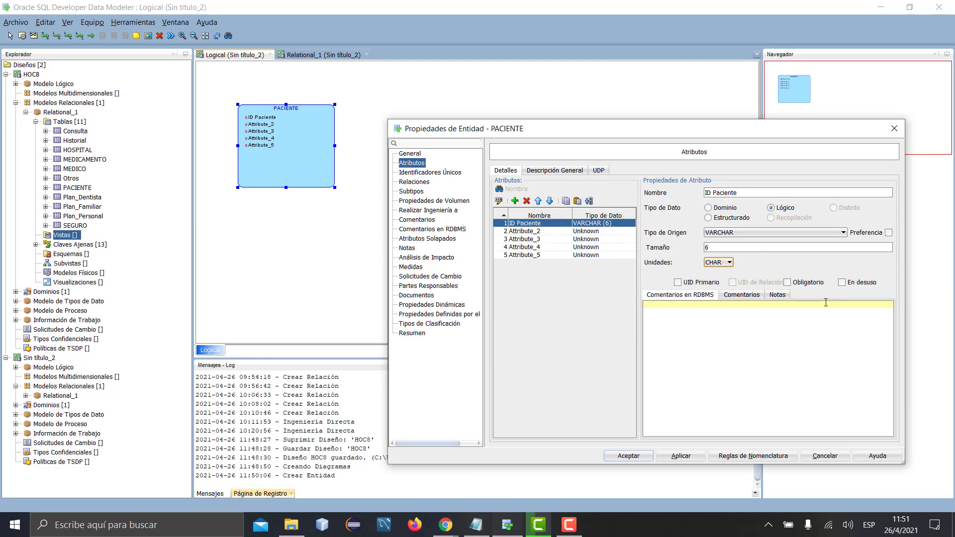
pyautogui.click(681, 283)
pyautogui.click(691, 458)
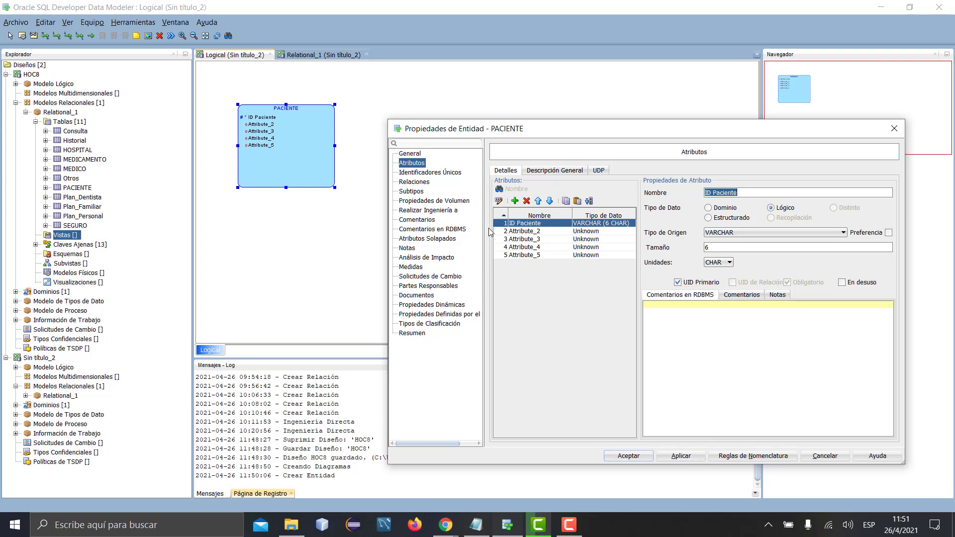
# Name the second attribute Nombre and give it the logical data type VARCHAR
pyautogui.click(548, 231)
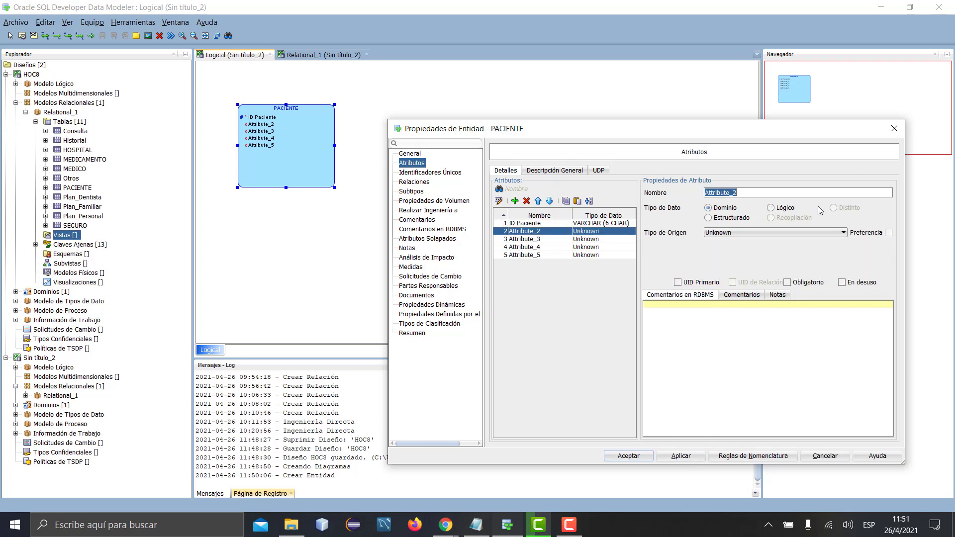
pyautogui.write('Nombre')
pyautogui.click(771, 208)
pyautogui.click(769, 233)
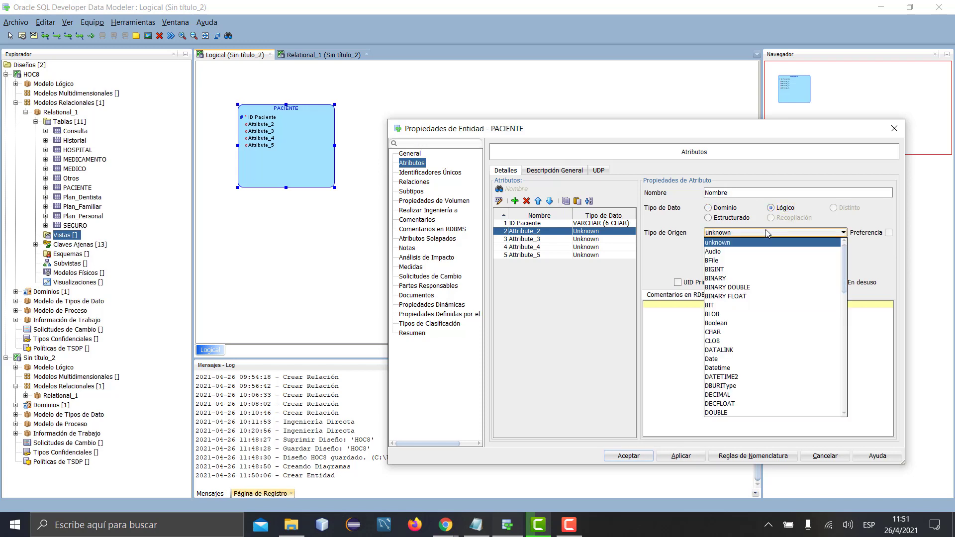
pyautogui.press('v')
pyautogui.press('Down')
pyautogui.press('Return')
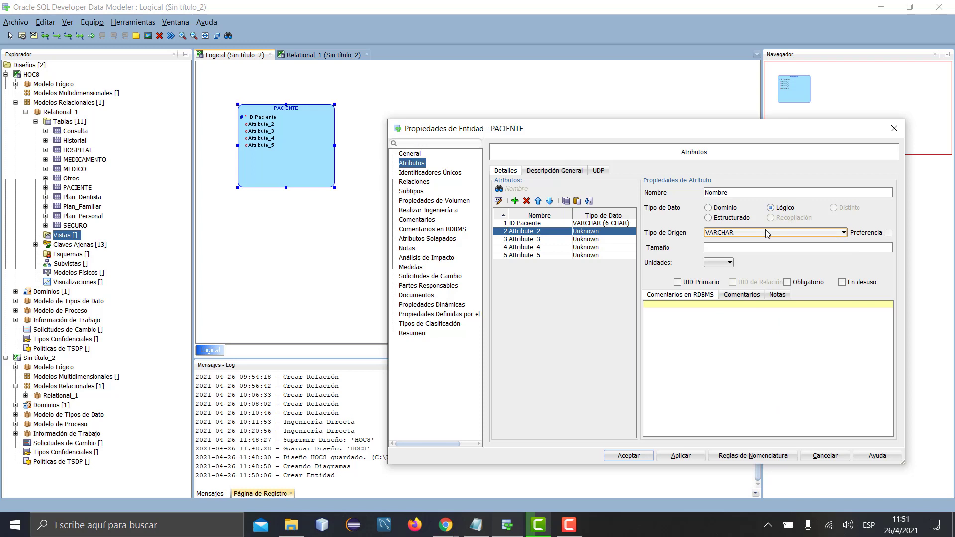
# Set Nombre's size to 30 with CHAR units, make it mandatory, and apply the changes
pyautogui.click(769, 248)
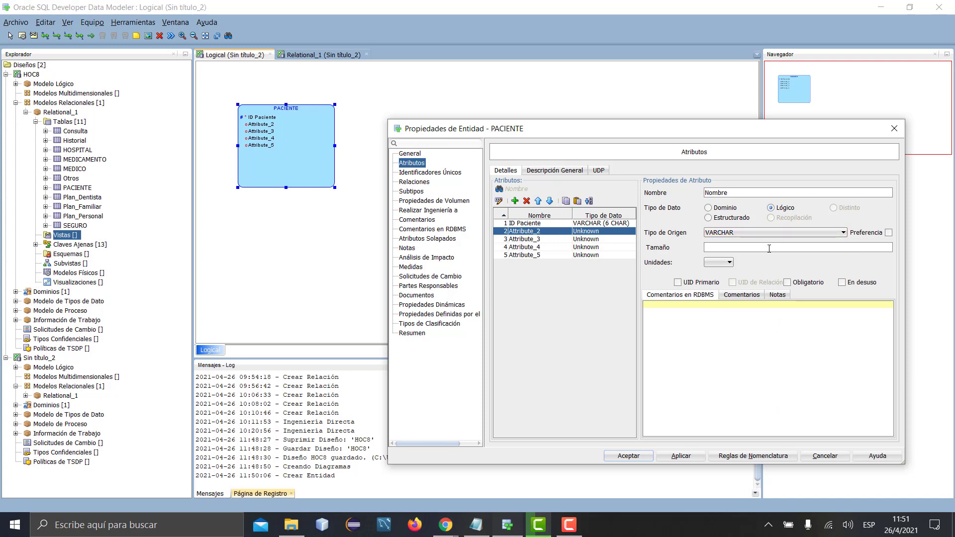
pyautogui.write('30')
pyautogui.click(718, 263)
pyautogui.click(720, 279)
pyautogui.click(787, 283)
pyautogui.click(689, 457)
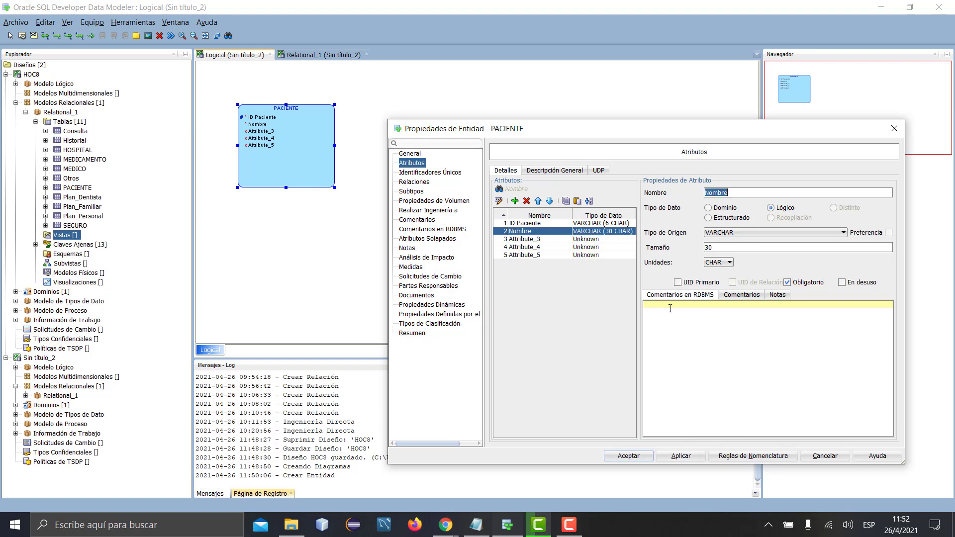
# Check the Notepad notes for the third attribute, then name it Direccion with the logical data type VARCHAR
pyautogui.click(559, 241)
pyautogui.click(484, 531)
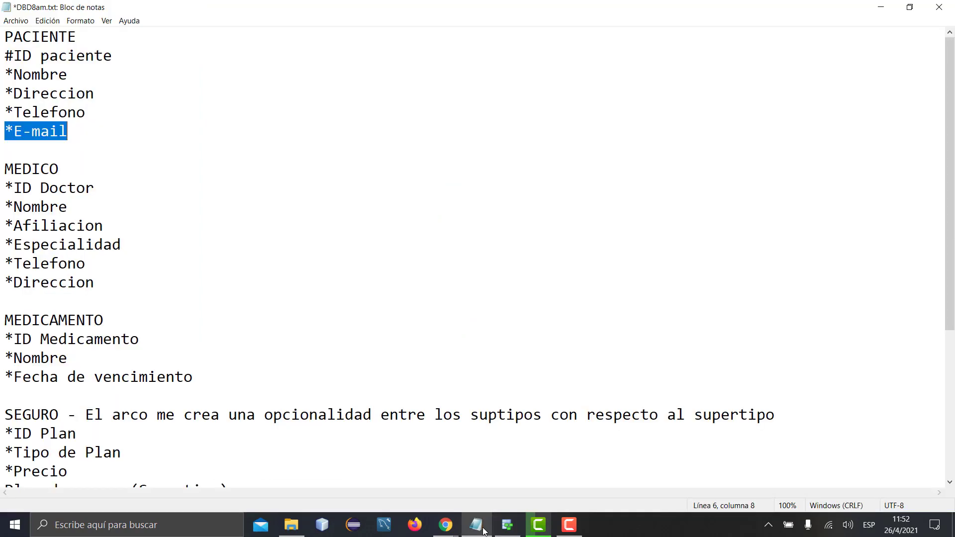
pyautogui.click(507, 525)
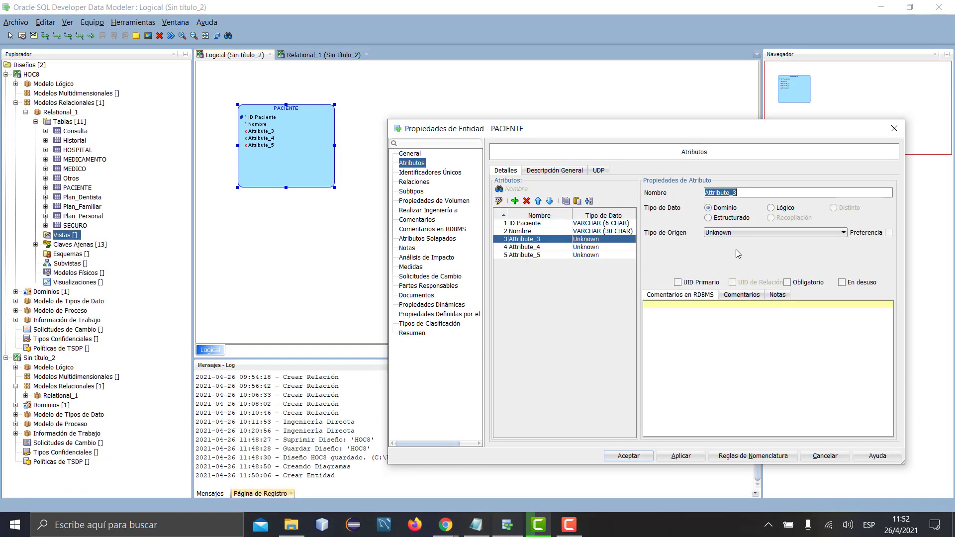
pyautogui.write('Direccion')
pyautogui.click(771, 207)
pyautogui.click(769, 232)
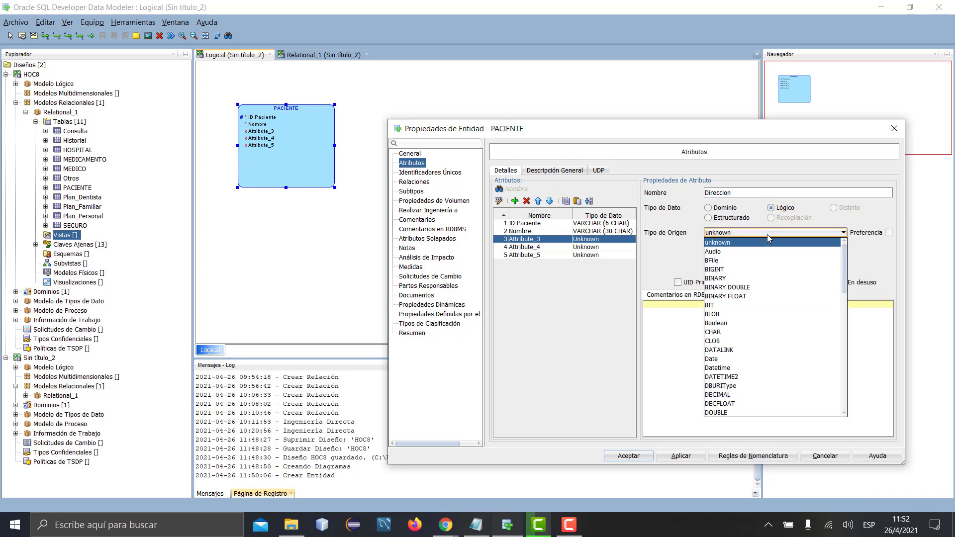
pyautogui.press('v')
pyautogui.press('Down')
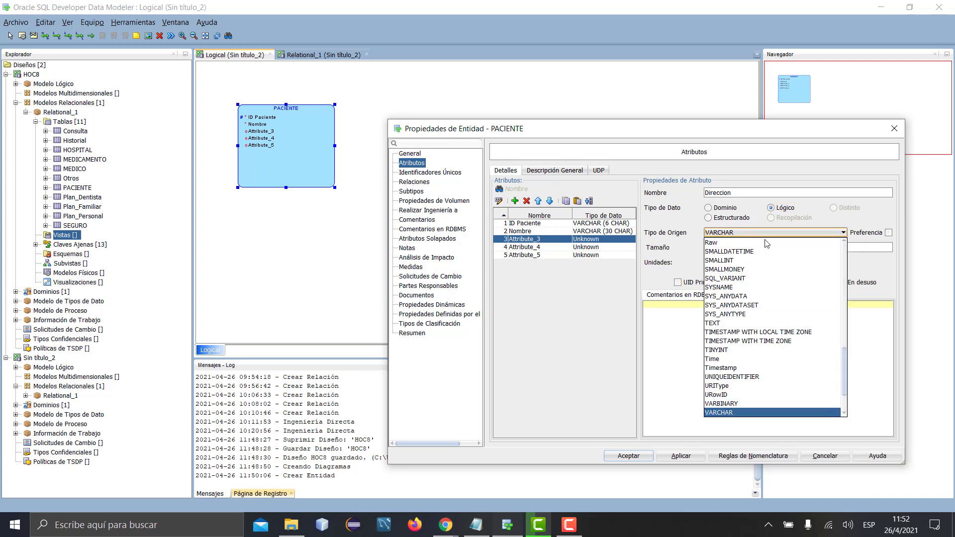
pyautogui.press('Return')
# Set Direccion's size to 30 with CHAR units, make it mandatory, and apply the changes
pyautogui.click(765, 246)
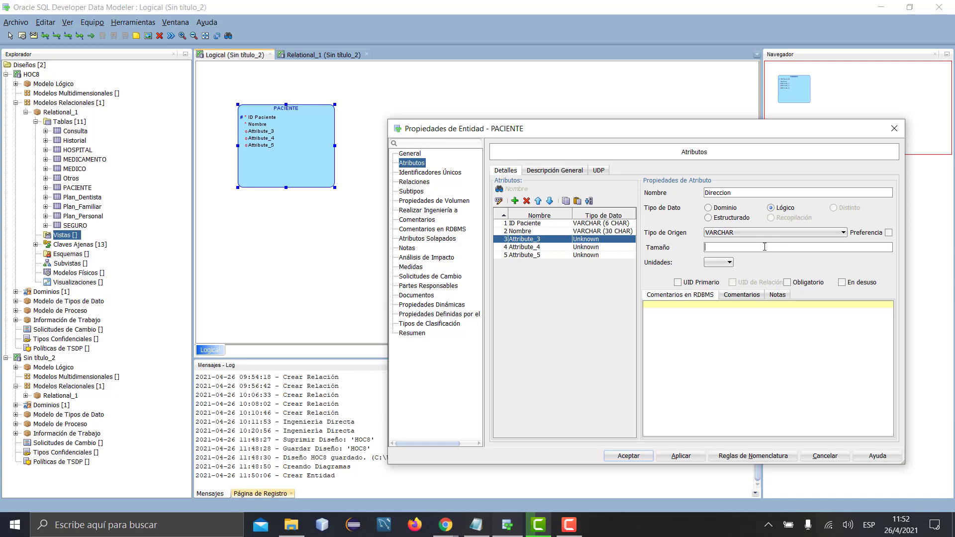
pyautogui.write('30')
pyautogui.click(724, 262)
pyautogui.click(723, 290)
pyautogui.click(787, 282)
pyautogui.click(680, 456)
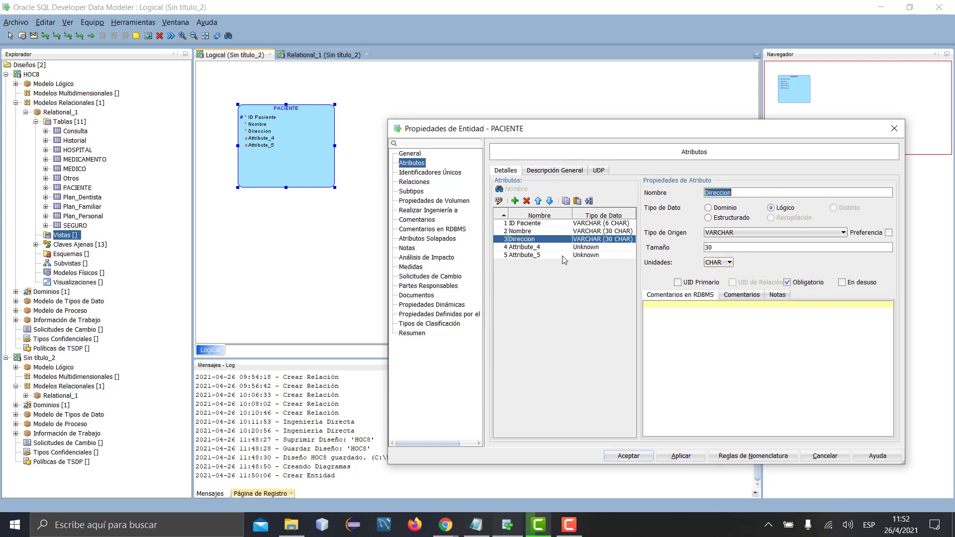
# Name the fourth attribute Telefono and give it the logical data type VARCHAR
pyautogui.click(560, 247)
pyautogui.write('T')
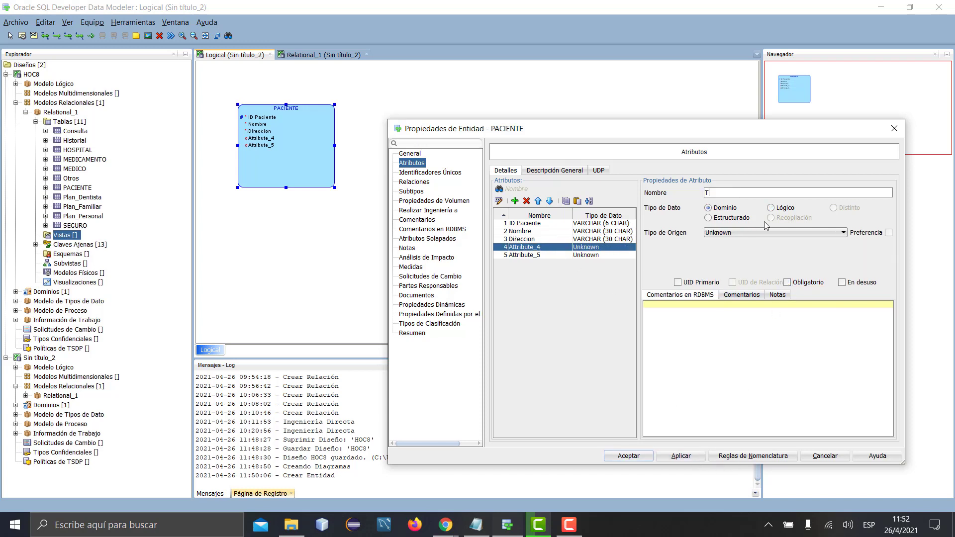
pyautogui.write('elefono')
pyautogui.click(770, 207)
pyautogui.click(779, 232)
pyautogui.press('v')
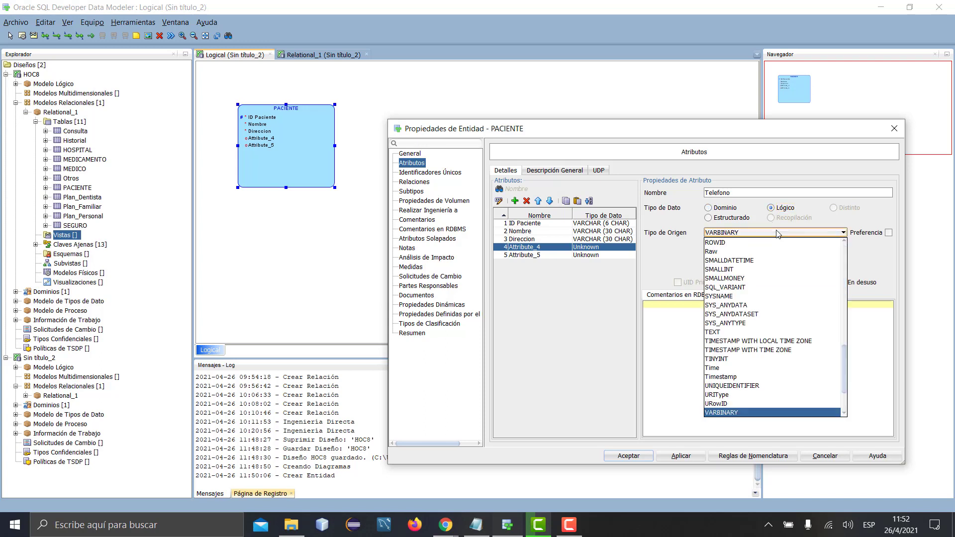
pyautogui.press('v')
pyautogui.press('Return')
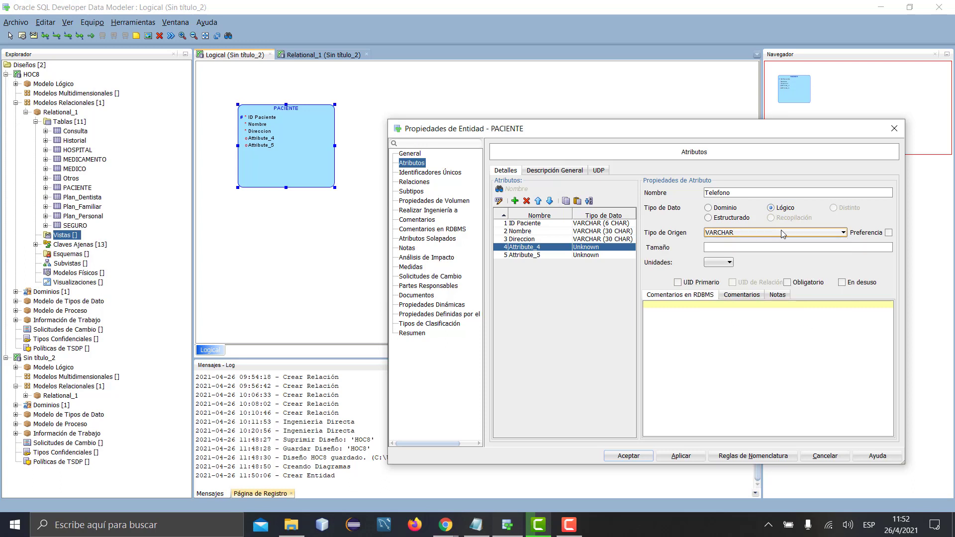
# Set Telefono's size to 10 with CHAR units, make it mandatory, and apply the changes
pyautogui.click(756, 247)
pyautogui.write('10')
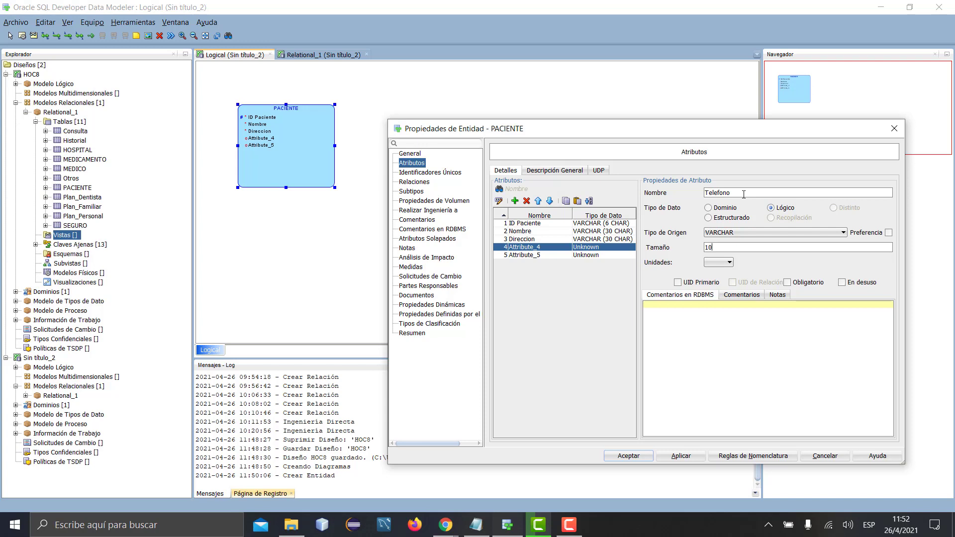
pyautogui.click(731, 262)
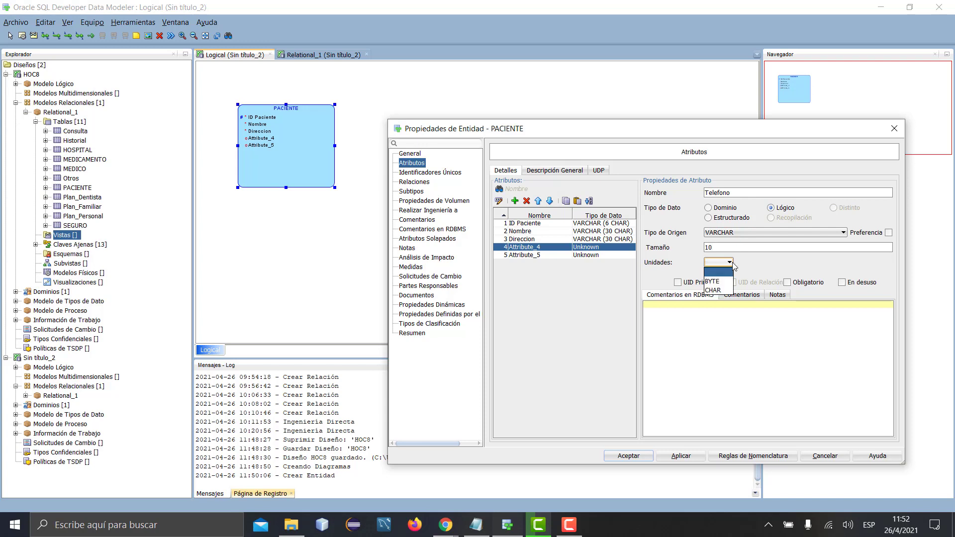
pyautogui.click(725, 291)
pyautogui.click(787, 282)
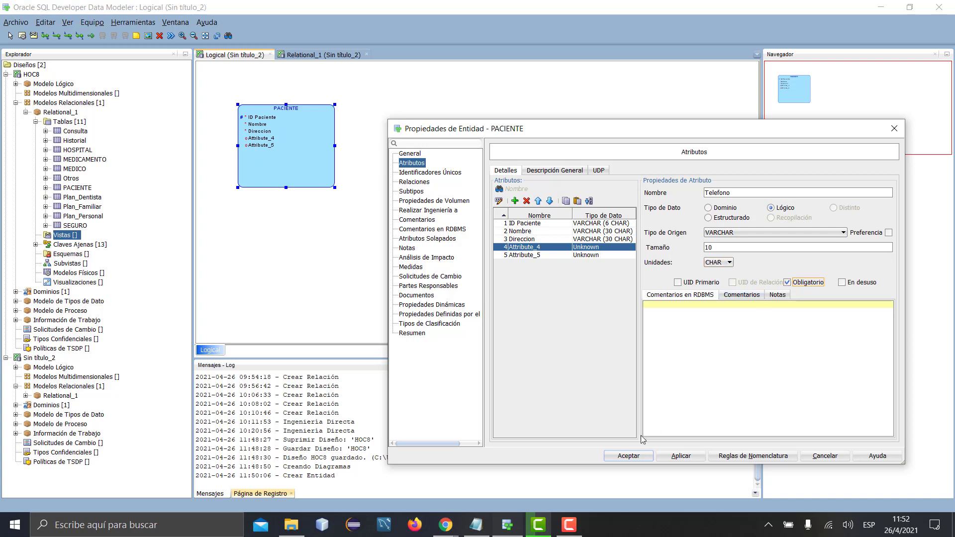
pyautogui.click(678, 456)
# Name the fifth attribute EMail and give it the logical data type VARCHAR
pyautogui.click(557, 255)
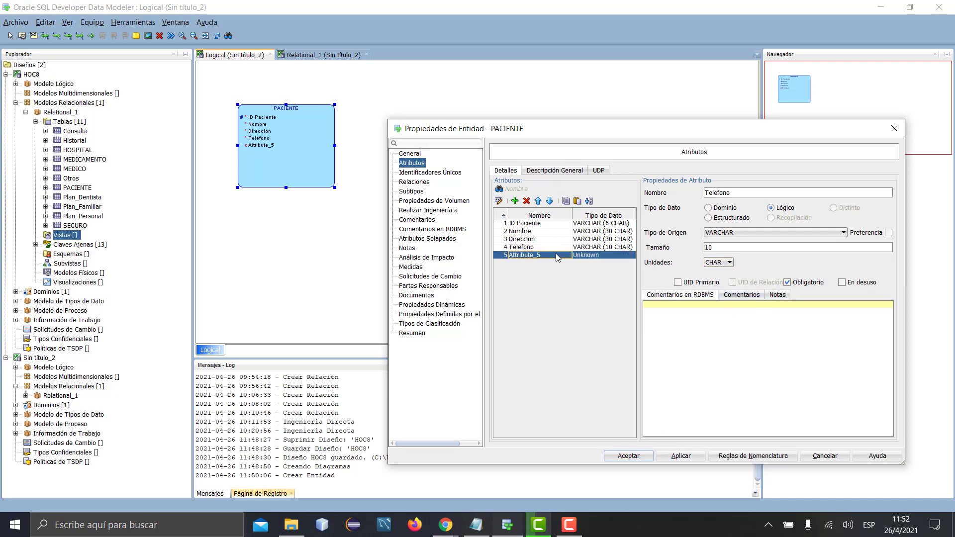
pyautogui.write('EMail')
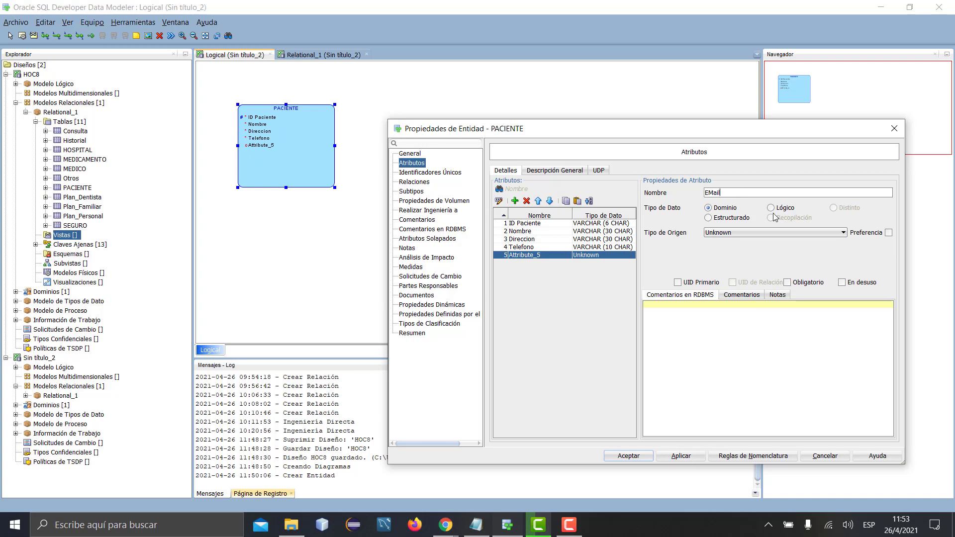
pyautogui.click(771, 208)
pyautogui.click(774, 232)
pyautogui.scroll(-5, 774, 252)
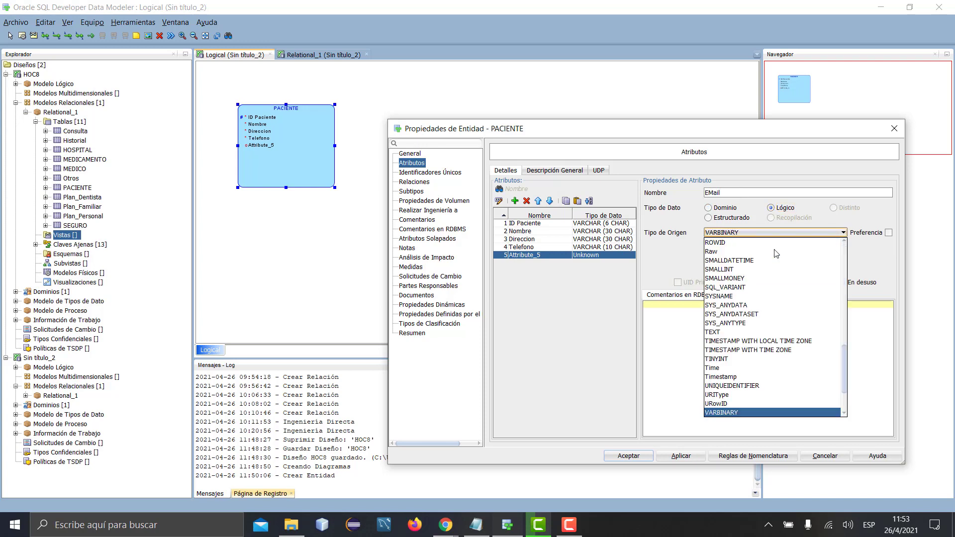
pyautogui.click(774, 251)
# Set EMail's size to 30 with CHAR units, make it mandatory, and accept the entity properties
pyautogui.click(775, 249)
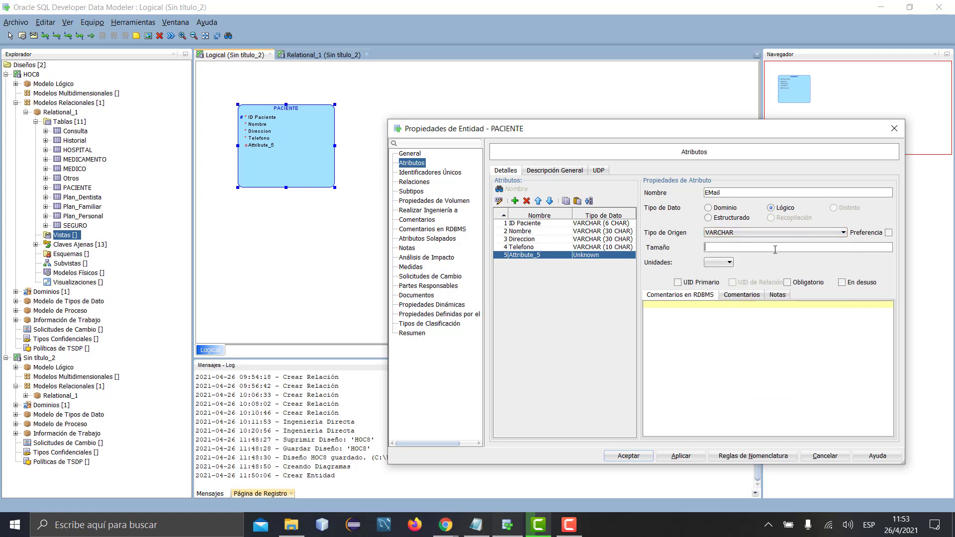
pyautogui.write('30')
pyautogui.click(719, 262)
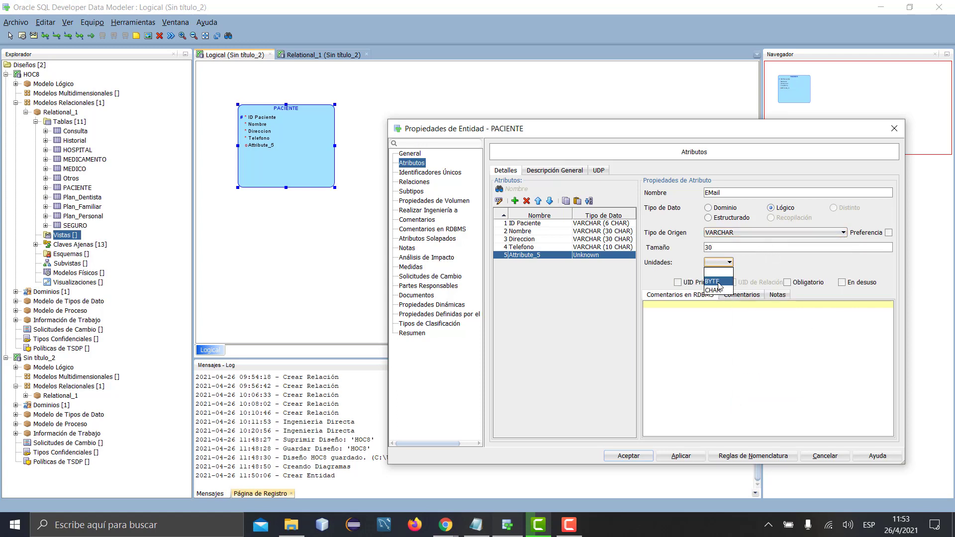
pyautogui.click(716, 288)
pyautogui.click(788, 282)
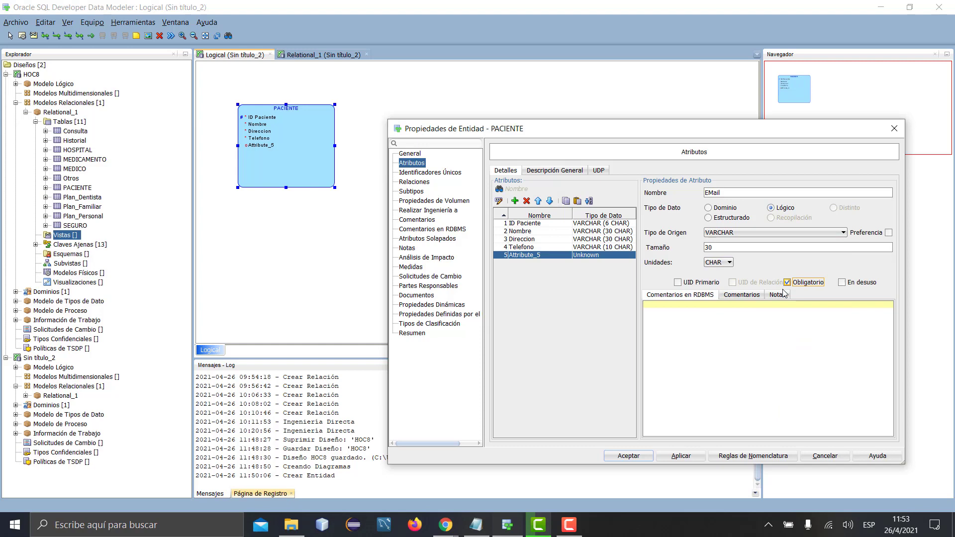
pyautogui.click(682, 456)
pyautogui.click(629, 456)
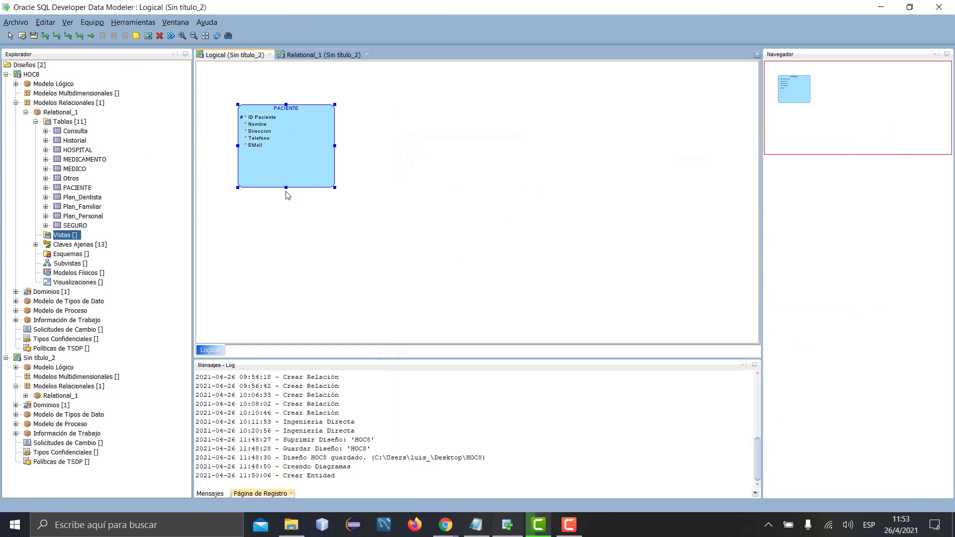
# Reduce the height of the PACIENTE entity box to fit its attribute list
pyautogui.moveTo(292, 152); pyautogui.dragTo(292, 153)
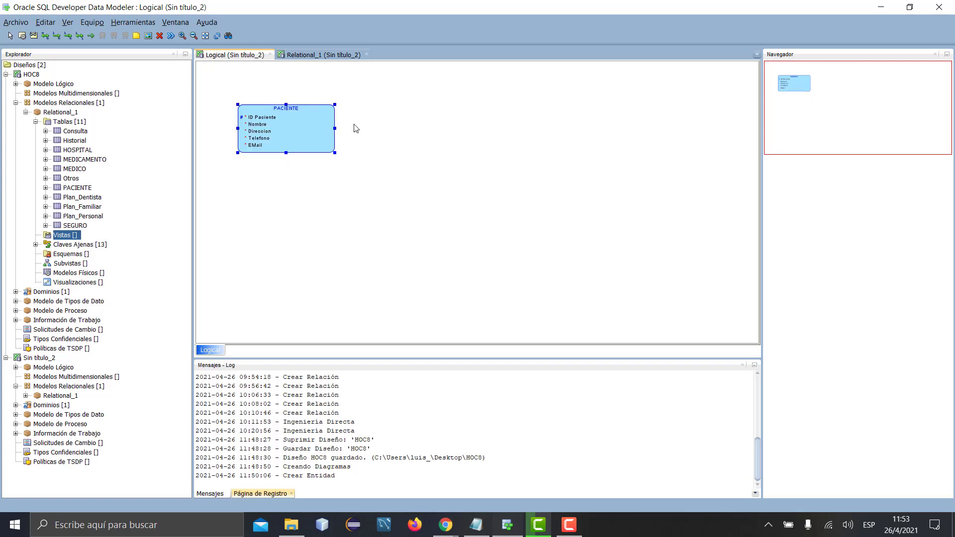
pyautogui.click(182, 36)
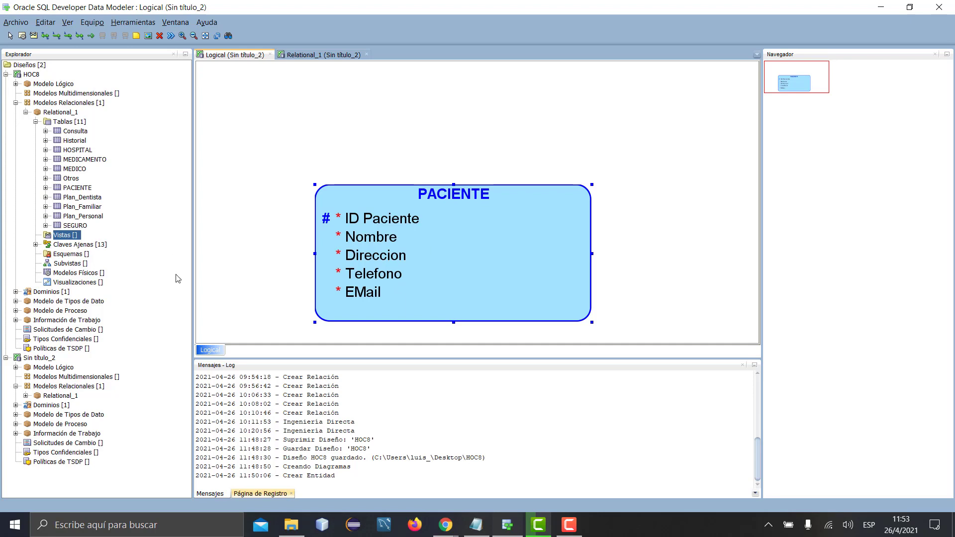
# Examine the HOC8 design's logical model, including its entities and view nodes, plus the model's and design's properties
pyautogui.click(15, 84)
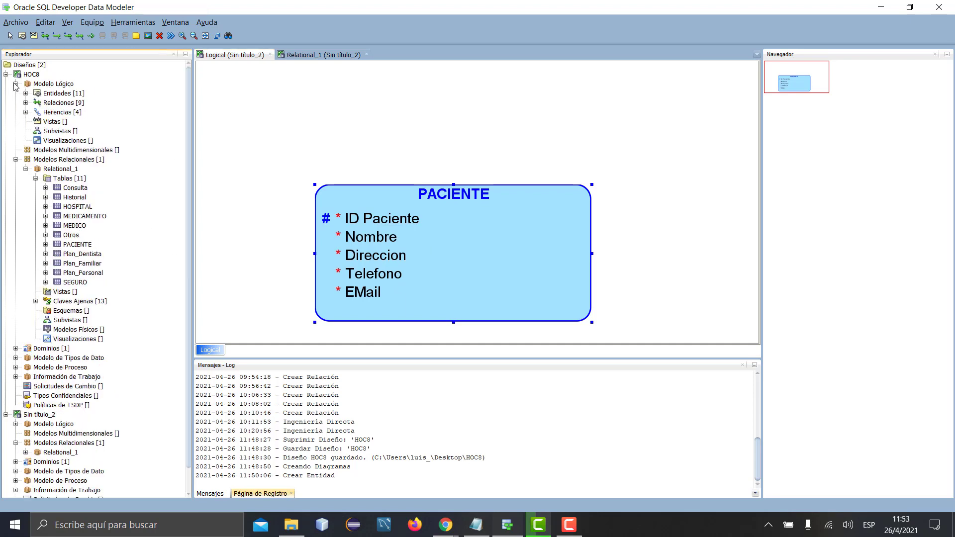
pyautogui.click(67, 94)
pyautogui.doubleClick(68, 94)
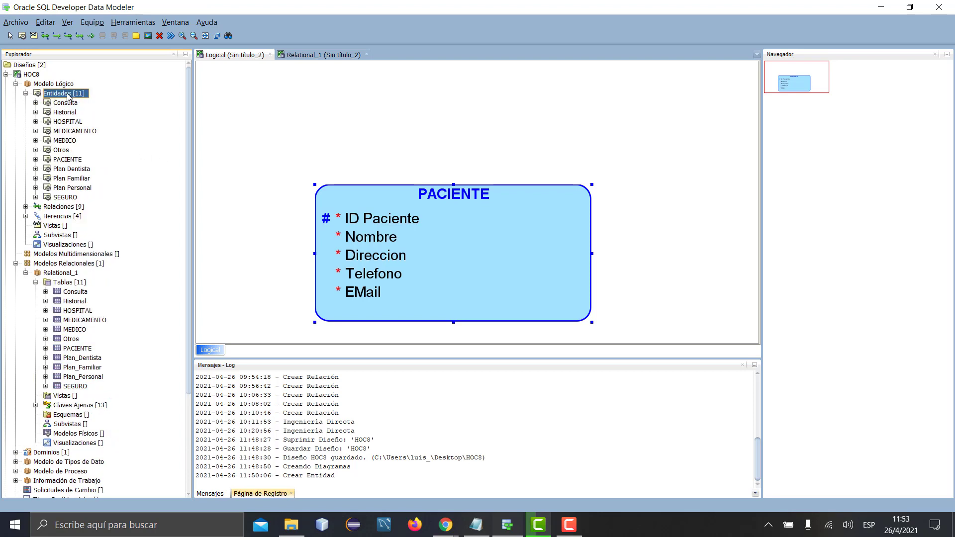
pyautogui.doubleClick(65, 84)
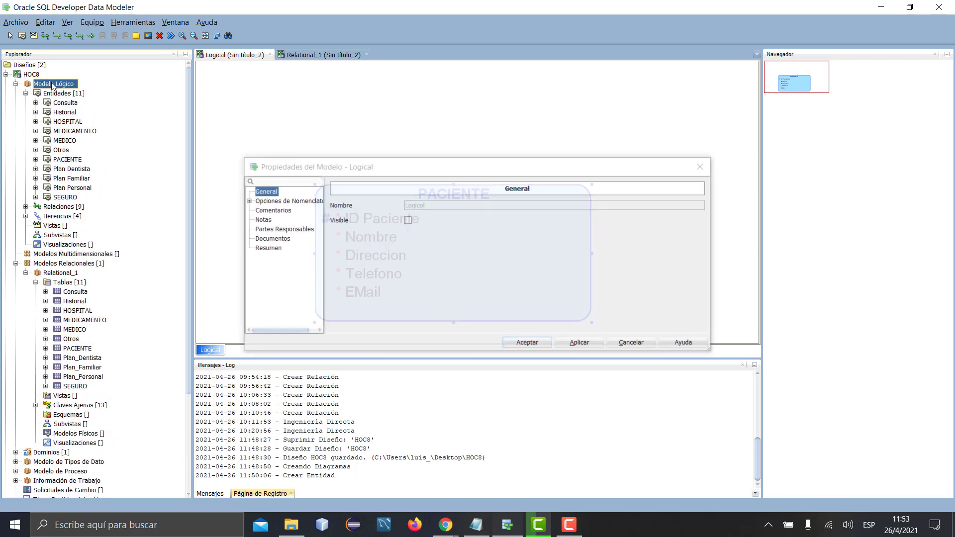
pyautogui.click(702, 167)
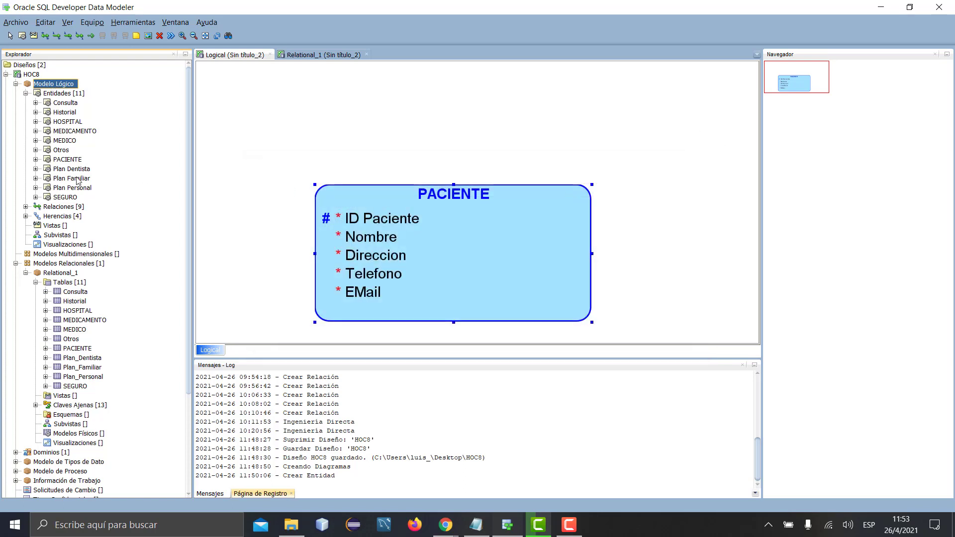
pyautogui.click(83, 245)
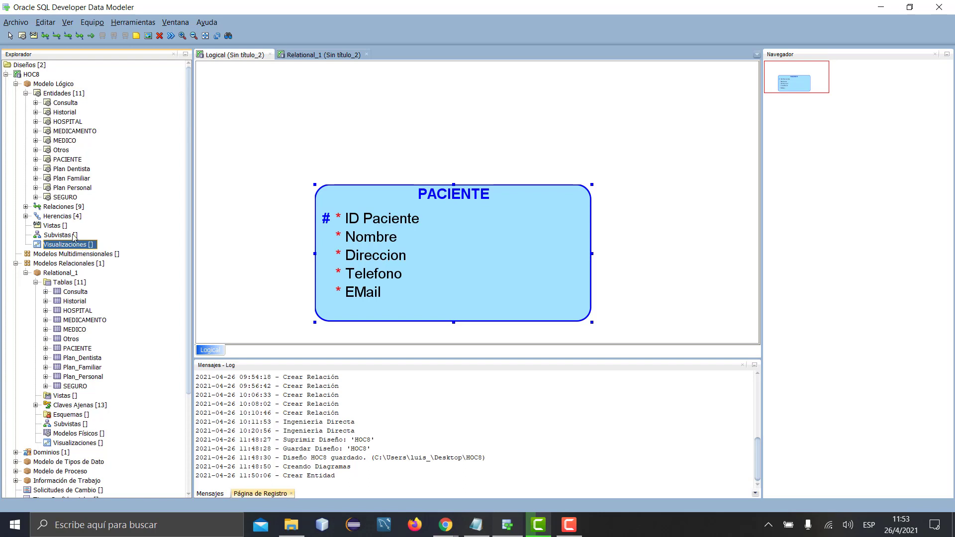
pyautogui.click(65, 235)
pyautogui.click(64, 227)
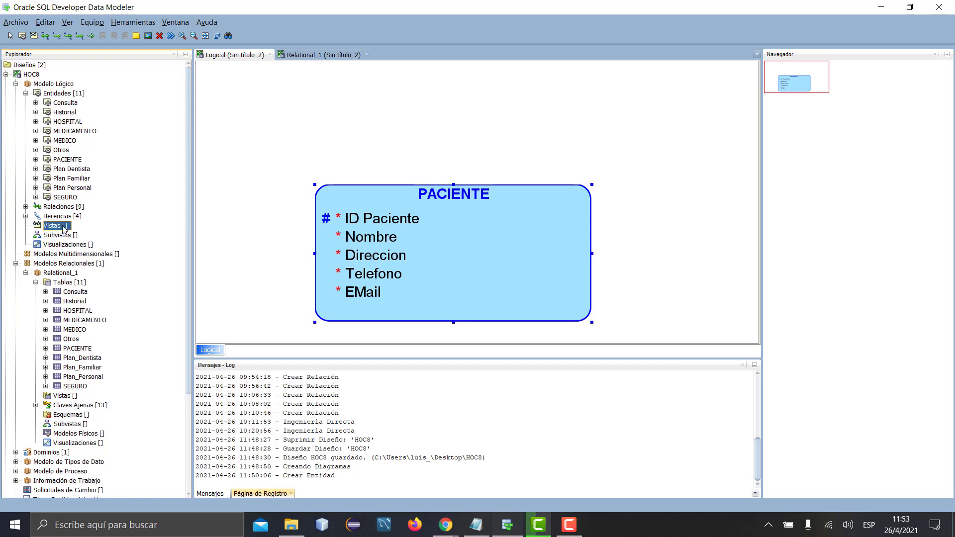
pyautogui.click(37, 84)
pyautogui.click(28, 77)
pyautogui.doubleClick(29, 76)
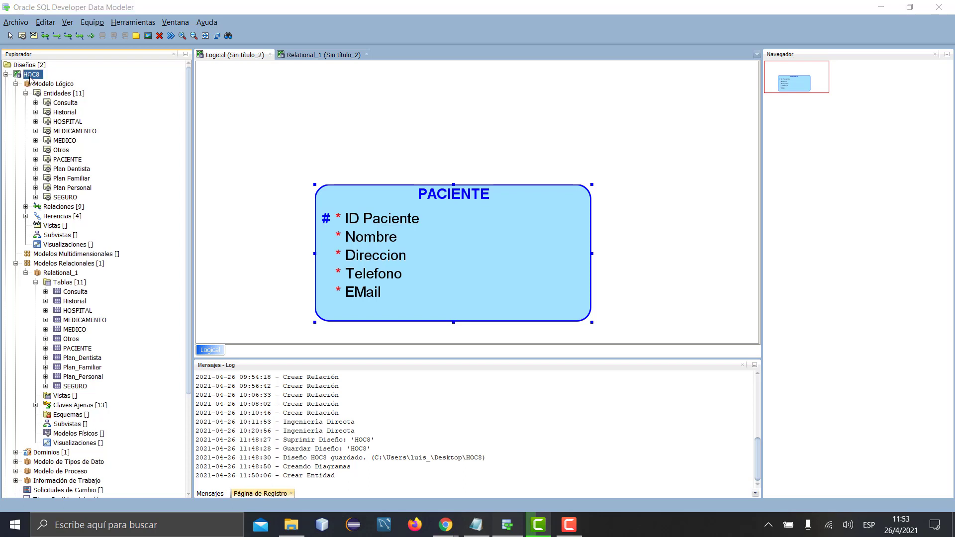
pyautogui.click(624, 129)
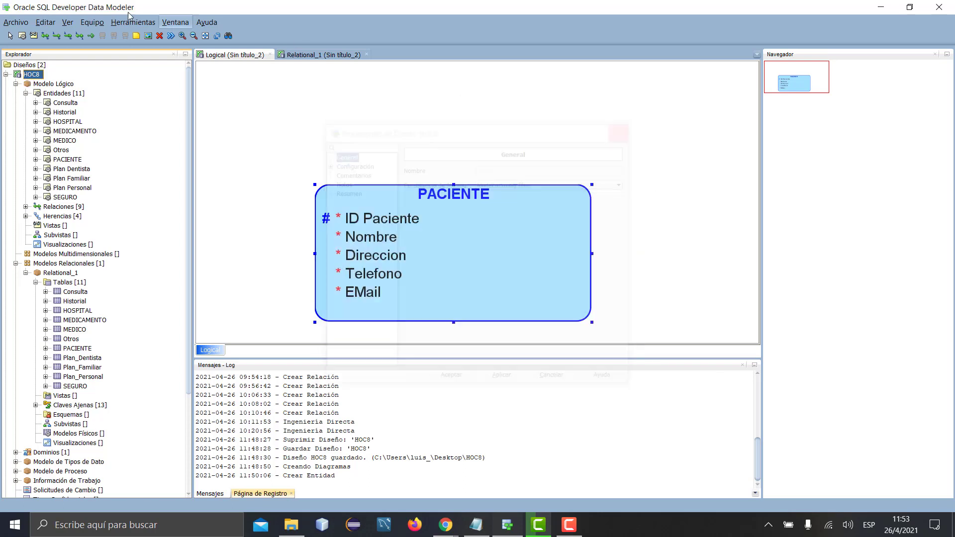
# Open Logical.xml from the logical folder of the HOC8 design on the Desktop
pyautogui.click(16, 22)
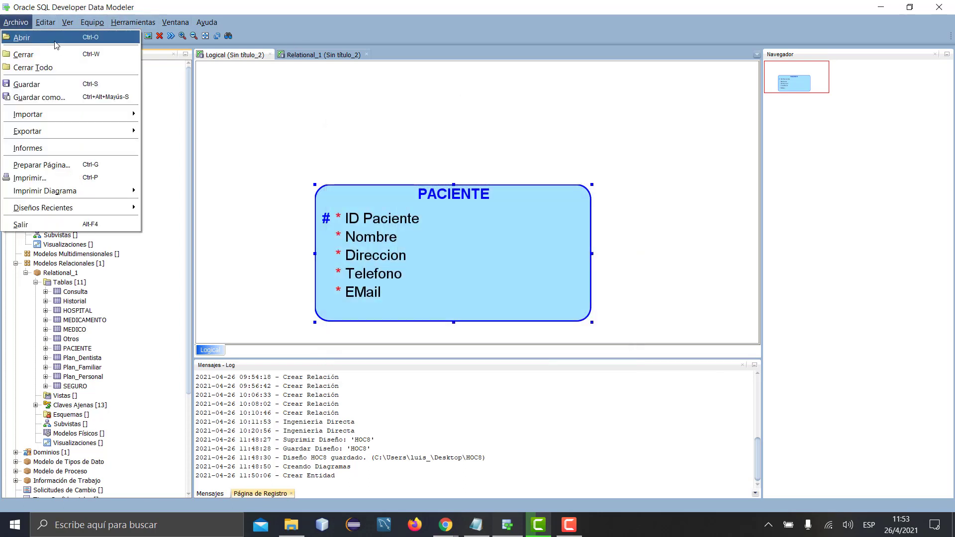
pyautogui.click(30, 38)
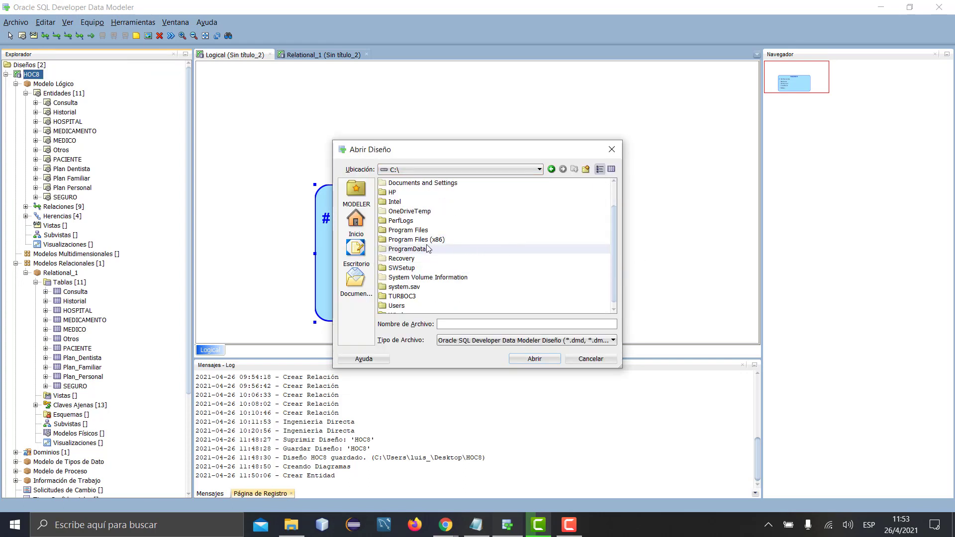
pyautogui.click(373, 254)
pyautogui.scroll(-3, 399, 249)
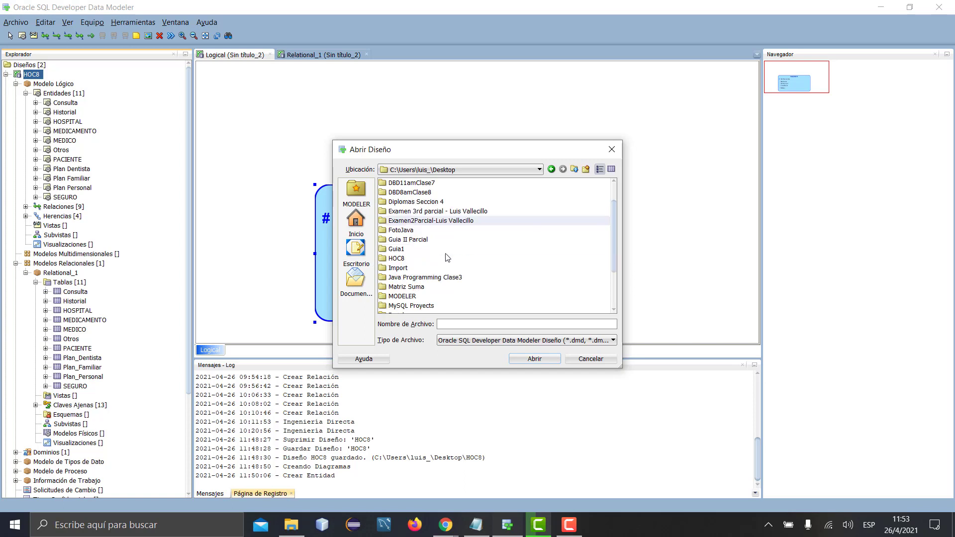
pyautogui.click(405, 231)
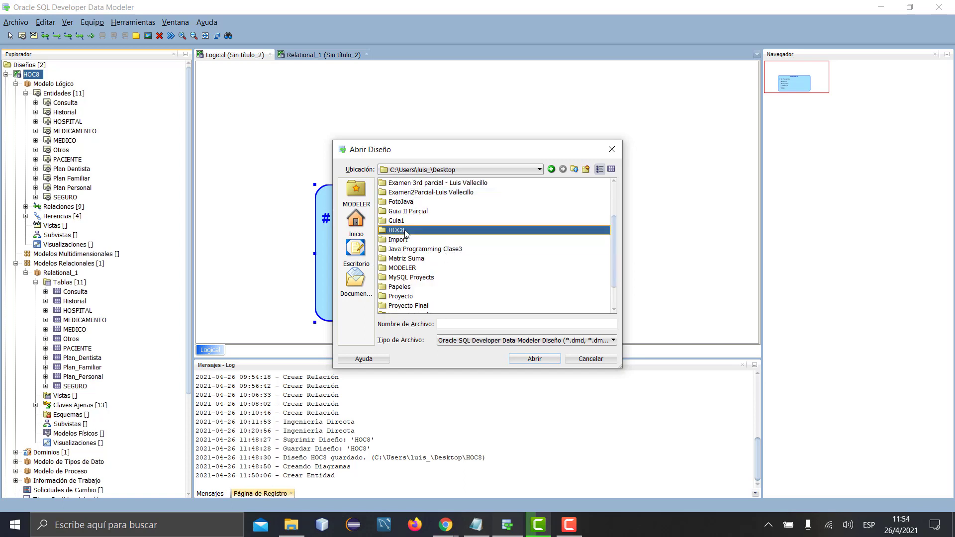
pyautogui.click(535, 362)
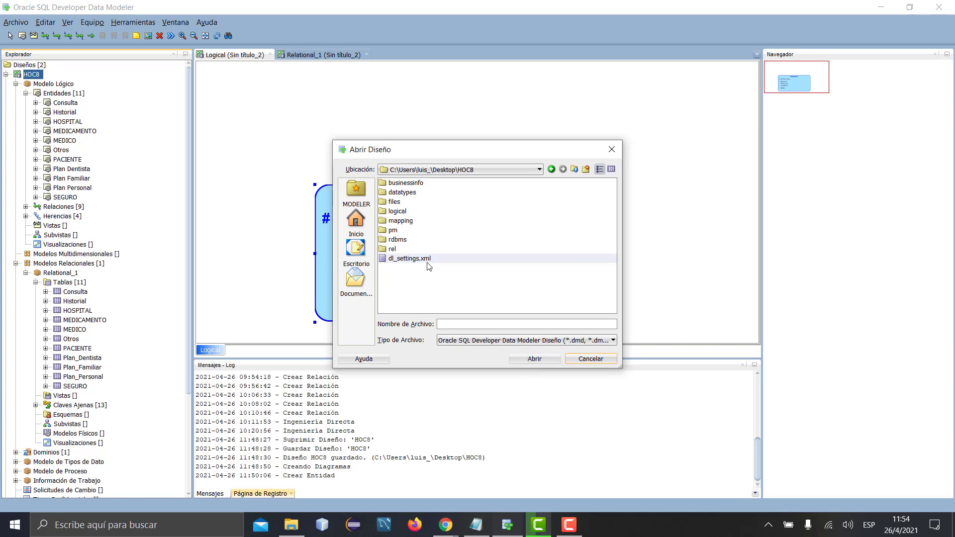
pyautogui.doubleClick(401, 212)
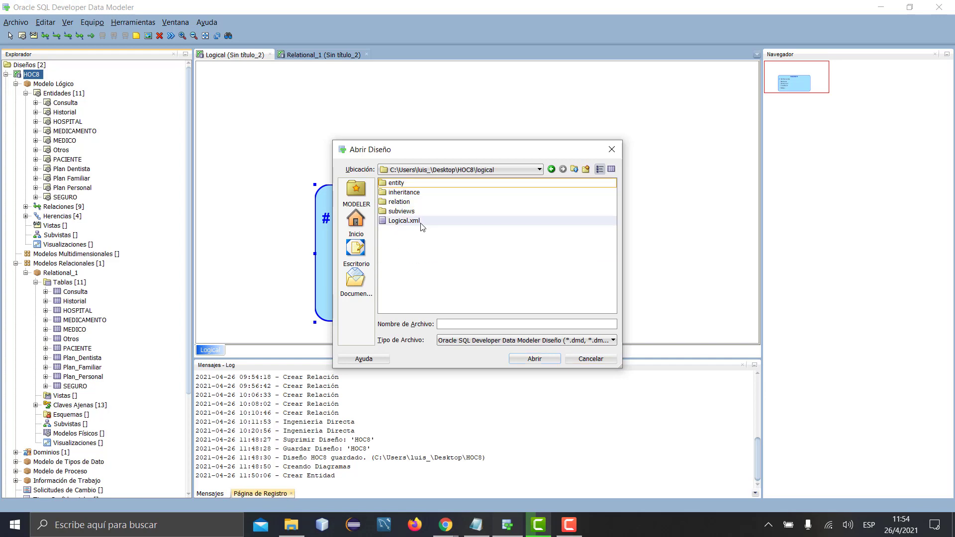
pyautogui.doubleClick(421, 222)
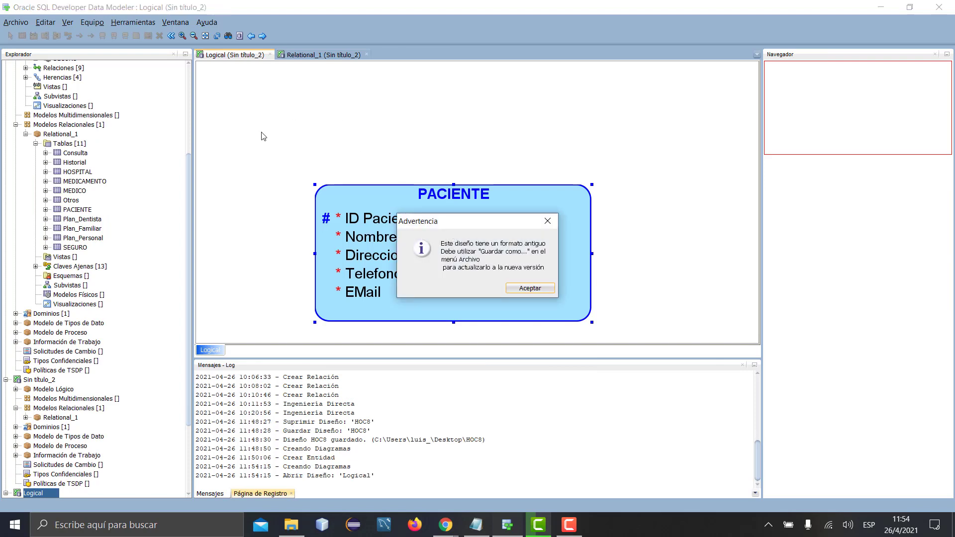
pyautogui.click(541, 290)
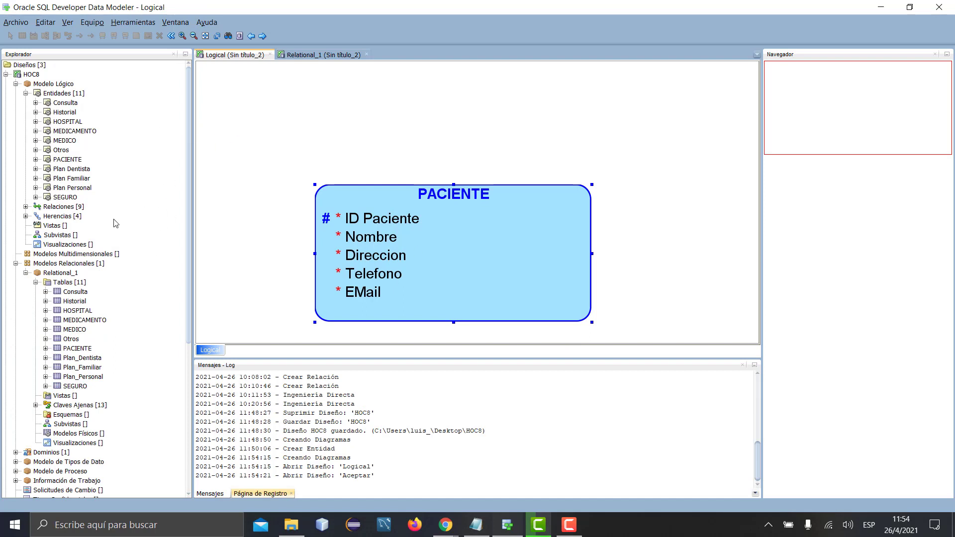
# Move the PACIENTE entity box higher in the logical diagram of Sin título_2
pyautogui.click(20, 65)
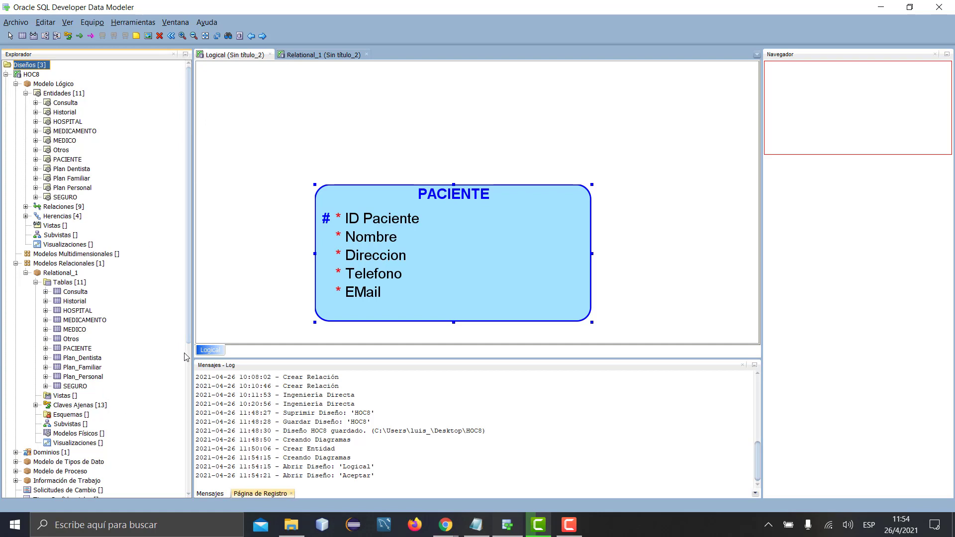
pyautogui.moveTo(506, 255); pyautogui.dragTo(491, 177)
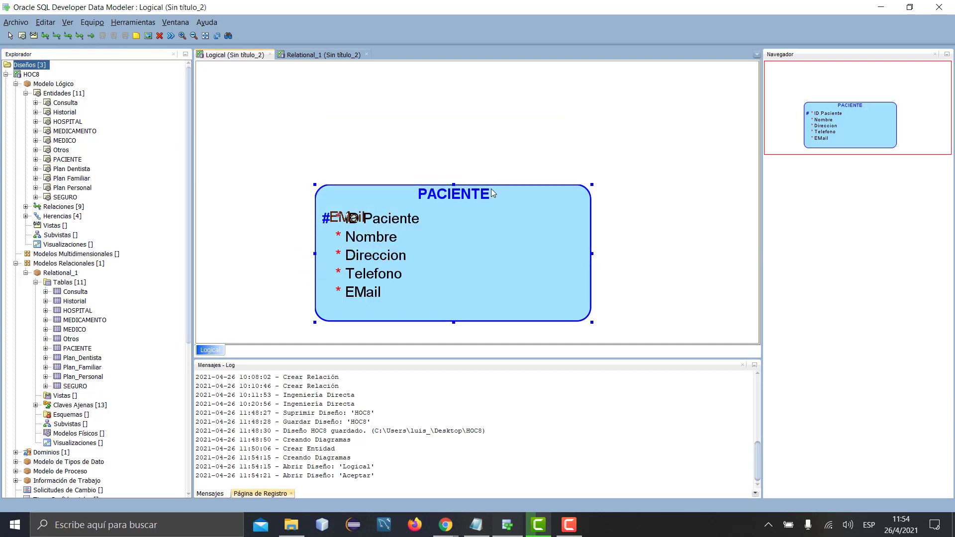
# Switch to the Notepad notes and review the MEDICAMENTO and SEGURO attributes, highlighting Precio and Fecha de vencimiento
pyautogui.click(476, 525)
pyautogui.scroll(-2, 164, 238)
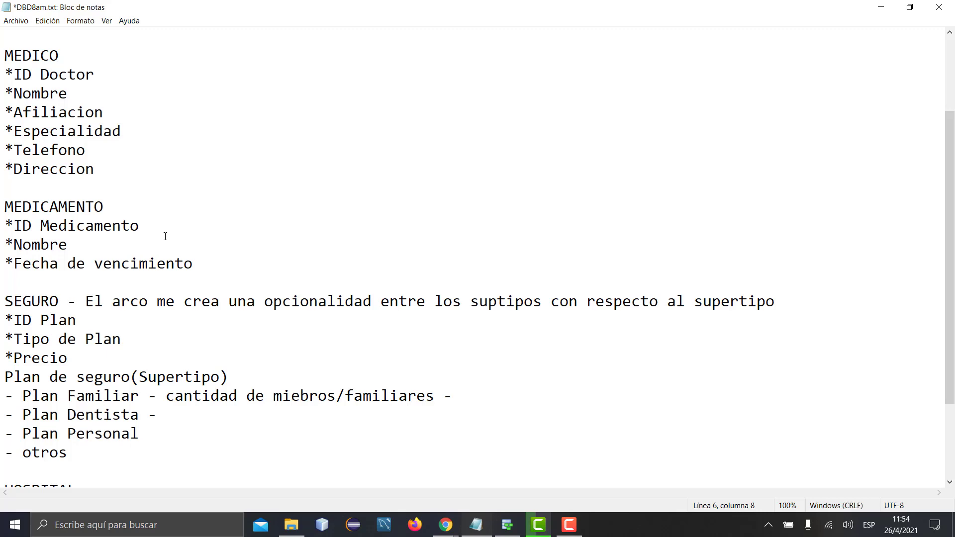
pyautogui.scroll(2, 166, 236)
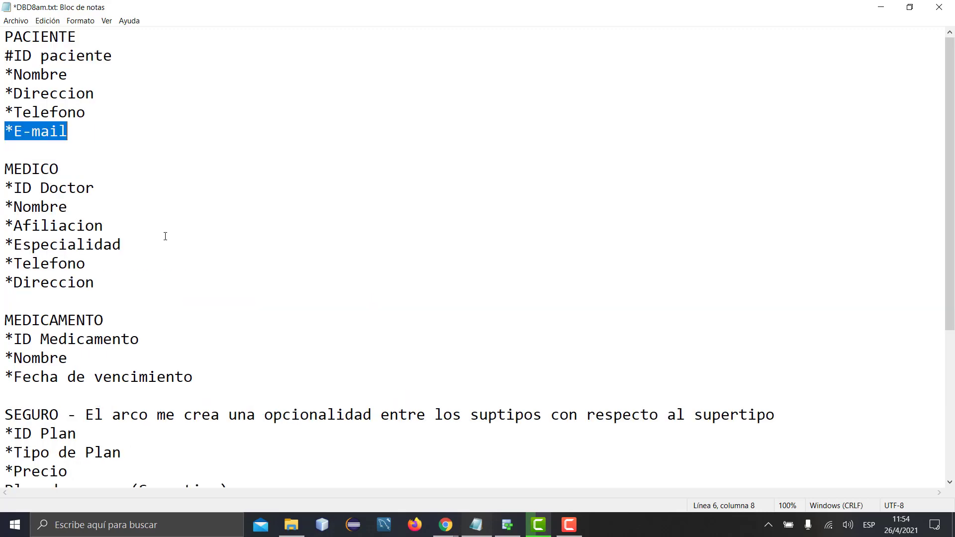
pyautogui.scroll(-4, 157, 178)
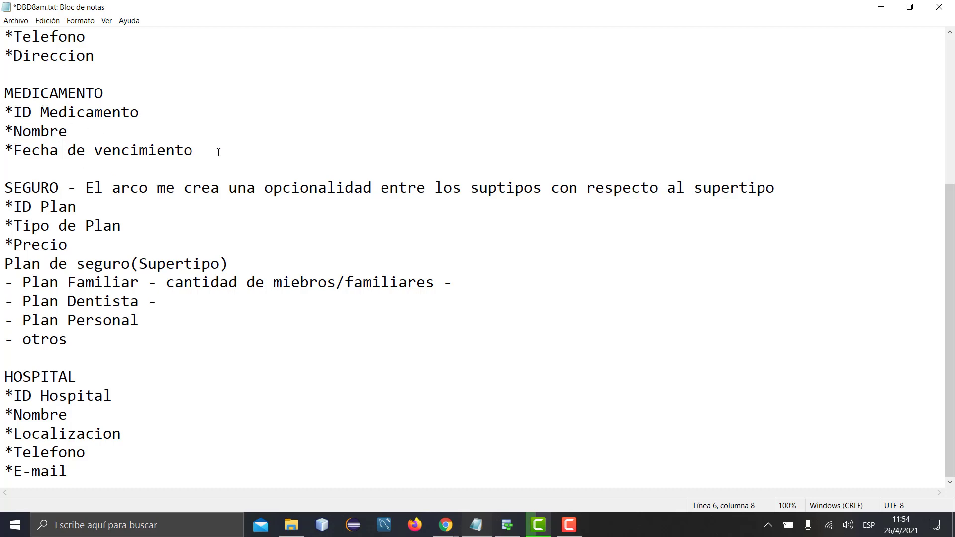
pyautogui.moveTo(201, 151); pyautogui.dragTo(2, 112)
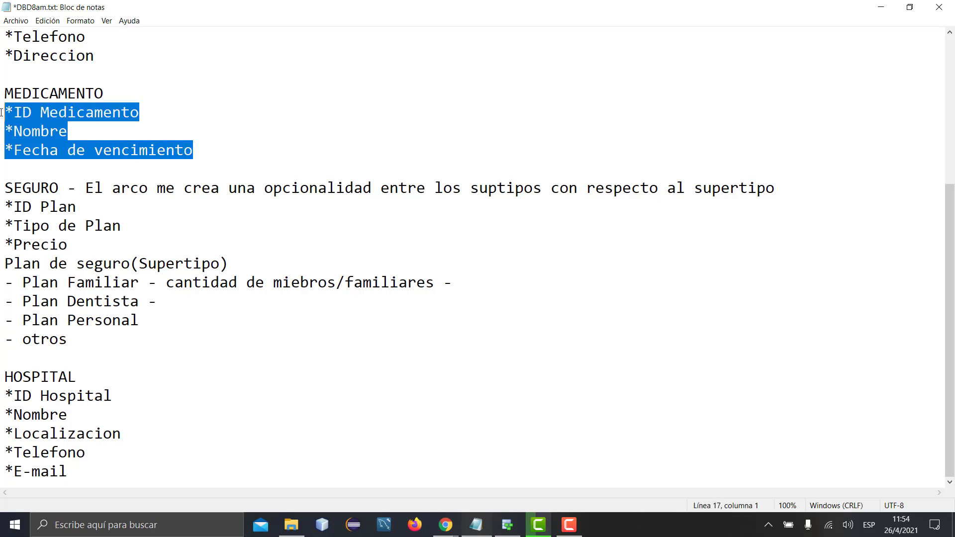
pyautogui.click(95, 132)
pyautogui.click(207, 143)
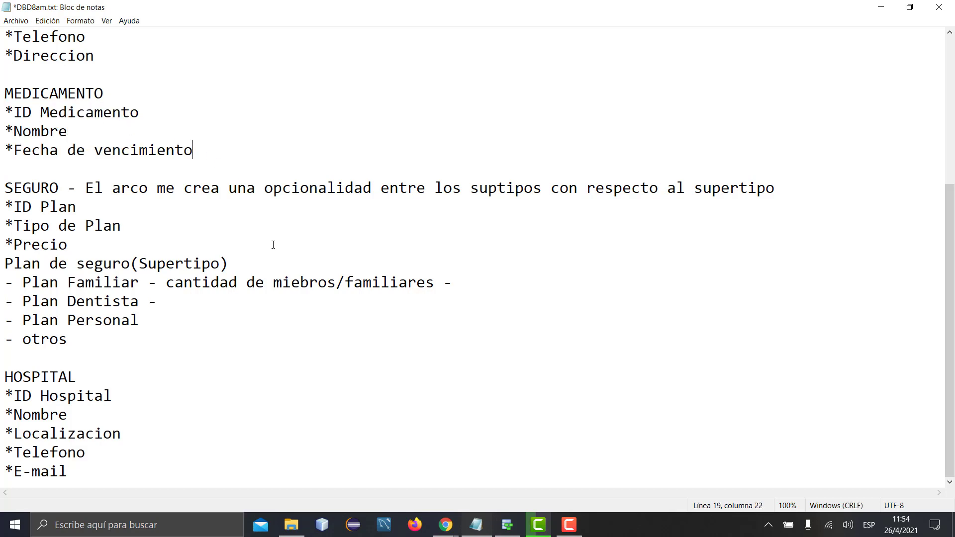
pyautogui.moveTo(104, 249); pyautogui.dragTo(2, 244)
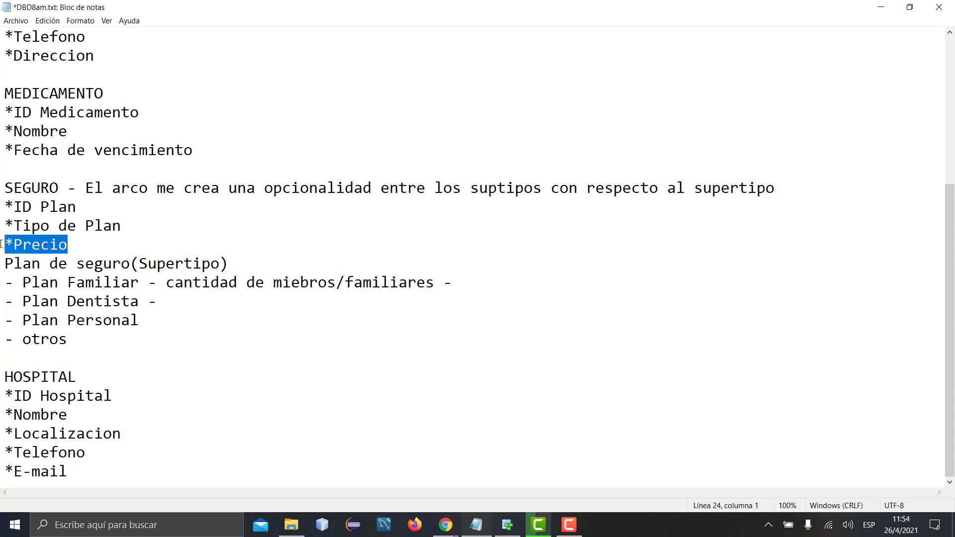
pyautogui.moveTo(195, 154); pyautogui.dragTo(3, 152)
pyautogui.click(104, 161)
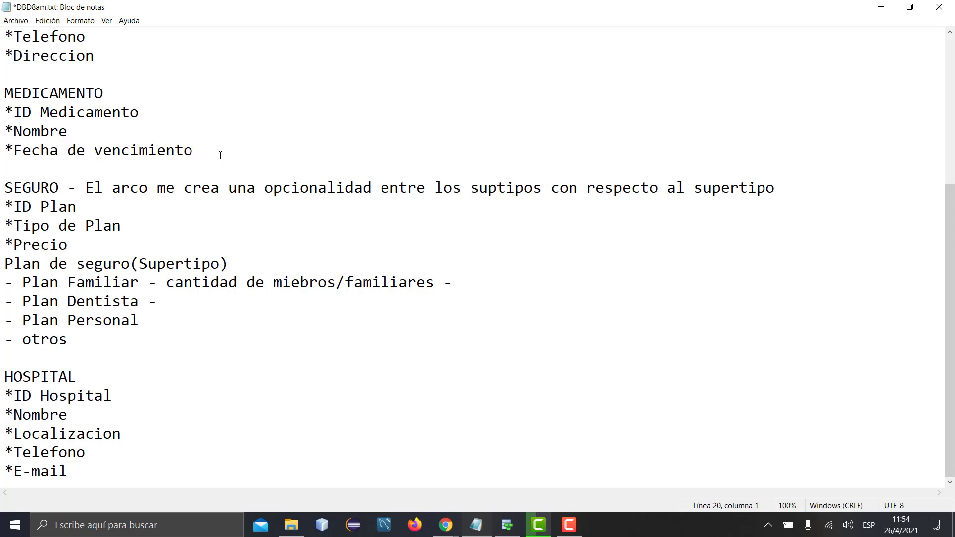
pyautogui.moveTo(220, 157); pyautogui.dragTo(2, 151)
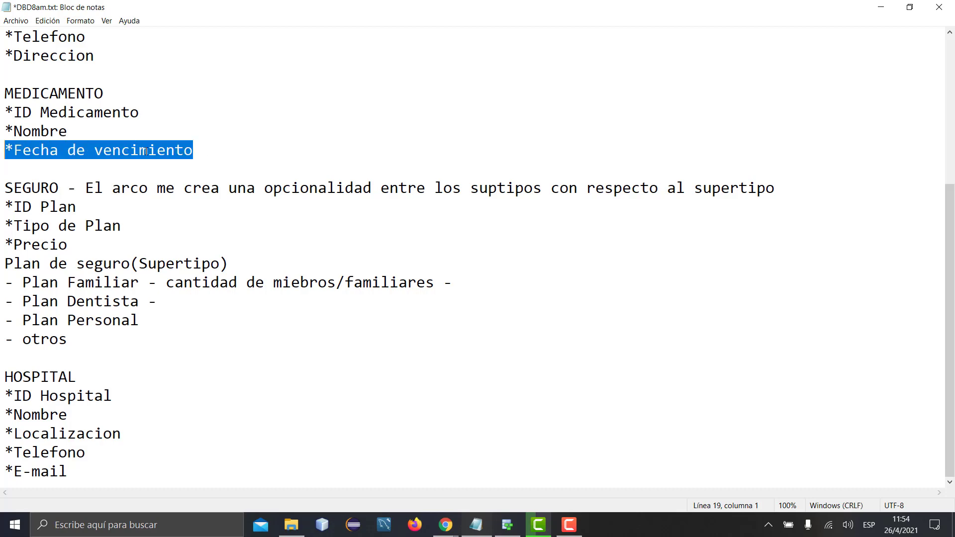
# Return to Data Modeler and browse the date types among the logical data types of PACIENTE's ID Paciente attribute
pyautogui.click(507, 525)
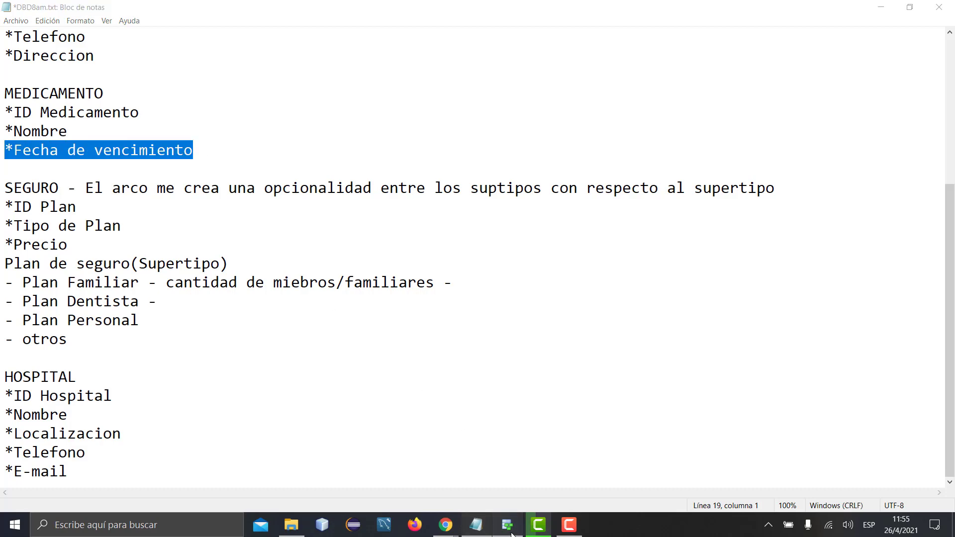
pyautogui.doubleClick(346, 162)
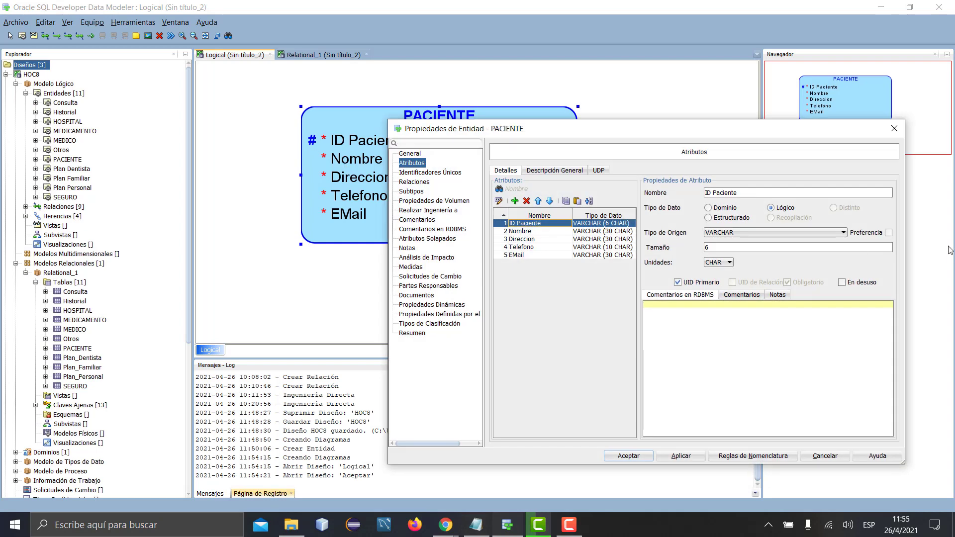
pyautogui.click(816, 234)
pyautogui.press('d')
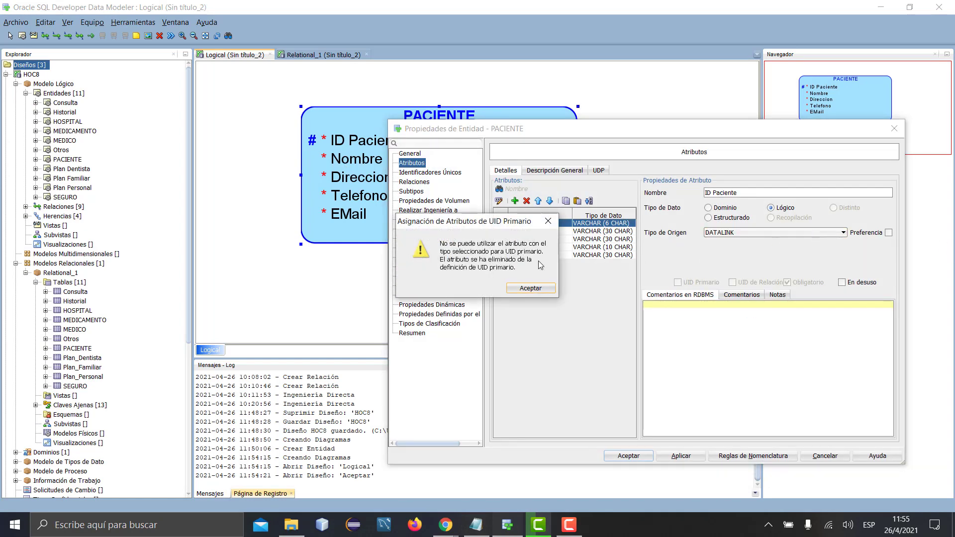
pyautogui.click(547, 220)
pyautogui.click(844, 234)
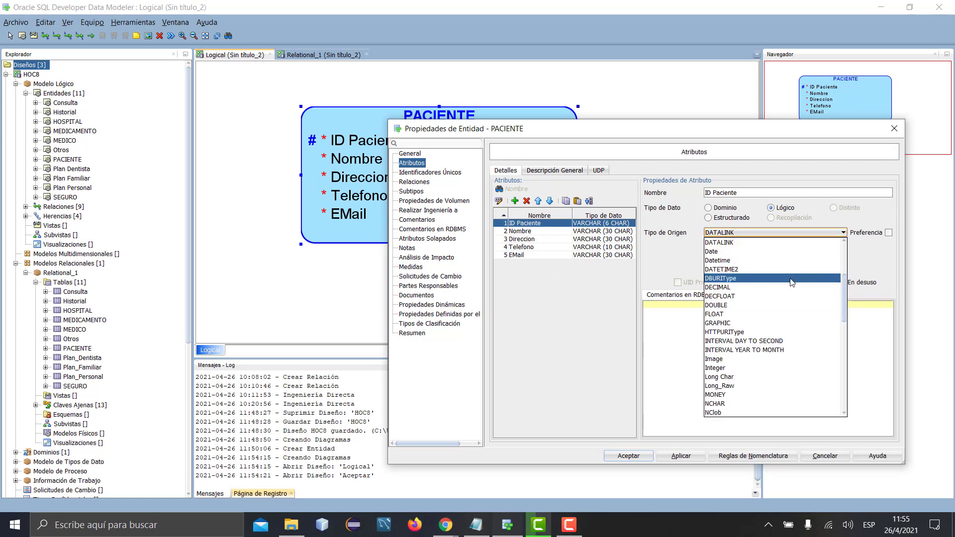
pyautogui.scroll(1, 793, 283)
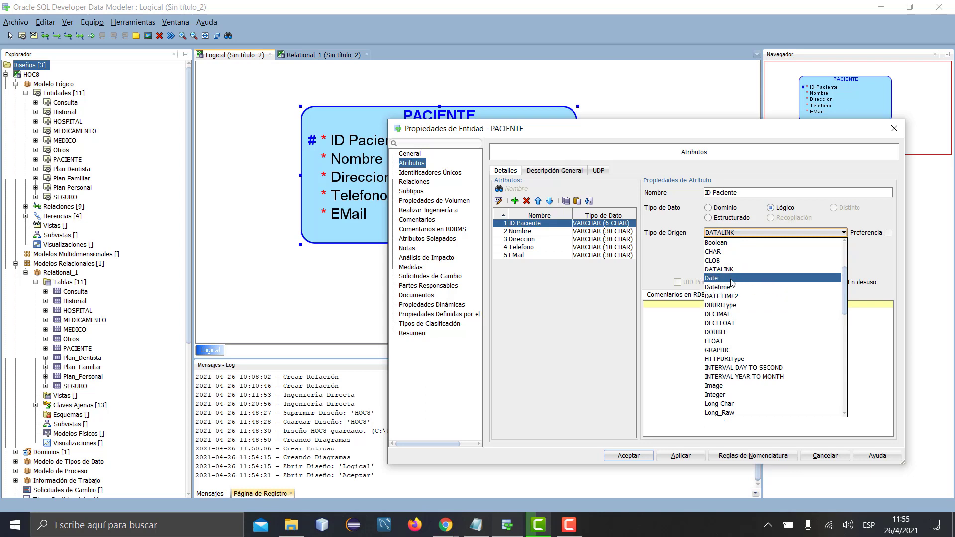
pyautogui.press('Down')
pyautogui.press('Down')
pyautogui.click(844, 460)
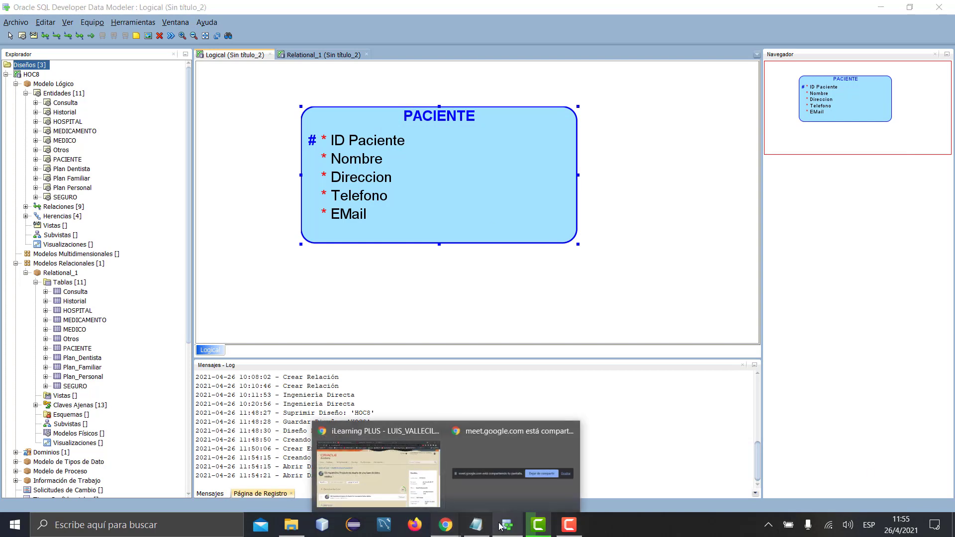
# Reopen the PACIENTE entity's properties and choose DOUBLE as the source type of the ID Paciente attribute
pyautogui.click(450, 223)
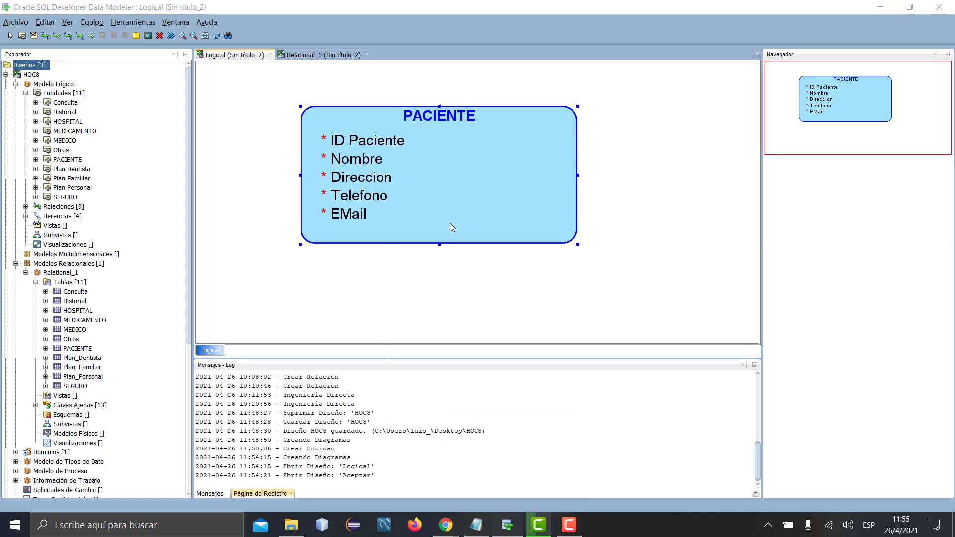
pyautogui.doubleClick(450, 223)
pyautogui.click(800, 233)
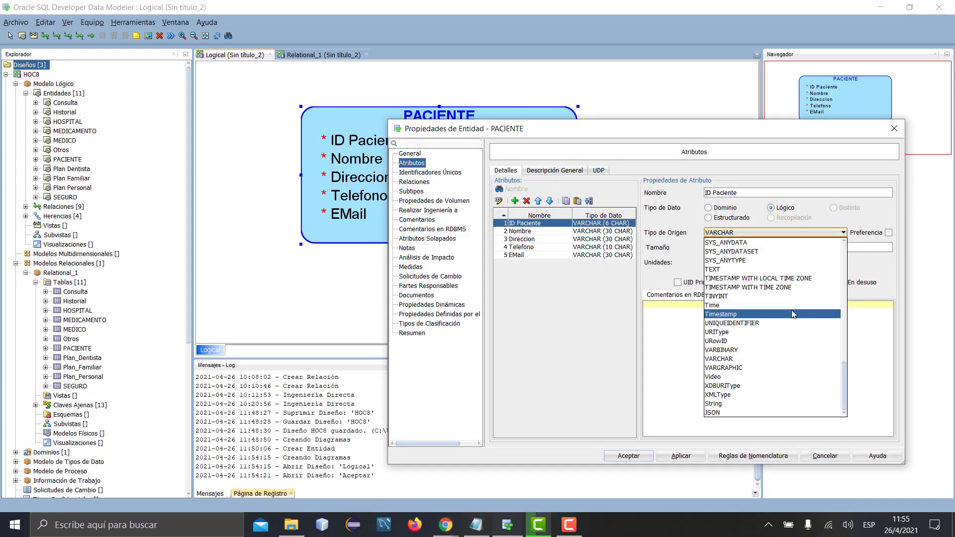
pyautogui.press('d')
pyautogui.press('o')
pyautogui.press('Return')
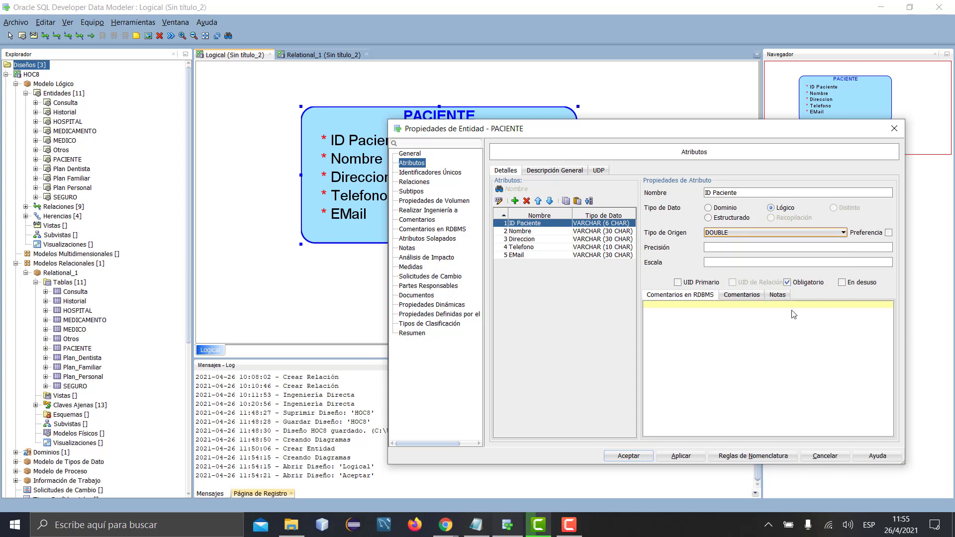
# Give the ID Paciente attribute a precision of 6 and a scale of 2
pyautogui.click(774, 249)
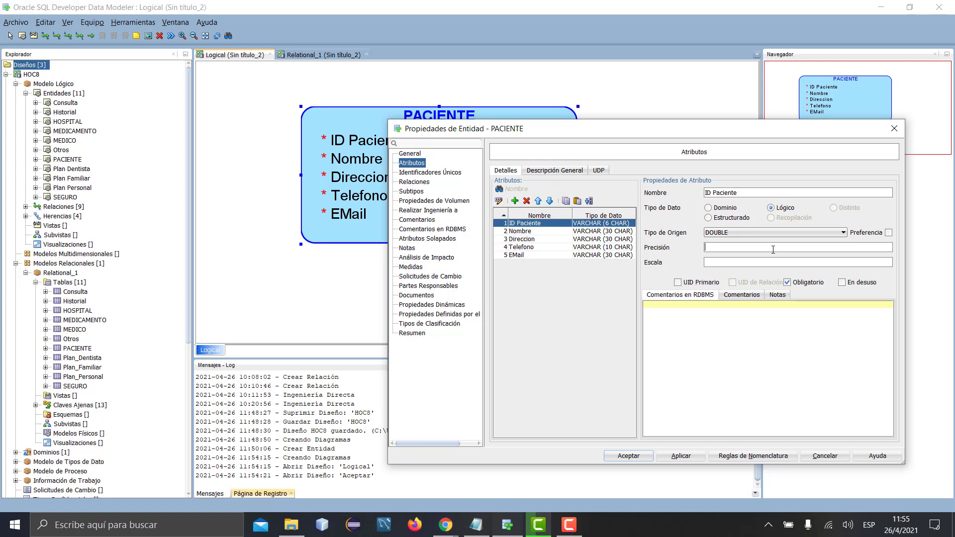
pyautogui.click(719, 249)
pyautogui.click(719, 263)
pyautogui.click(722, 249)
pyautogui.click(718, 263)
# Open a blank Bloc de notas document and write the example number 9999.99
pyautogui.click(210, 524)
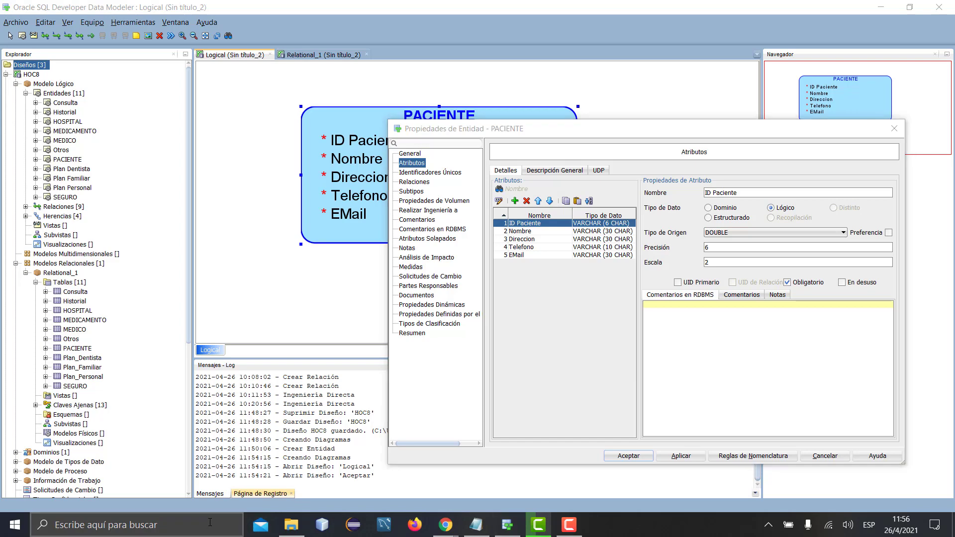
pyautogui.write('blo')
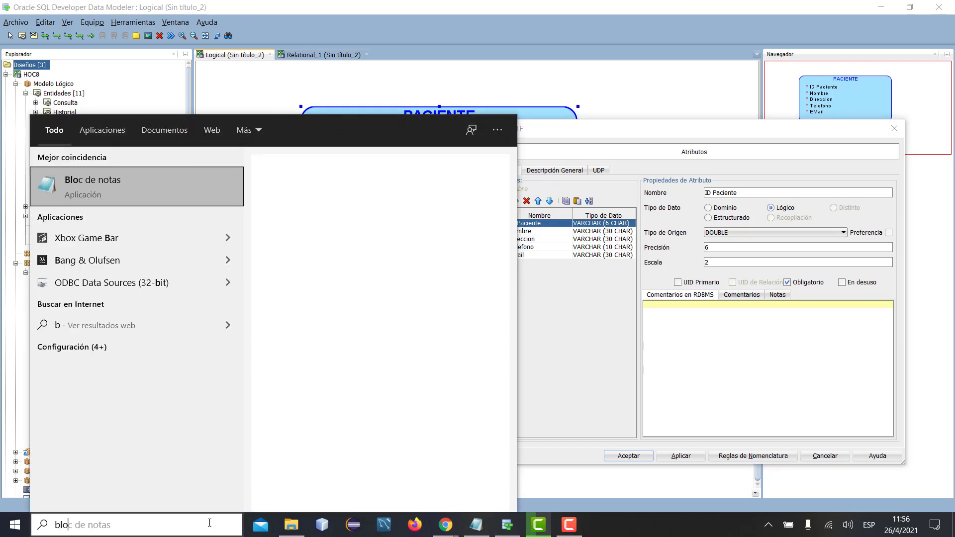
pyautogui.press('Return')
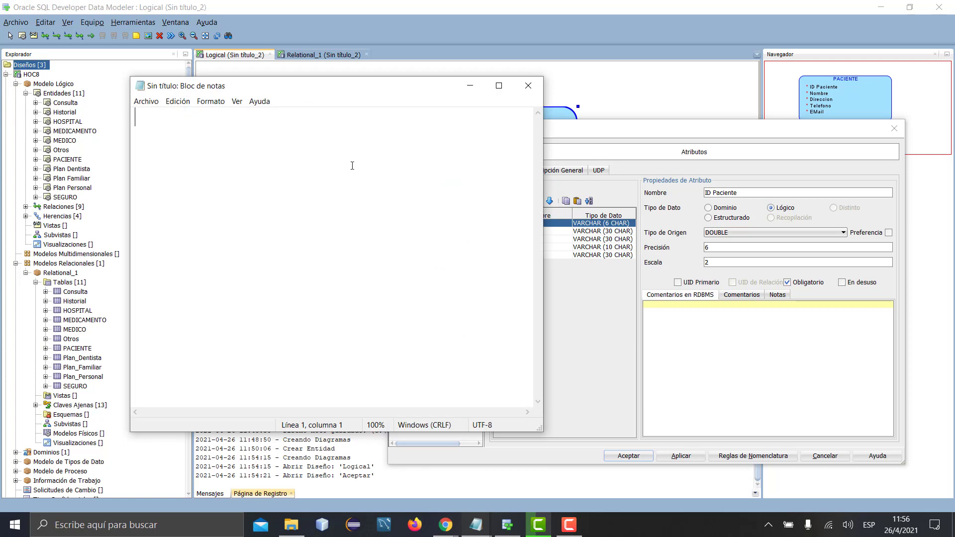
pyautogui.write('9999')
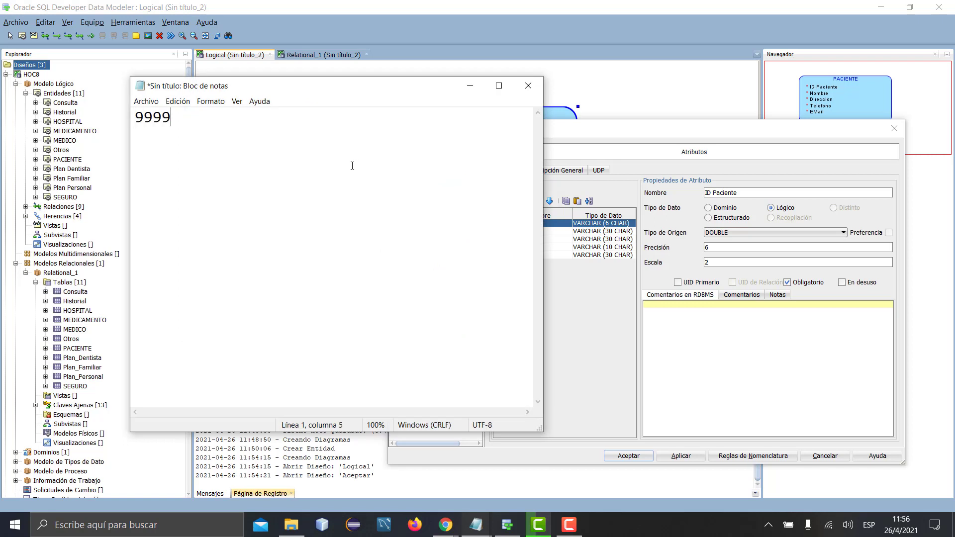
pyautogui.write('99.99')
# Highlight the example number and close the note without saving it
pyautogui.moveTo(136, 118)
pyautogui.mouseDown()
pyautogui.moveTo(211, 123)
pyautogui.moveTo(128, 111)
pyautogui.mouseUp()
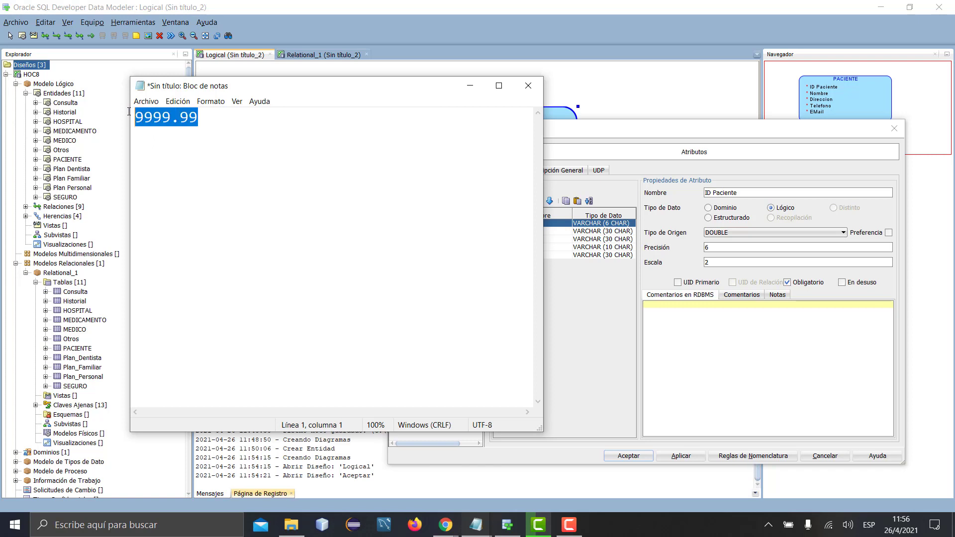
pyautogui.click(205, 123)
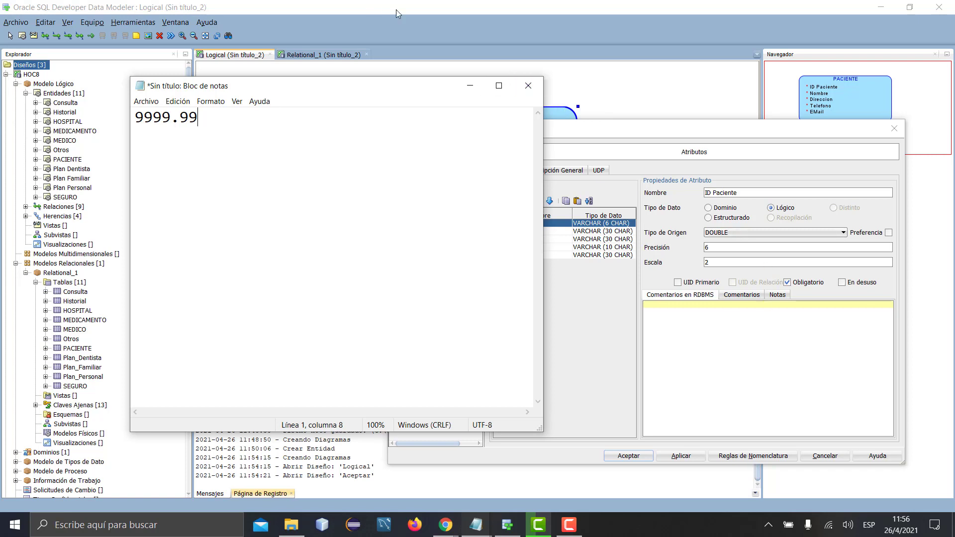
pyautogui.click(528, 85)
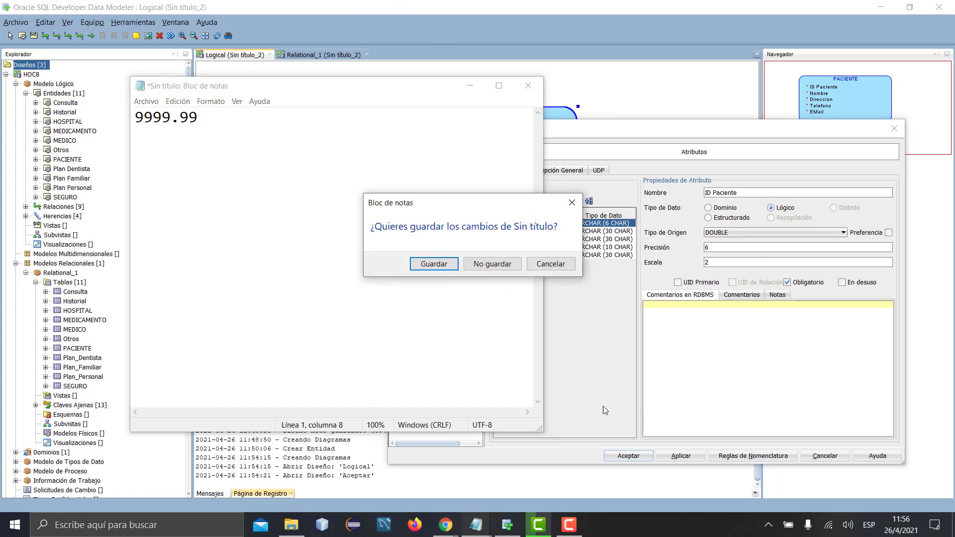
pyautogui.click(500, 265)
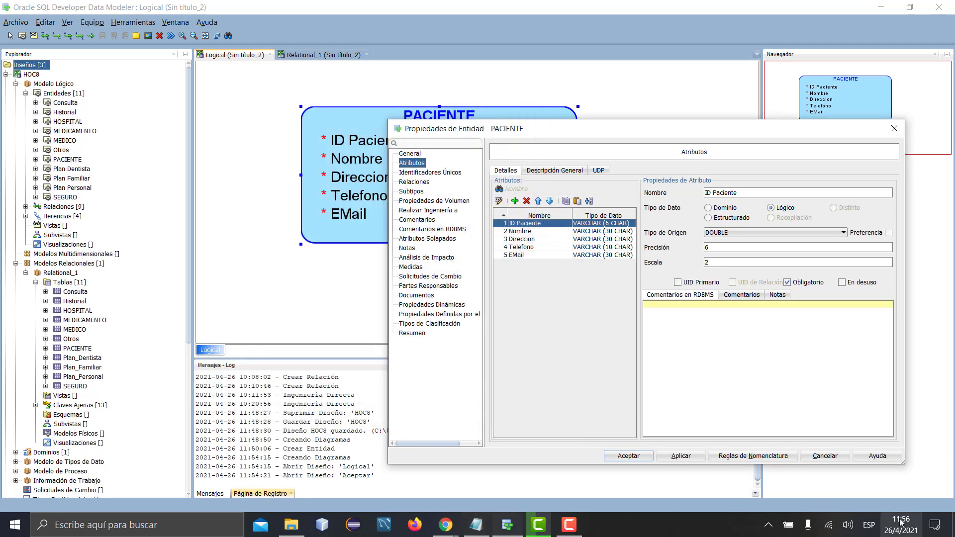
# Discard the pending PACIENTE changes and close Data Modeler without saving the Sin título_2 and Logical designs
pyautogui.click(822, 456)
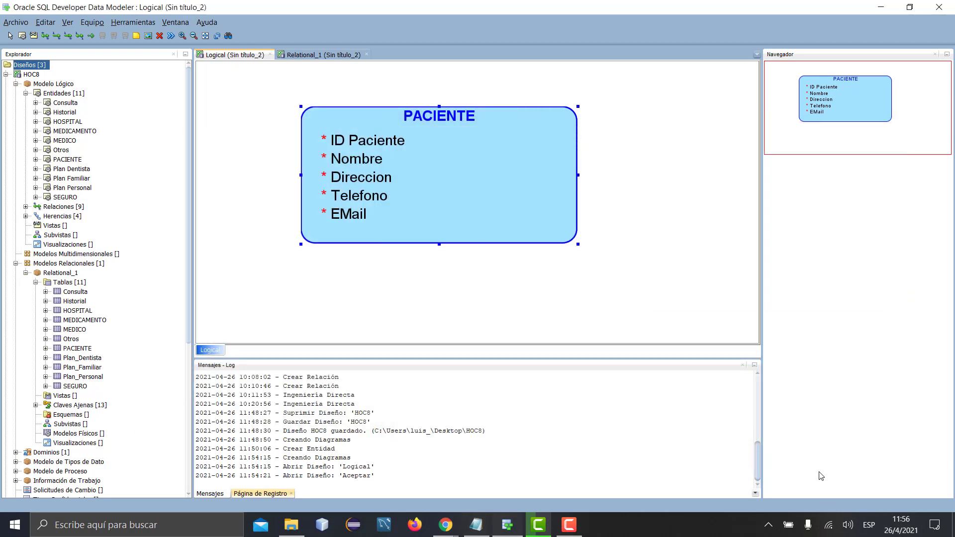
pyautogui.click(940, 8)
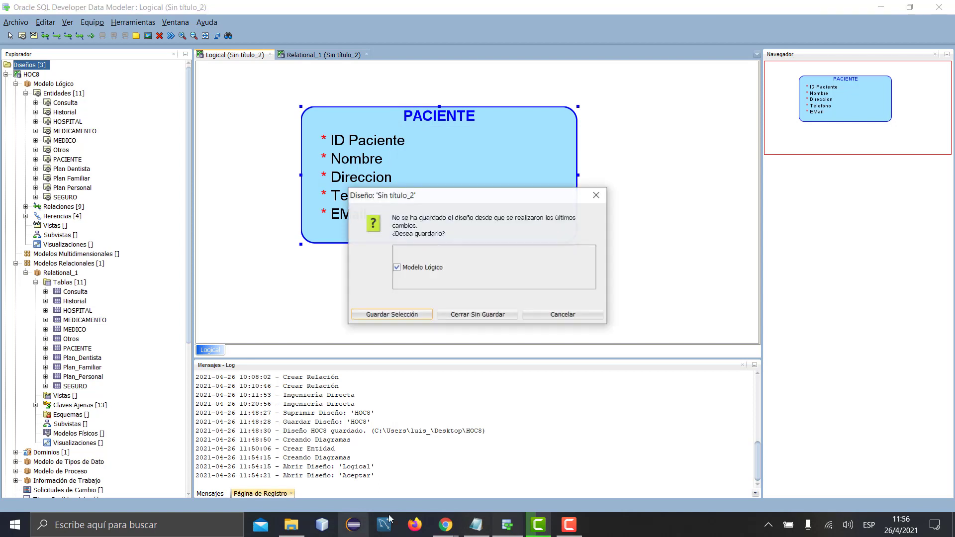
pyautogui.click(487, 315)
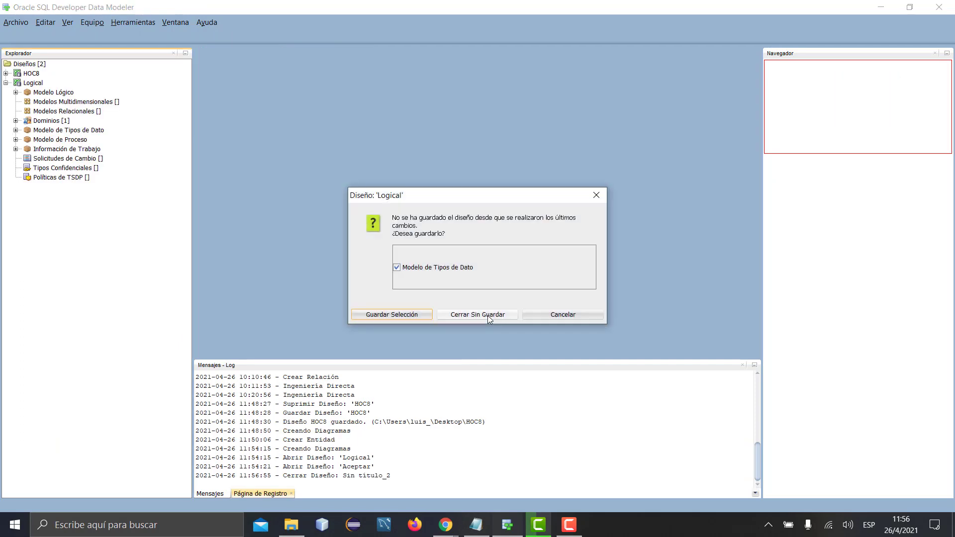
pyautogui.click(488, 315)
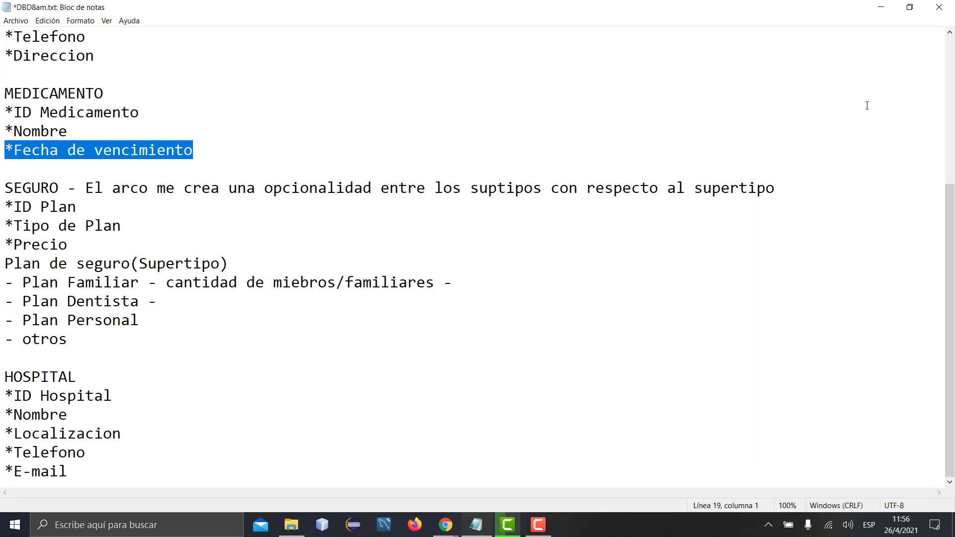
# Minimize the open windows and relaunch Data Modeler from datamodeler.exe in File Explorer's datamodeler folder
pyautogui.click(887, 9)
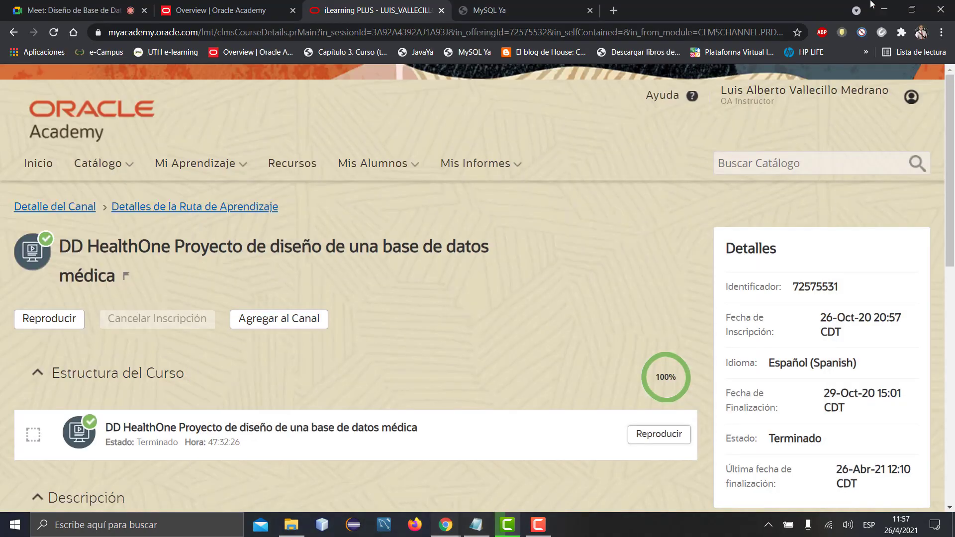
pyautogui.click(887, 9)
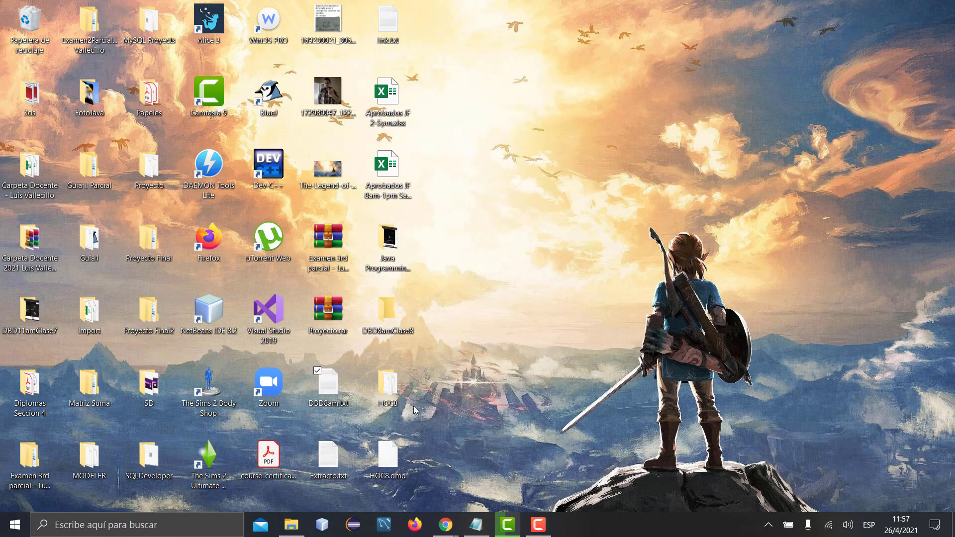
pyautogui.click(291, 525)
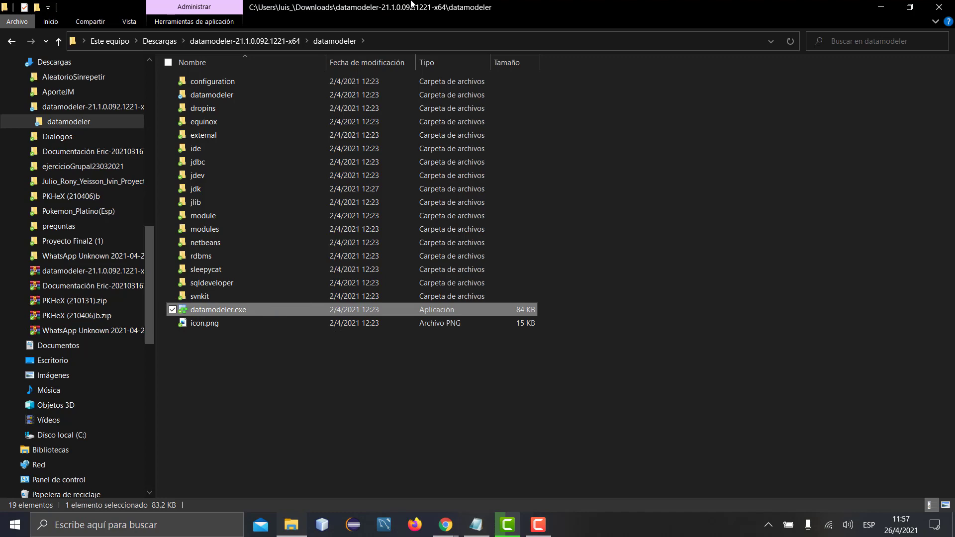
pyautogui.click(881, 7)
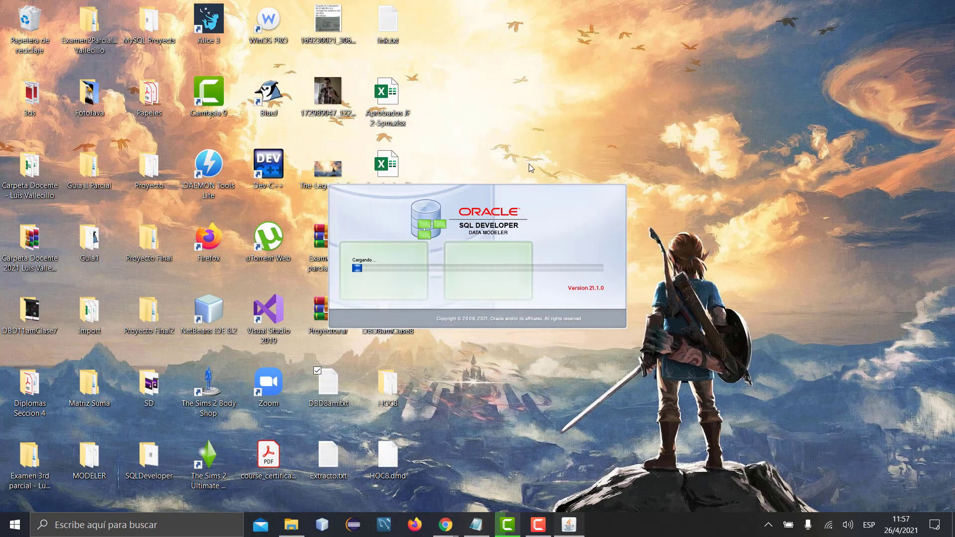
# Switch to the MySQL Ya tutorial in Chrome and open page 1 of its concept index
pyautogui.moveTo(446, 525)
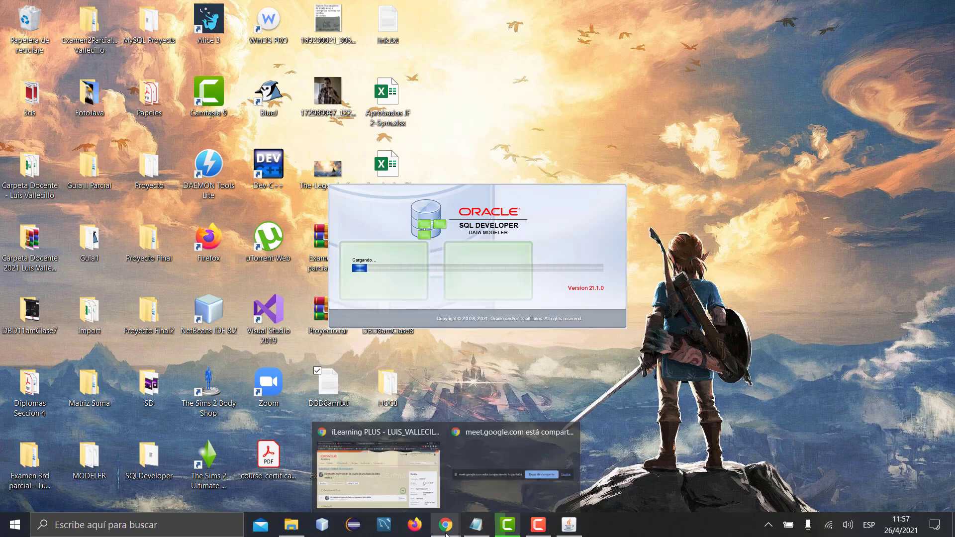
pyautogui.click(408, 460)
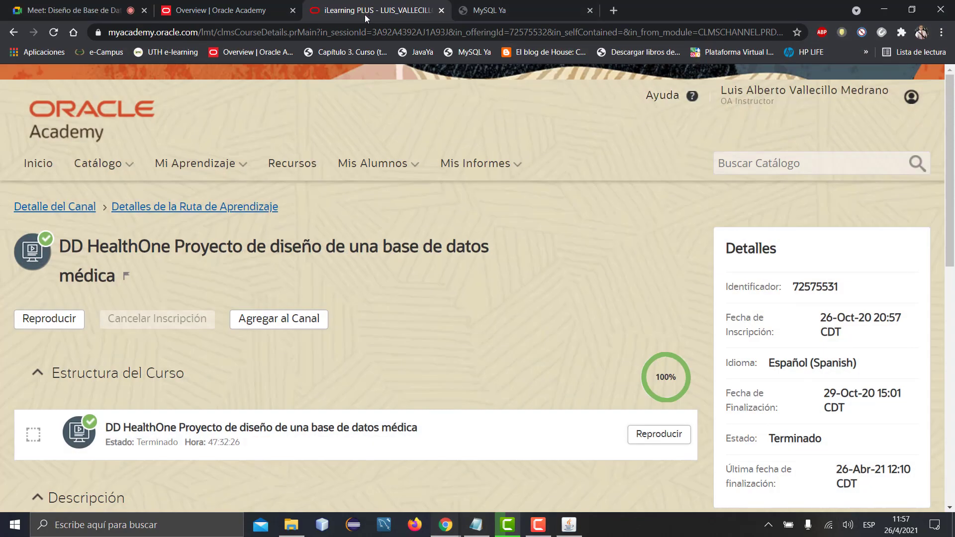
pyautogui.click(485, 10)
pyautogui.scroll(15, 389, 366)
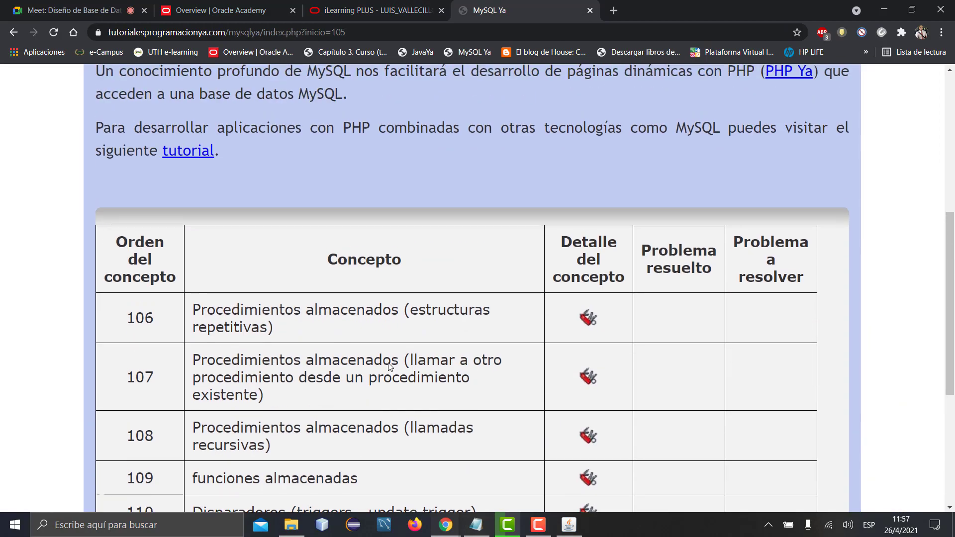
pyautogui.scroll(-15, 389, 367)
pyautogui.click(410, 357)
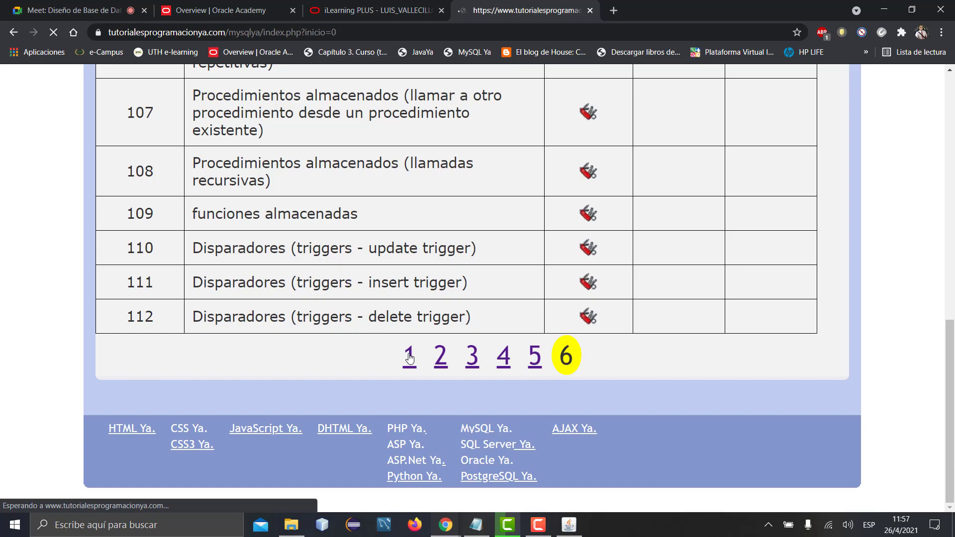
# Look through the concepts on page 1 of the MySQL Ya index, from basic table commands to data types
pyautogui.scroll(-10, 408, 324)
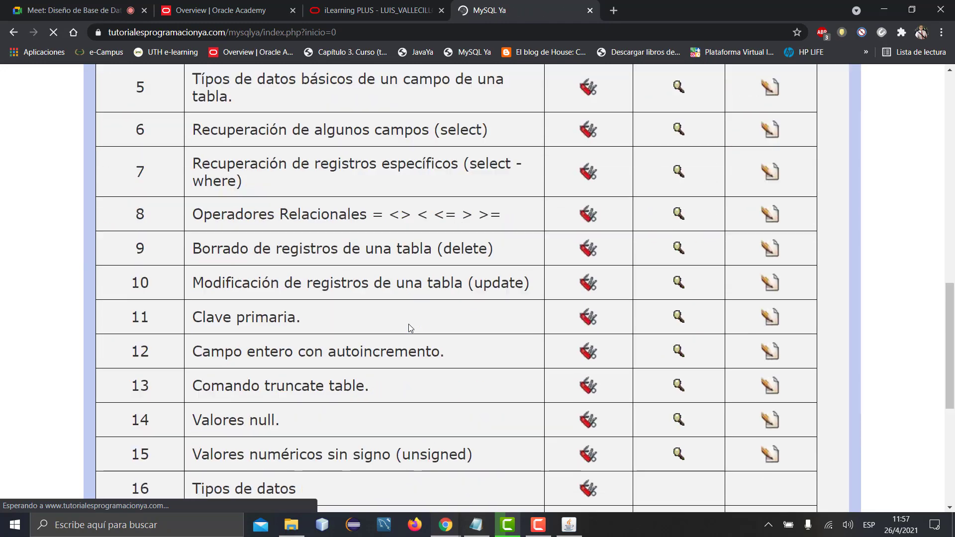
pyautogui.scroll(-5, 410, 327)
pyautogui.scroll(9, 409, 327)
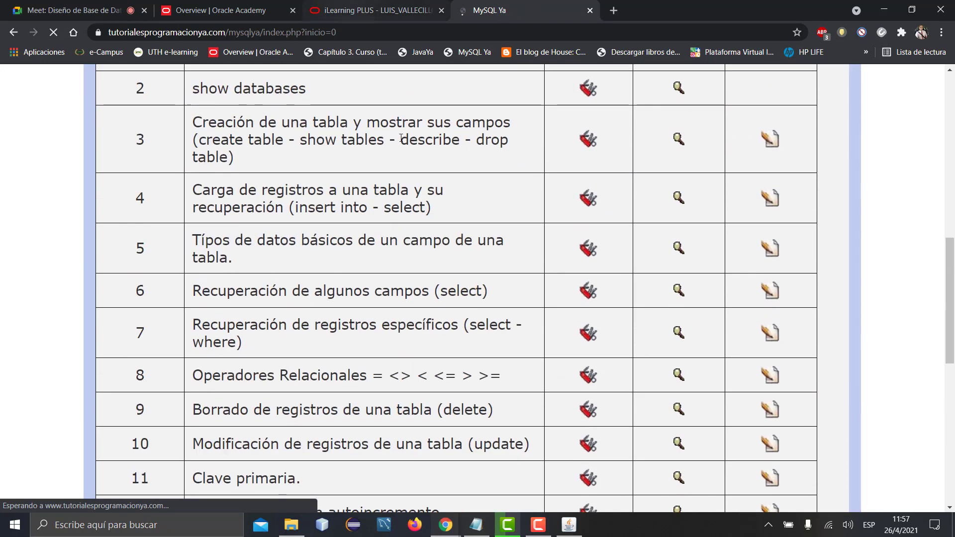
pyautogui.scroll(5, 452, 211)
pyautogui.scroll(-14, 452, 211)
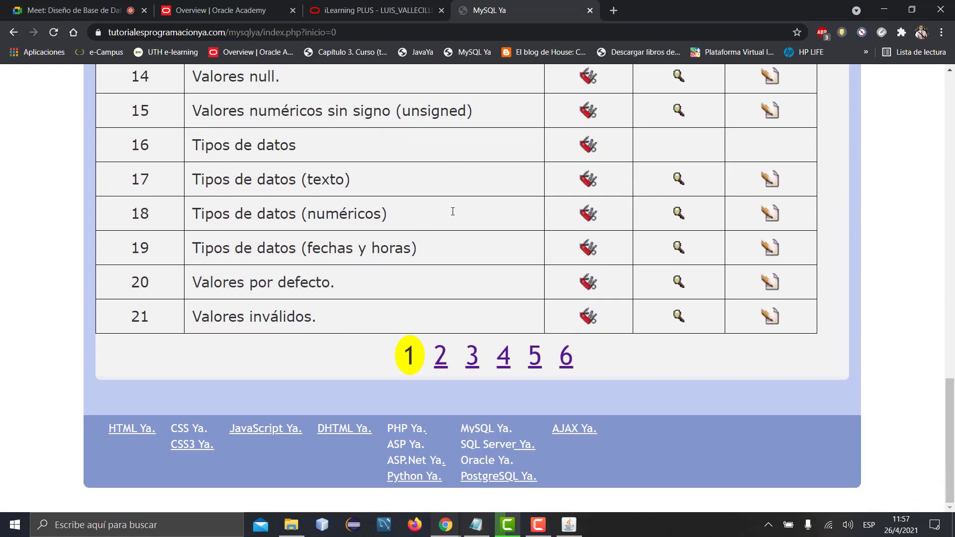
pyautogui.scroll(13, 453, 212)
pyautogui.scroll(-12, 572, 234)
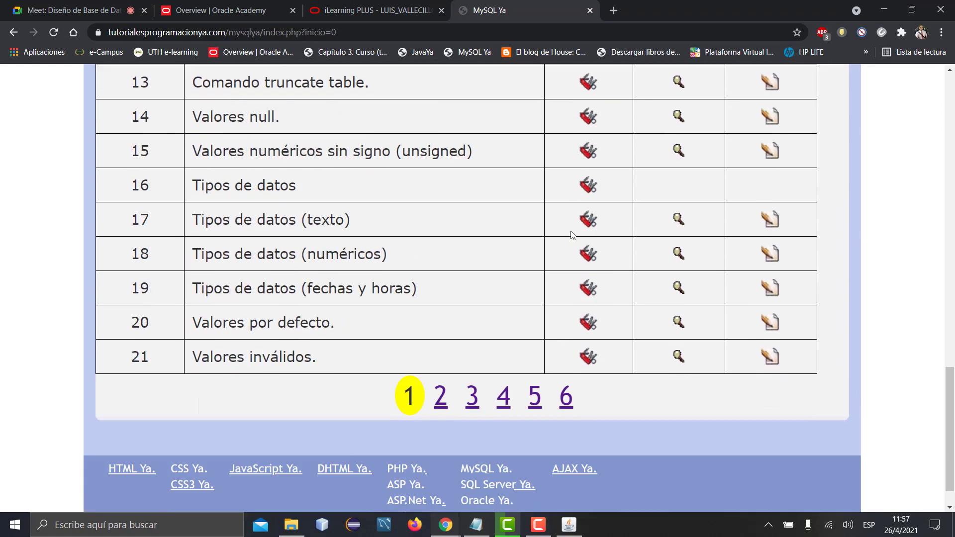
pyautogui.scroll(-2, 571, 235)
# Open page 6 of the concept index and review its stored procedure and trigger topics
pyautogui.click(563, 359)
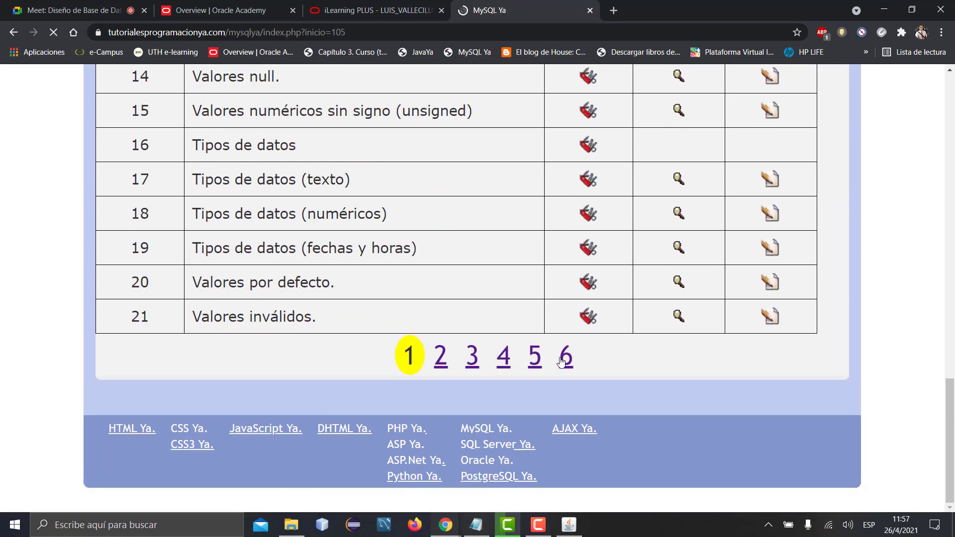
pyautogui.scroll(-9, 598, 301)
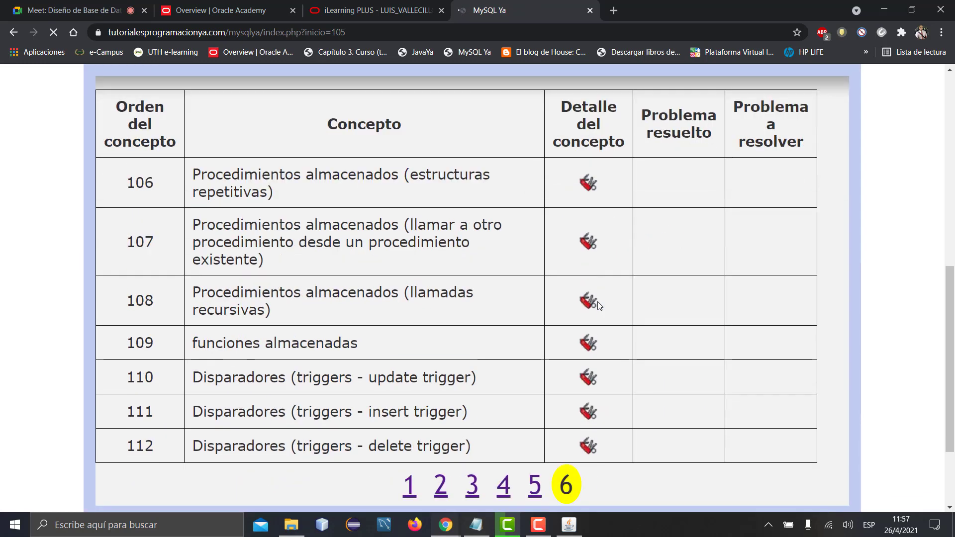
pyautogui.scroll(-2, 598, 302)
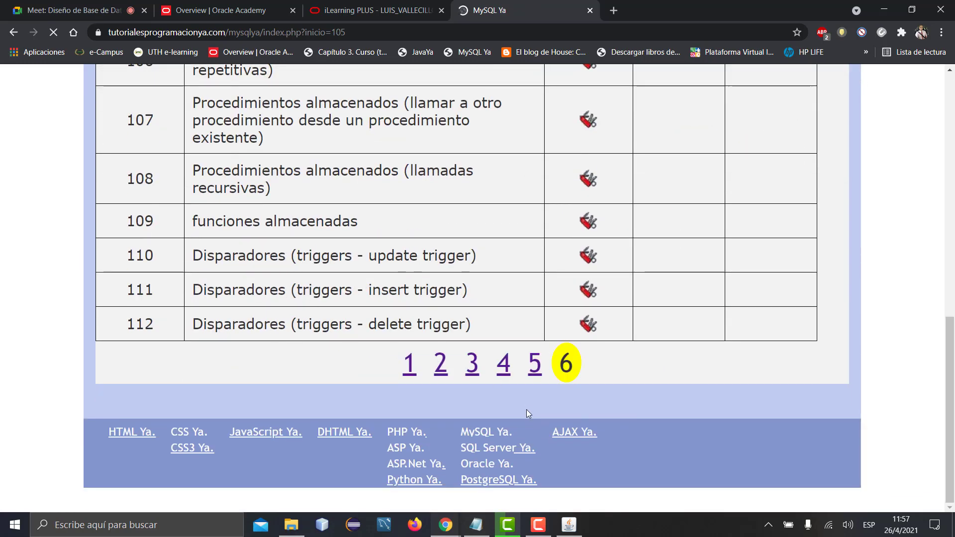
# Open page 5 of the concept index and look through its subquery, view and stored procedure topics
pyautogui.click(536, 368)
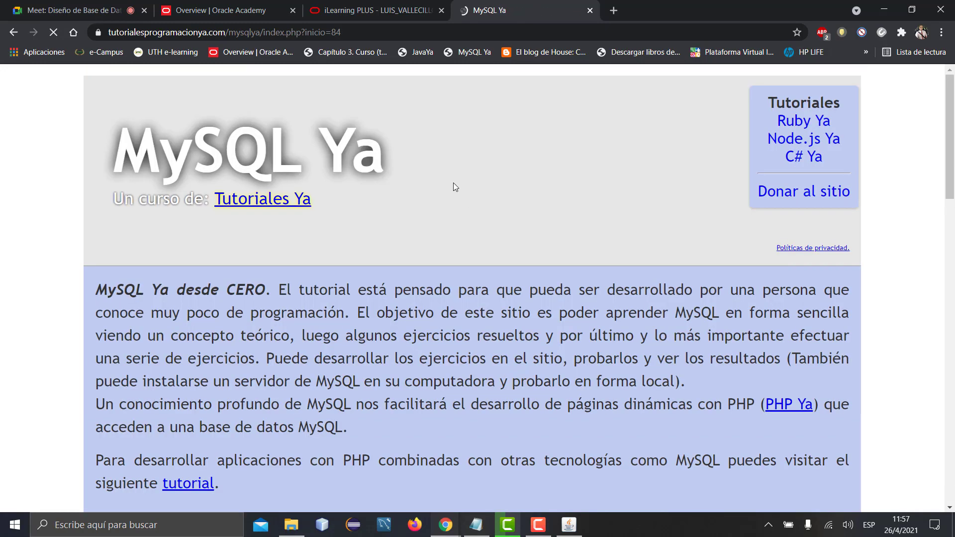
pyautogui.scroll(-5, 453, 187)
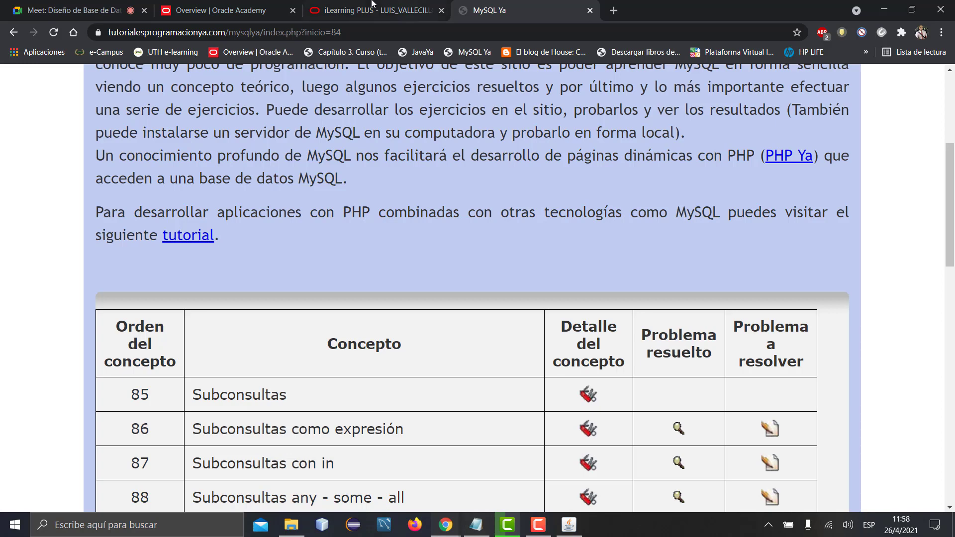
pyautogui.scroll(-15, 505, 287)
pyautogui.scroll(5, 505, 289)
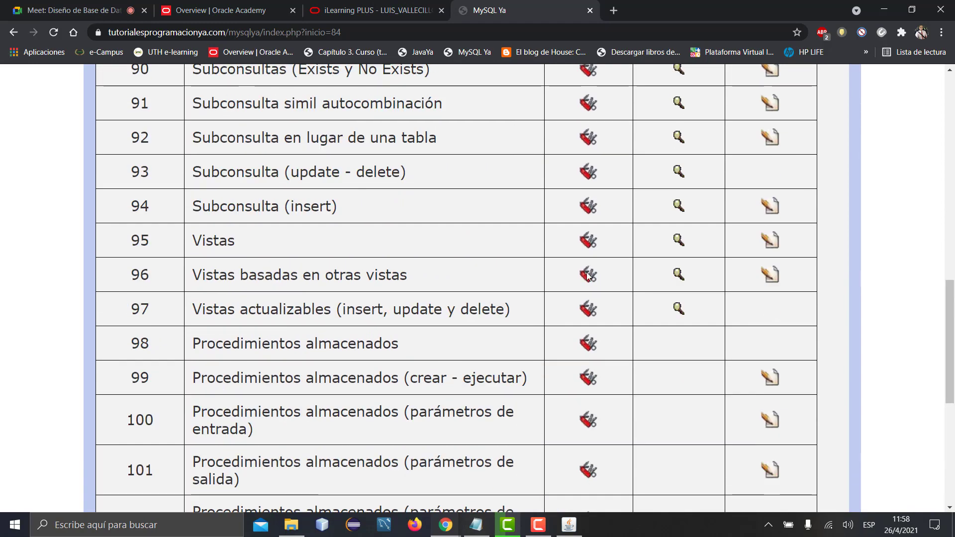
# Review the page 5 concept list again, from the subqueries down to the conditional structures in stored procedures
pyautogui.scroll(8, 588, 276)
pyautogui.scroll(8, 696, 438)
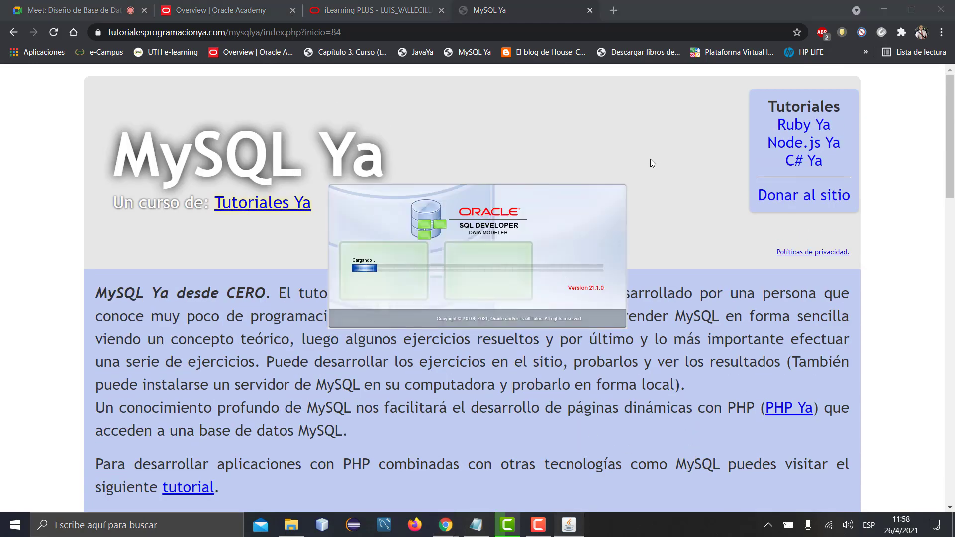
pyautogui.scroll(-3, 628, 211)
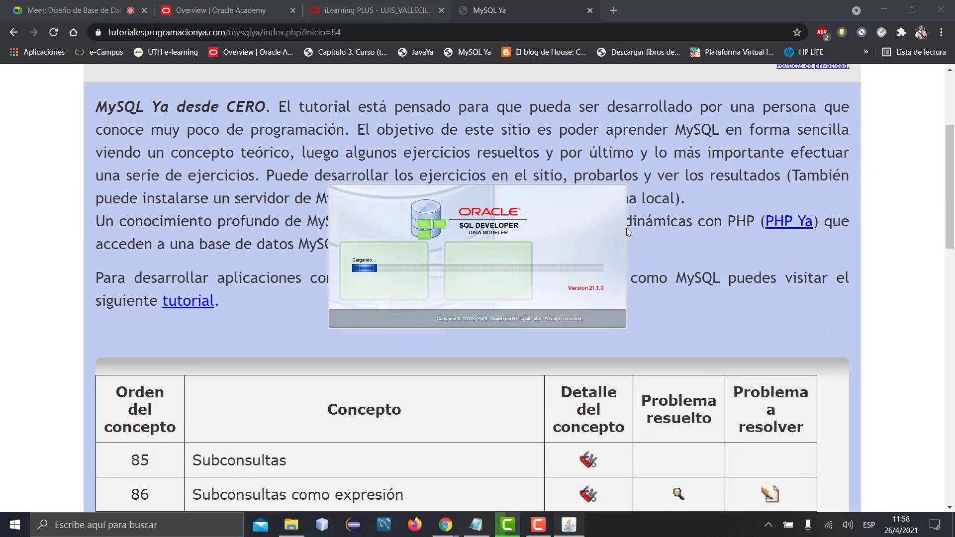
pyautogui.scroll(-8, 696, 246)
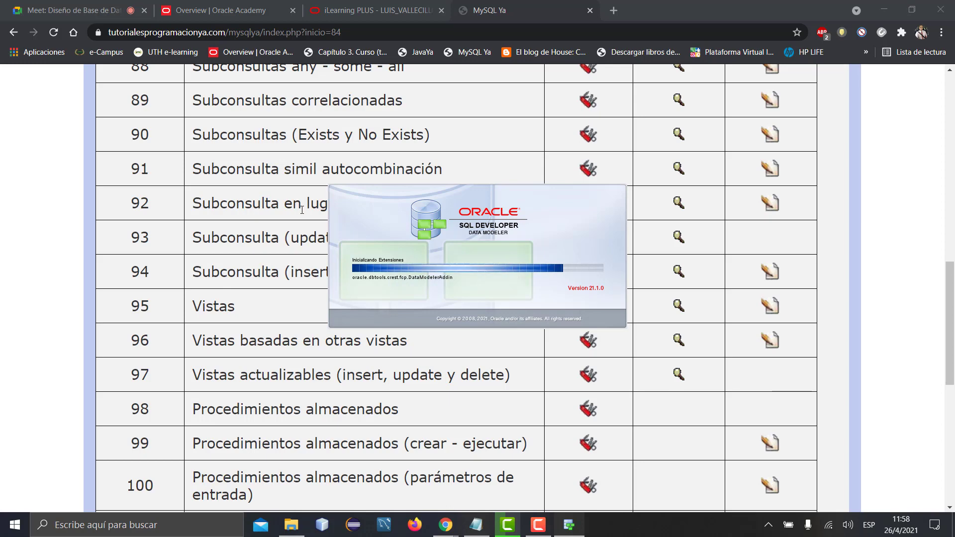
pyautogui.scroll(-5, 271, 271)
pyautogui.scroll(-4, 270, 271)
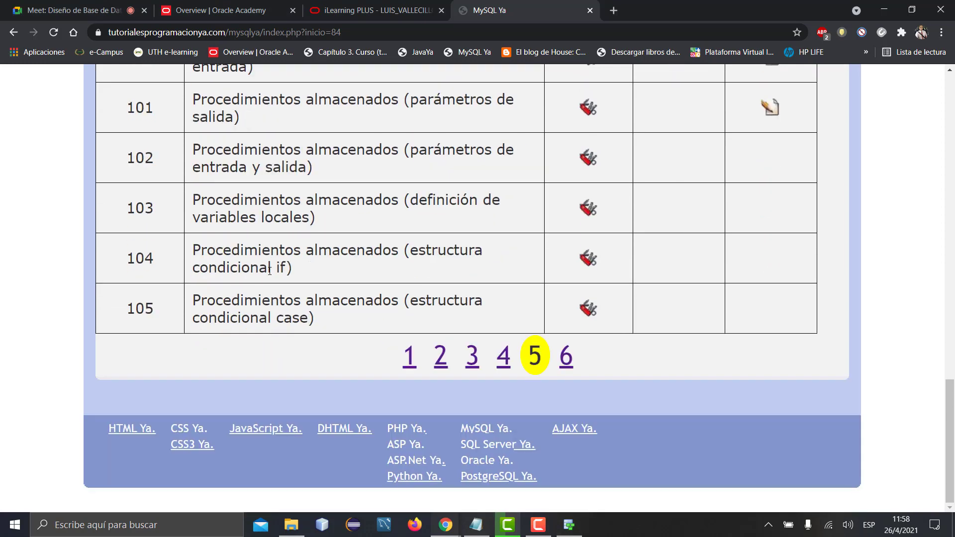
# Open page 1 of the concept index, highlight the "show databases" topic, and look through the list down to concept 21
pyautogui.click(409, 360)
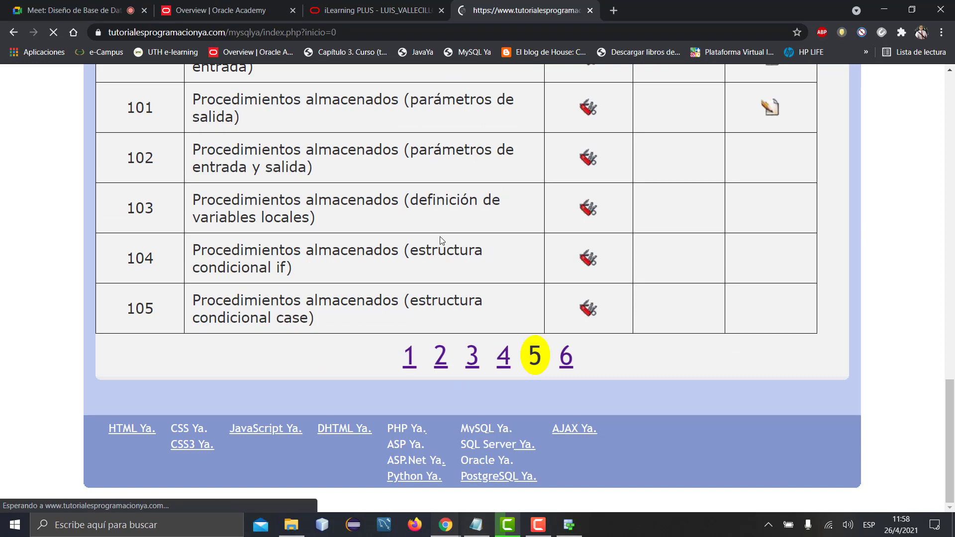
pyautogui.scroll(12, 439, 239)
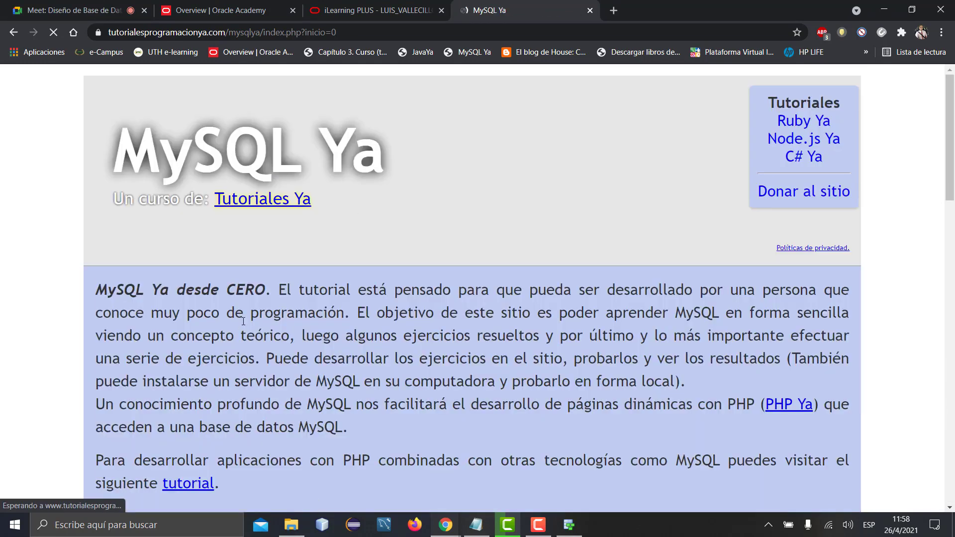
pyautogui.scroll(-6, 293, 90)
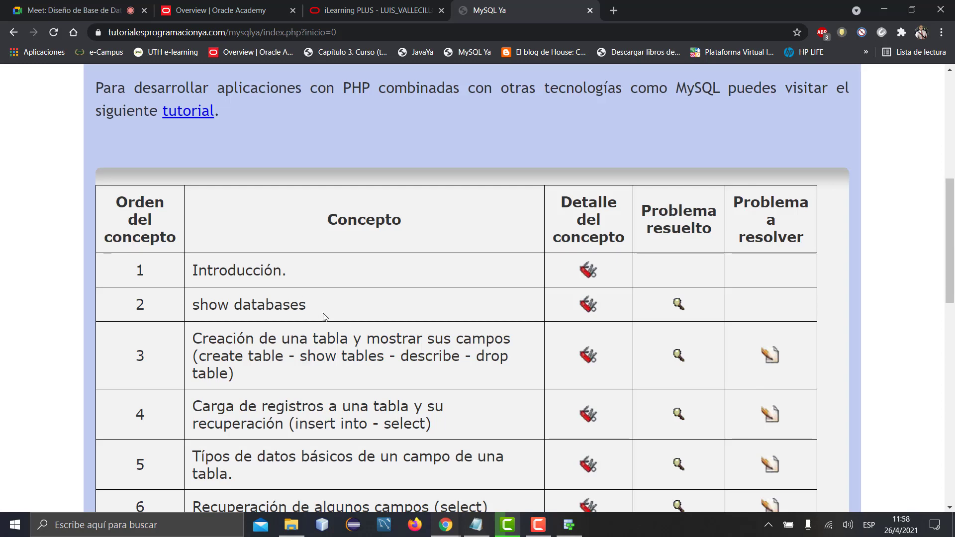
pyautogui.moveTo(324, 316); pyautogui.dragTo(186, 306)
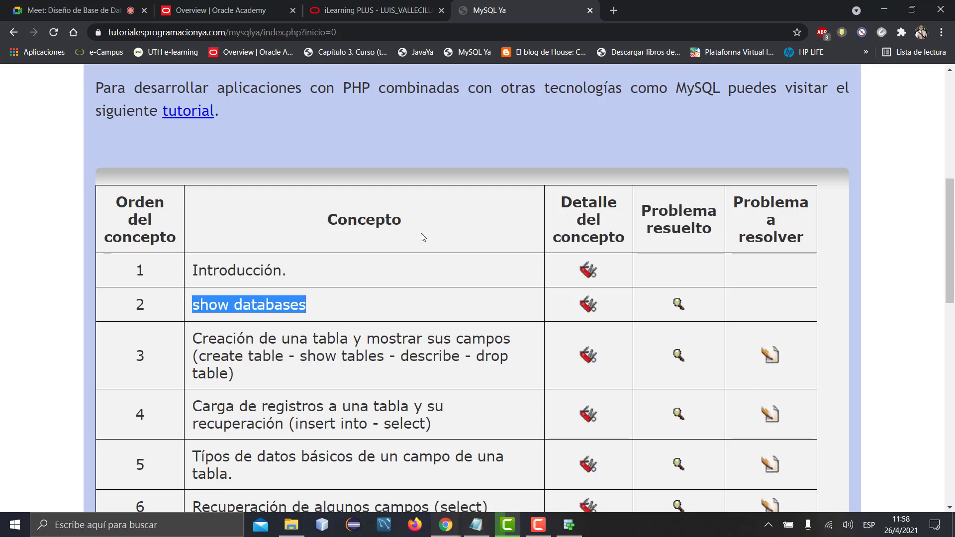
pyautogui.scroll(-15, 514, 301)
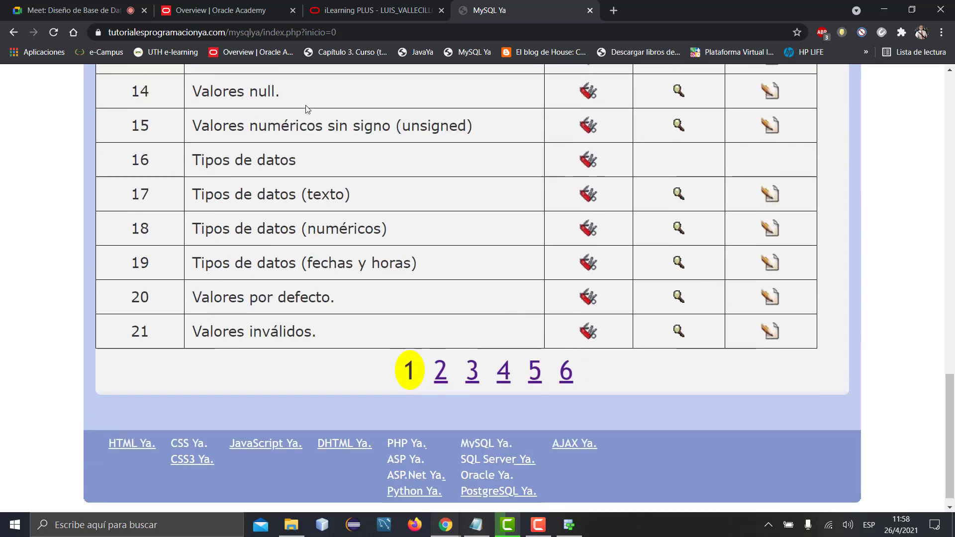
pyautogui.scroll(15, 307, 109)
# Copy the MySQL Ya index page's web address and send it to everyone in the Google Meet chat
pyautogui.click(224, 34)
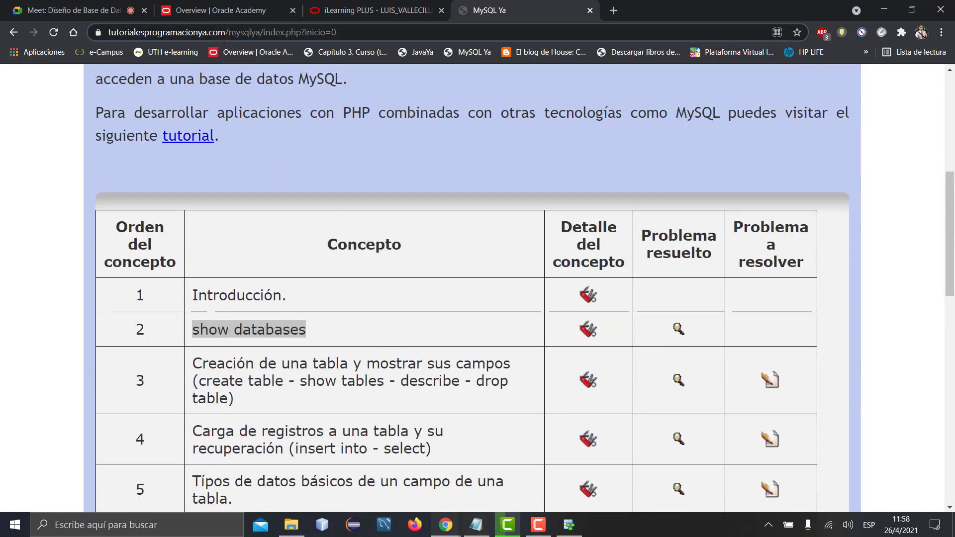
pyautogui.click(224, 35)
pyautogui.hotkey('ctrl', 'c')
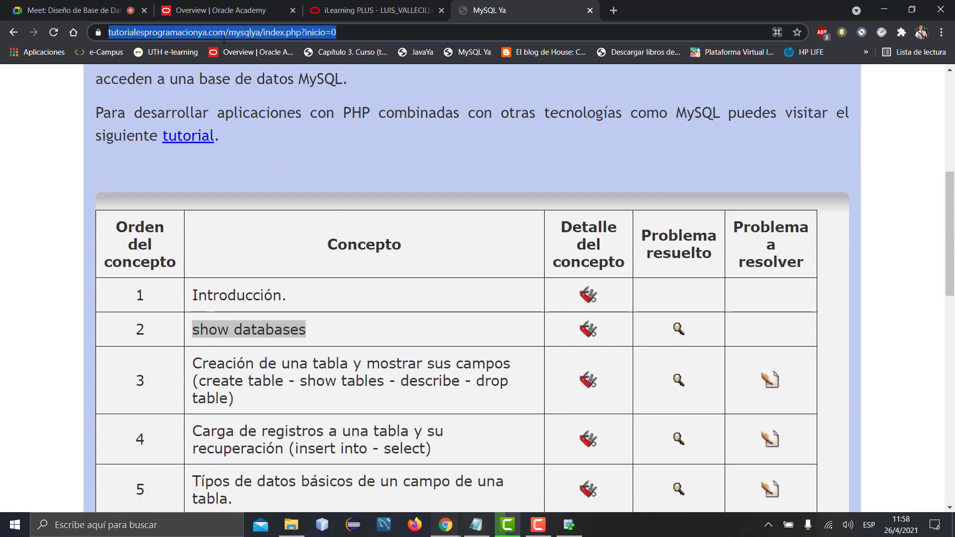
pyautogui.click(69, 10)
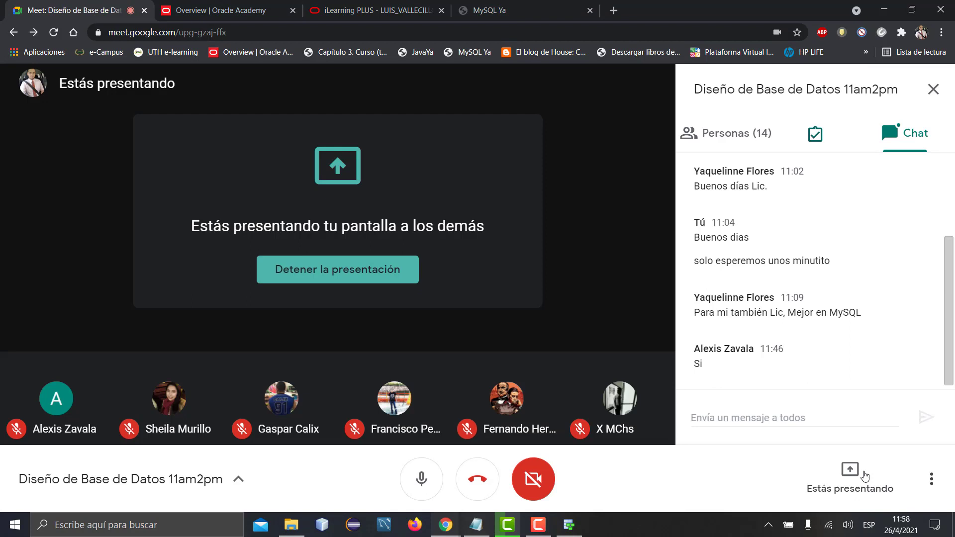
pyautogui.click(819, 415)
pyautogui.hotkey('ctrl', 'v')
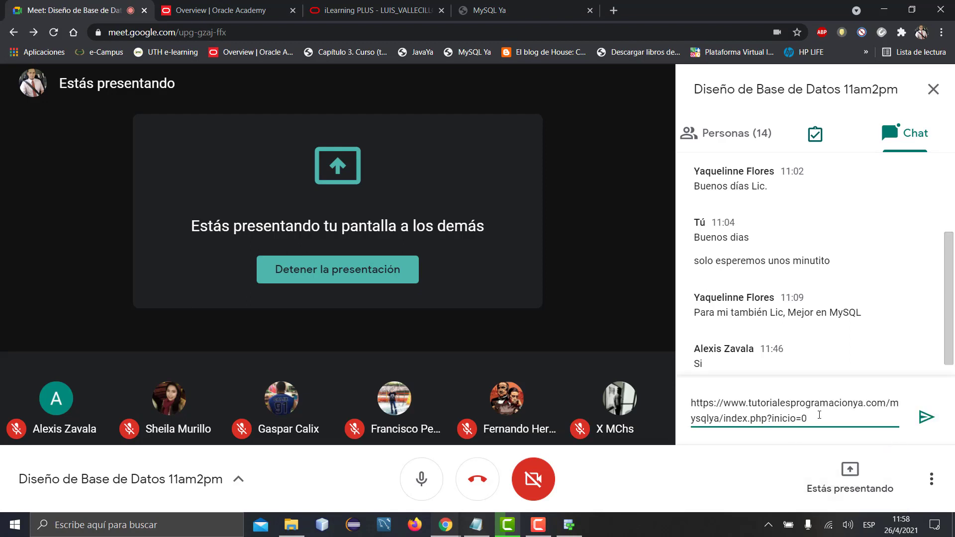
pyautogui.press('Return')
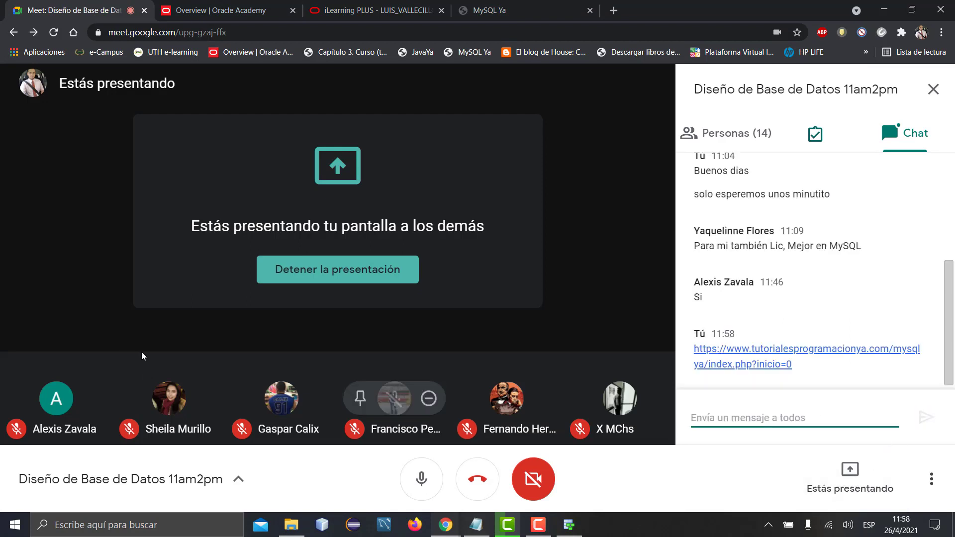
# Switch to Oracle SQL Developer Data Modeler and bring up the dialog for opening a saved design
pyautogui.click(567, 529)
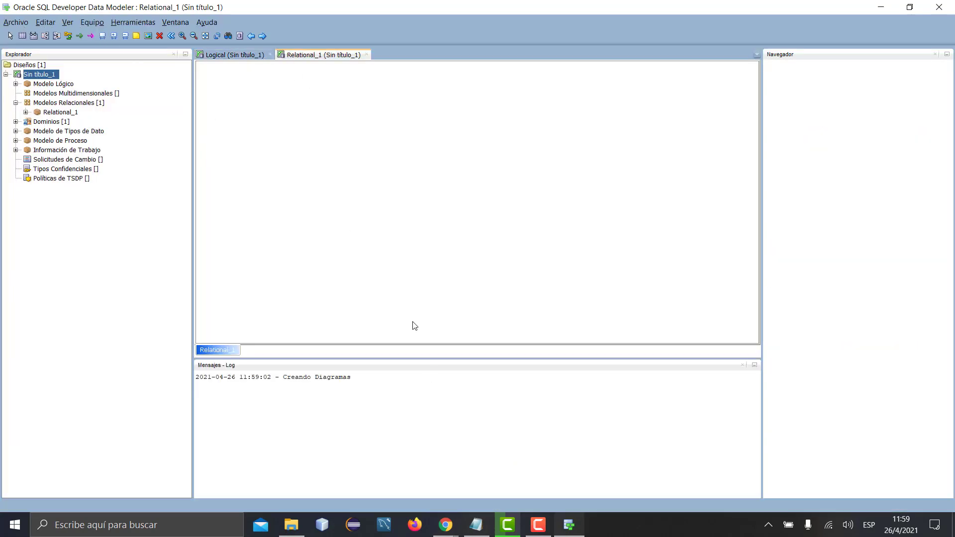
pyautogui.click(15, 25)
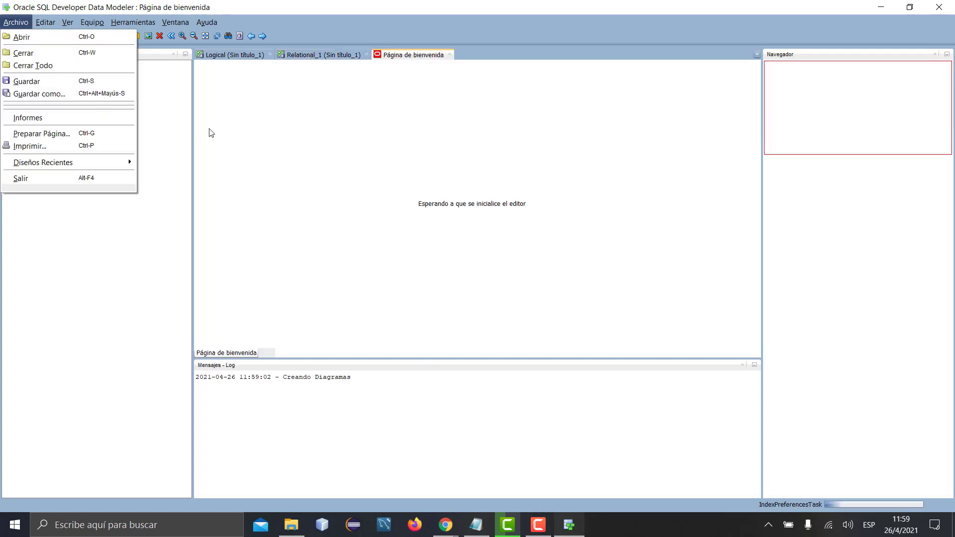
pyautogui.click(15, 22)
pyautogui.click(30, 39)
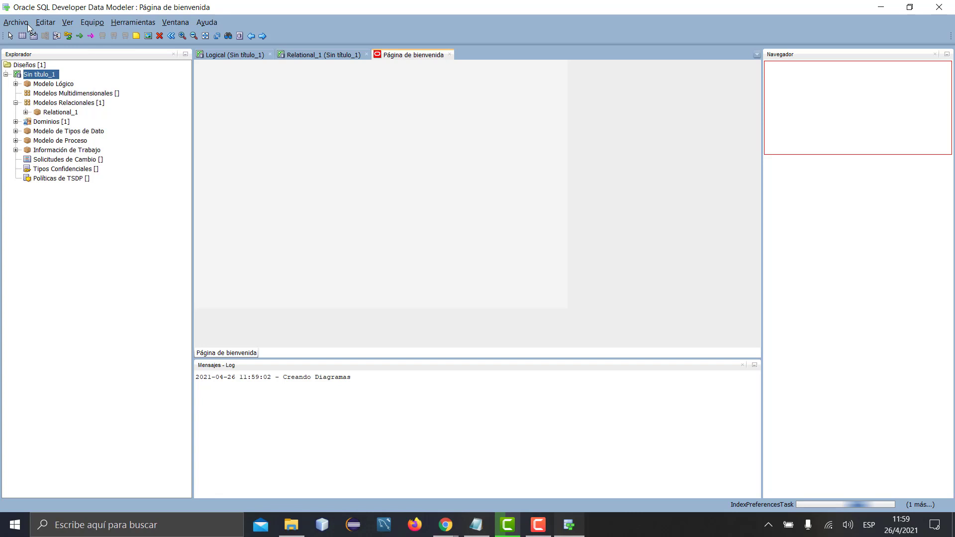
pyautogui.hotkey('ctrl', 'o')
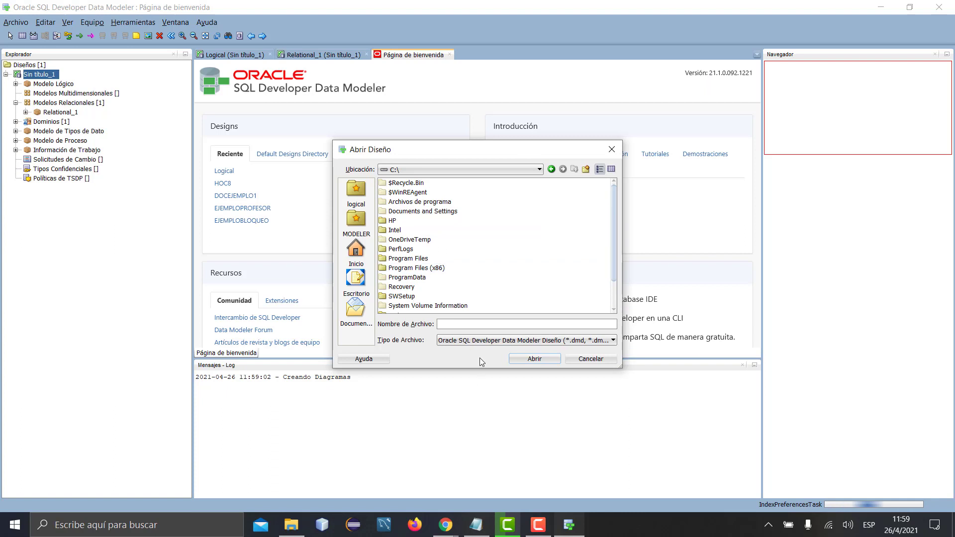
# Browse to the HOC8 folder on the Desktop in the Abrir Diseño dialog
pyautogui.click(350, 251)
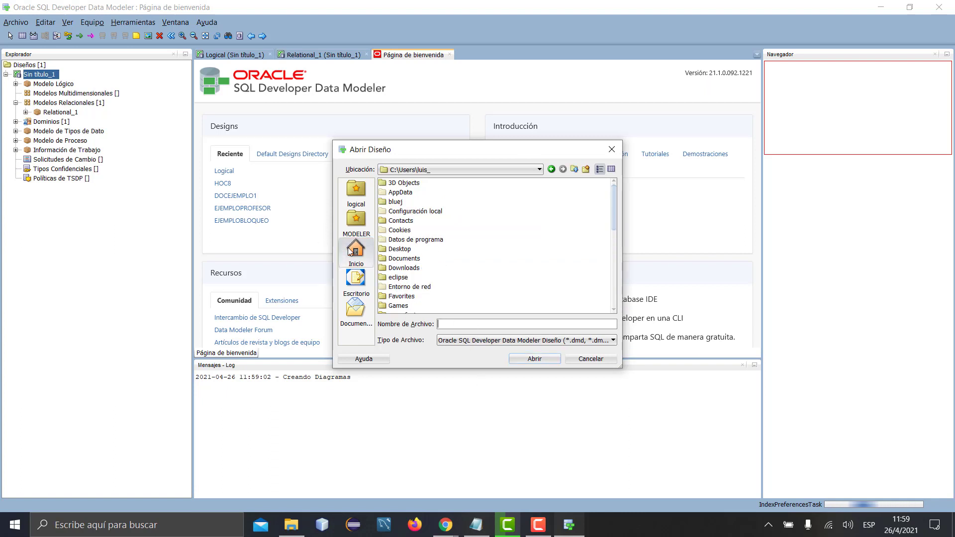
pyautogui.scroll(-3, 448, 209)
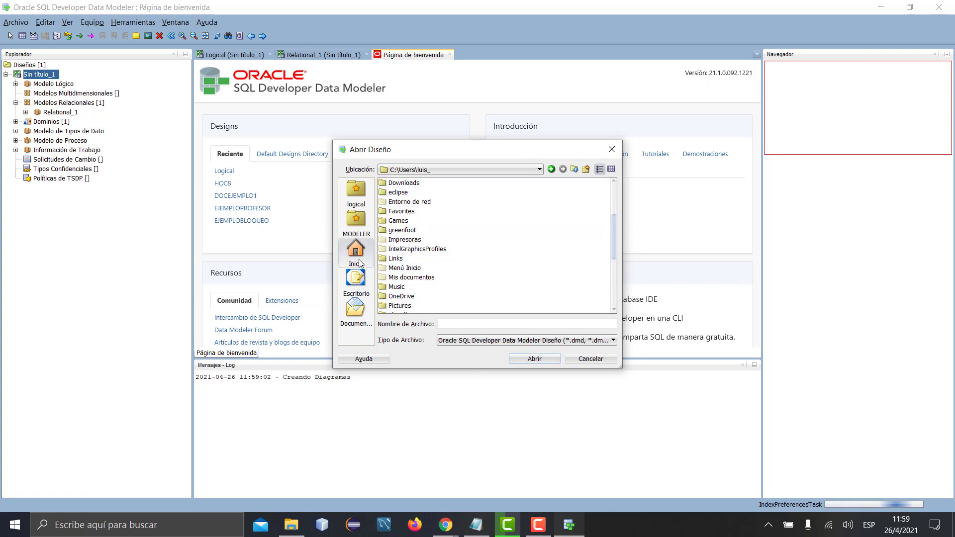
pyautogui.click(356, 279)
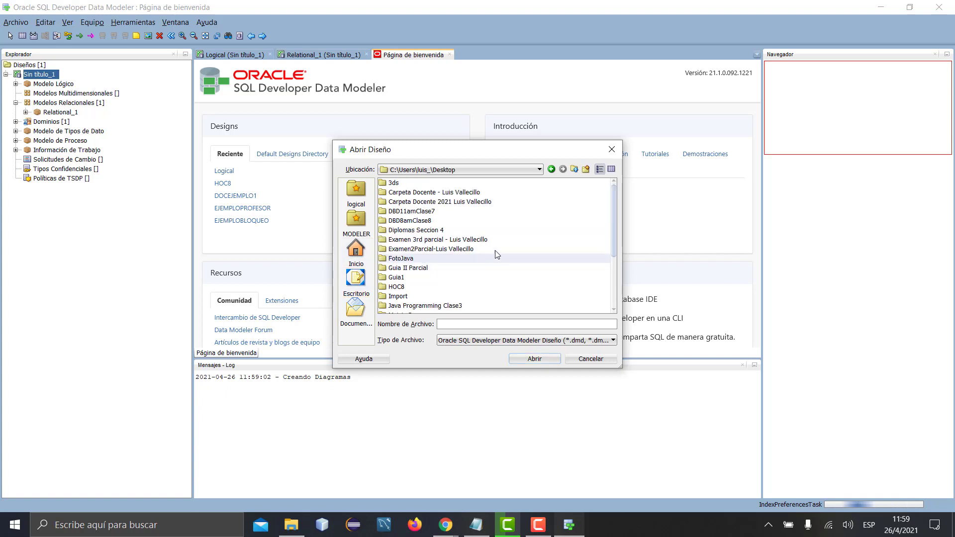
pyautogui.scroll(-2, 495, 250)
pyautogui.click(436, 232)
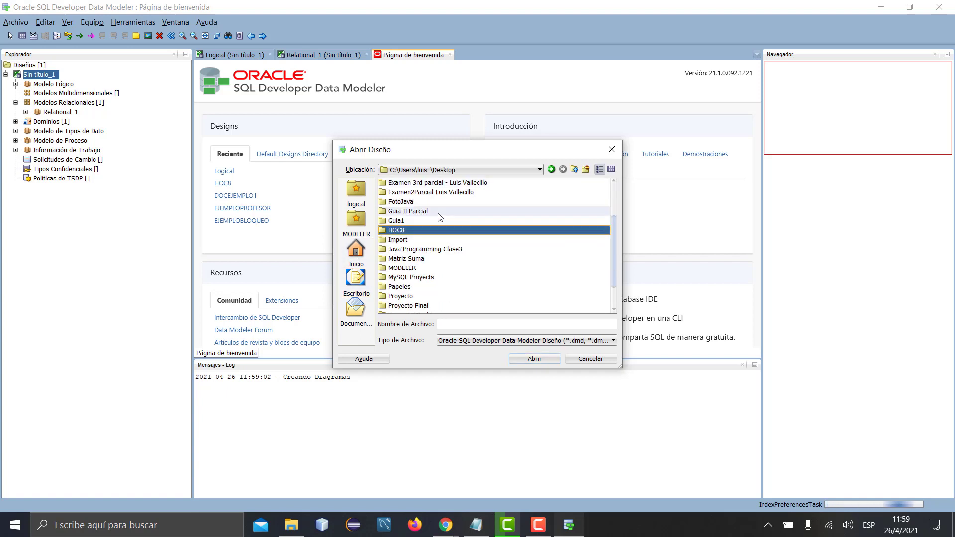
pyautogui.click(514, 363)
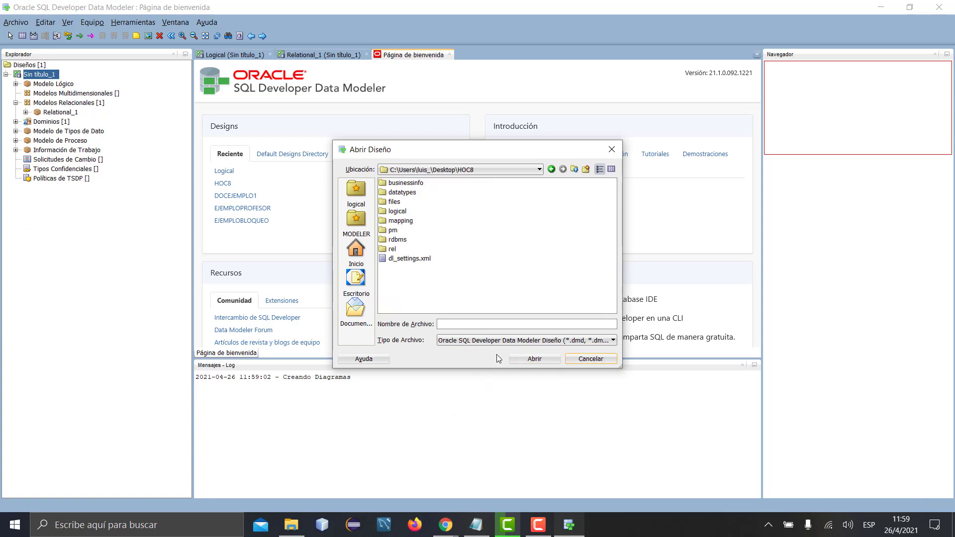
# Check the mapping subfolder for a design file and return to the HOC8 folder
pyautogui.doubleClick(407, 222)
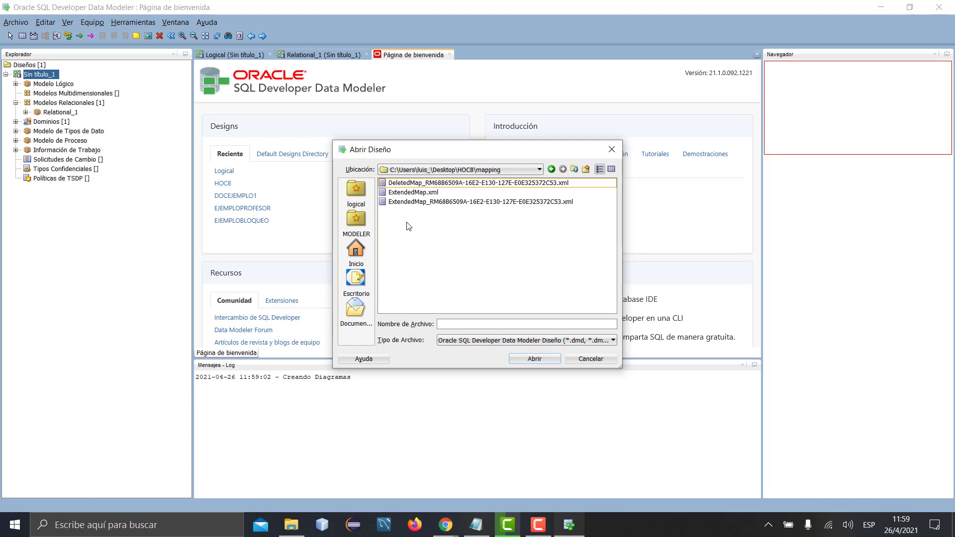
pyautogui.click(539, 170)
pyautogui.click(511, 212)
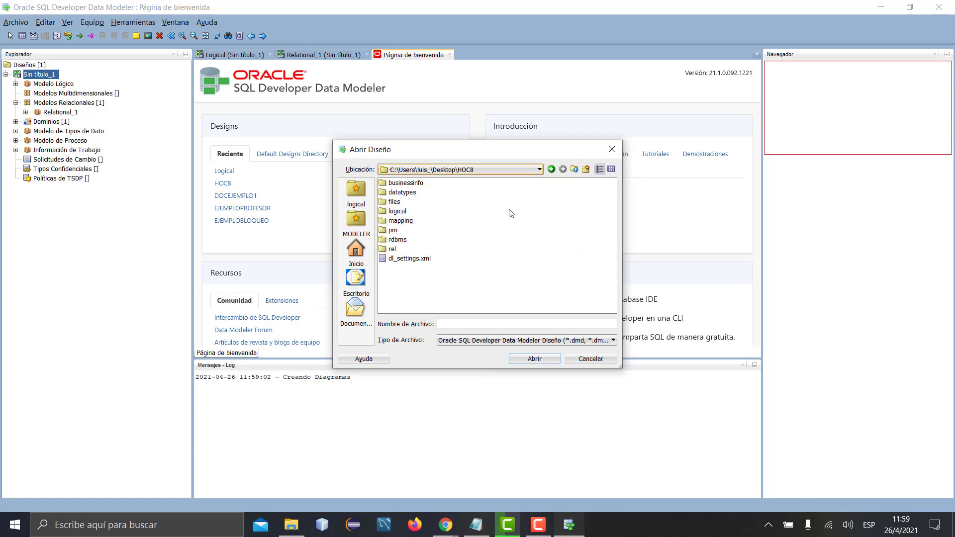
# Open HOC8_RDBMSSites.xml from the rdbms subfolder as a design and accept the old-format warning
pyautogui.doubleClick(438, 243)
pyautogui.click(463, 185)
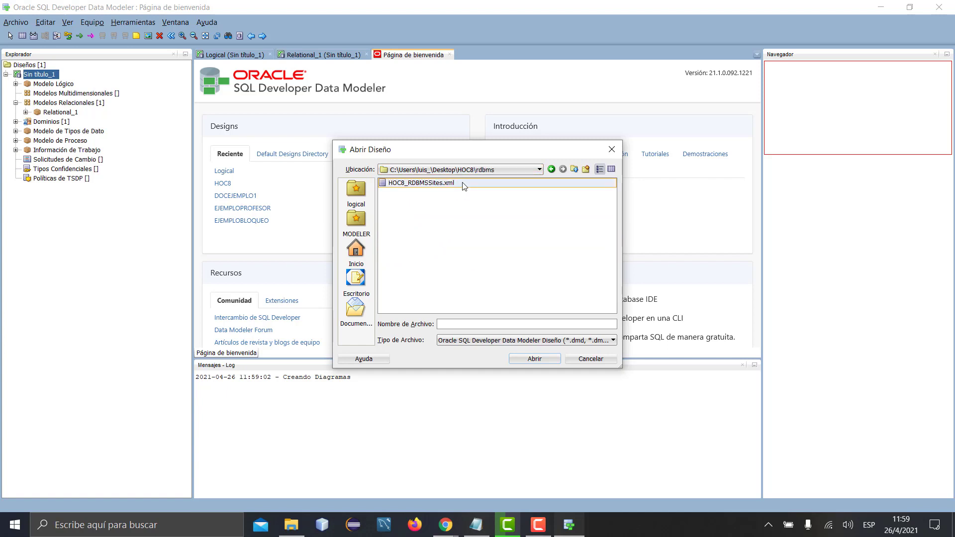
pyautogui.doubleClick(464, 185)
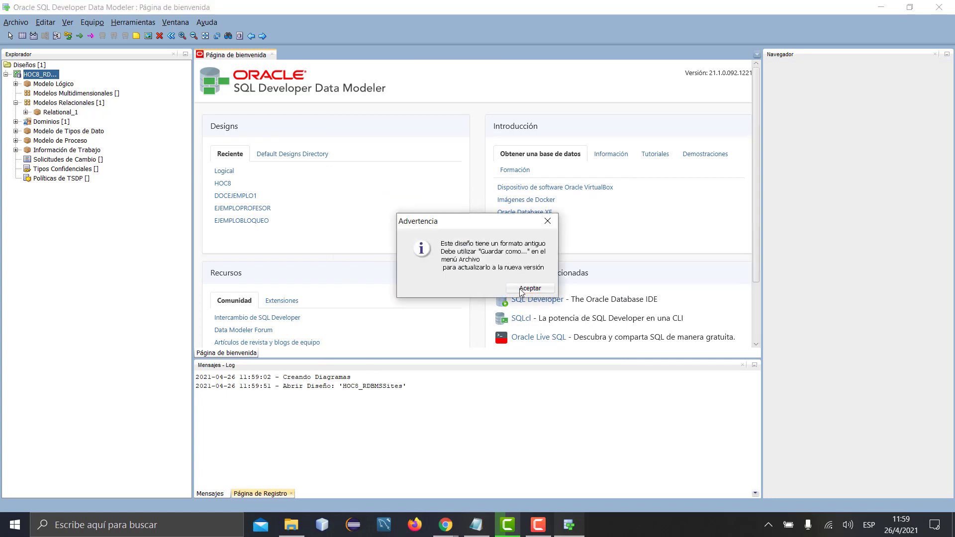
pyautogui.click(520, 288)
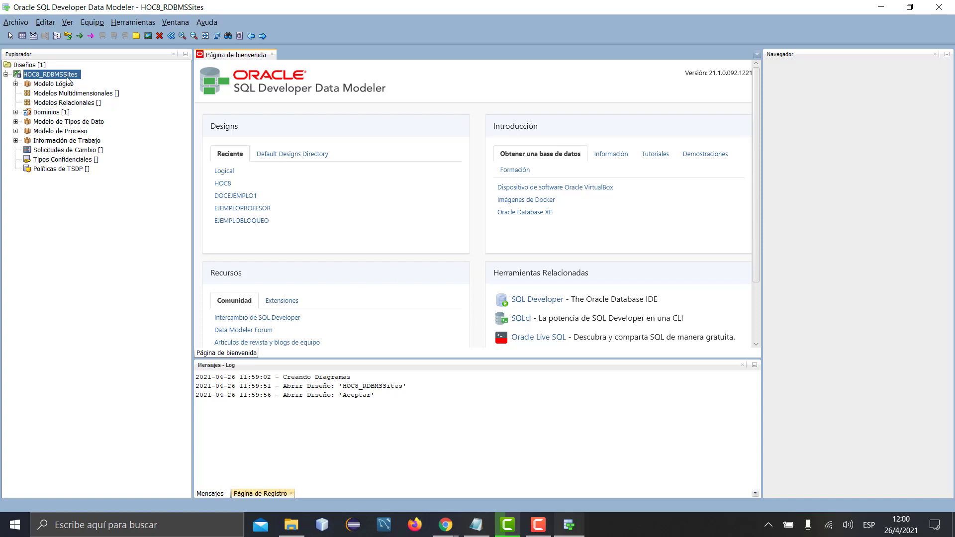
# Close the HOC8_RDBMSSites design without saving its changes
pyautogui.rightClick(59, 80)
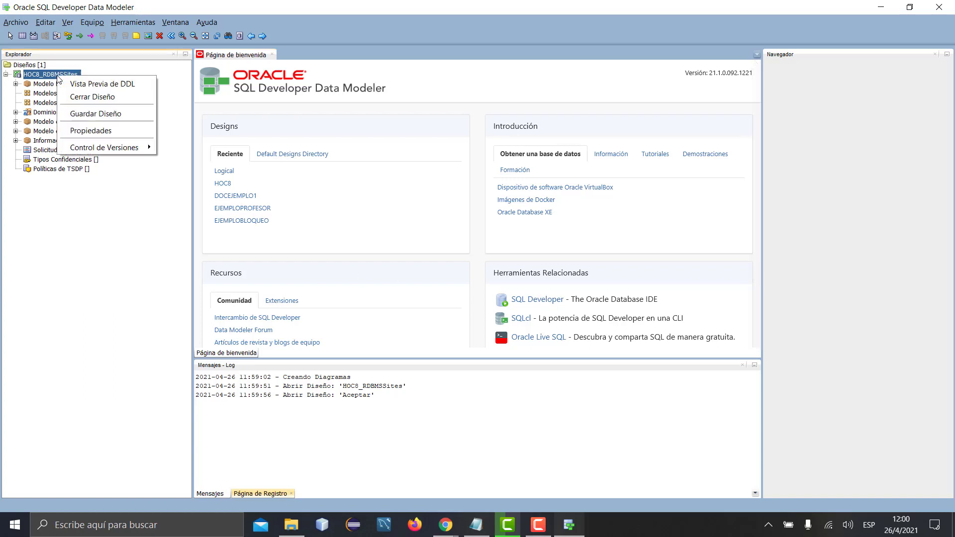
pyautogui.click(75, 97)
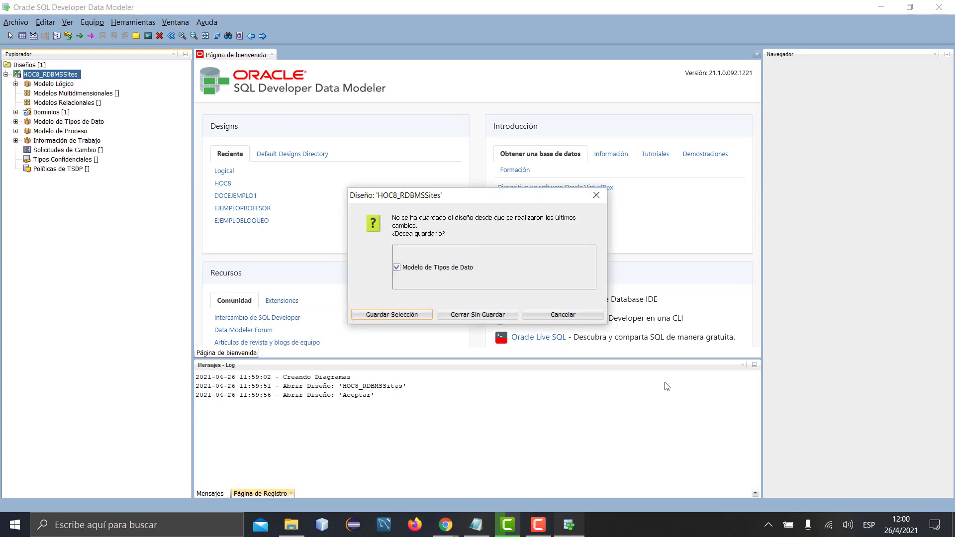
pyautogui.click(469, 315)
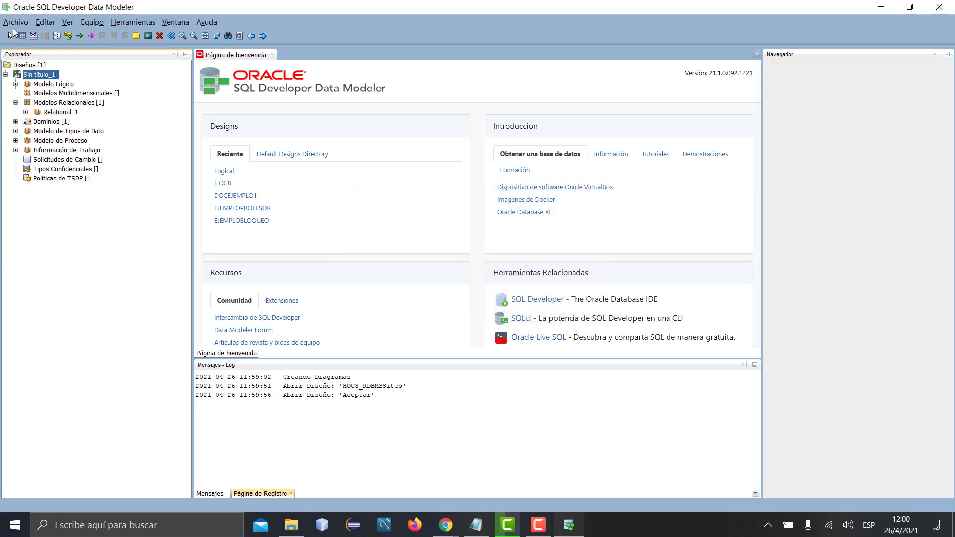
# Open dl_settings.xml from the Desktop's HOC8 folder as a design and accept the old-format warning
pyautogui.click(17, 24)
pyautogui.click(22, 38)
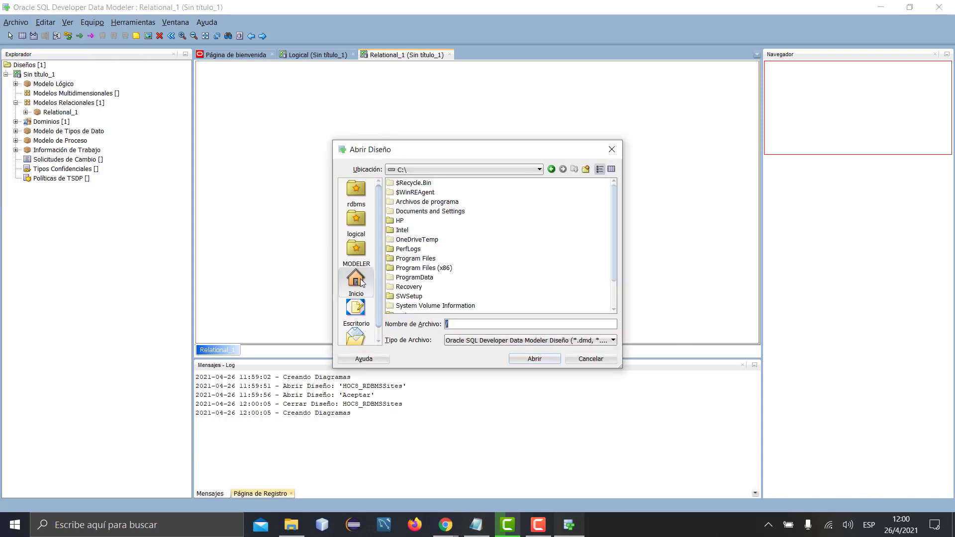
pyautogui.click(356, 309)
pyautogui.click(404, 287)
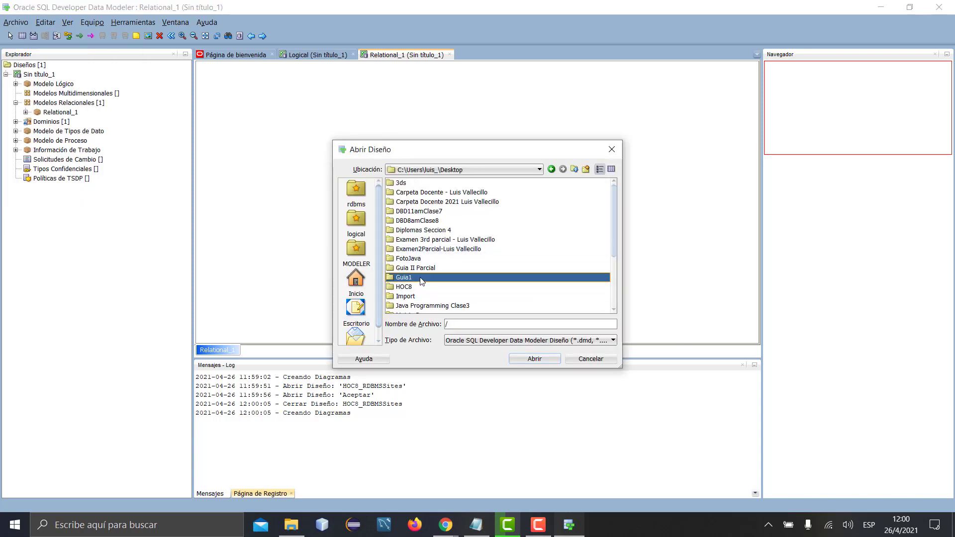
pyautogui.doubleClick(404, 287)
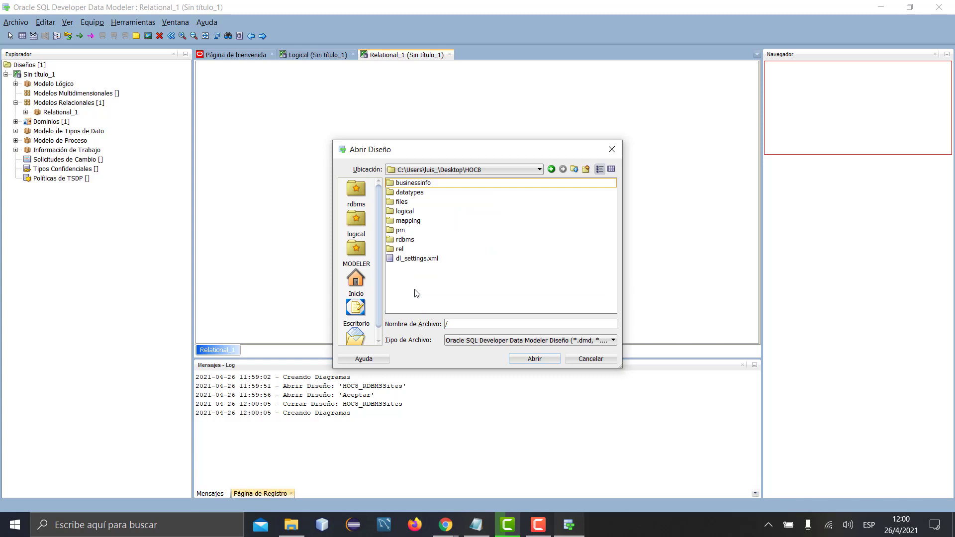
pyautogui.doubleClick(421, 259)
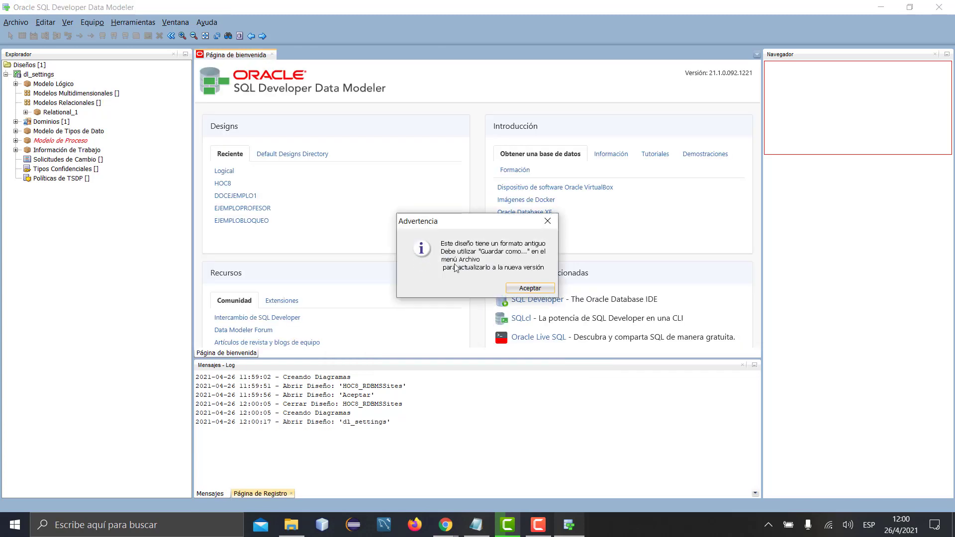
pyautogui.click(516, 291)
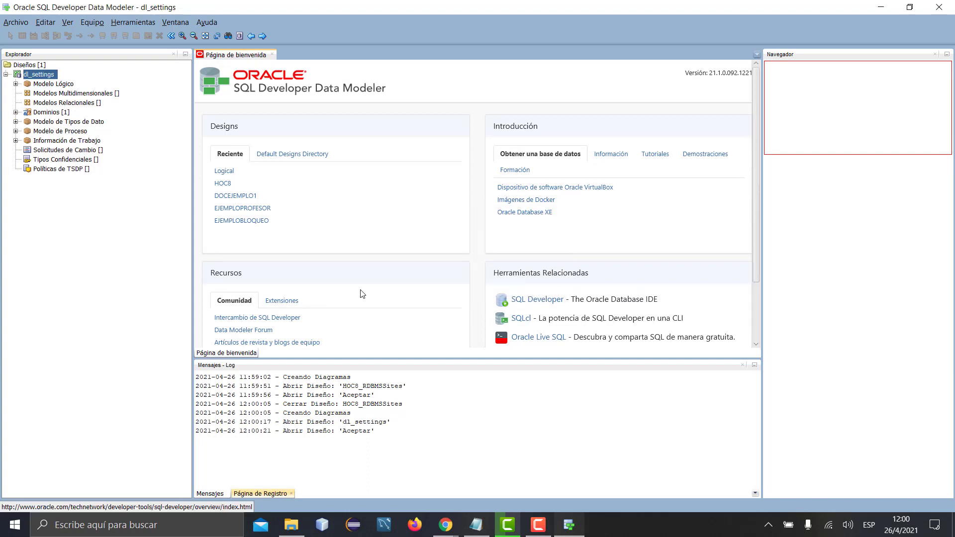
# Expand the logical model of the dl_settings design to examine its entities and relations
pyautogui.doubleClick(30, 85)
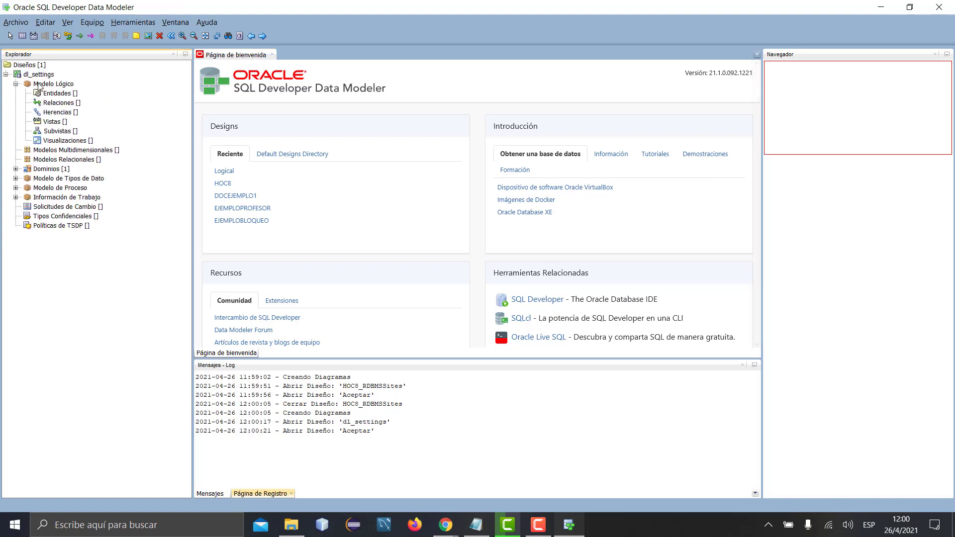
pyautogui.click(16, 22)
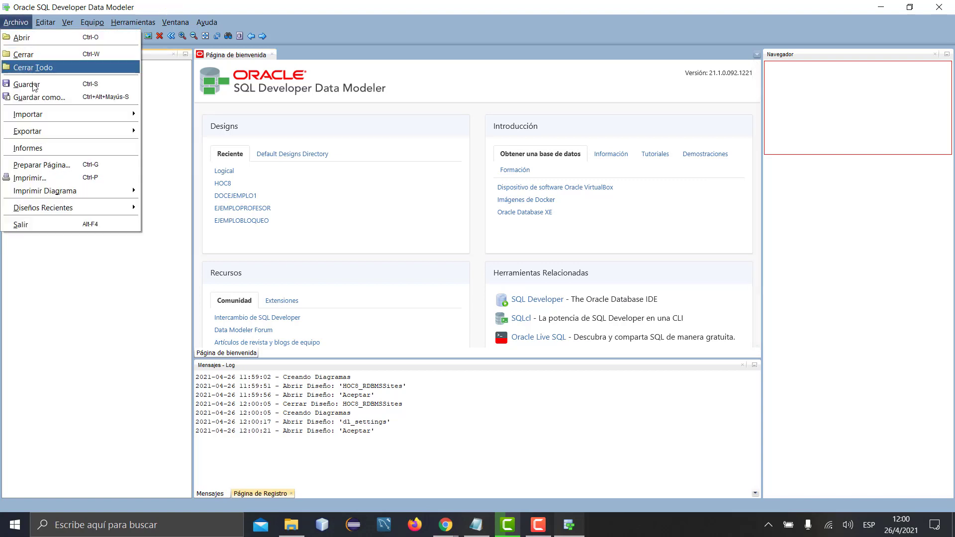
pyautogui.click(41, 24)
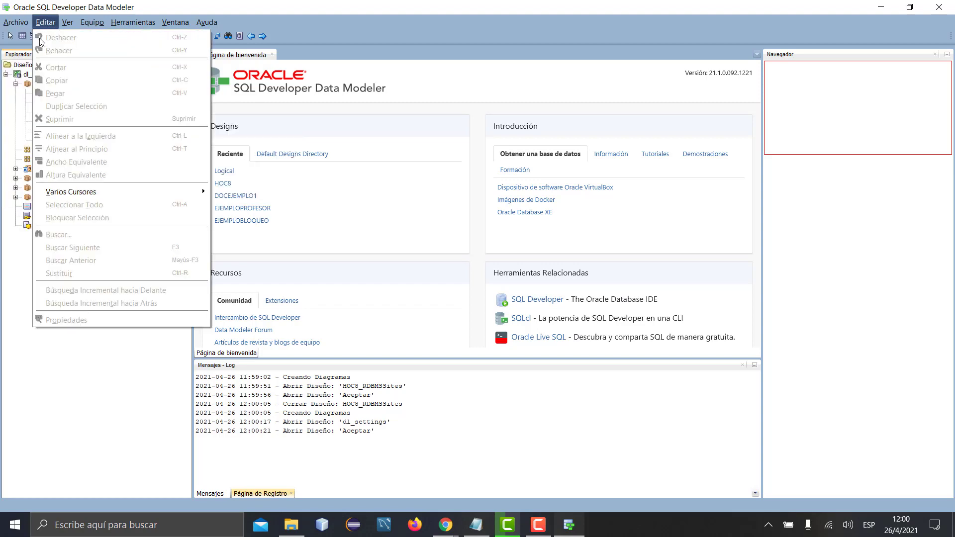
# Browse to the HOC8 folder in the Abrir Diseño dialog, check its files subfolder and return to HOC8
pyautogui.moveTo(22, 25)
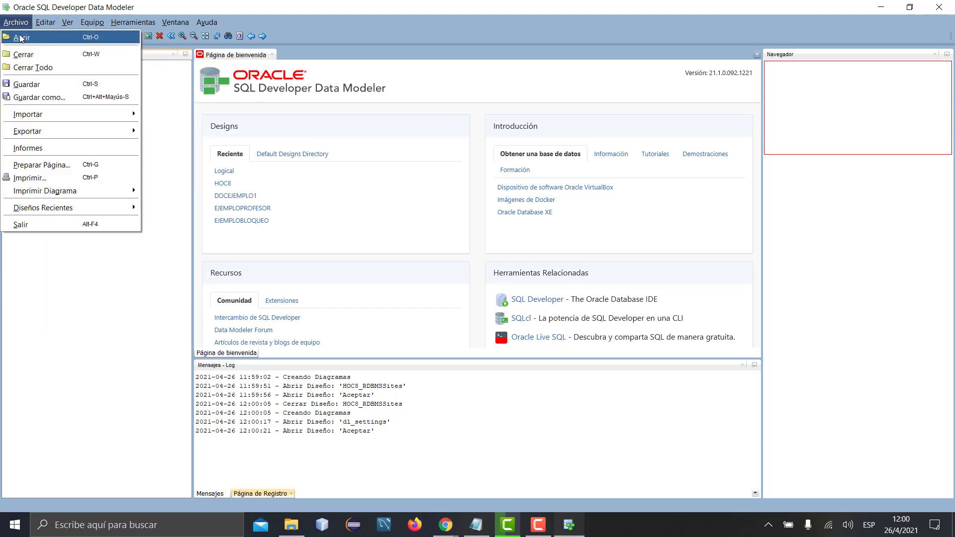
pyautogui.click(22, 38)
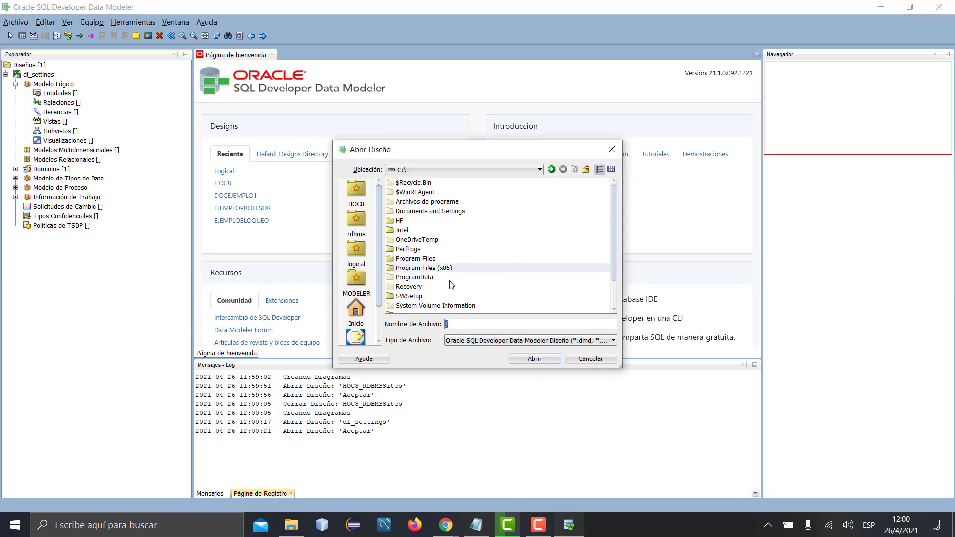
pyautogui.click(367, 310)
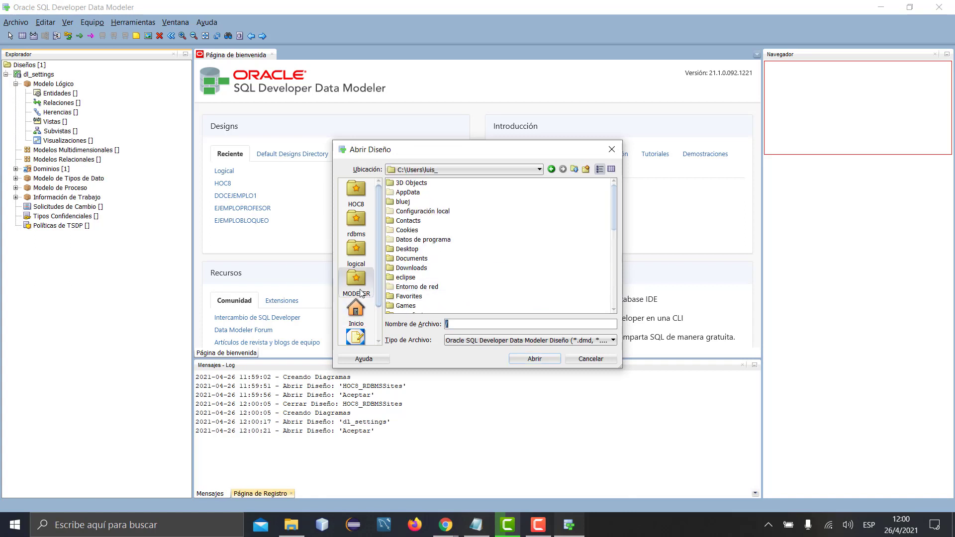
pyautogui.click(354, 191)
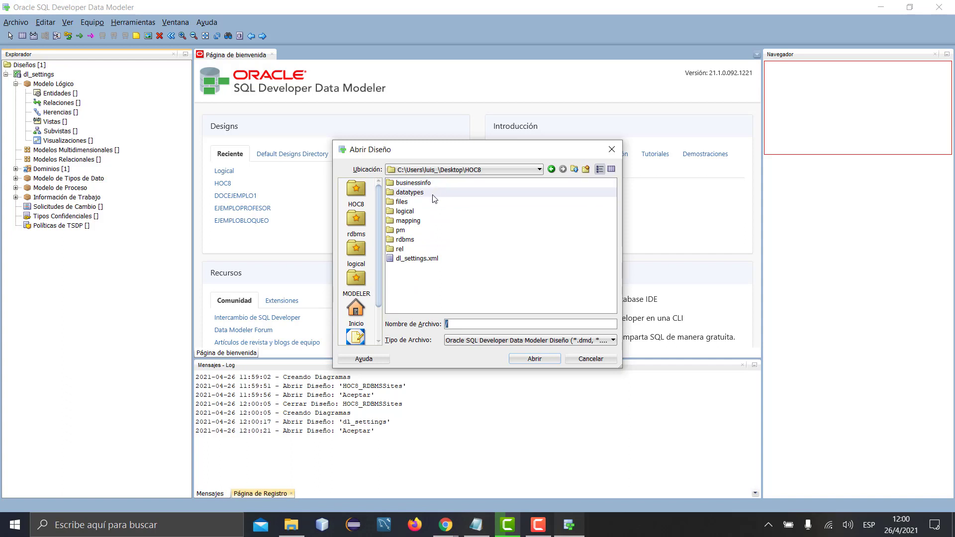
pyautogui.doubleClick(415, 203)
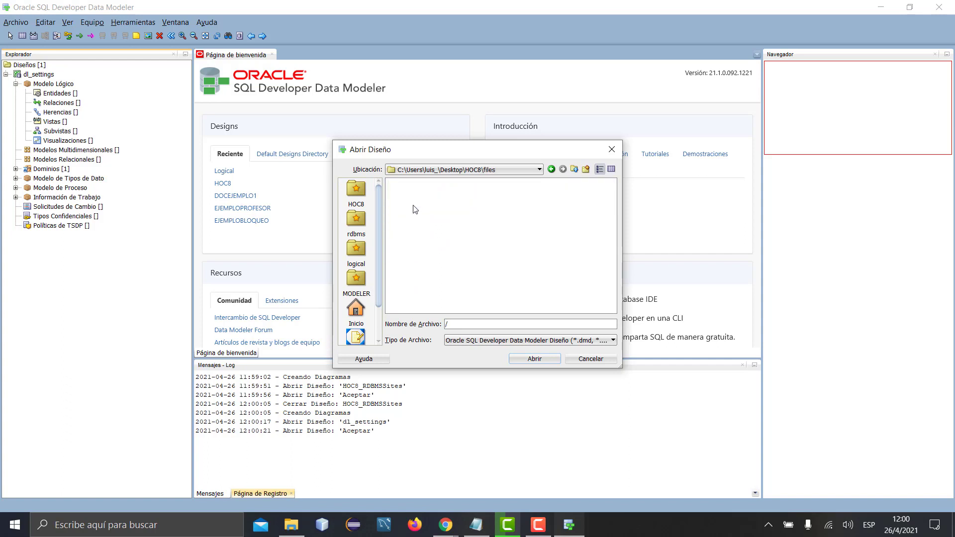
pyautogui.click(539, 169)
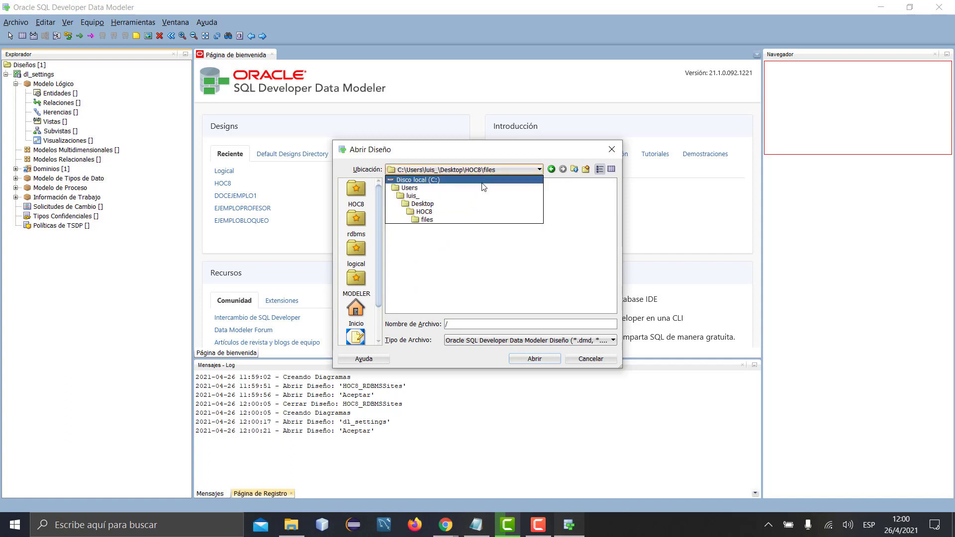
pyautogui.click(477, 208)
# Check the datatypes, businessinfo and rel subfolders of HOC8 for a design file, and cancel the Abrir Diseño dialog
pyautogui.doubleClick(497, 192)
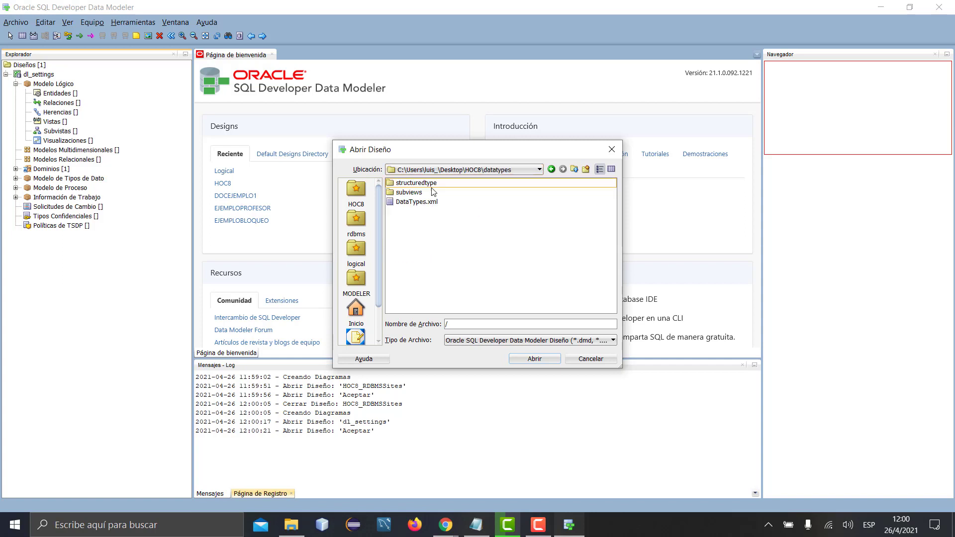
pyautogui.click(552, 170)
pyautogui.doubleClick(468, 185)
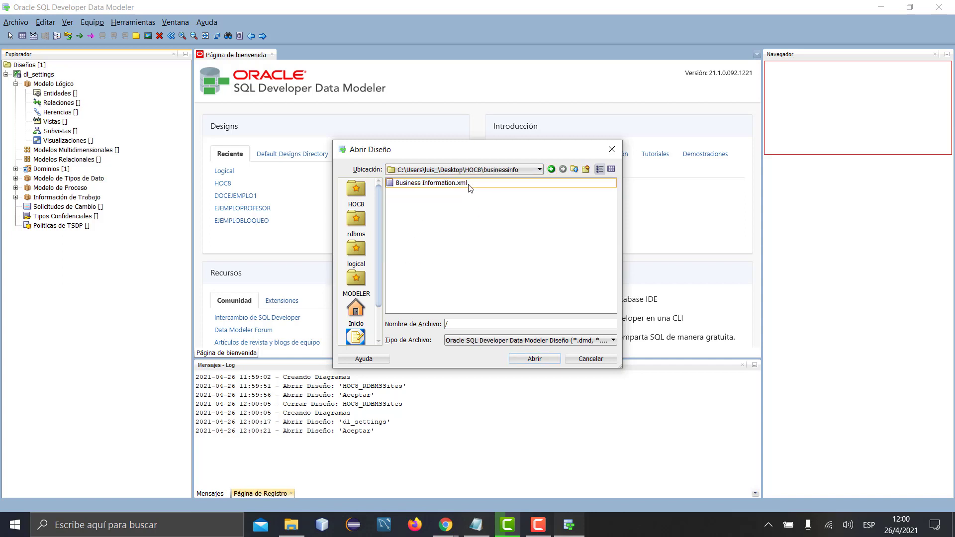
pyautogui.click(552, 169)
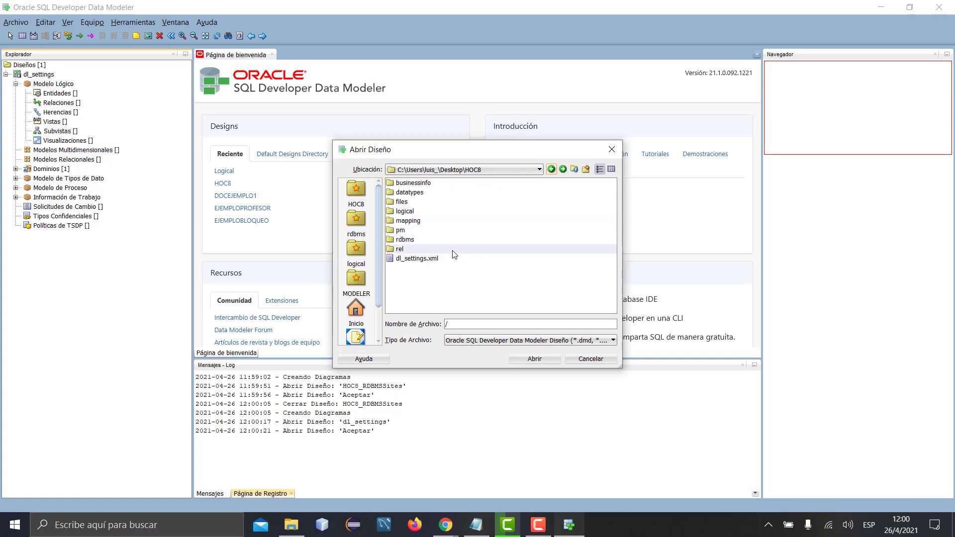
pyautogui.doubleClick(476, 248)
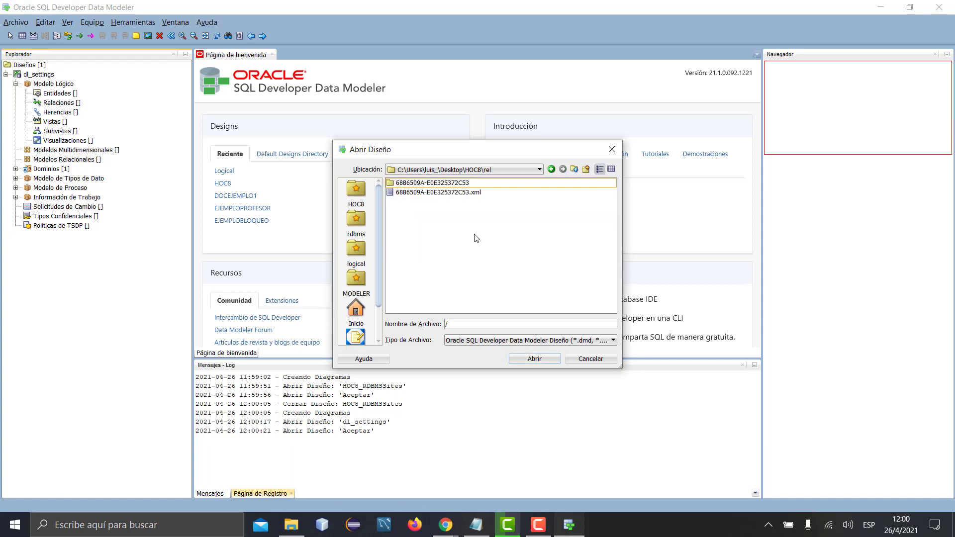
pyautogui.click(555, 170)
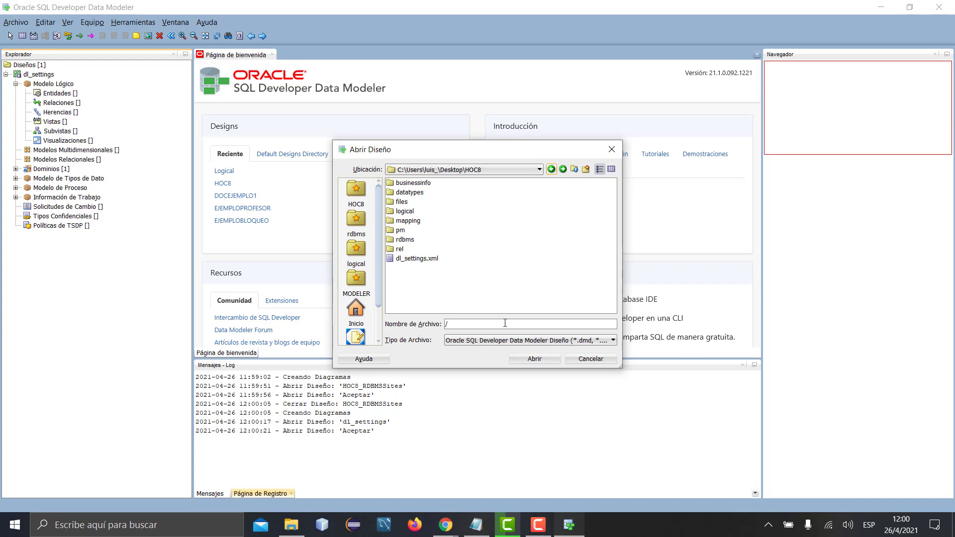
pyautogui.click(505, 339)
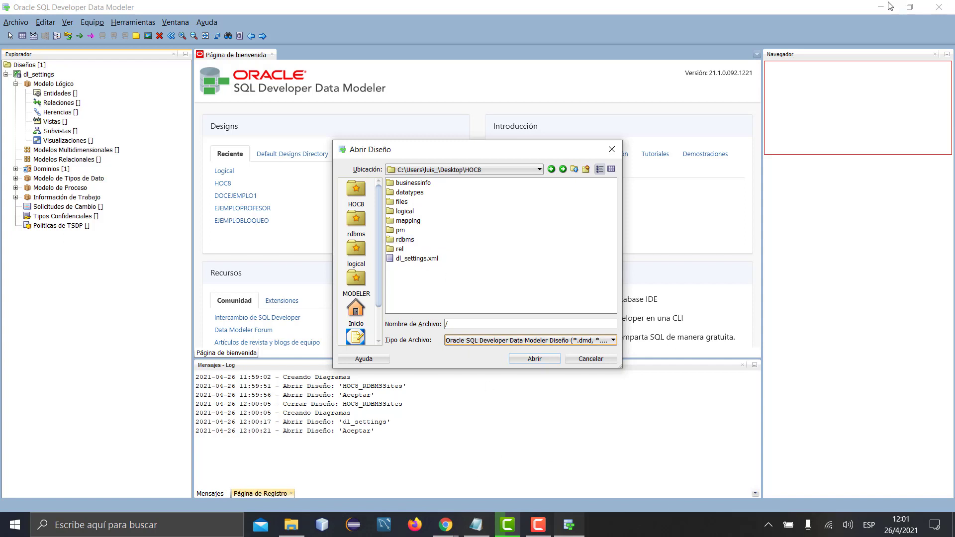
pyautogui.click(590, 359)
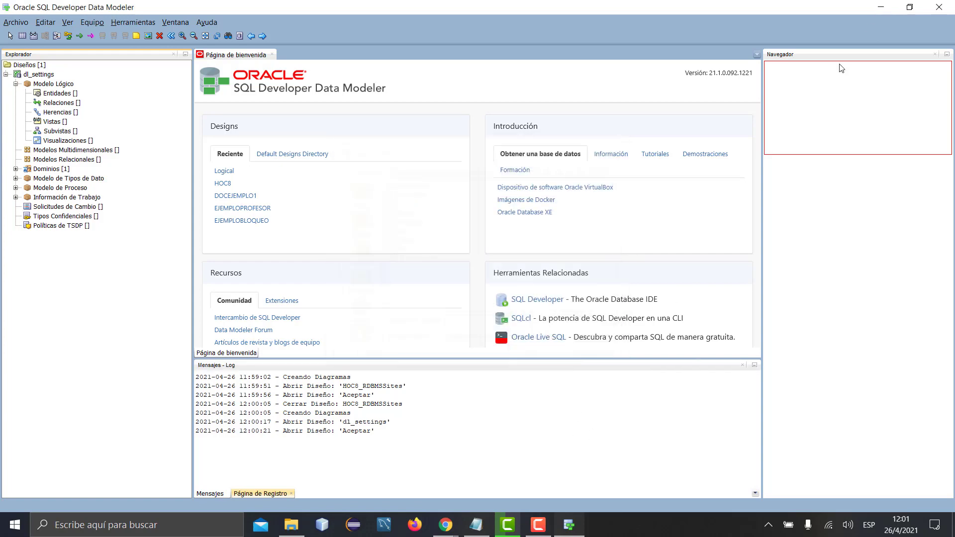
# Inspect the HOC8 folder in File Explorer, close it, and move HOC8.dmd from the desktop into that folder
pyautogui.click(880, 12)
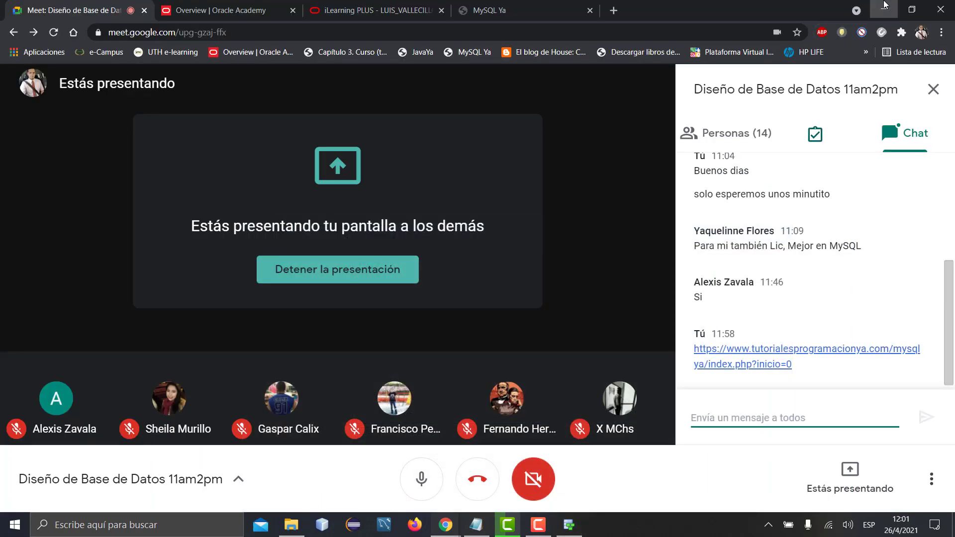
pyautogui.click(882, 9)
pyautogui.doubleClick(388, 381)
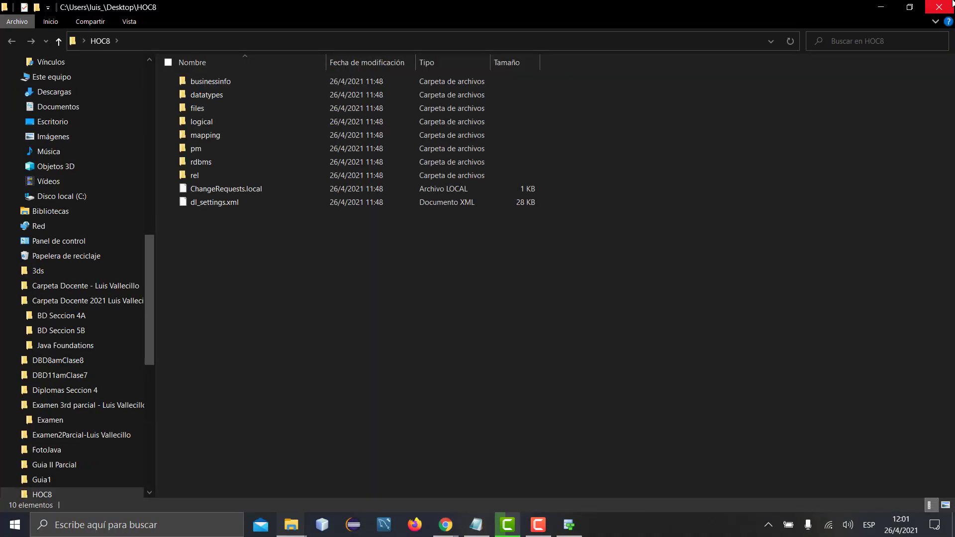
pyautogui.click(940, 7)
pyautogui.moveTo(387, 456); pyautogui.dragTo(390, 391)
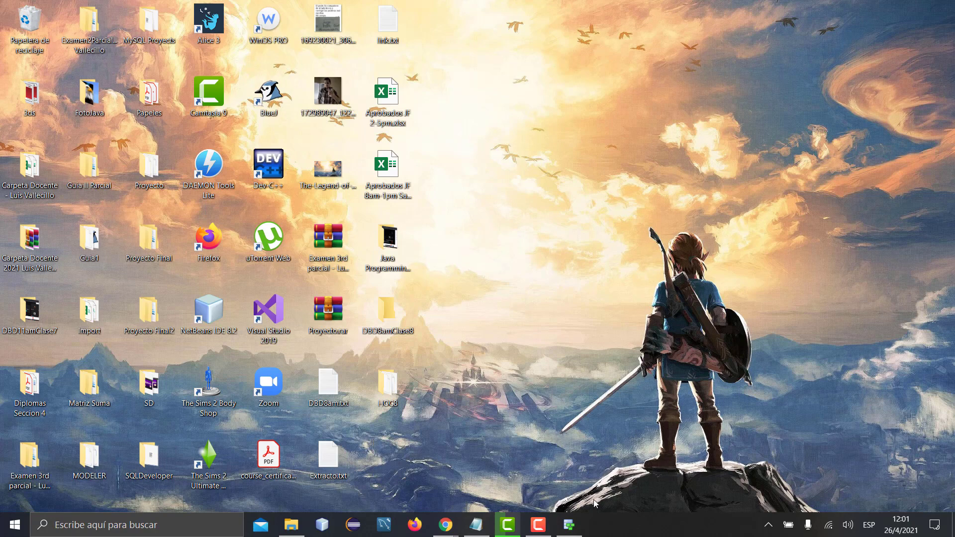
# Switch back to Data Modeler and open the HOC8.dmd design from the Desktop's HOC8 folder
pyautogui.click(570, 525)
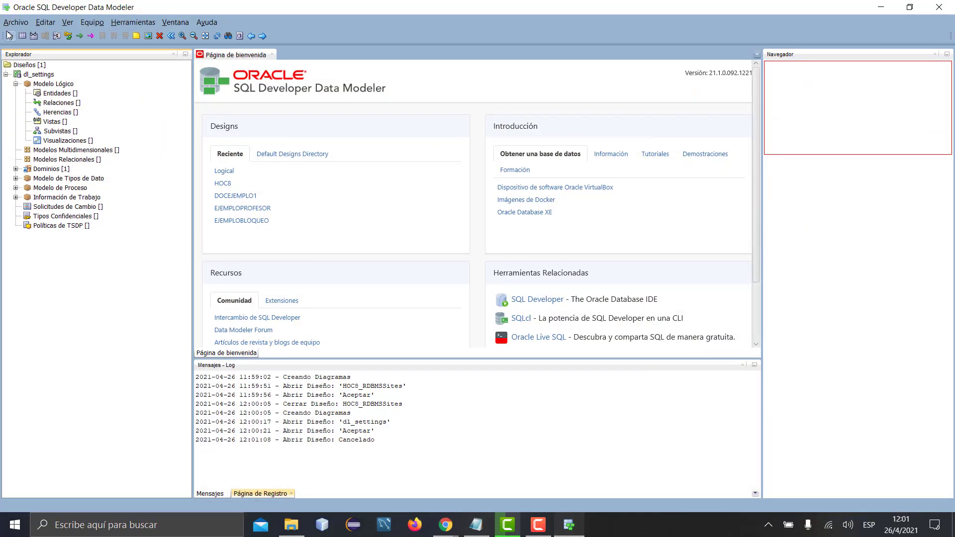
pyautogui.click(16, 22)
pyautogui.click(18, 34)
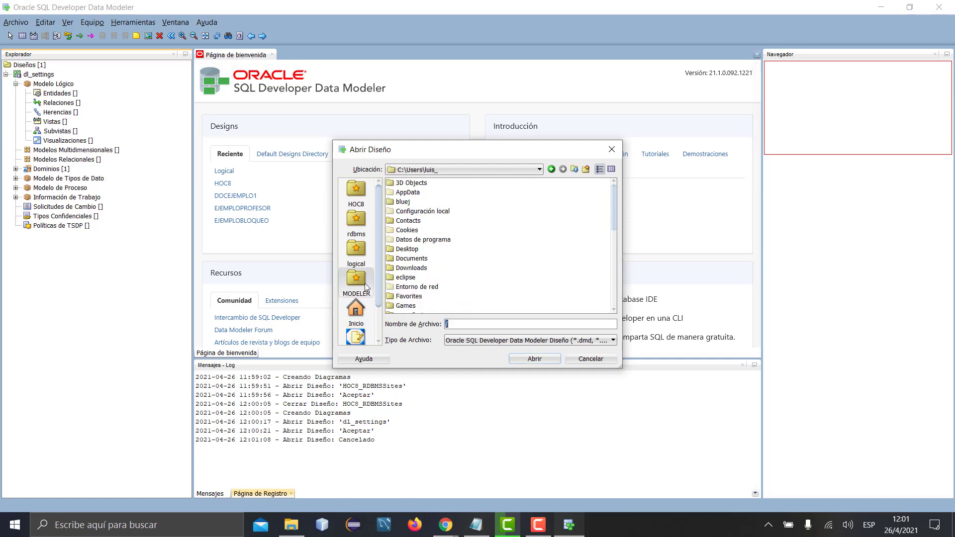
pyautogui.scroll(-1, 356, 308)
pyautogui.click(356, 295)
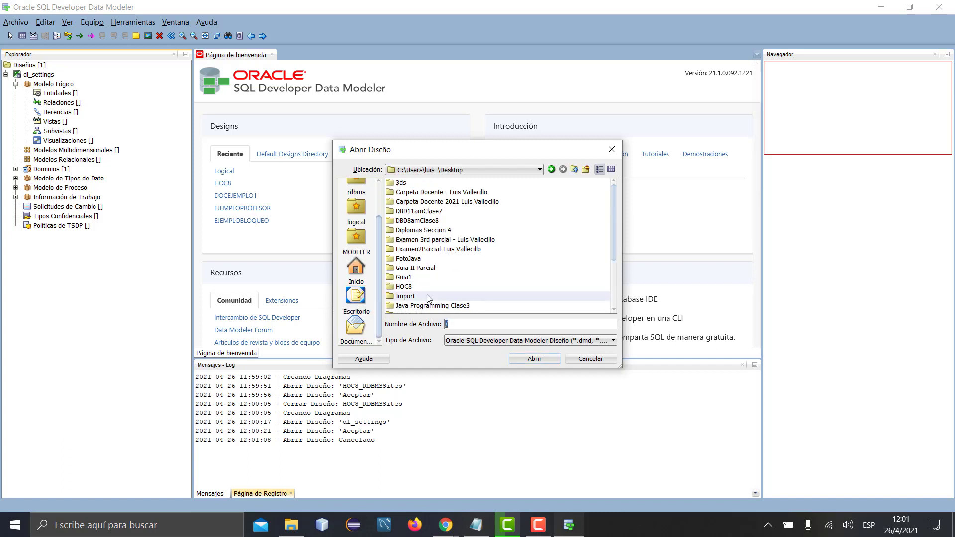
pyautogui.doubleClick(404, 287)
pyautogui.click(427, 269)
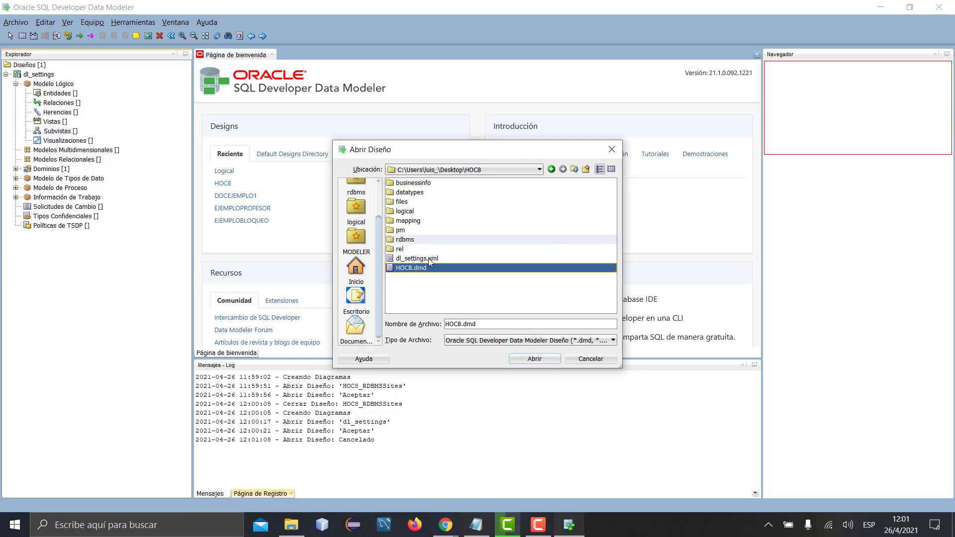
pyautogui.click(542, 361)
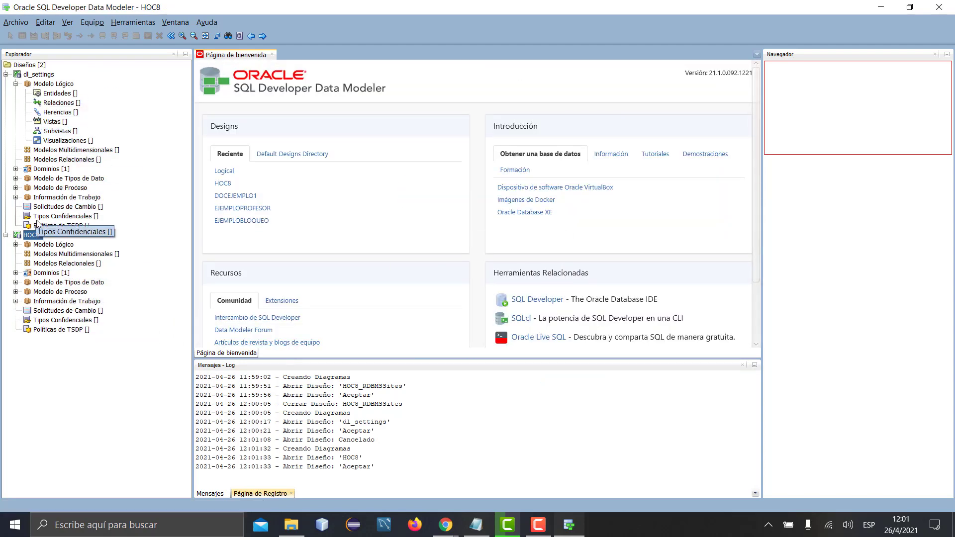
# Expand the logical model of the HOC8 design and close the welcome page
pyautogui.click(16, 244)
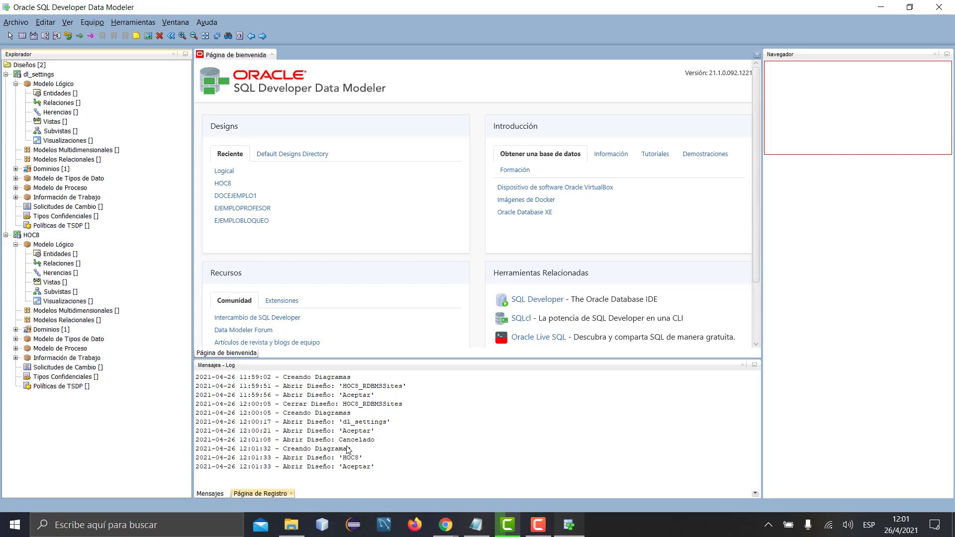
pyautogui.click(273, 55)
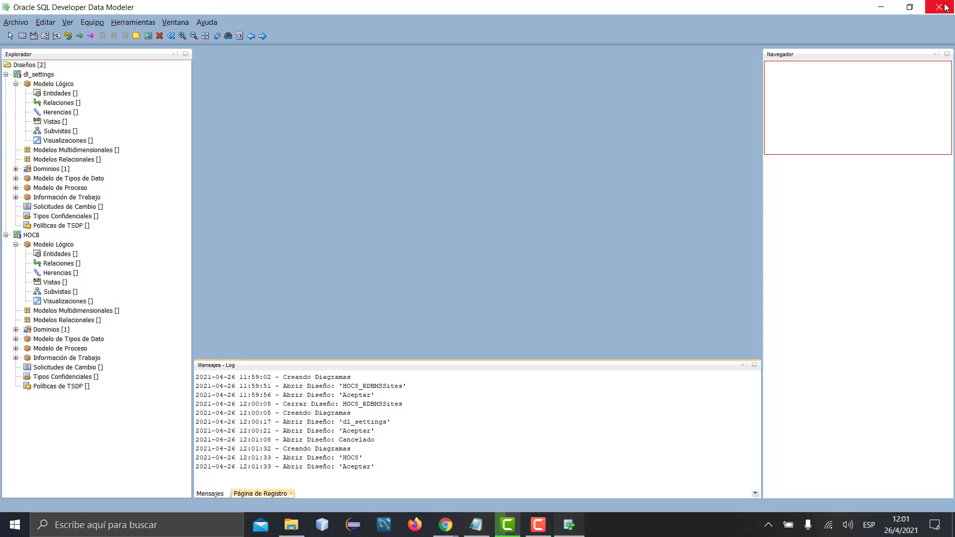
pyautogui.click(879, 12)
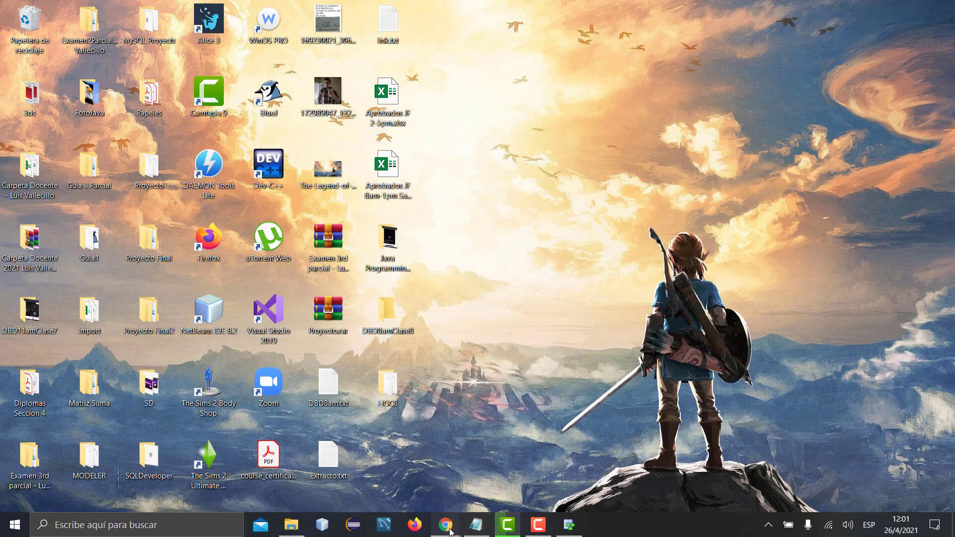
pyautogui.click(569, 525)
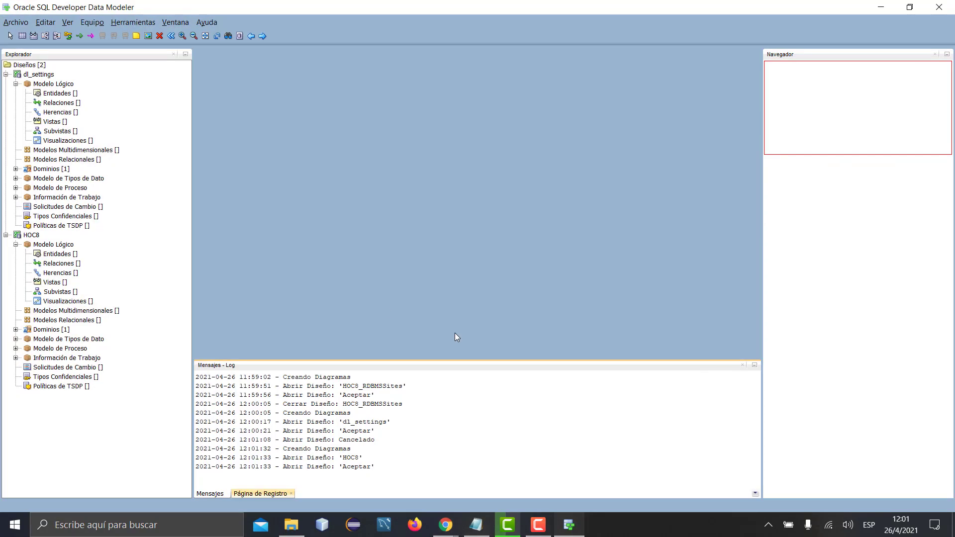
# View the general properties of the HOC8 design's logical model and accept the dialog
pyautogui.click(38, 236)
pyautogui.doubleClick(41, 248)
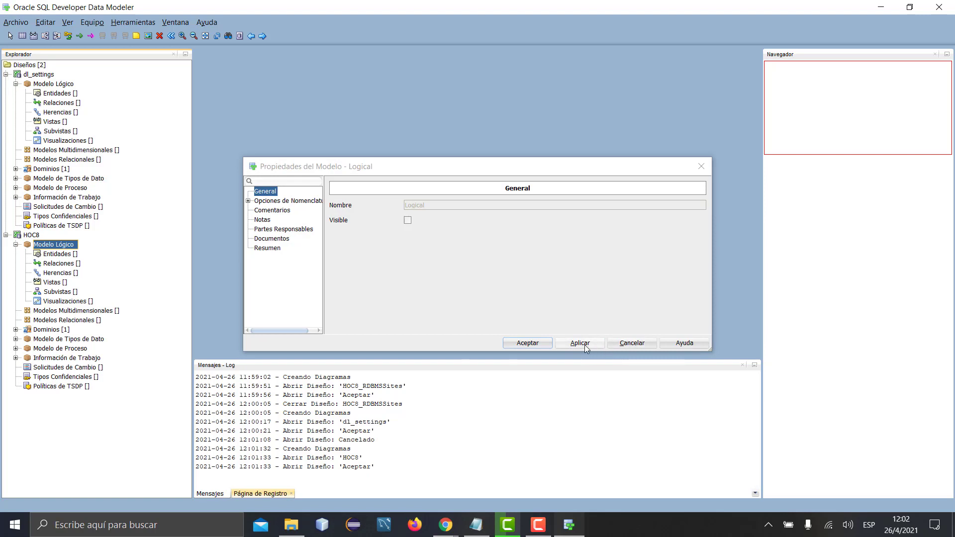
pyautogui.click(525, 344)
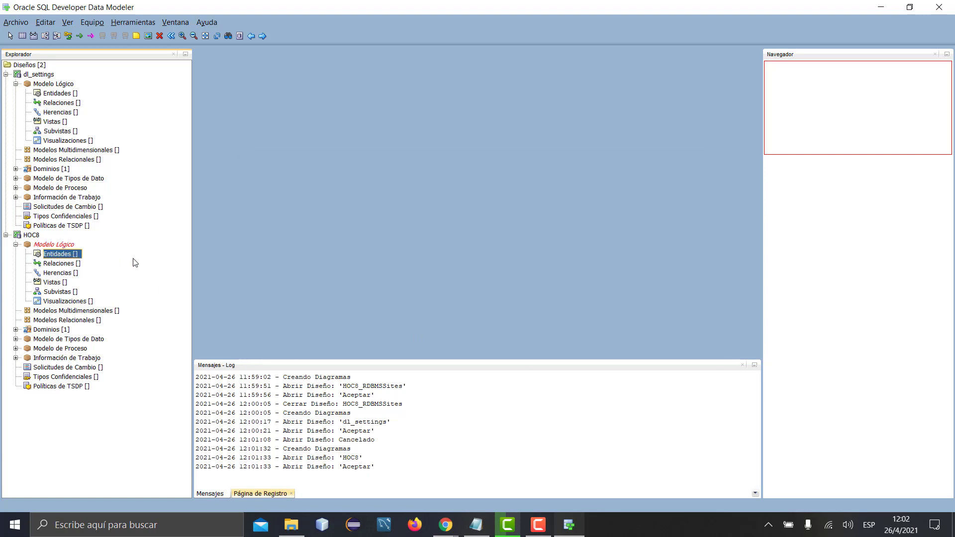
# View the HOC8 logical model's properties, cancel the dialog, and check its entities, relations, inheritances, subviews and displays in the design tree
pyautogui.doubleClick(65, 245)
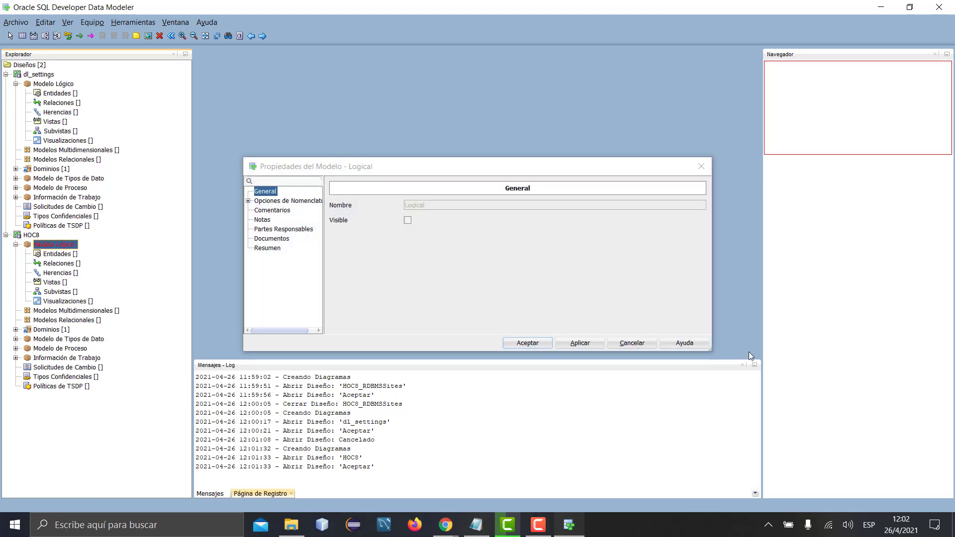
pyautogui.click(639, 346)
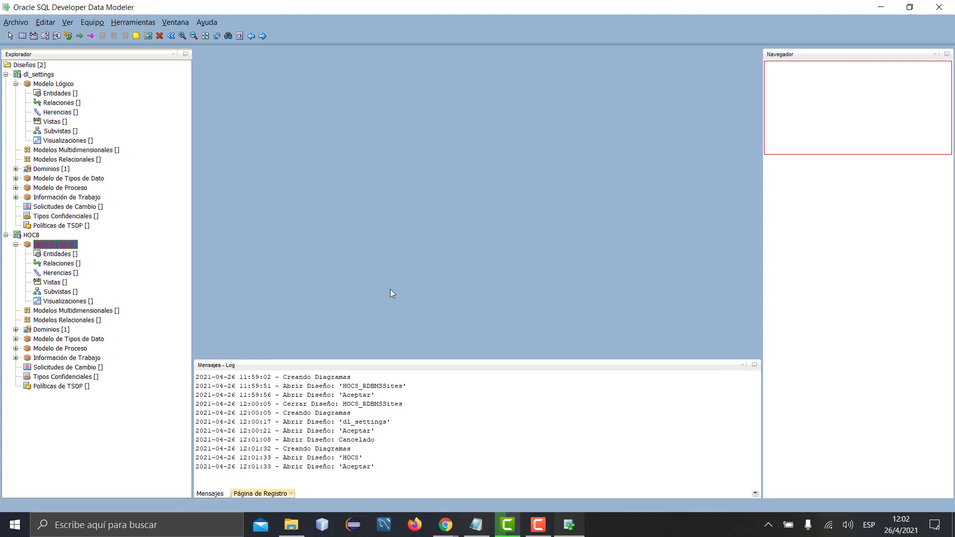
pyautogui.click(67, 254)
pyautogui.click(65, 264)
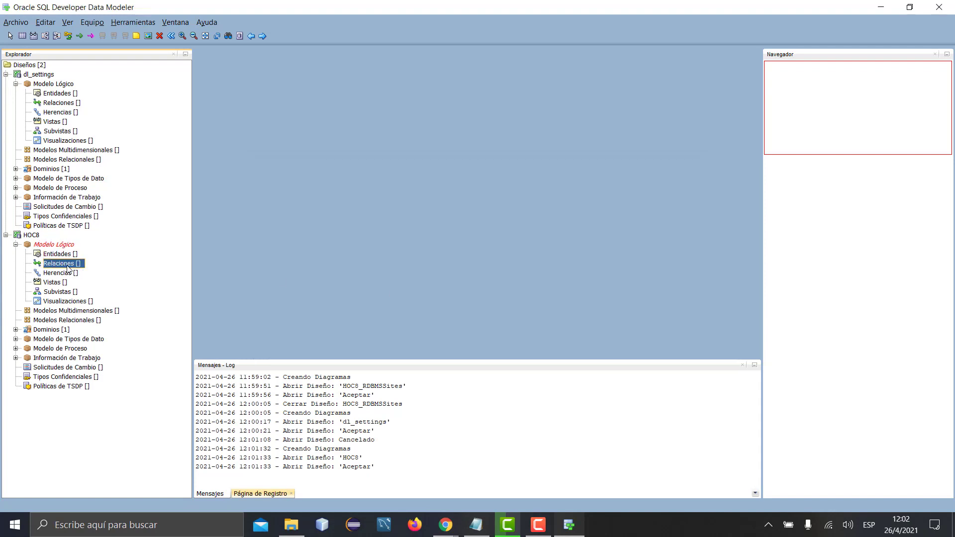
pyautogui.click(67, 273)
pyautogui.click(71, 294)
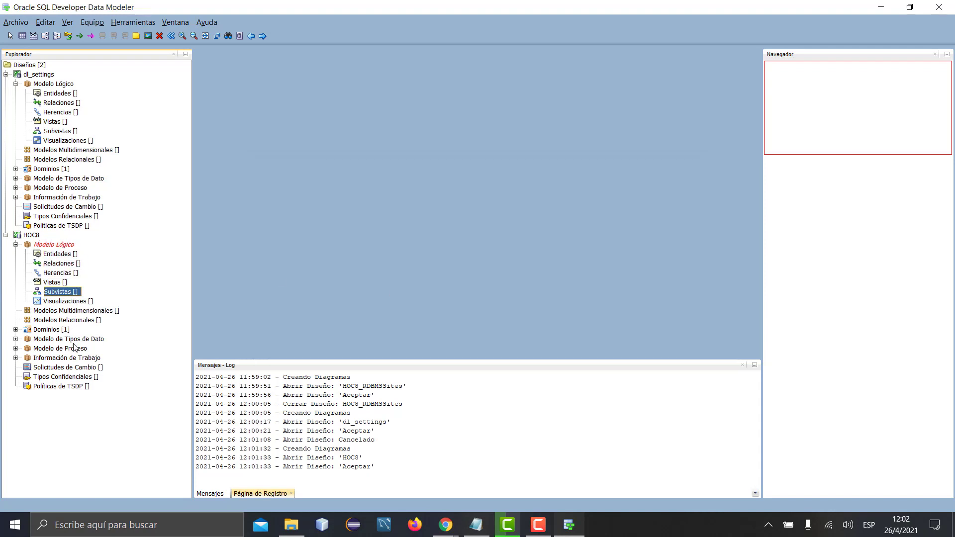
pyautogui.click(72, 302)
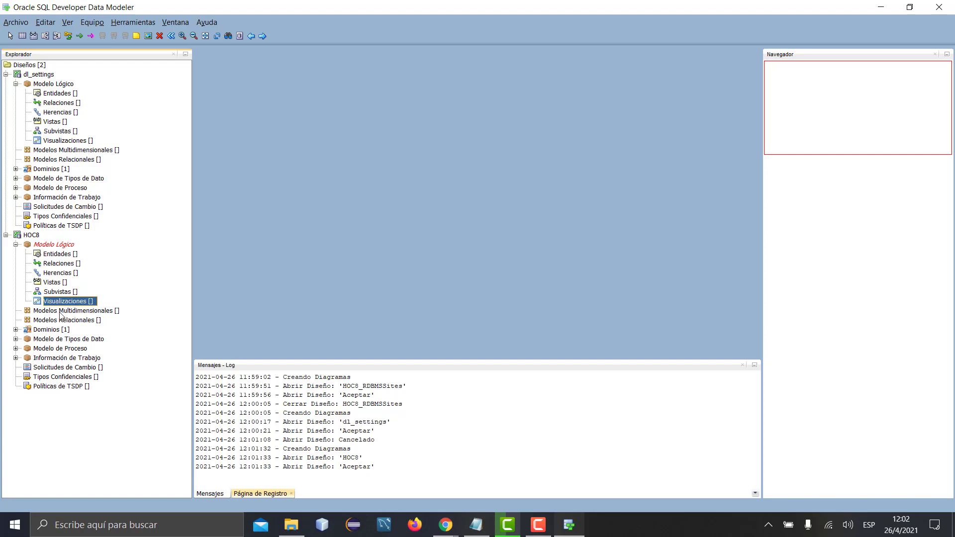
# Expand the HOC8 design's Dominios, Modelo de Tipos de Dato and Modelo de Proceso branches and examine their contents
pyautogui.click(15, 330)
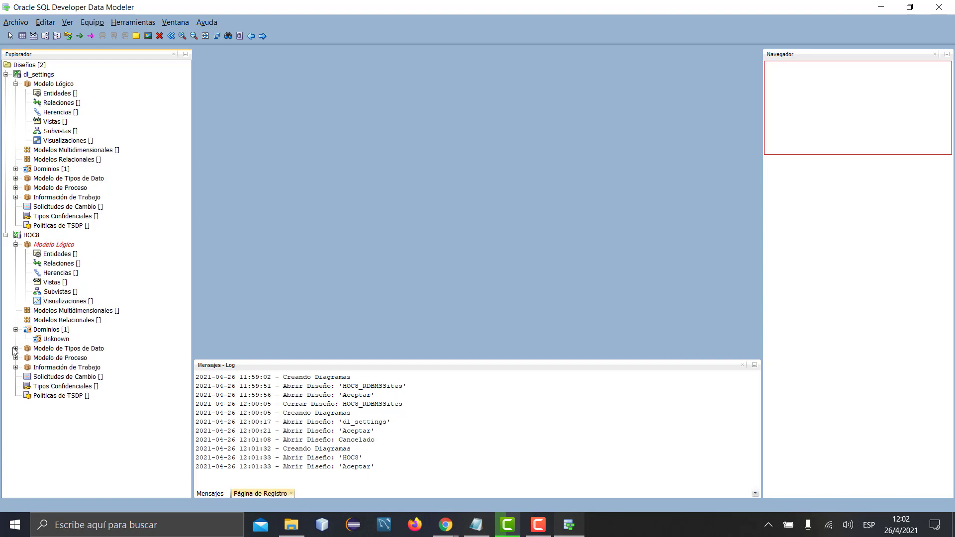
pyautogui.click(13, 350)
pyautogui.click(16, 349)
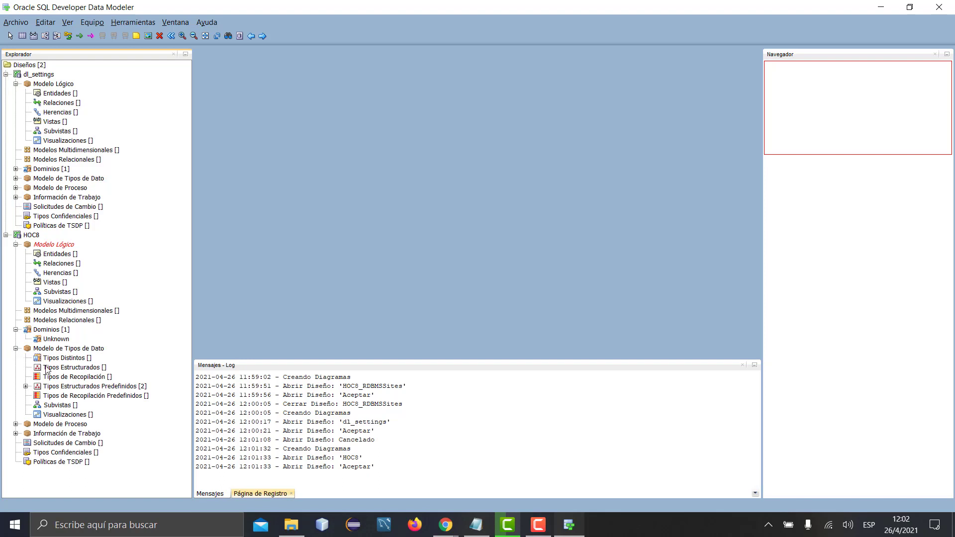
pyautogui.click(15, 426)
pyautogui.click(15, 424)
pyautogui.click(18, 423)
pyautogui.click(16, 424)
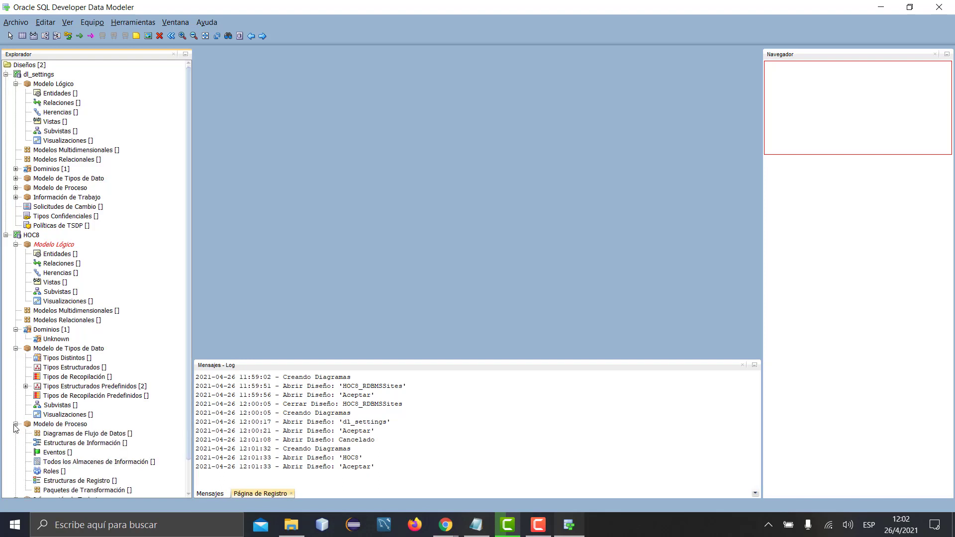
pyautogui.scroll(-2, 78, 420)
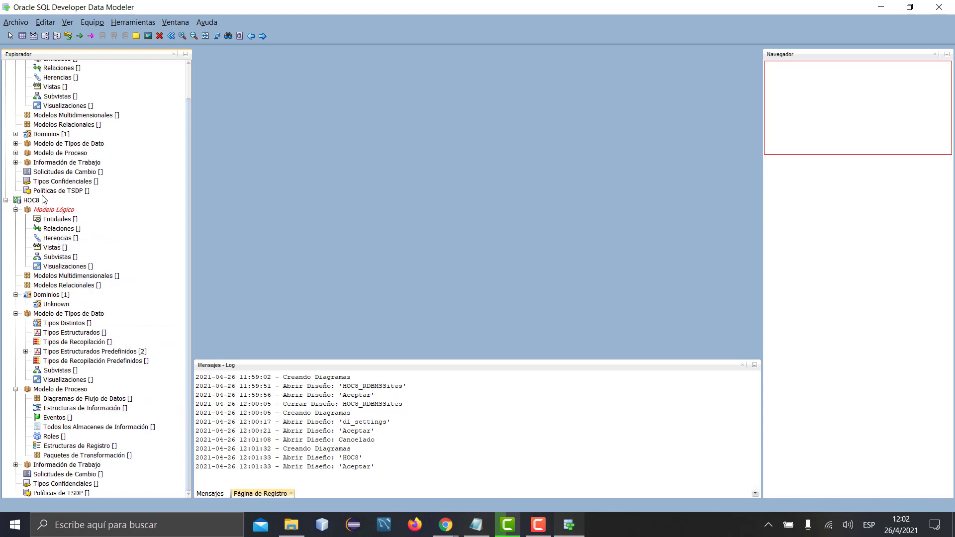
# Review the HOC8 design properties through to the Modelo Lógico diagram configuration and accept the dialog unchanged
pyautogui.click(33, 202)
pyautogui.doubleClick(36, 202)
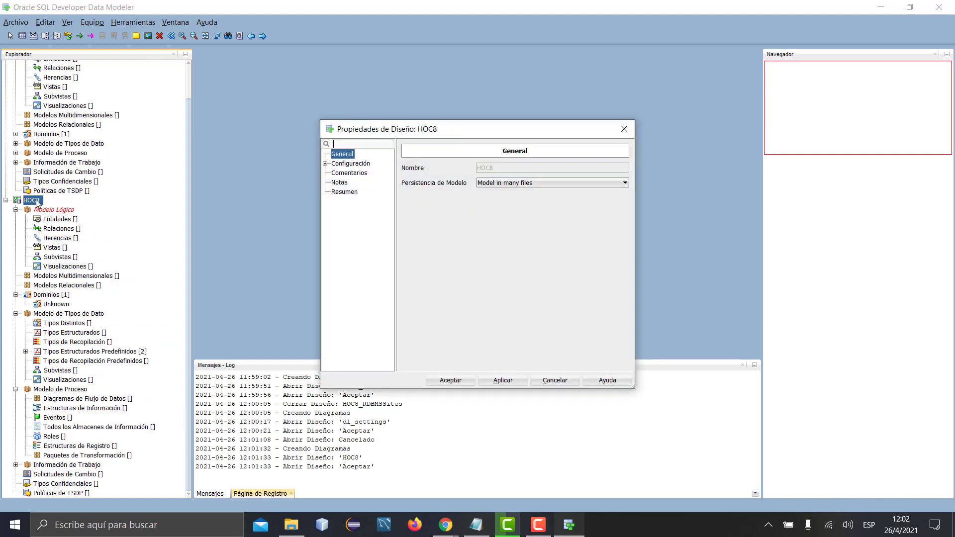
pyautogui.click(351, 164)
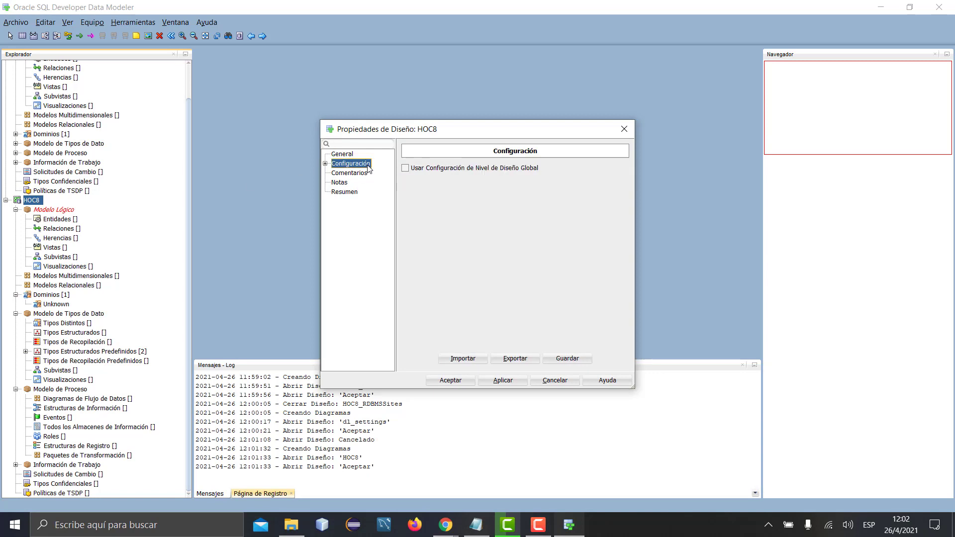
pyautogui.click(325, 164)
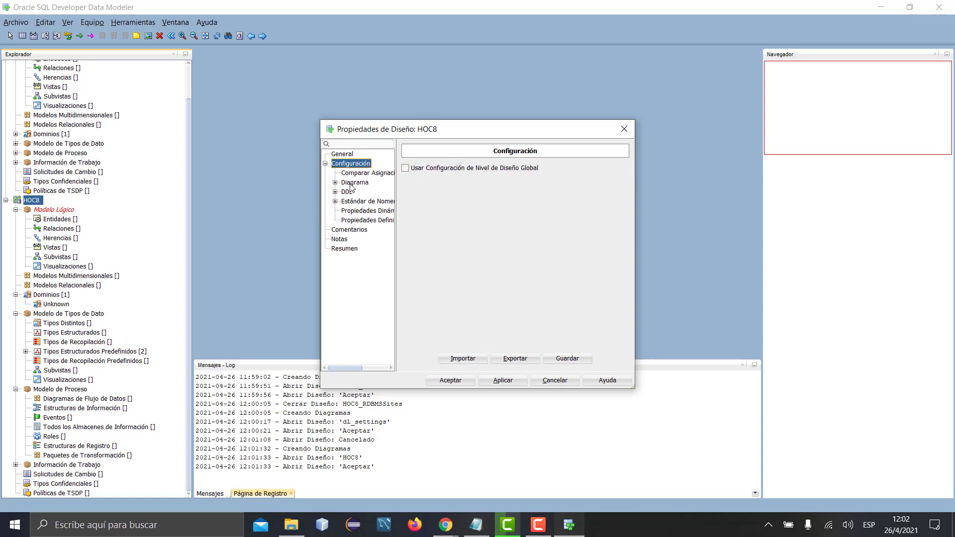
pyautogui.click(335, 183)
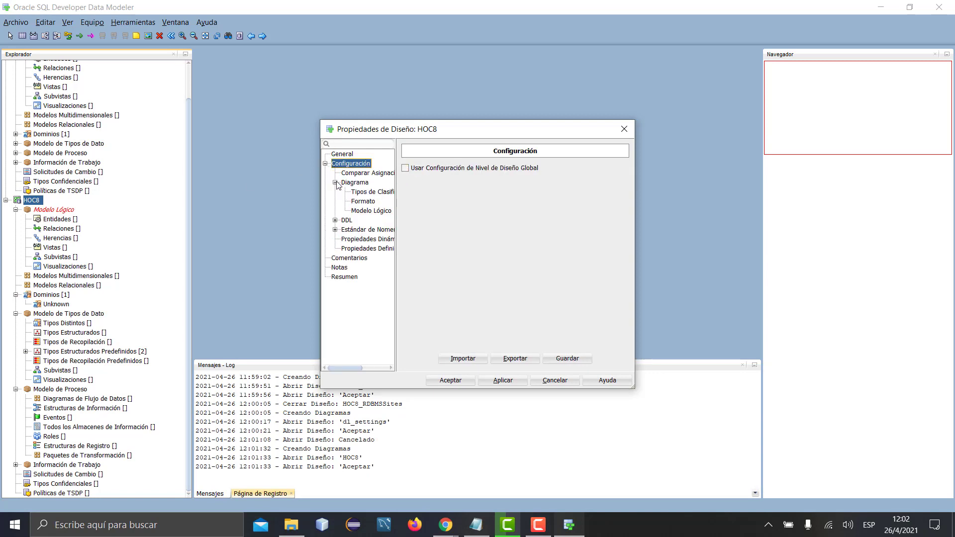
pyautogui.click(370, 211)
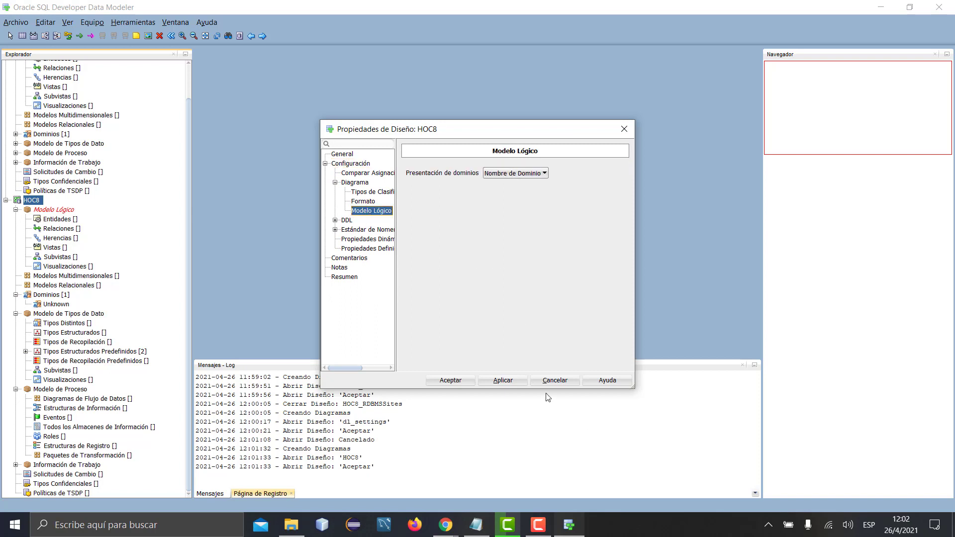
pyautogui.click(465, 383)
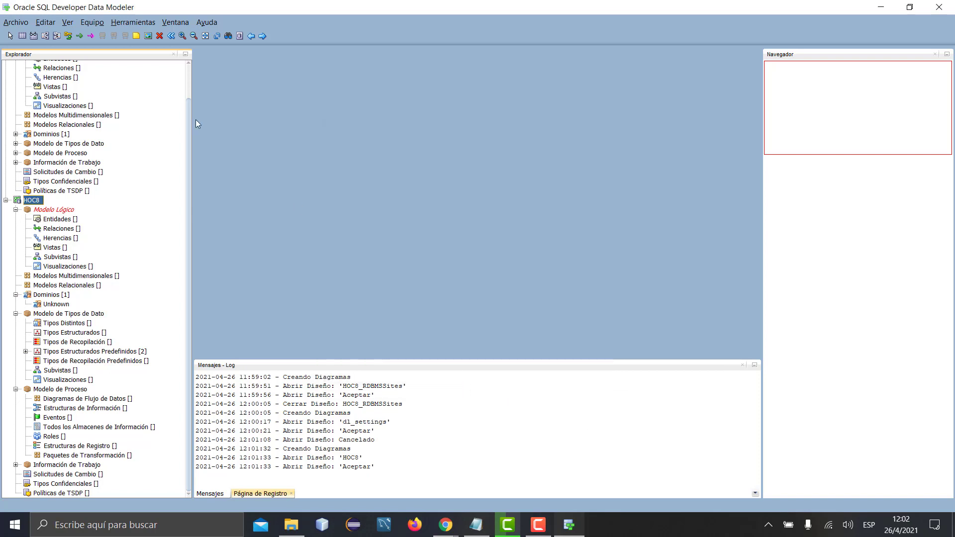
pyautogui.click(25, 23)
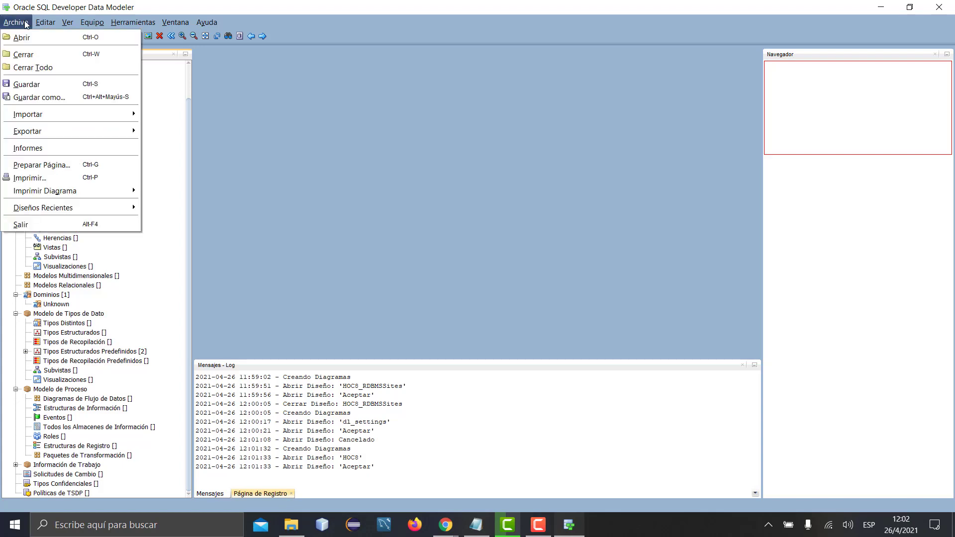
pyautogui.click(428, 293)
# Switch to the Google Meet call in Chrome, admit the waiting participant, and return to Data Modeler
pyautogui.moveTo(446, 524)
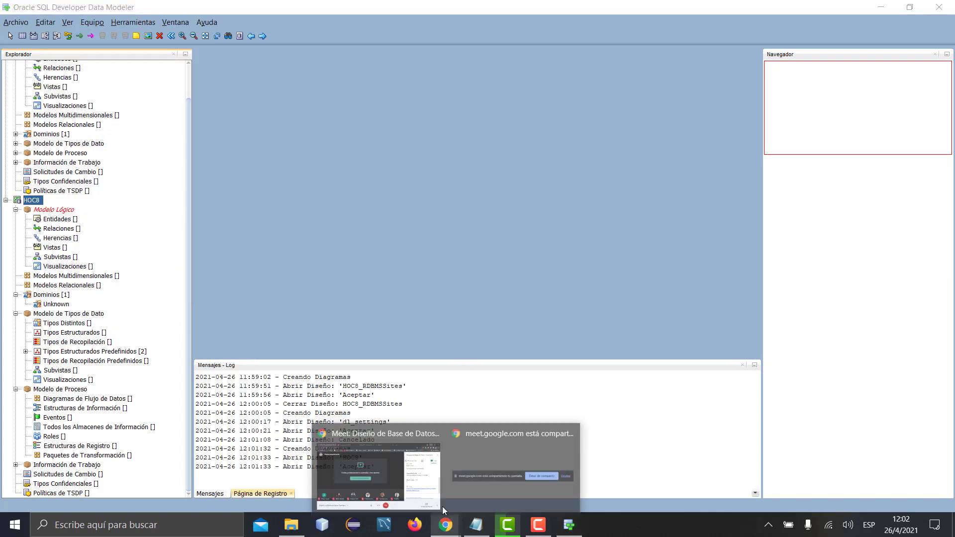
pyautogui.click(386, 455)
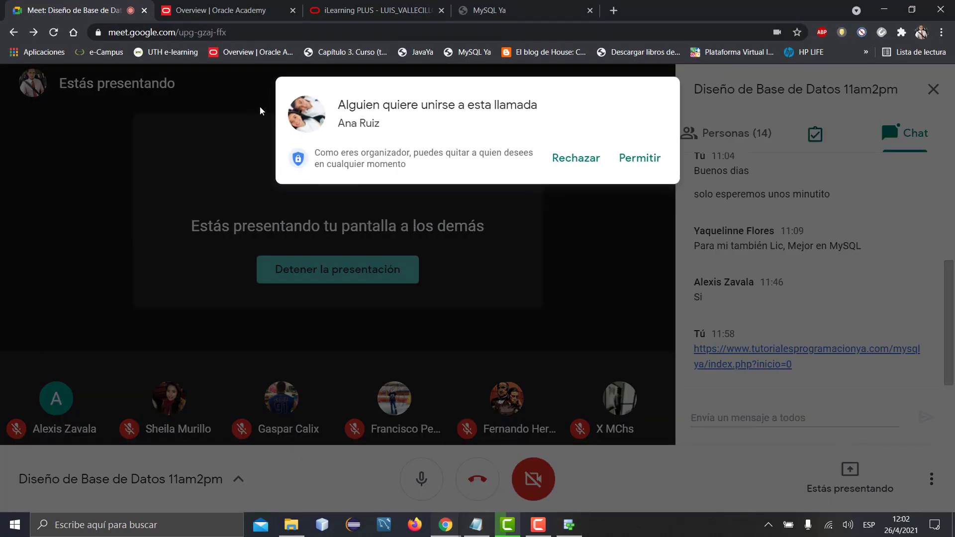
pyautogui.click(642, 158)
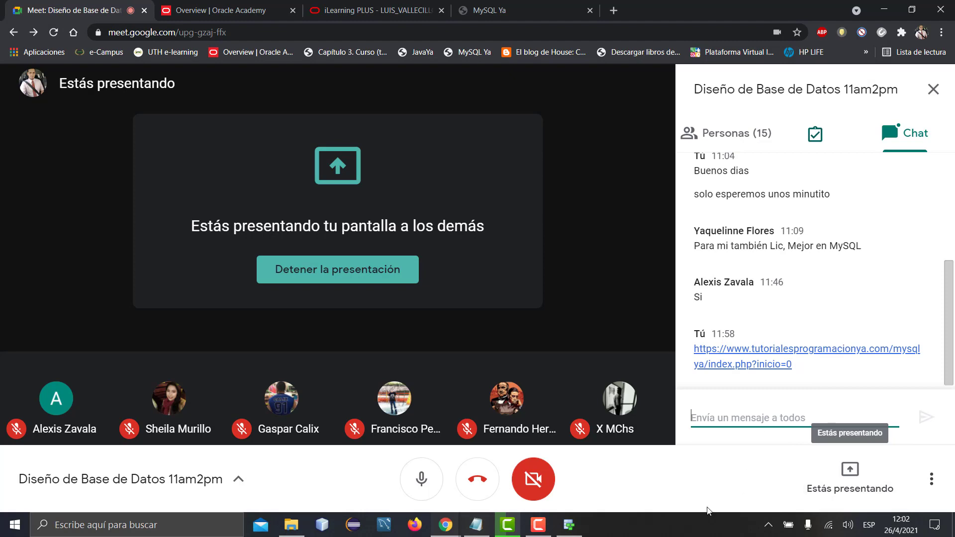
pyautogui.click(577, 523)
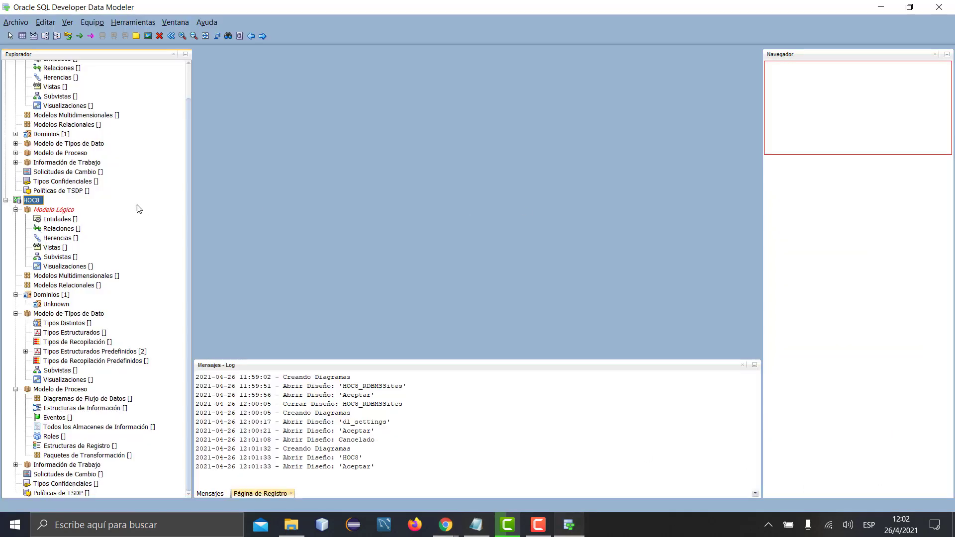
# Show the HOC8 logical model's diagram, close it, and check the design's Entidades and Modelo de Tipos de Dato nodes
pyautogui.click(57, 213)
pyautogui.rightClick(59, 213)
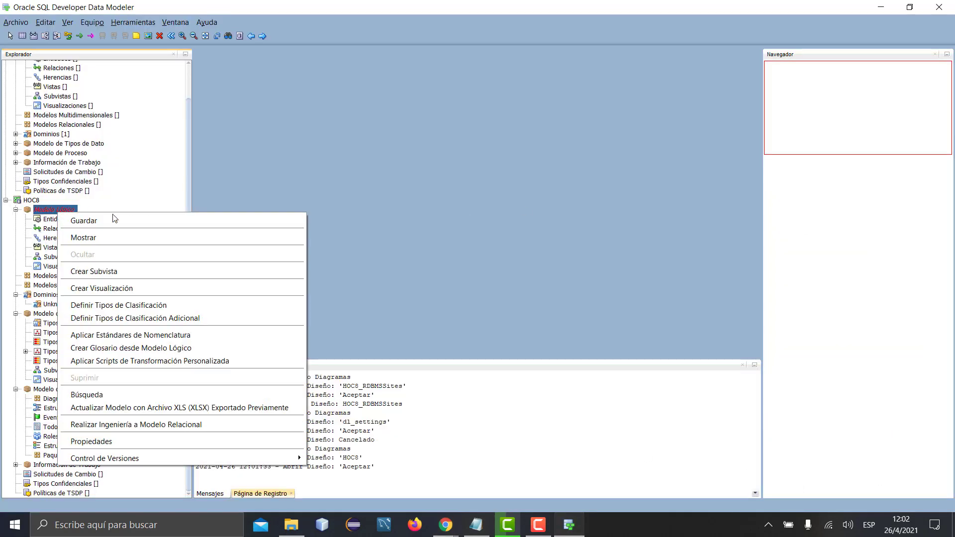
pyautogui.click(133, 238)
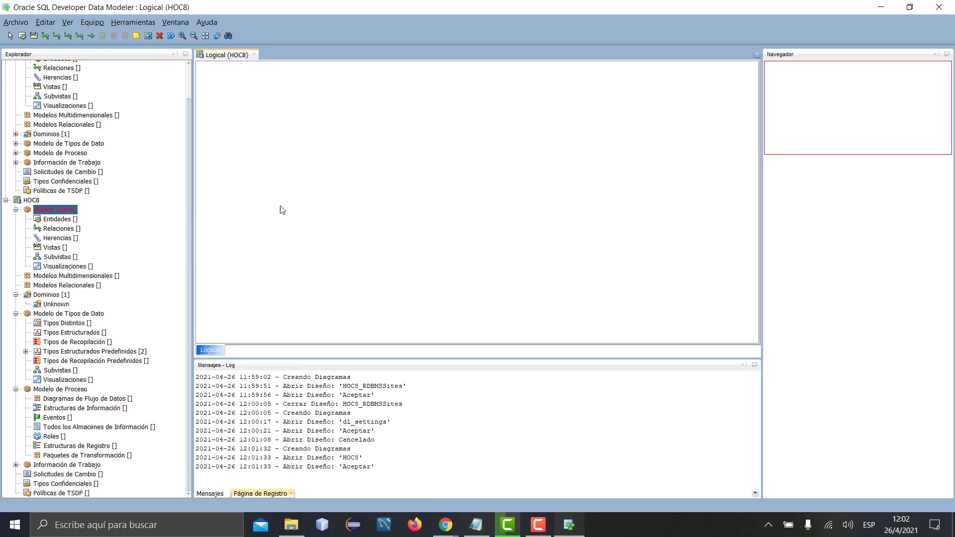
pyautogui.click(254, 55)
pyautogui.click(62, 221)
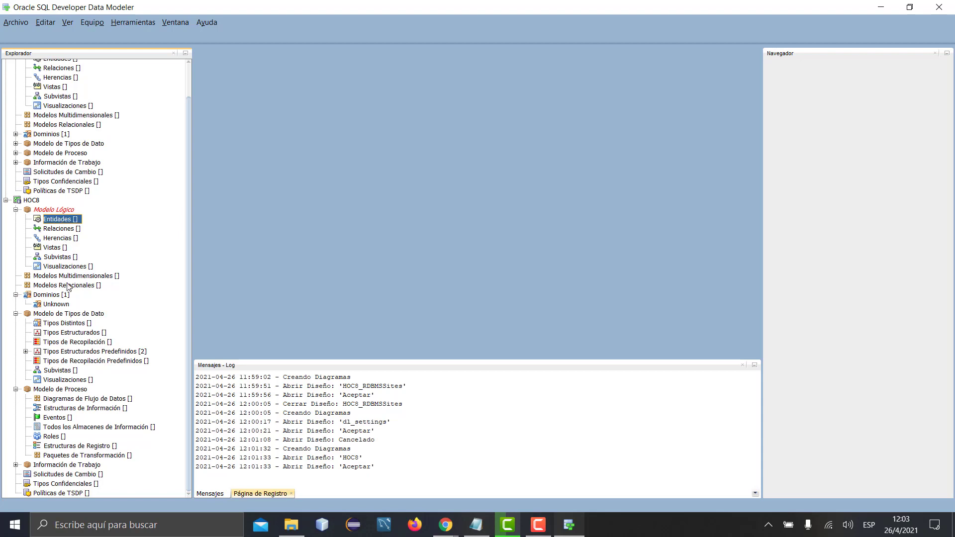
pyautogui.click(98, 317)
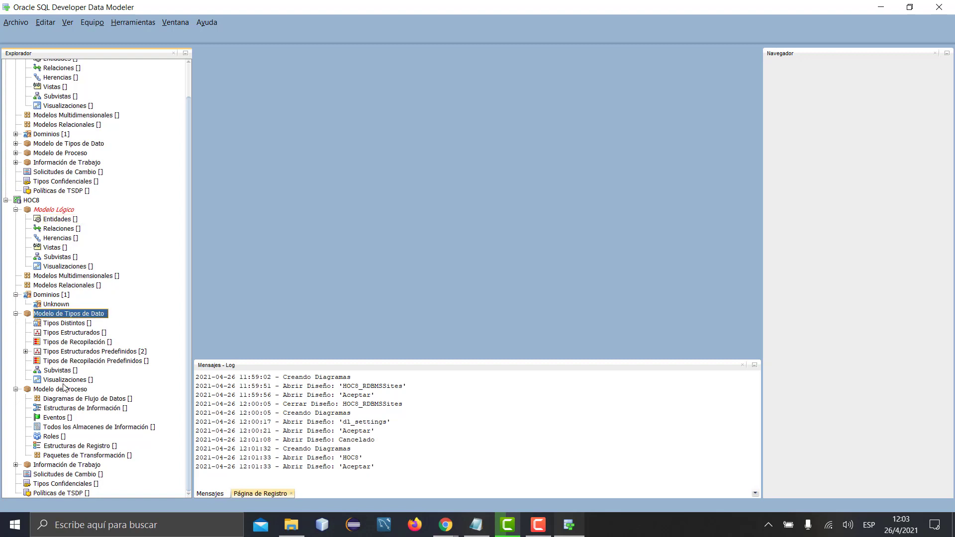
# Close all open designs, closing both HOC8 and dl_settings without saving
pyautogui.scroll(2, 41, 225)
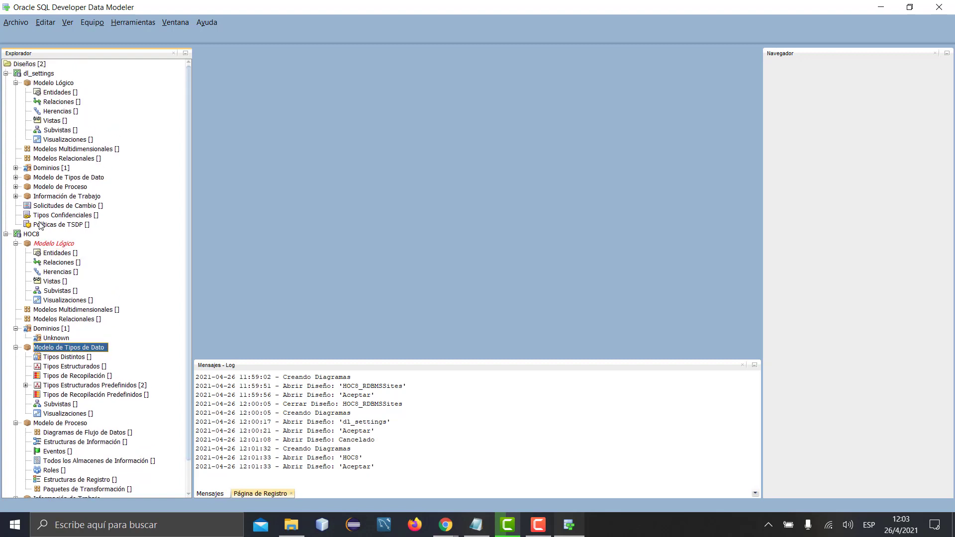
pyautogui.click(31, 65)
pyautogui.rightClick(30, 64)
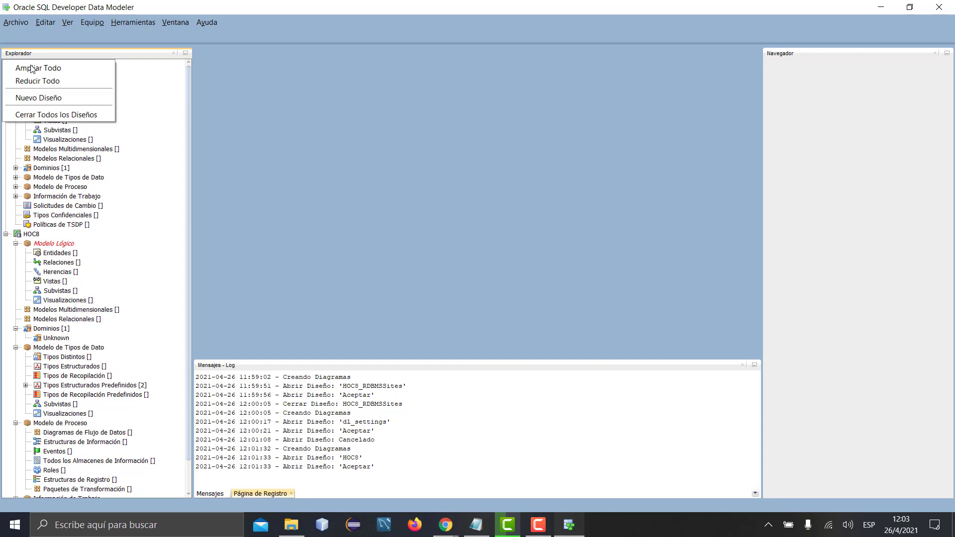
pyautogui.click(77, 115)
pyautogui.click(494, 317)
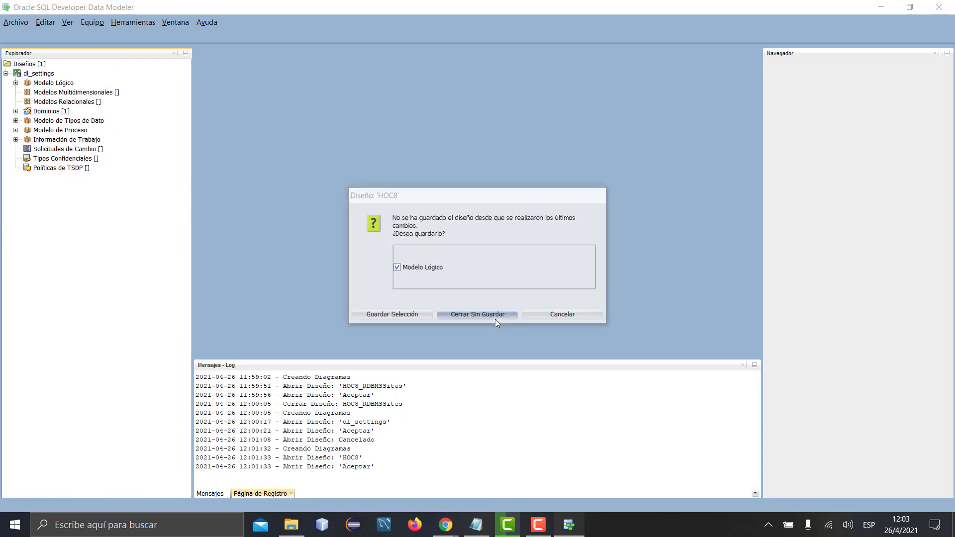
pyautogui.click(493, 317)
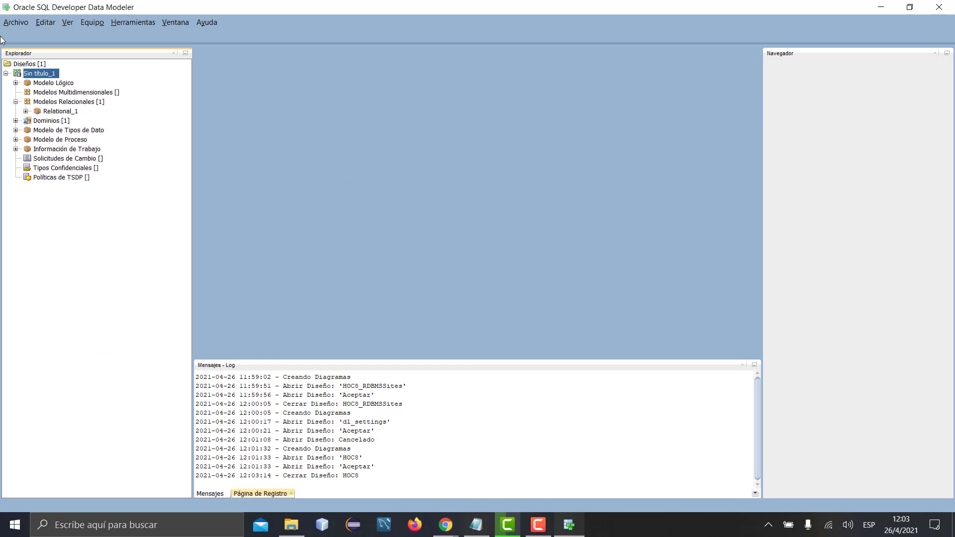
pyautogui.click(21, 24)
pyautogui.moveTo(46, 22)
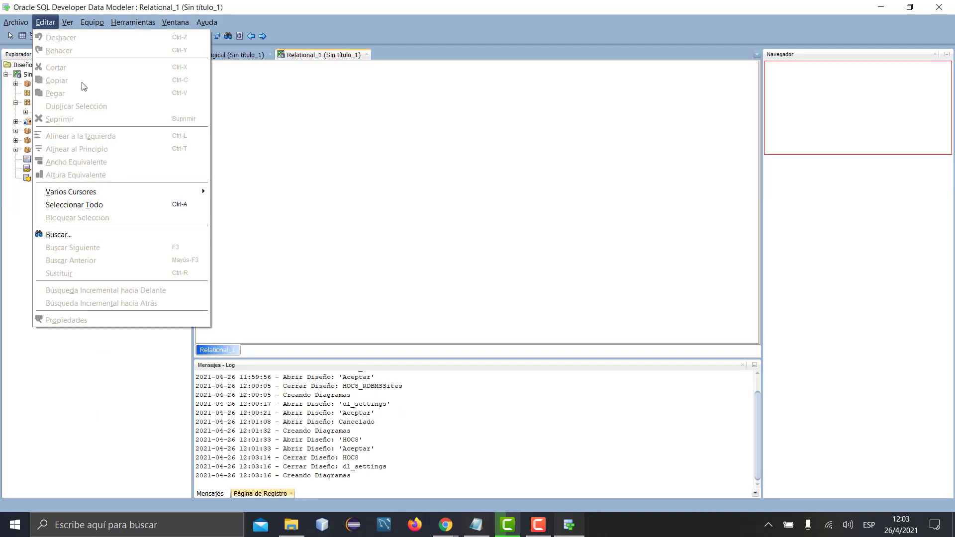
# Go to the Google Meet call again, let the person requesting to join in, and come back to Data Modeler
pyautogui.click(441, 535)
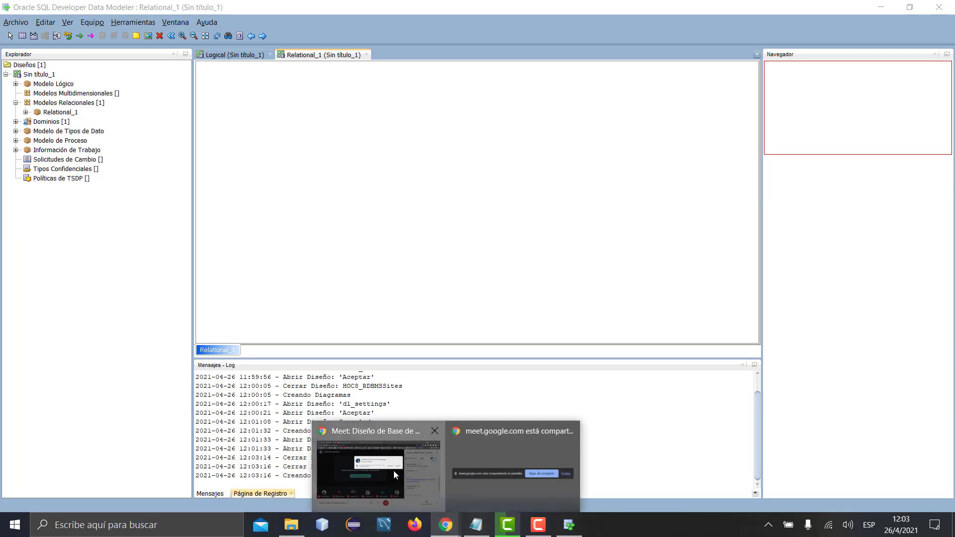
pyautogui.click(393, 470)
pyautogui.click(637, 157)
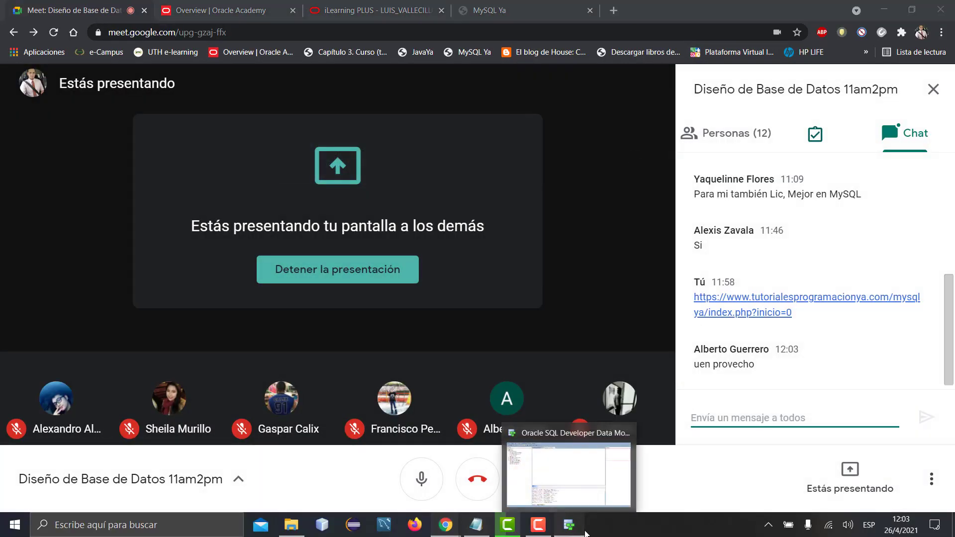
pyautogui.click(569, 525)
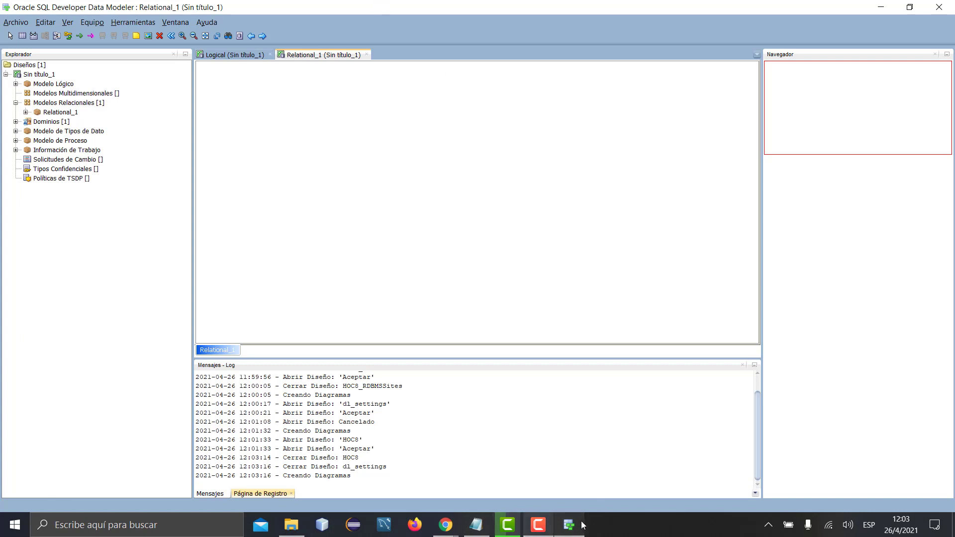
pyautogui.click(532, 532)
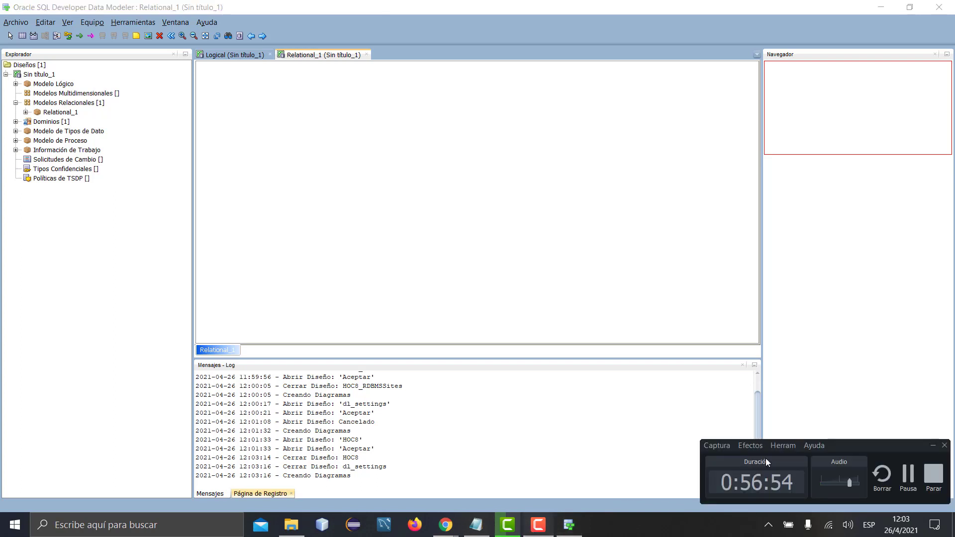
pyautogui.click(909, 474)
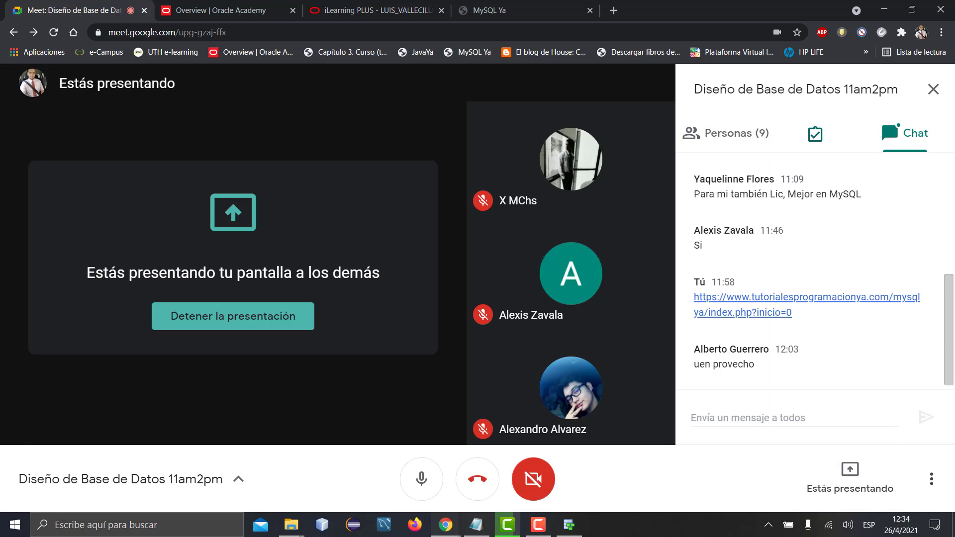
# Return to Data Modeler and try to open HOC8.dmd from the Desktop's MODELER folder
pyautogui.click(569, 525)
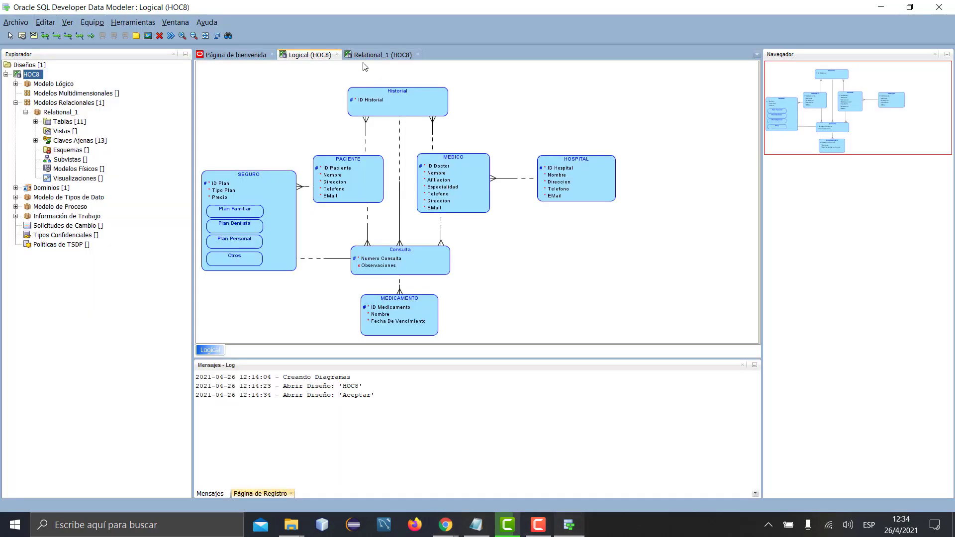
pyautogui.click(13, 21)
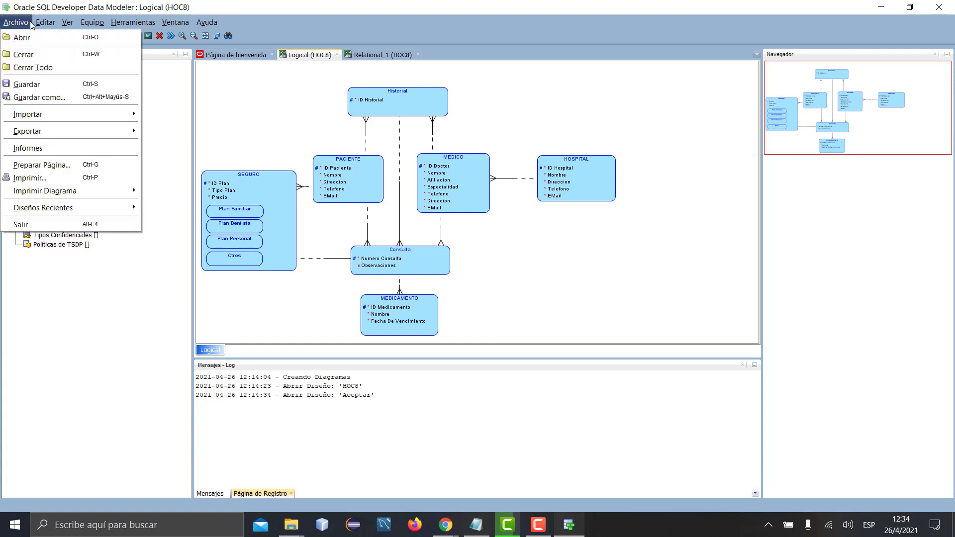
pyautogui.click(42, 36)
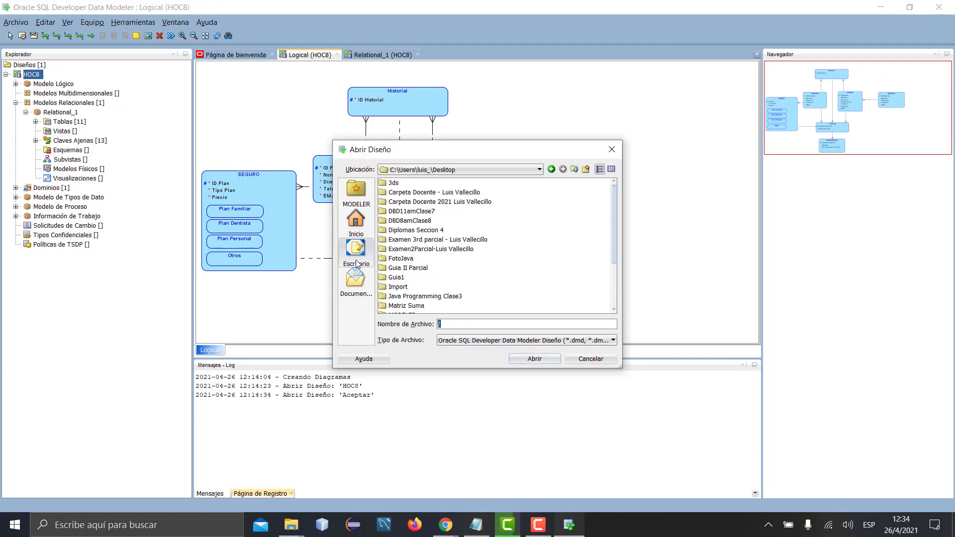
pyautogui.click(356, 193)
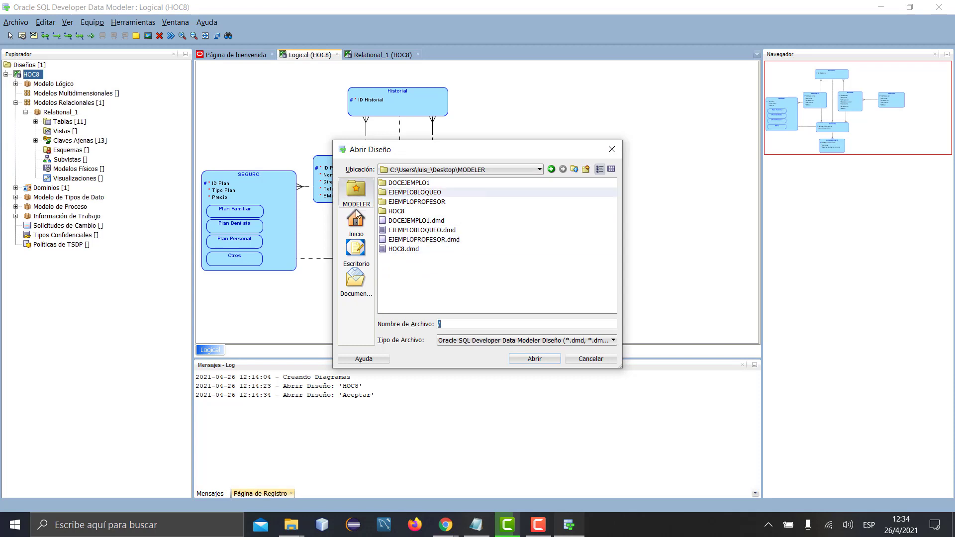
pyautogui.click(403, 212)
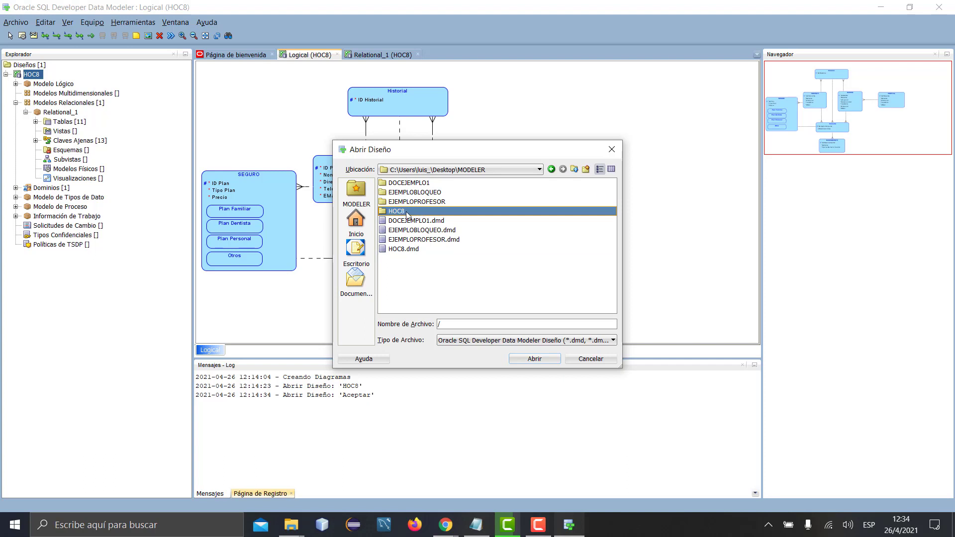
pyautogui.click(406, 251)
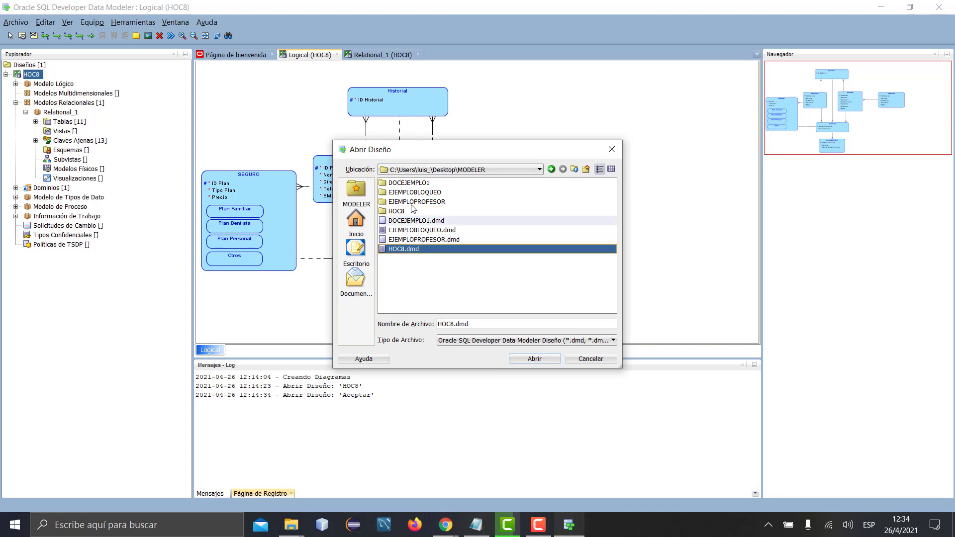
pyautogui.doubleClick(420, 250)
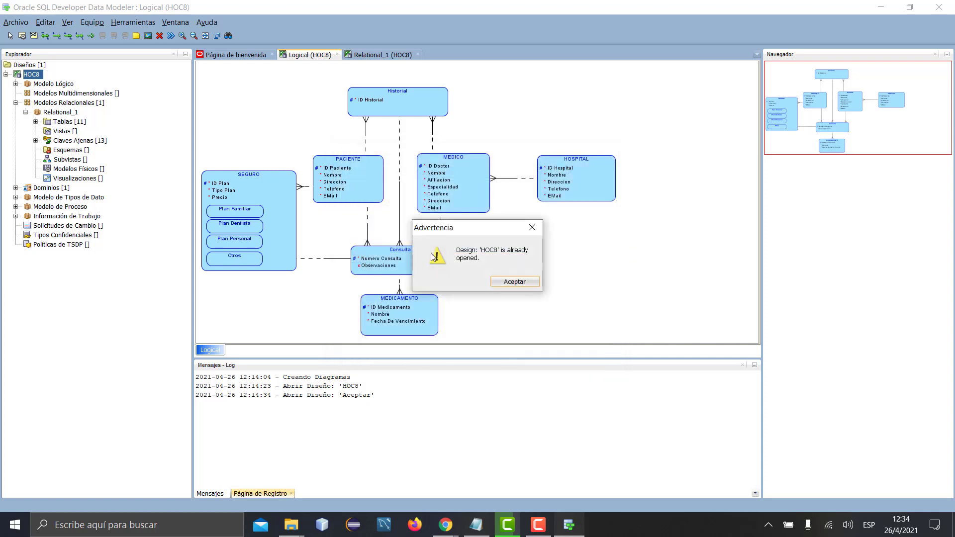
pyautogui.click(515, 282)
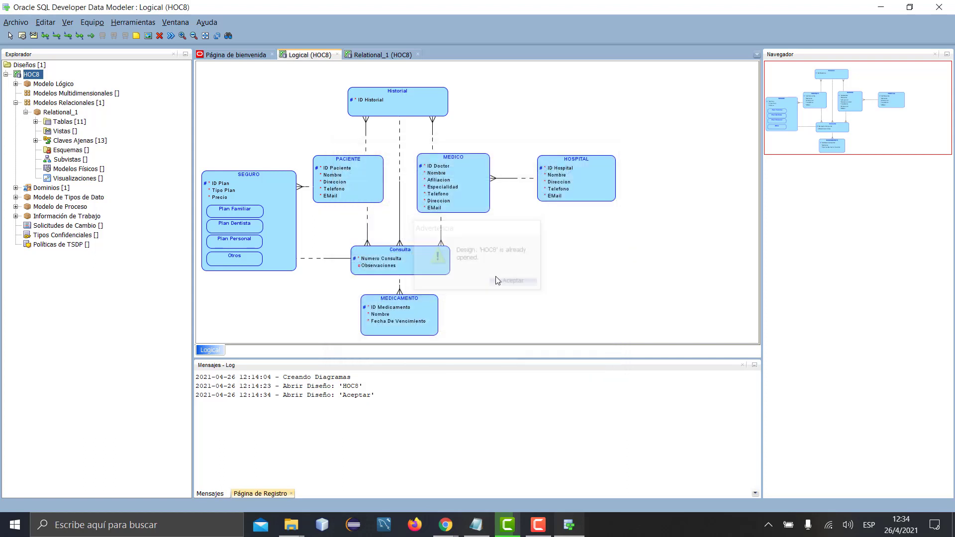
# Open the DOCEJEMPLO1.dmd design from the MODELER folder, loading the relational and physical models of Relational_1
pyautogui.click(16, 22)
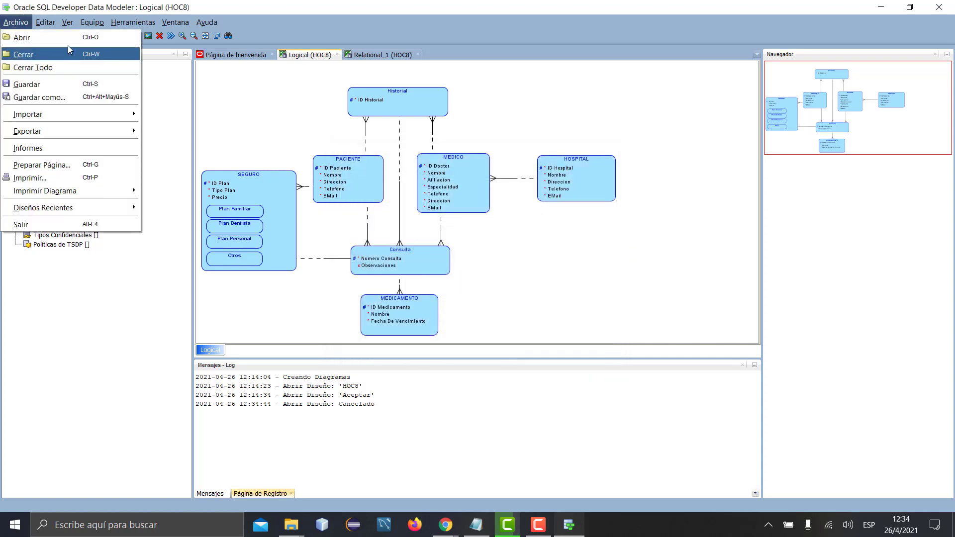
pyautogui.click(55, 38)
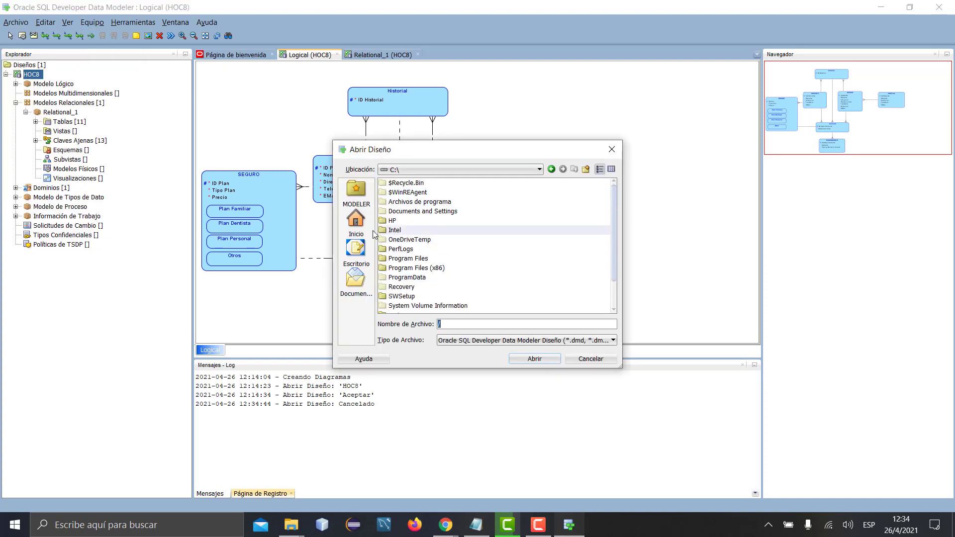
pyautogui.click(356, 191)
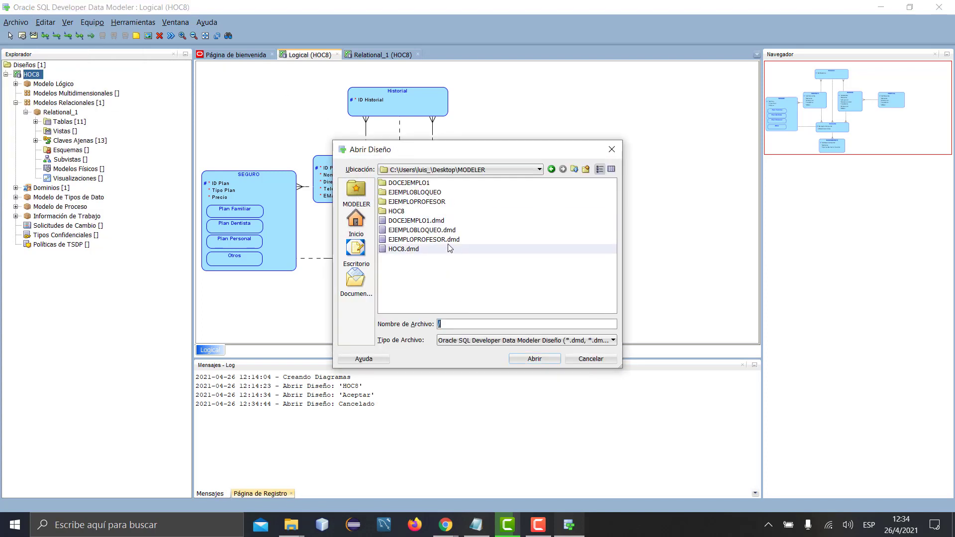
pyautogui.doubleClick(420, 222)
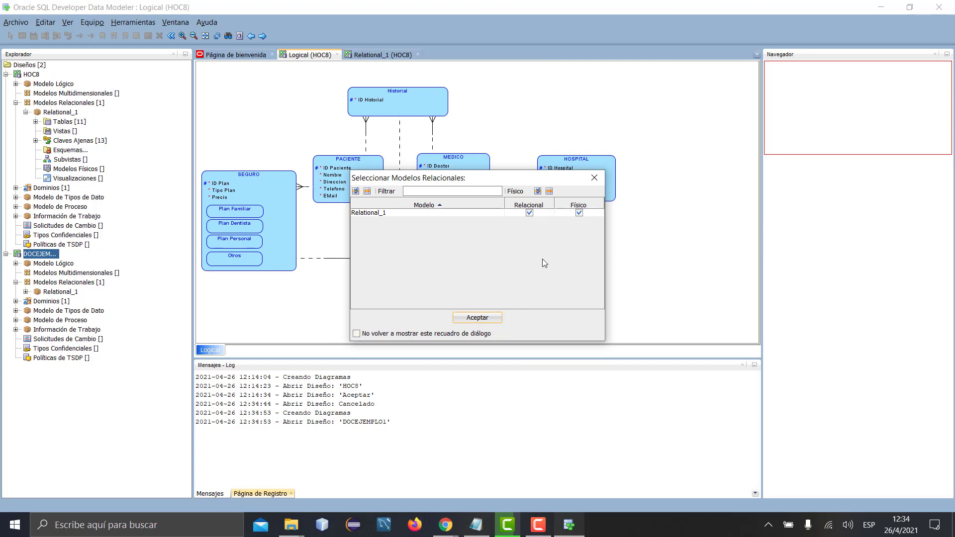
pyautogui.click(487, 319)
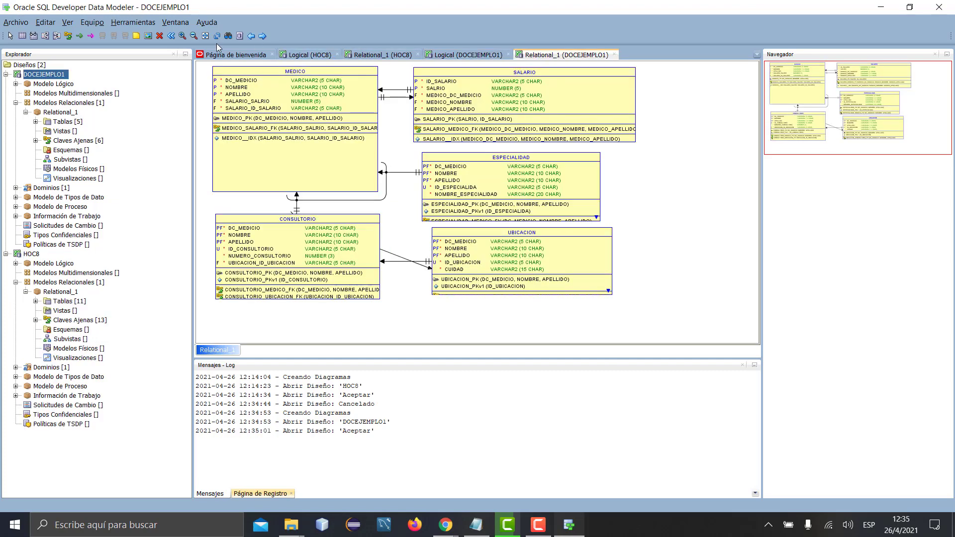
# Show the HOC8 logical diagram enlarged and examine its SEGURO, PACIENTE, MEDICO and Consulta entities
pyautogui.click(251, 56)
pyautogui.click(288, 56)
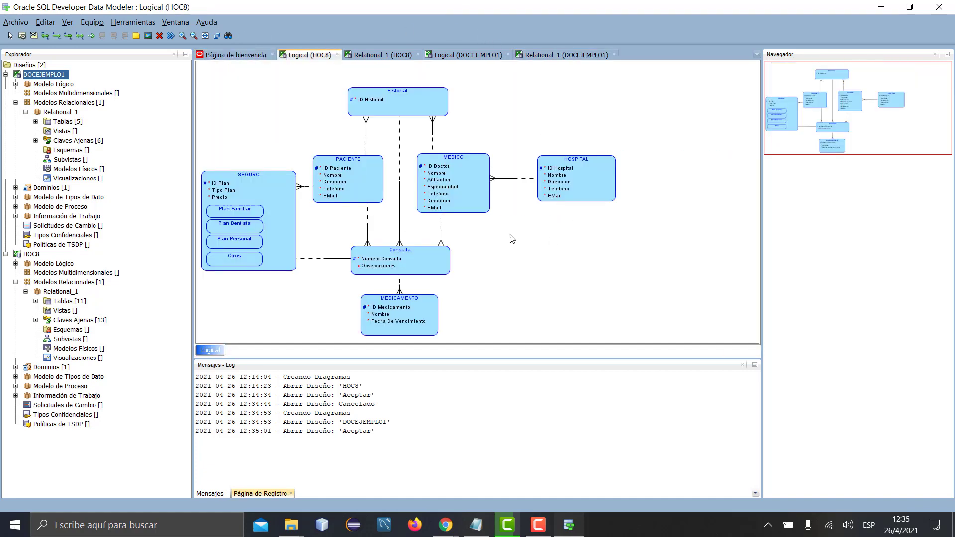
pyautogui.click(183, 36)
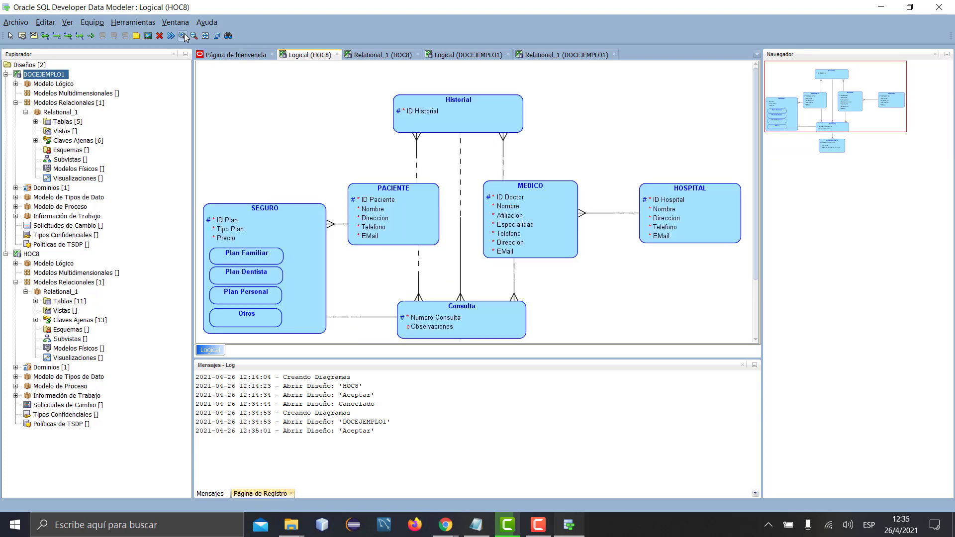
pyautogui.click(182, 36)
pyautogui.scroll(-3, 418, 164)
pyautogui.scroll(1, 427, 172)
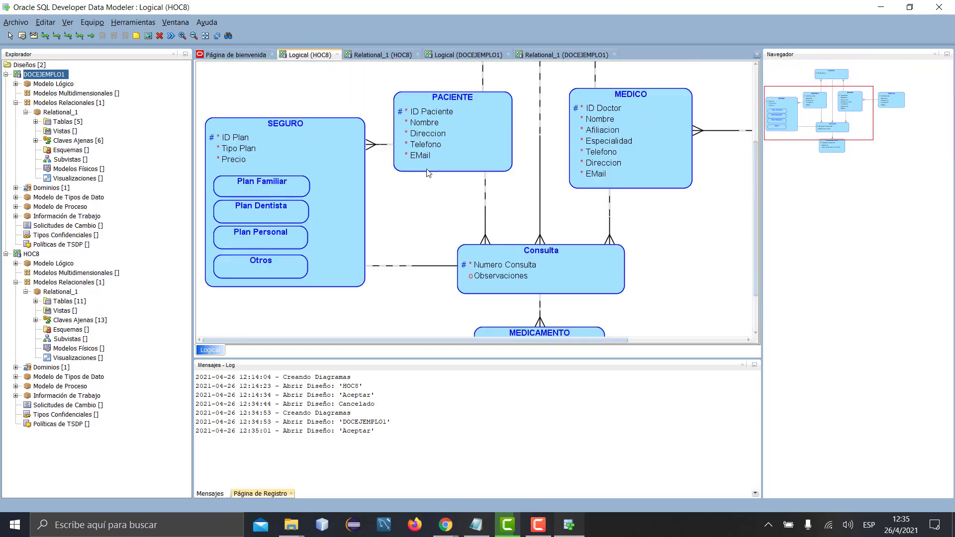
pyautogui.scroll(-1, 428, 173)
pyautogui.scroll(5, 427, 172)
pyautogui.scroll(-3, 426, 172)
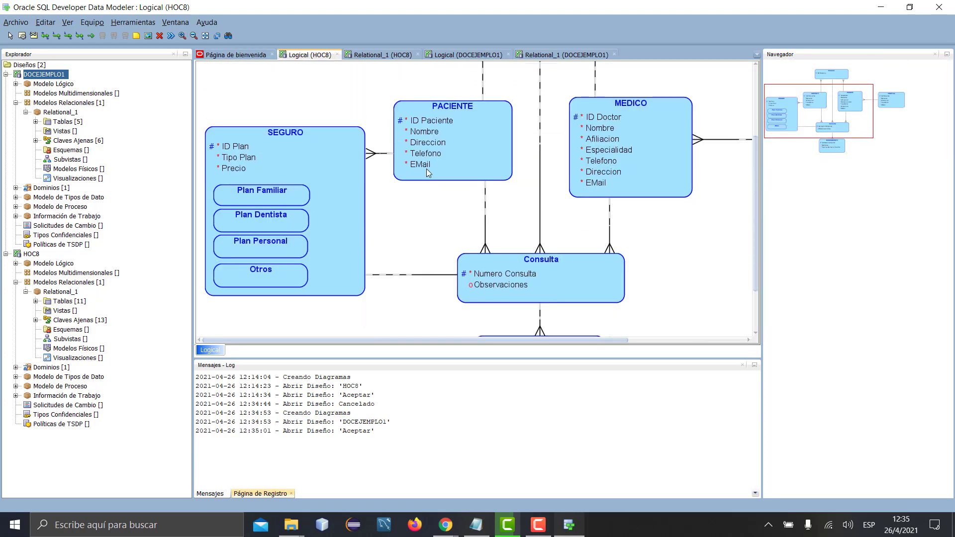
pyautogui.scroll(3, 694, 330)
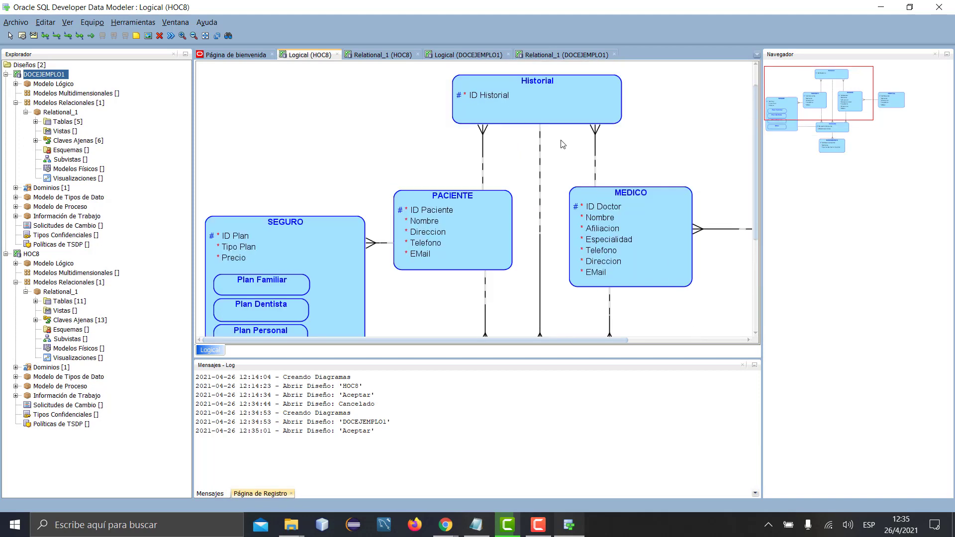
pyautogui.scroll(-1, 563, 144)
pyautogui.scroll(-3, 584, 246)
pyautogui.scroll(1, 584, 245)
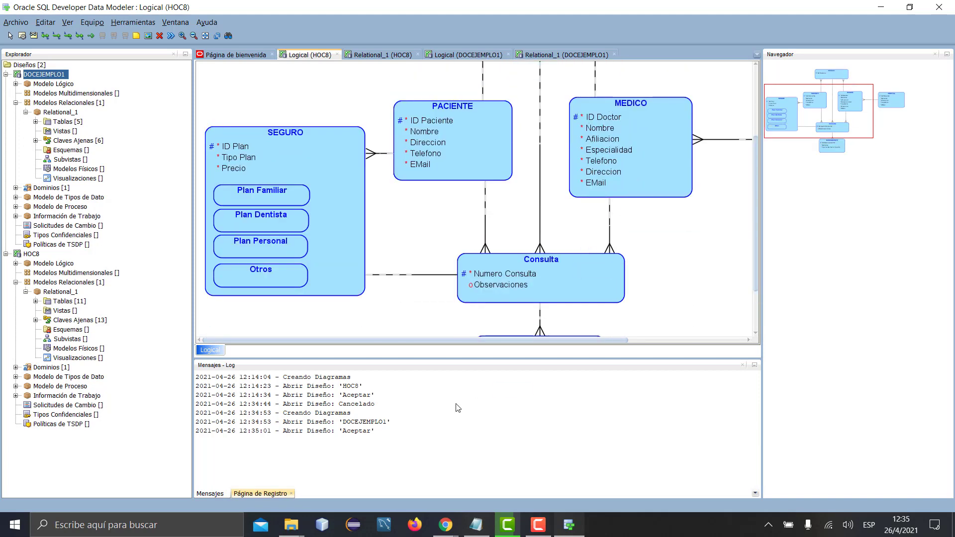
# Examine the relationships linking Historial, PACIENTE, MEDICO and Consulta in the HOC8 logical diagram
pyautogui.moveTo(467, 341); pyautogui.dragTo(512, 296)
pyautogui.scroll(4, 538, 253)
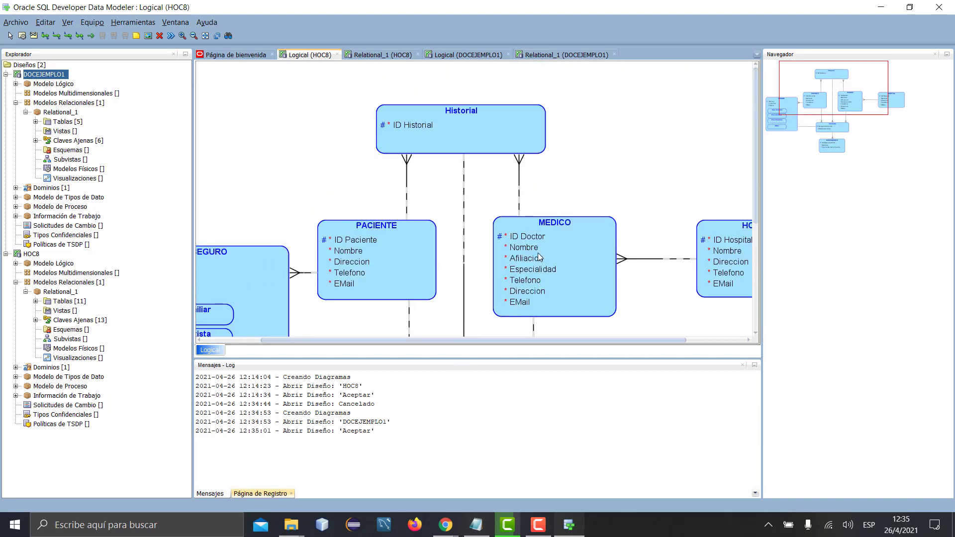
pyautogui.scroll(-2, 538, 252)
pyautogui.scroll(2, 539, 253)
pyautogui.scroll(-6, 474, 168)
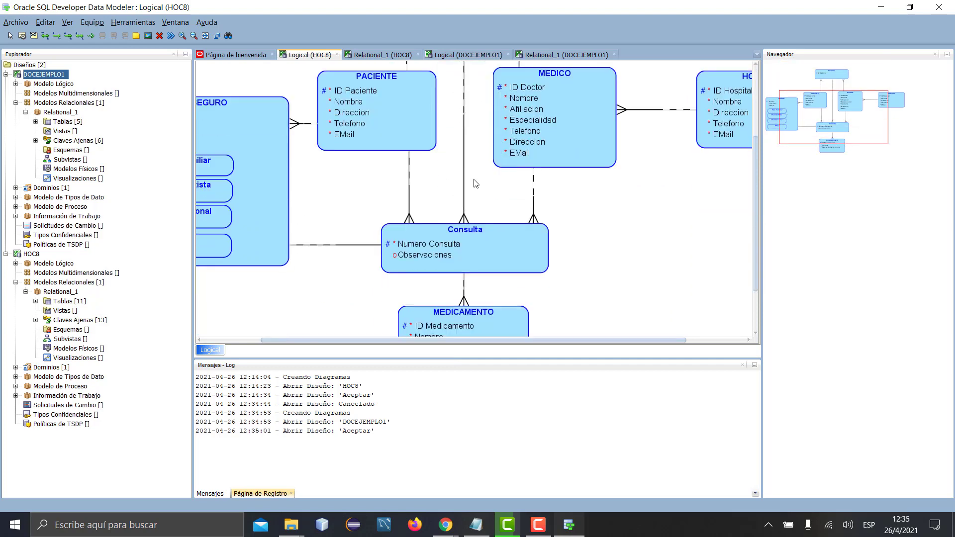
pyautogui.scroll(3, 469, 207)
pyautogui.scroll(1, 472, 220)
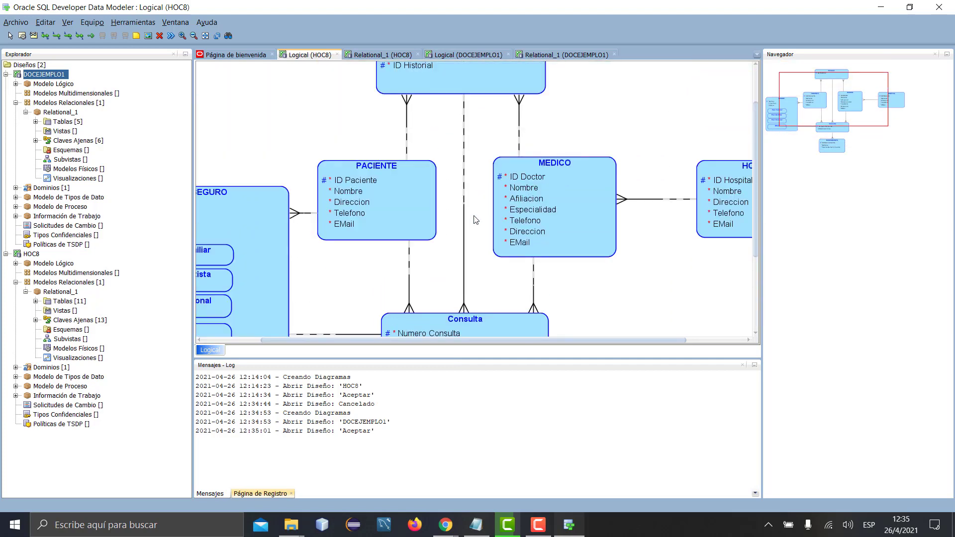
pyautogui.scroll(1, 444, 128)
pyautogui.scroll(-6, 444, 128)
pyautogui.scroll(4, 444, 128)
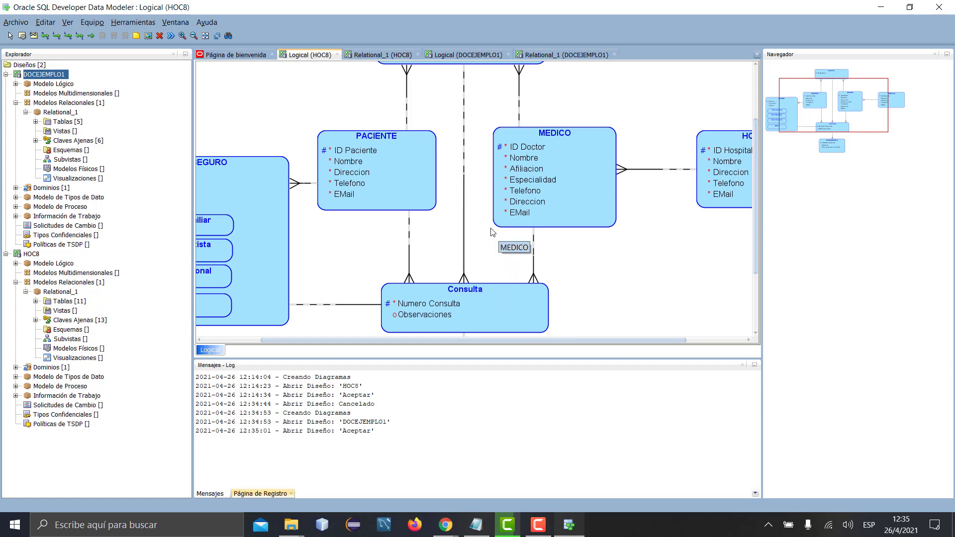
pyautogui.scroll(3, 478, 231)
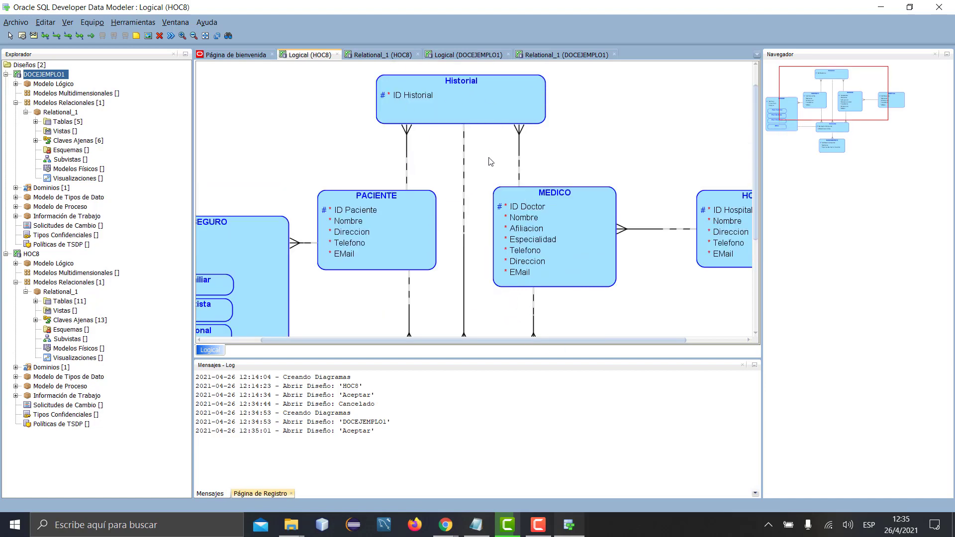
pyautogui.scroll(-3, 430, 170)
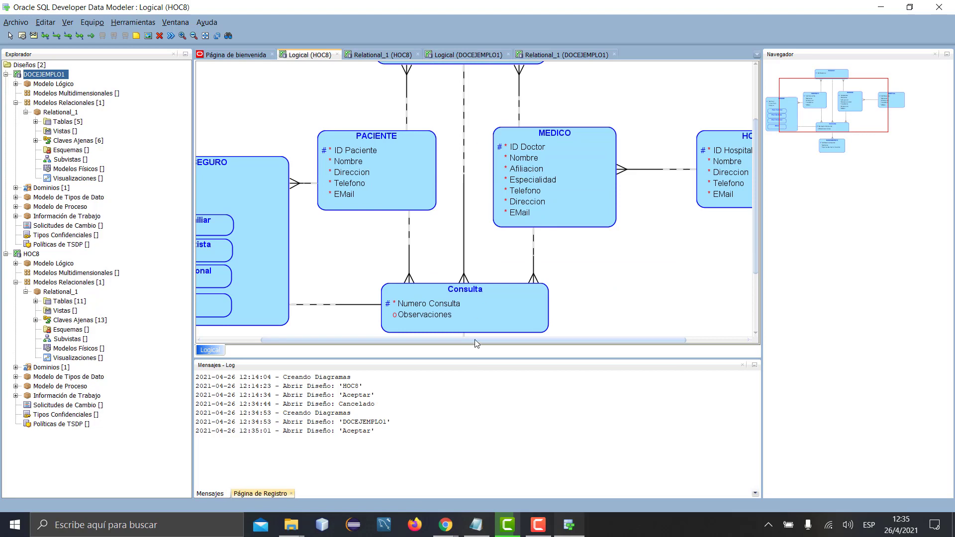
pyautogui.scroll(4, 464, 212)
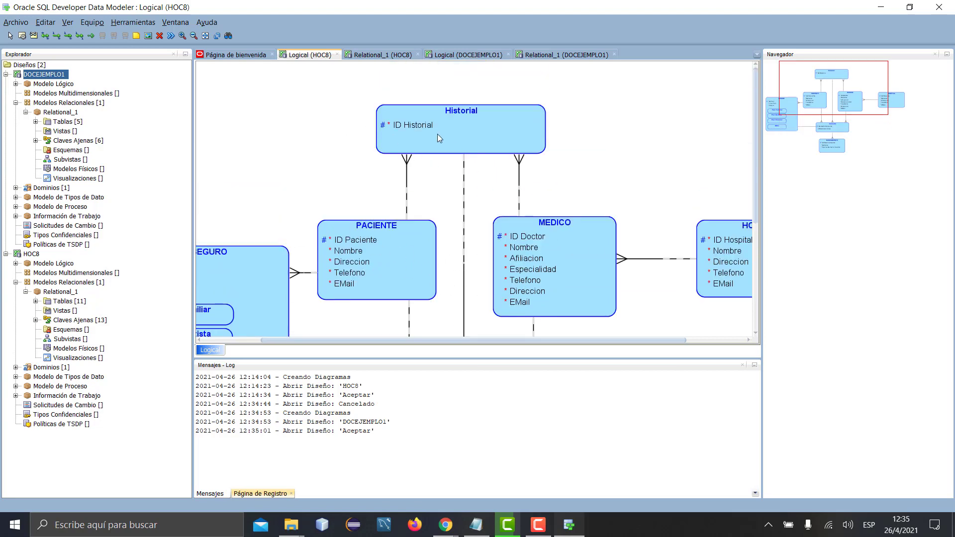
pyautogui.scroll(-5, 494, 252)
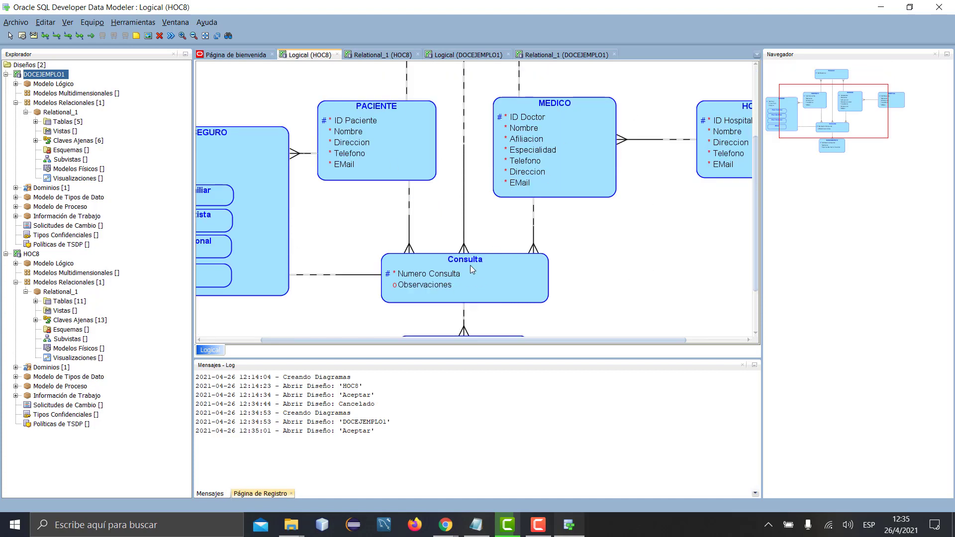
pyautogui.scroll(5, 461, 280)
pyautogui.scroll(-7, 473, 203)
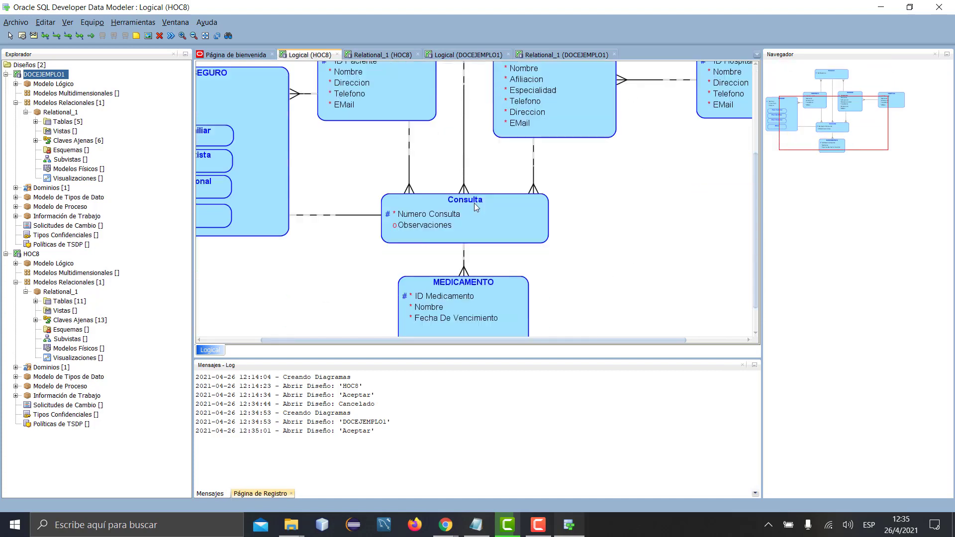
pyautogui.scroll(10, 468, 204)
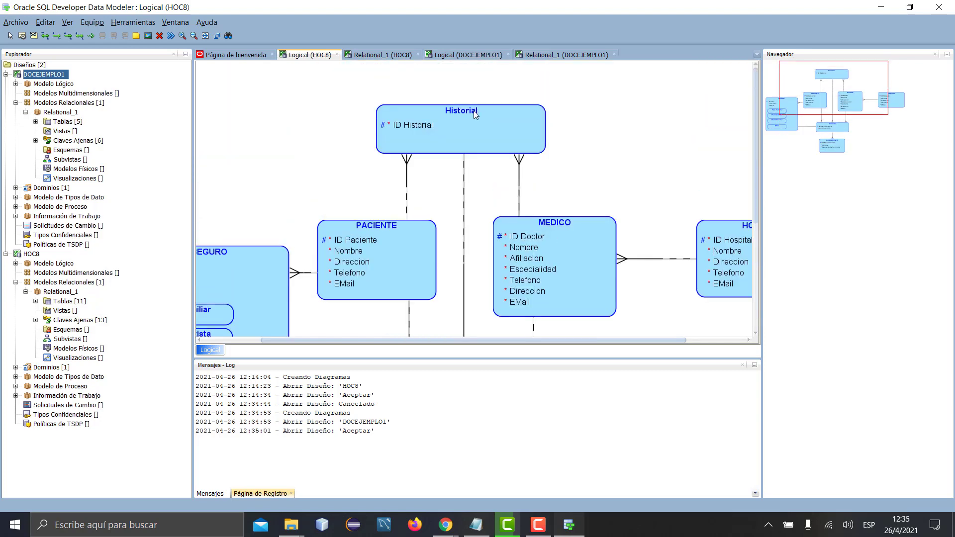
pyautogui.scroll(-10, 474, 110)
pyautogui.scroll(4, 468, 188)
pyautogui.scroll(3, 468, 188)
pyautogui.scroll(-6, 469, 188)
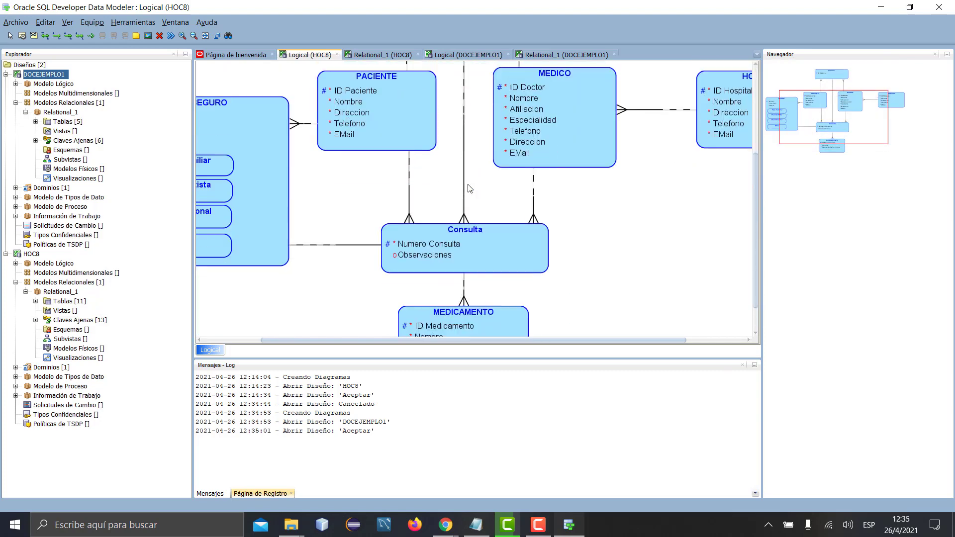
pyautogui.scroll(3, 468, 188)
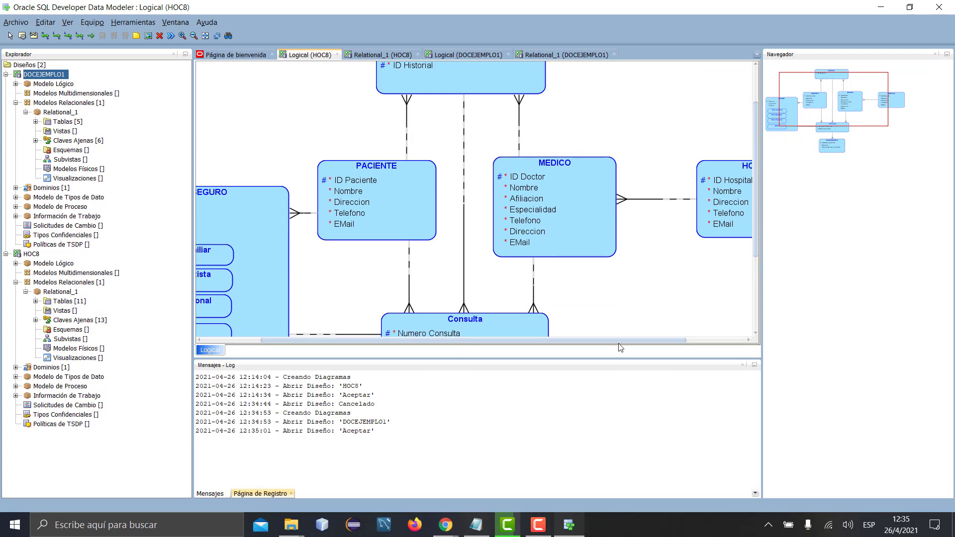
# Review the HOSPITAL–MEDICO relationship, the SEGURO entity with its plan subtypes, and the MEDICAMENTO entity linked to Consulta
pyautogui.hscroll(3, 675, 348)
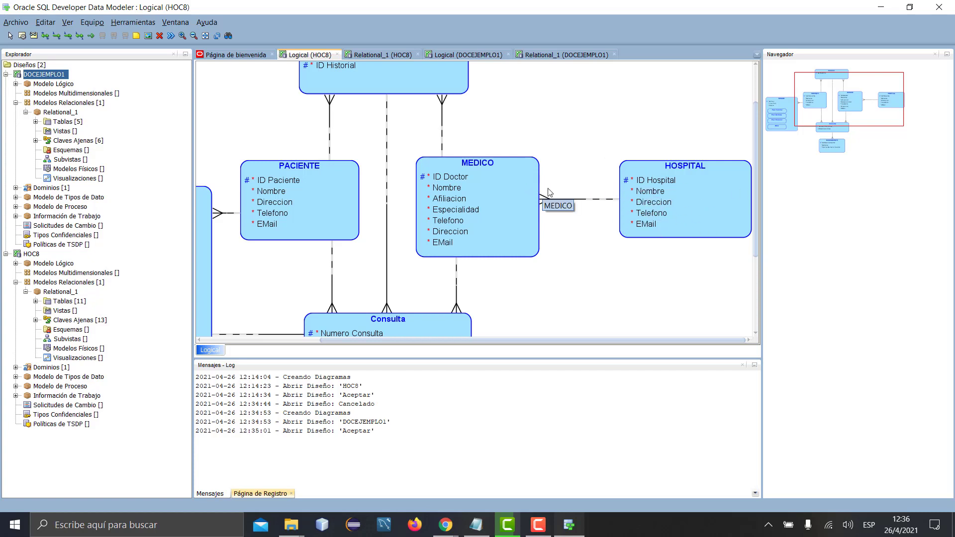
pyautogui.moveTo(473, 340); pyautogui.dragTo(354, 340)
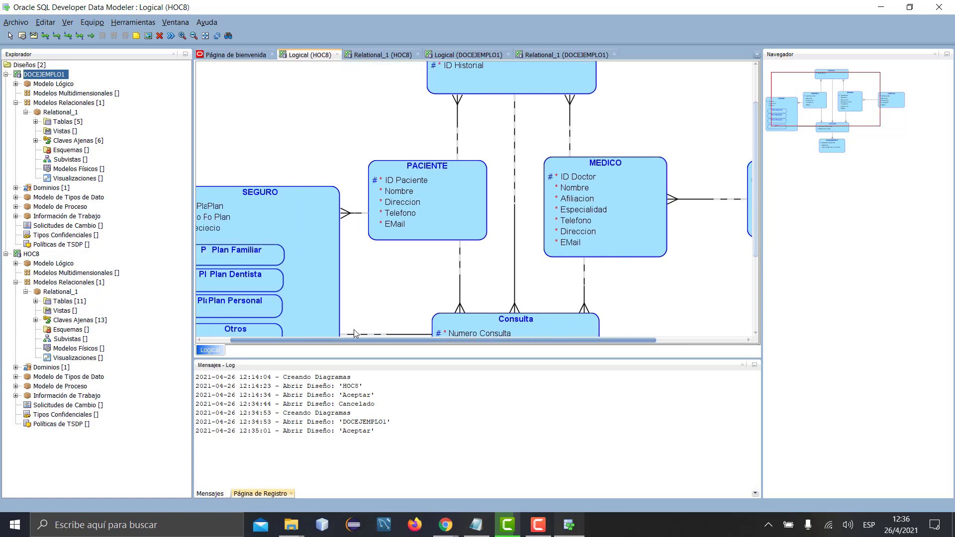
pyautogui.scroll(-3, 383, 187)
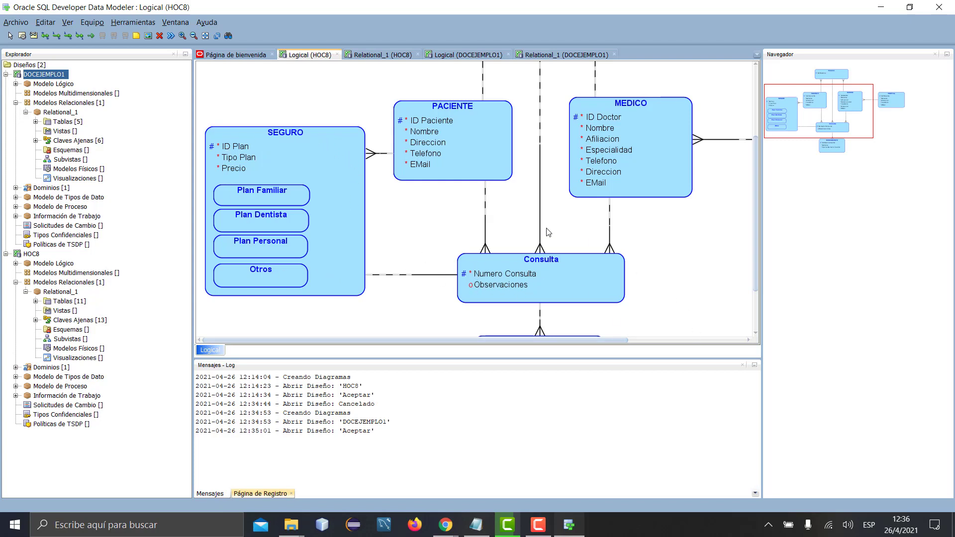
pyautogui.scroll(-3, 366, 173)
pyautogui.scroll(-1, 305, 184)
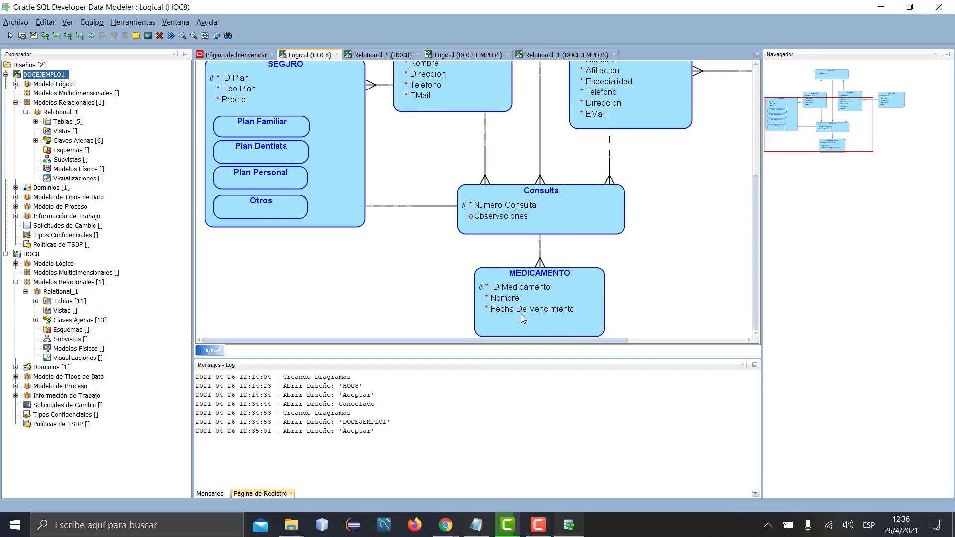
# Switch to the Google Meet call in Chrome and check its participant list and class chat
pyautogui.scroll(9, 579, 294)
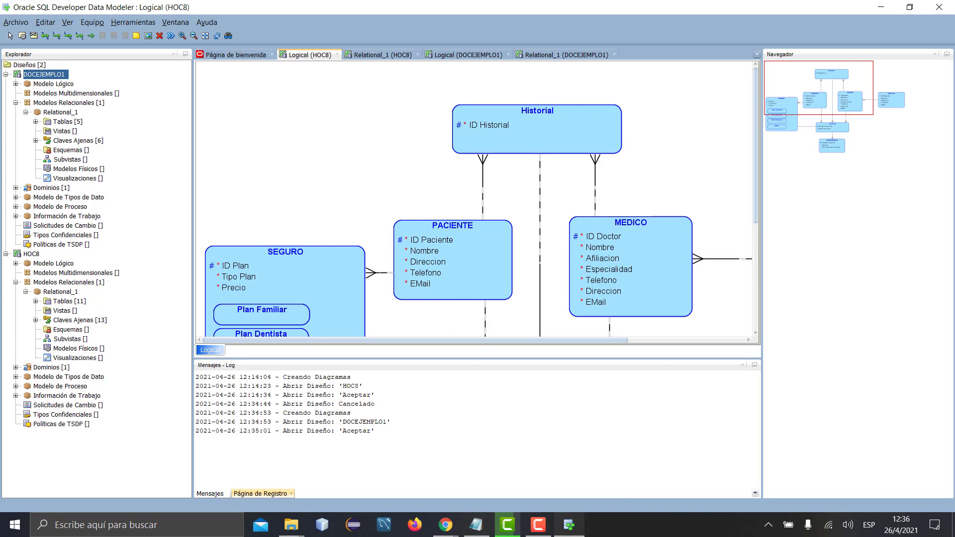
pyautogui.moveTo(444, 522)
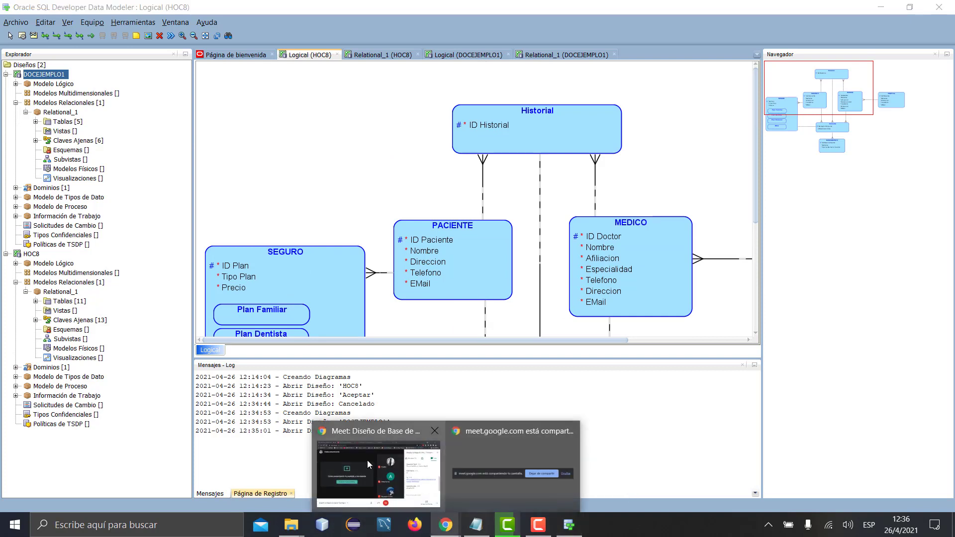
pyautogui.click(367, 461)
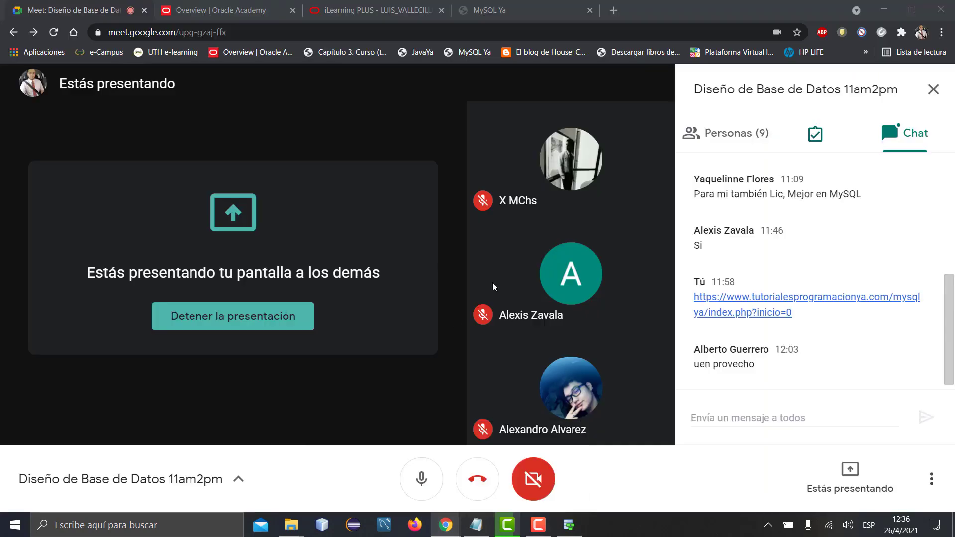
pyautogui.click(712, 139)
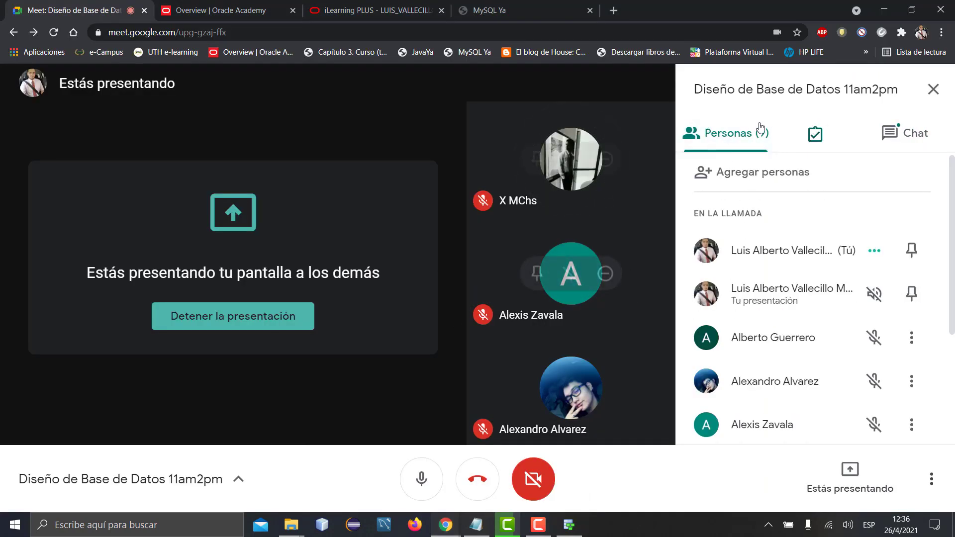
pyautogui.click(879, 142)
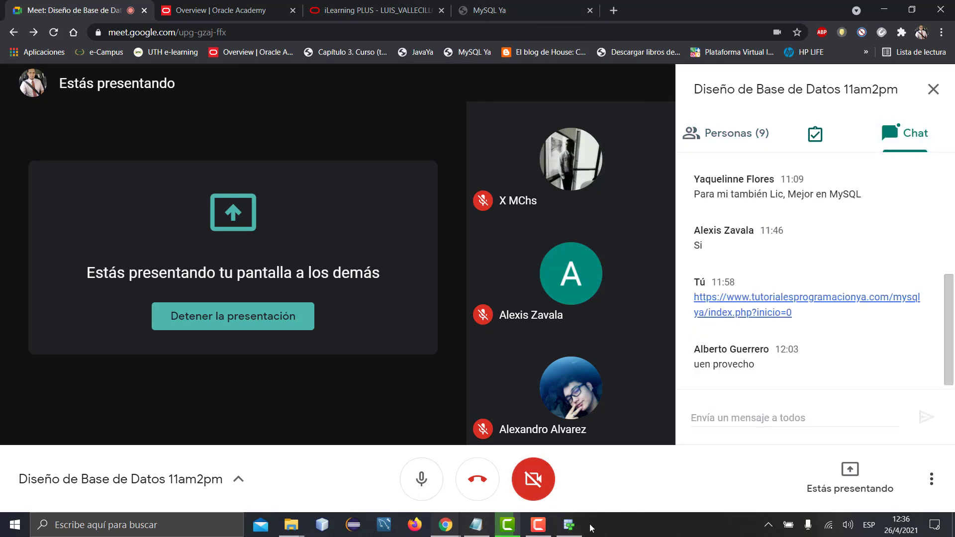
# Return to Data Modeler and review the HOC8 logical diagram's upper entities and the Relational_1 (HOC8) diagram's tables
pyautogui.click(569, 525)
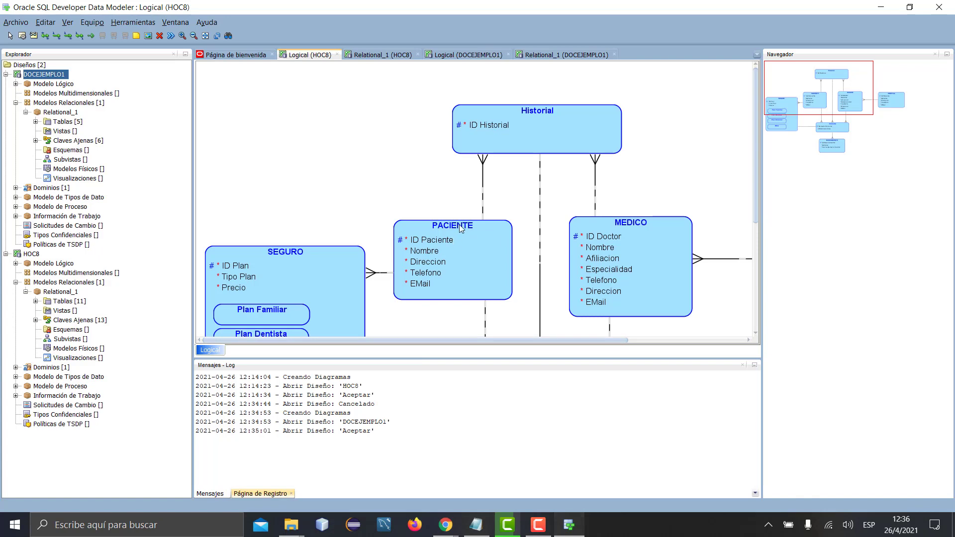
pyautogui.scroll(-3, 463, 199)
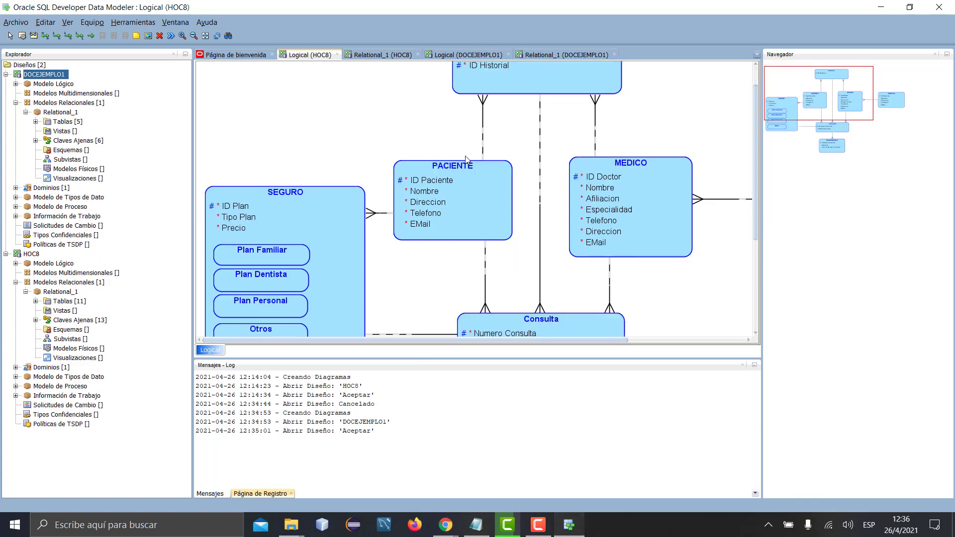
pyautogui.scroll(3, 465, 157)
pyautogui.scroll(1, 433, 203)
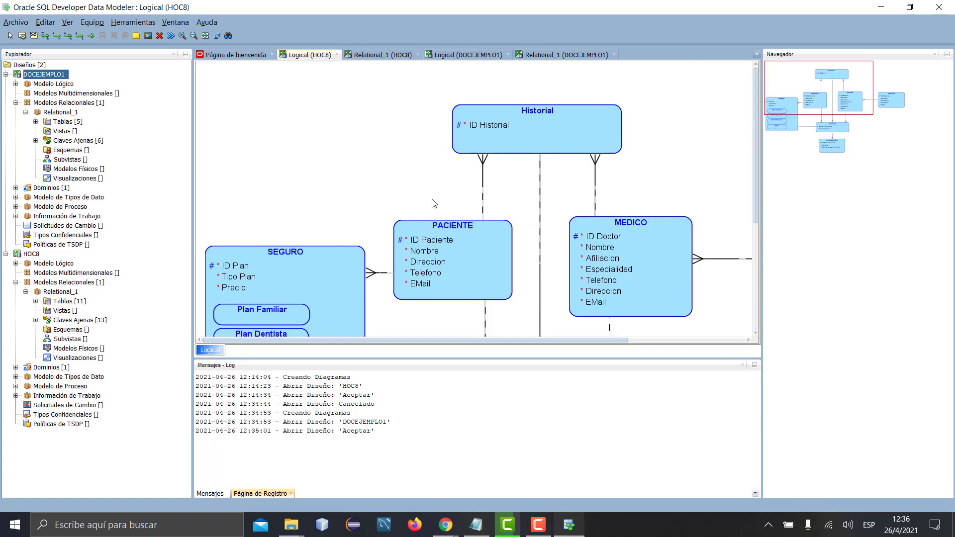
pyautogui.click(388, 55)
pyautogui.scroll(-1, 735, 274)
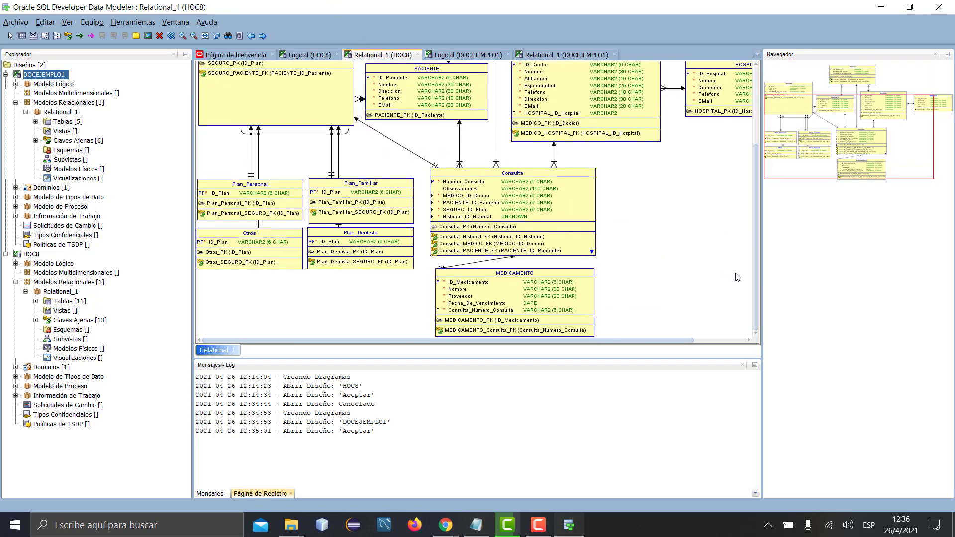
pyautogui.scroll(1, 736, 277)
pyautogui.scroll(-3, 738, 277)
pyautogui.scroll(2, 265, 312)
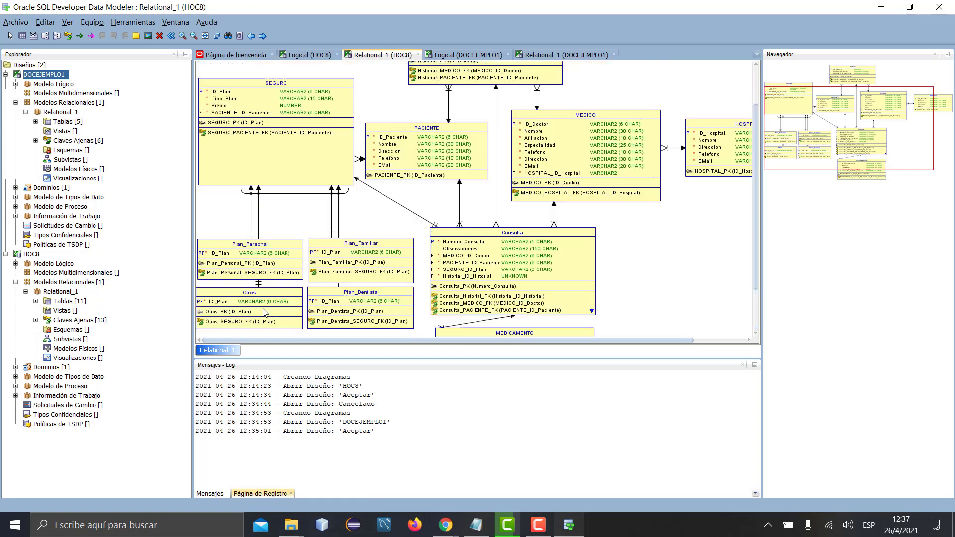
pyautogui.scroll(-2, 265, 312)
# Move the MEDICAMENTO table lower beneath Consulta in the HOC8 relational diagram to separate the two tables
pyautogui.click(531, 322)
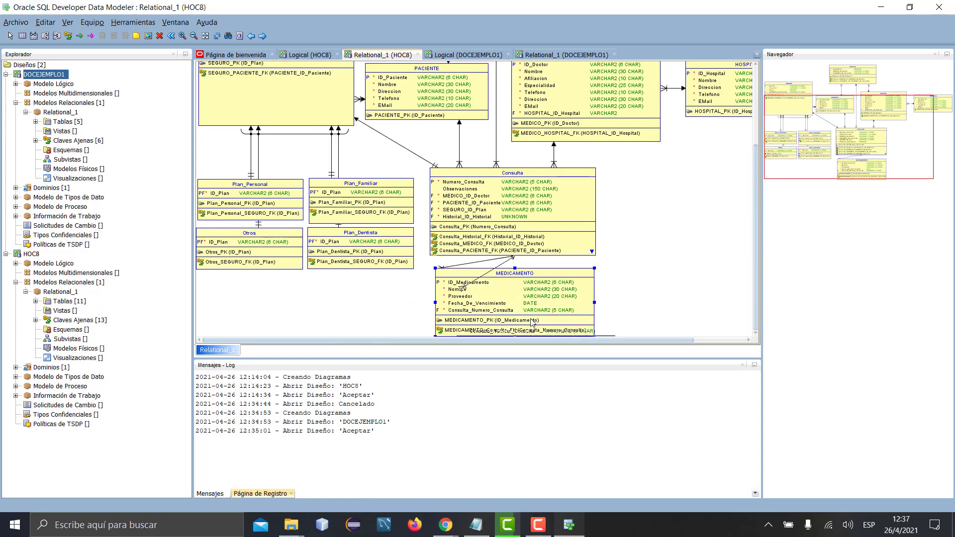
pyautogui.moveTo(532, 323); pyautogui.dragTo(528, 328)
pyautogui.scroll(2, 597, 282)
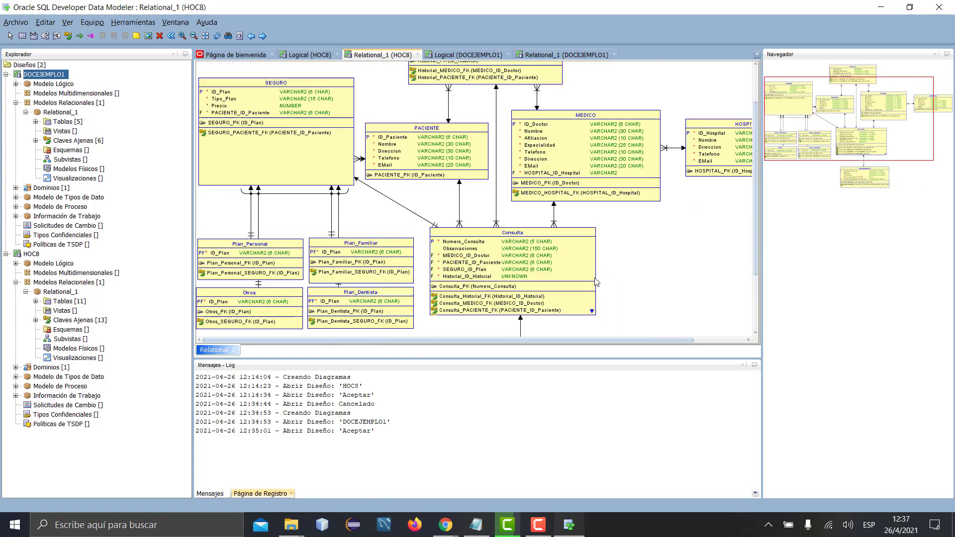
# Compare the SEGURO entity and its plan subtypes in the HOC8 logical diagram with the corresponding relational tables
pyautogui.scroll(1, 597, 282)
pyautogui.scroll(-2, 623, 310)
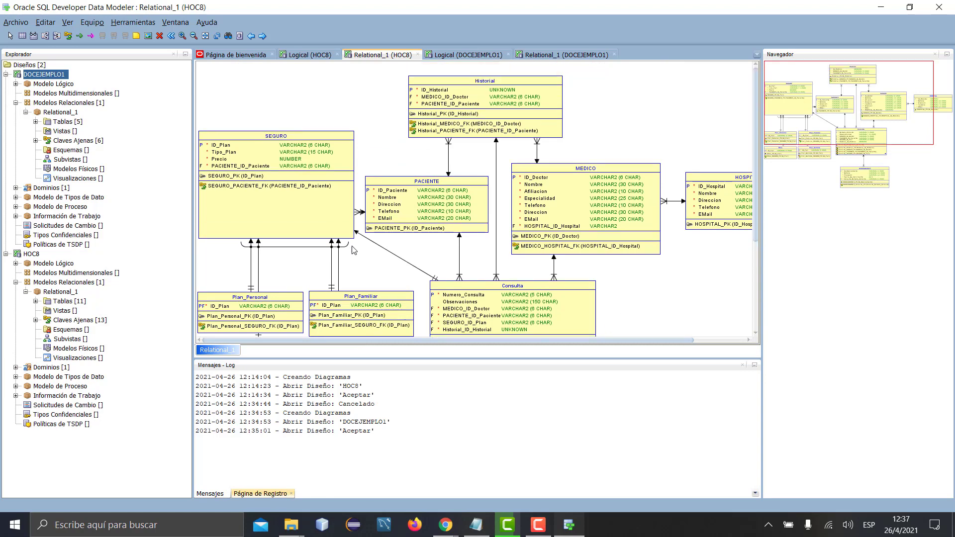
pyautogui.click(309, 54)
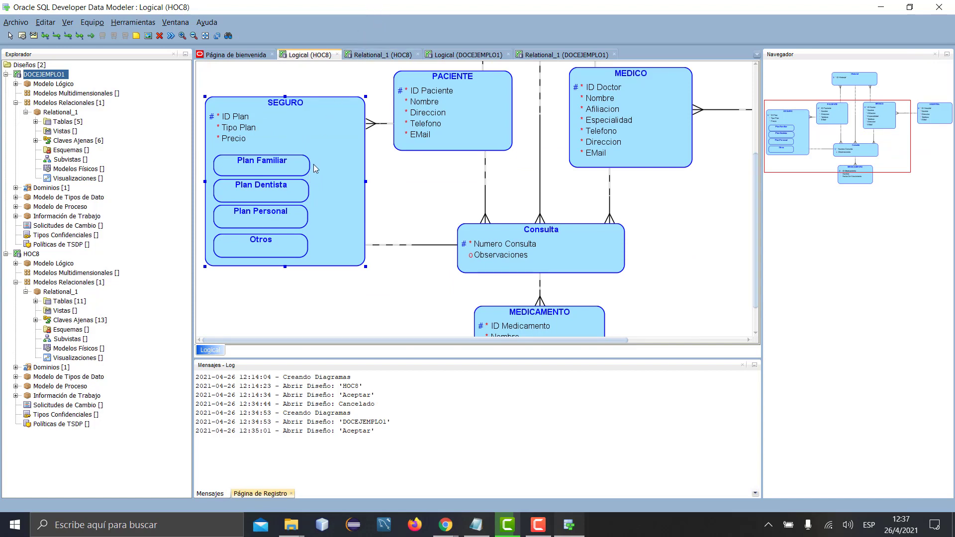
pyautogui.click(378, 54)
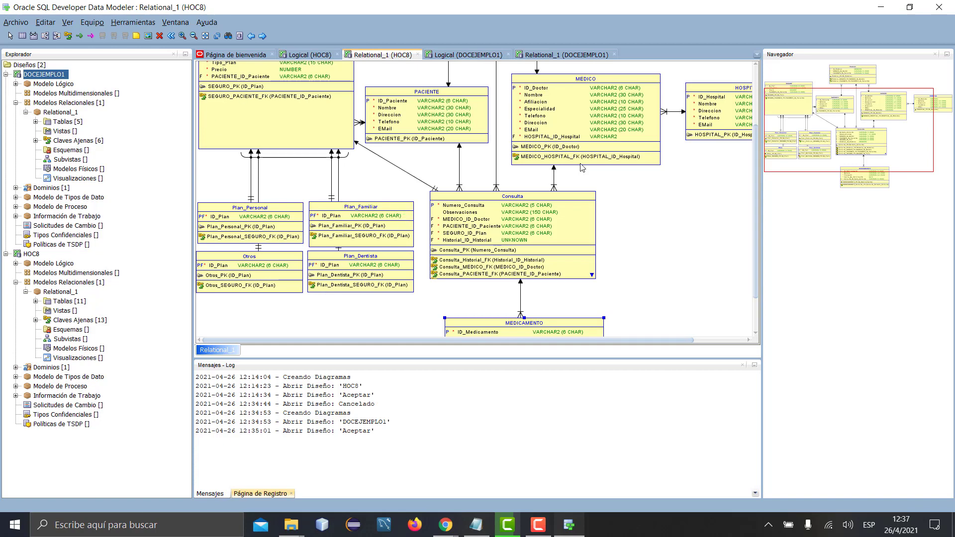
# Examine the primary and foreign keys of Historial, PACIENTE, MEDICO and Consulta in the HOC8 relational diagram
pyautogui.scroll(3, 584, 172)
pyautogui.scroll(-3, 590, 180)
pyautogui.scroll(3, 522, 182)
pyautogui.scroll(-2, 534, 193)
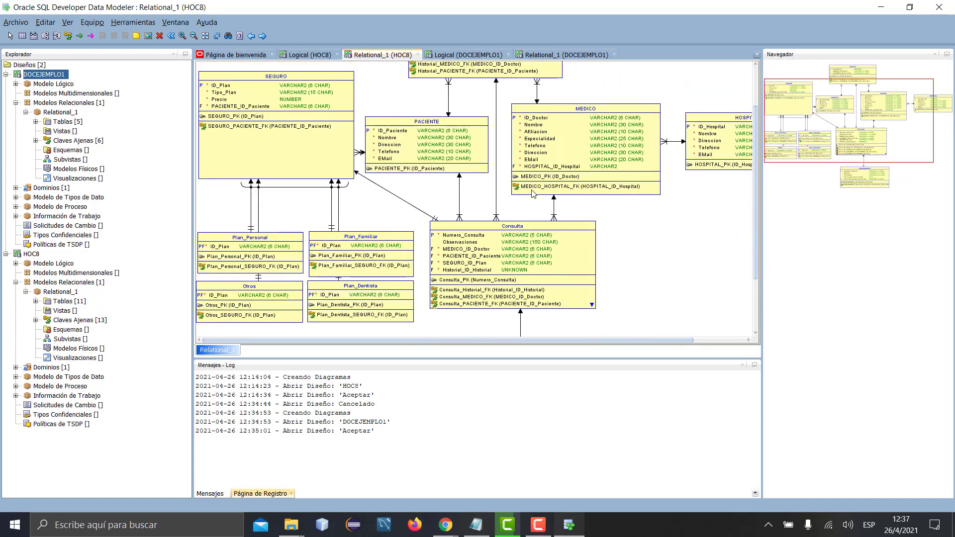
pyautogui.scroll(-1, 533, 193)
pyautogui.scroll(3, 523, 110)
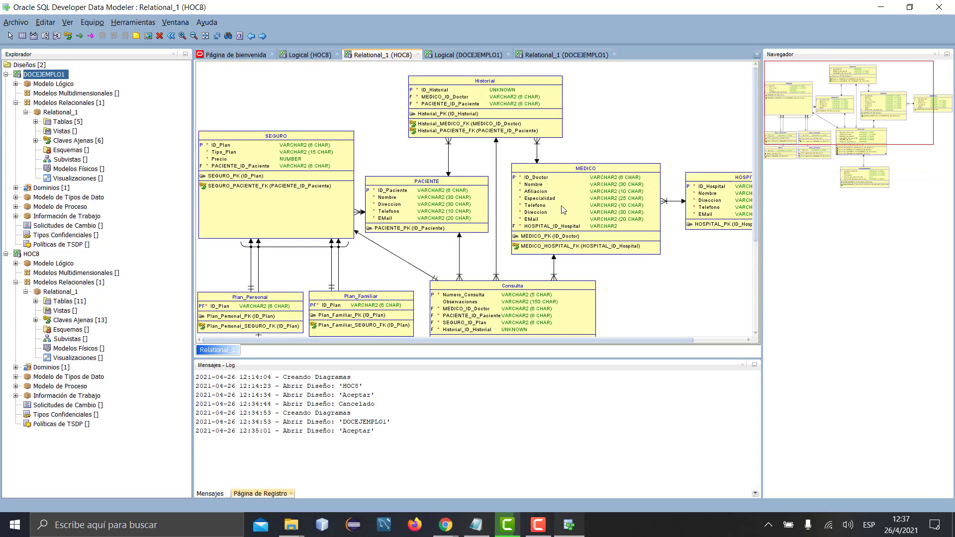
pyautogui.scroll(-3, 564, 210)
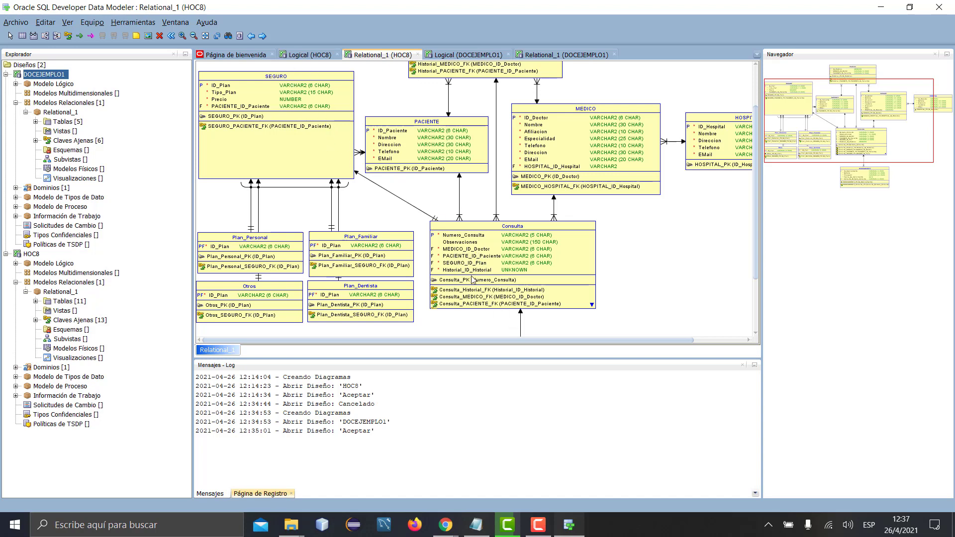
pyautogui.scroll(3, 481, 198)
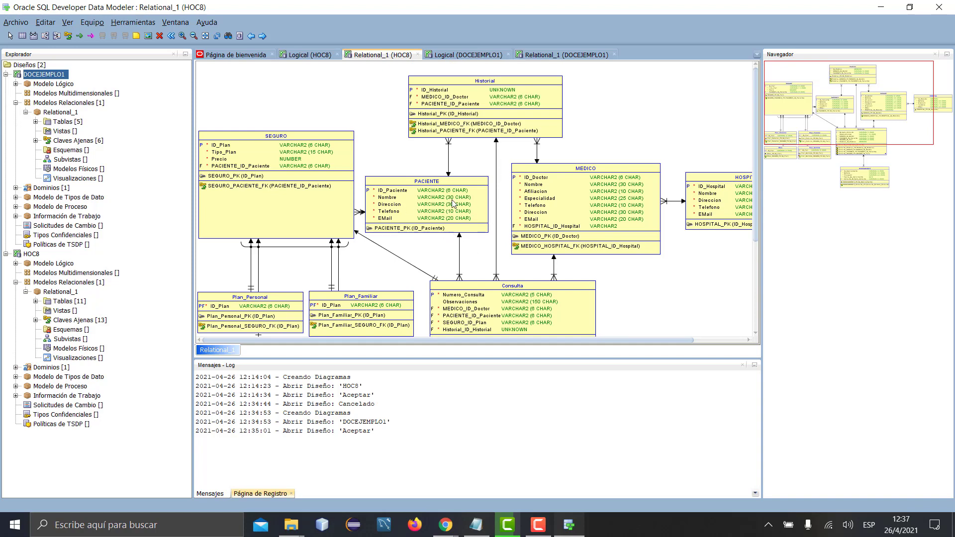
pyautogui.scroll(-6, 455, 165)
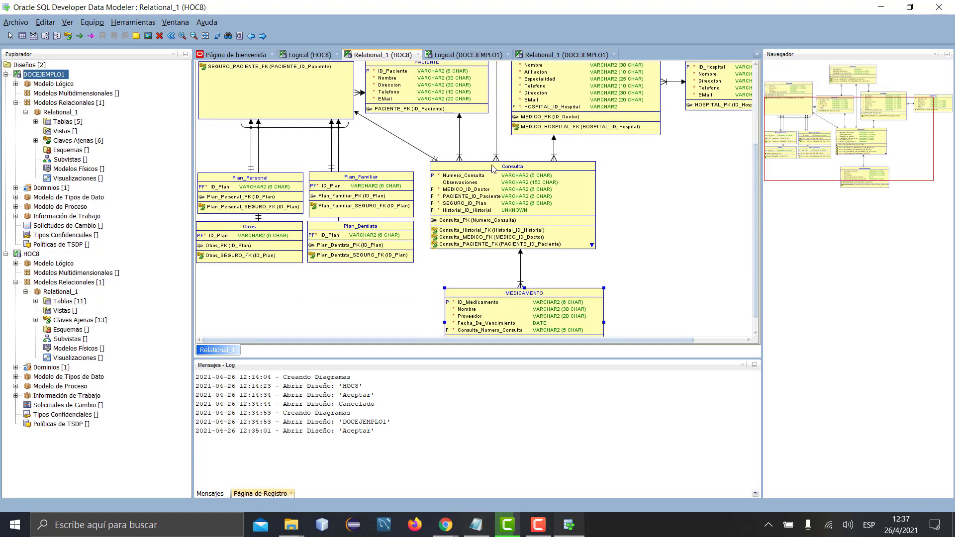
# Select the Consulta table and review its columns, foreign keys and link to MEDICAMENTO
pyautogui.moveTo(412, 153); pyautogui.dragTo(669, 289)
pyautogui.scroll(4, 669, 243)
pyautogui.scroll(-4, 673, 226)
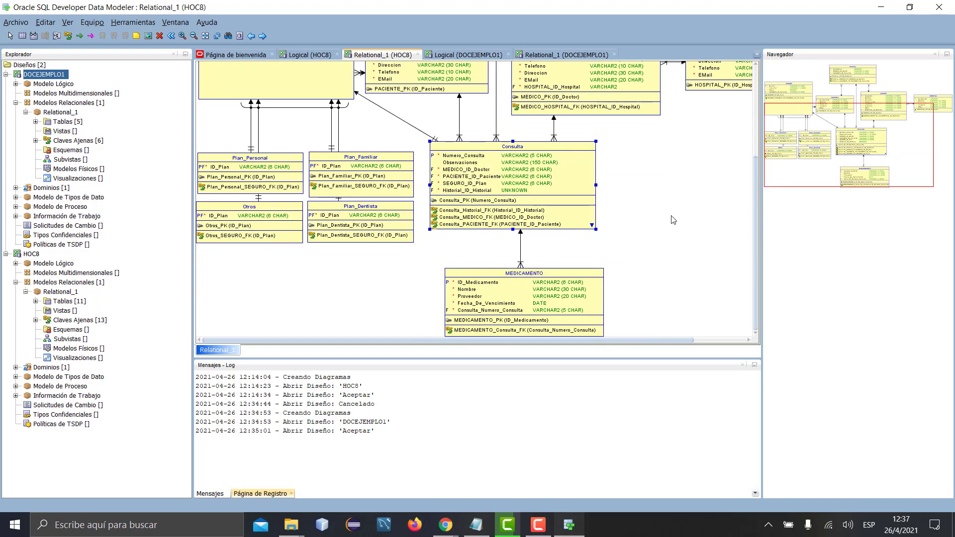
pyautogui.scroll(-2, 592, 288)
# Reposition the MEDICAMENTO table closer to Consulta and centred directly beneath it in the HOC8 relational diagram
pyautogui.moveTo(553, 305)
pyautogui.mouseDown()
pyautogui.moveTo(541, 296)
pyautogui.moveTo(564, 286)
pyautogui.moveTo(555, 295)
pyautogui.mouseUp()
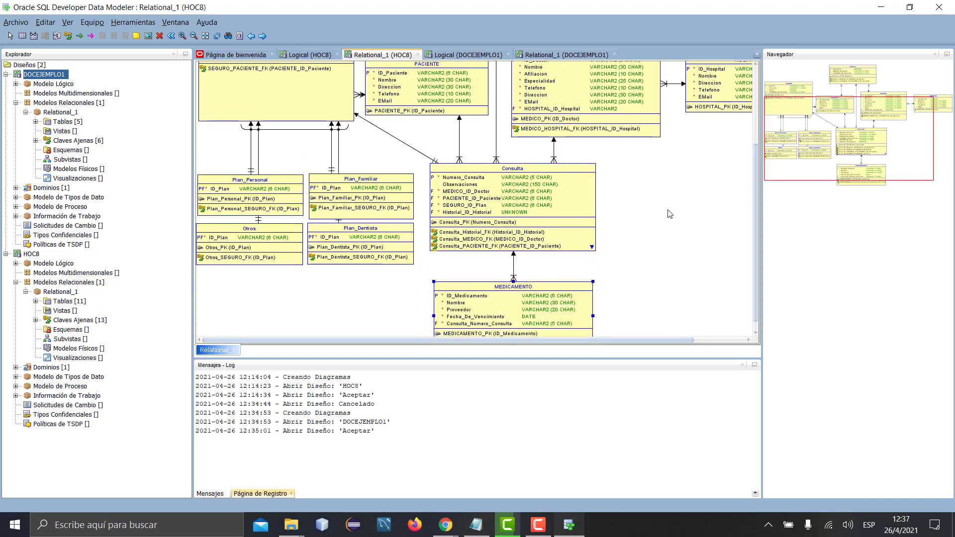
pyautogui.scroll(-2, 670, 214)
pyautogui.moveTo(496, 327); pyautogui.dragTo(513, 294)
pyautogui.scroll(5, 685, 209)
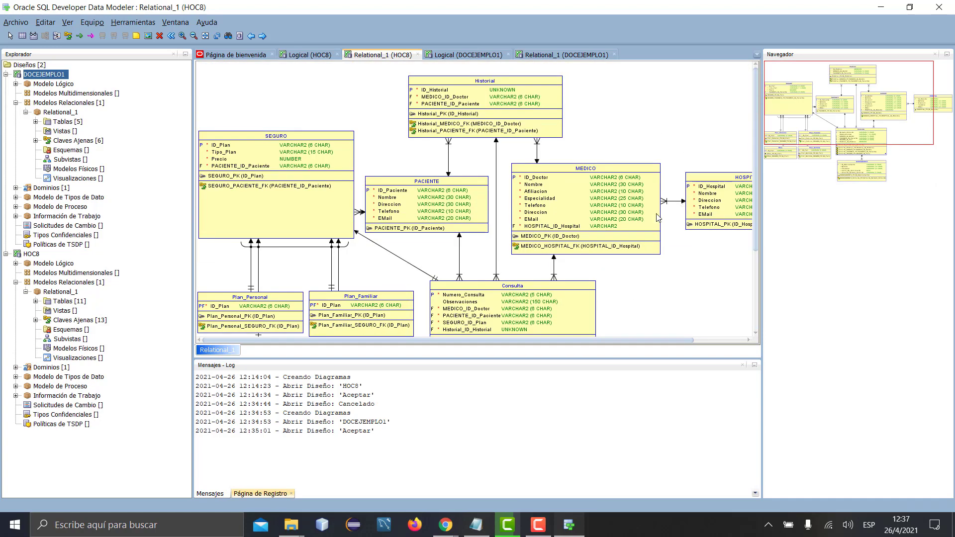
# Check the Google Meet call's participants and chat for student replies, and return to Data Modeler
pyautogui.moveTo(446, 525)
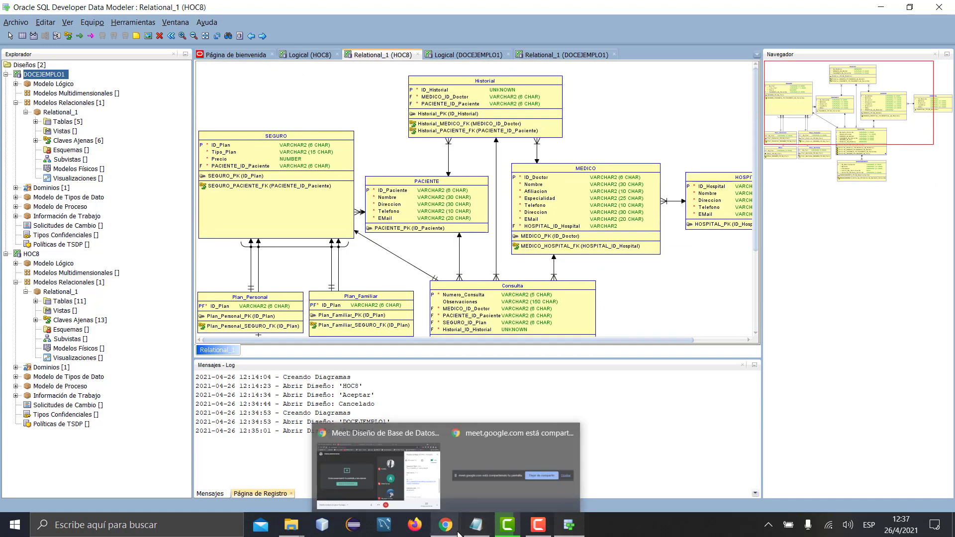
pyautogui.click(423, 465)
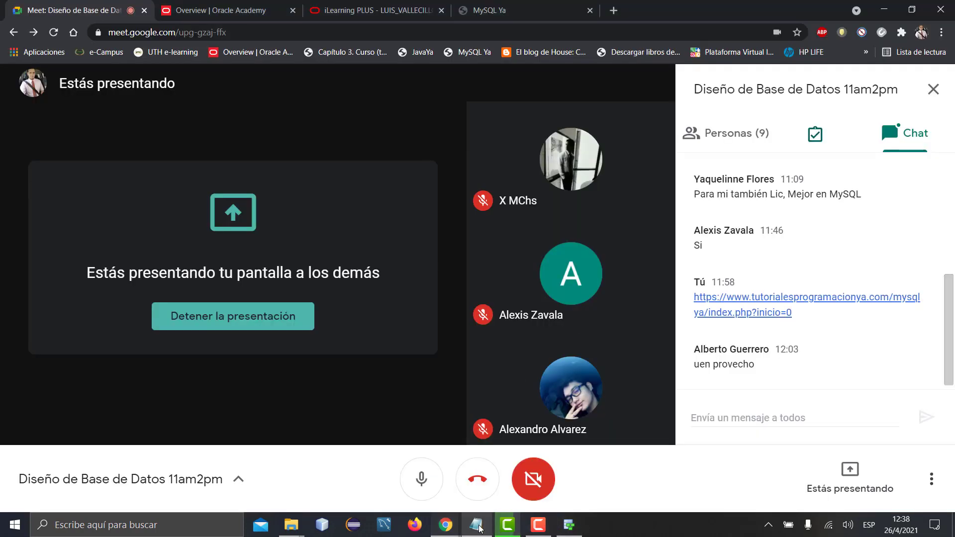
pyautogui.moveTo(476, 525)
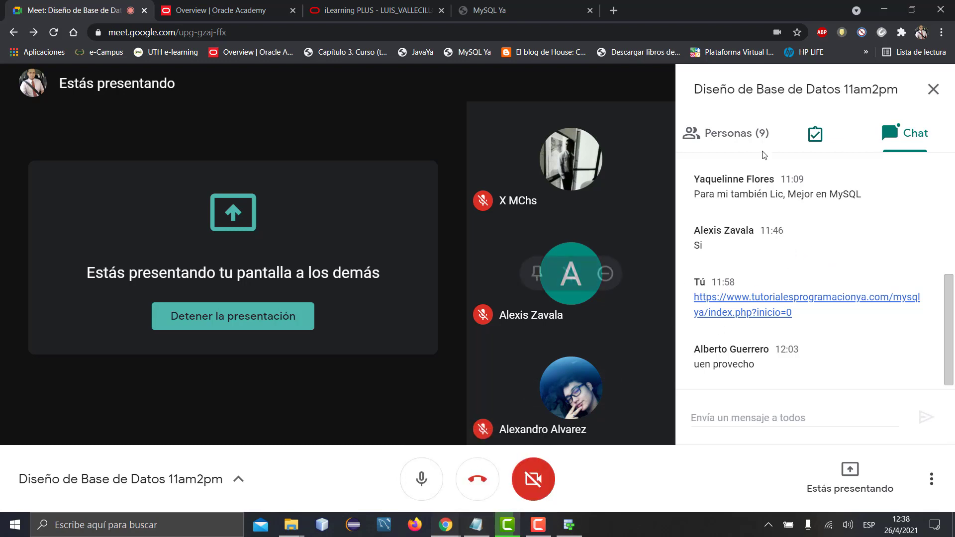
pyautogui.click(744, 133)
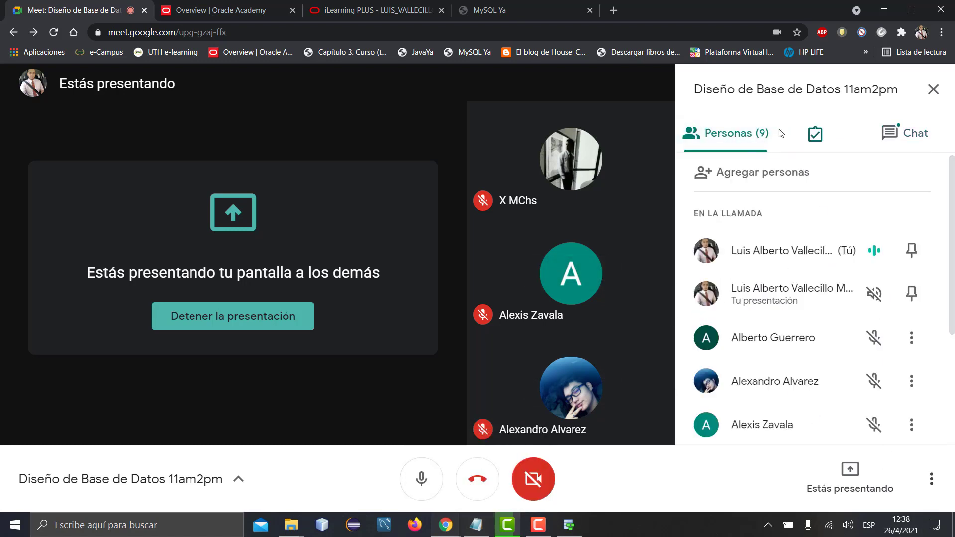
pyautogui.click(894, 132)
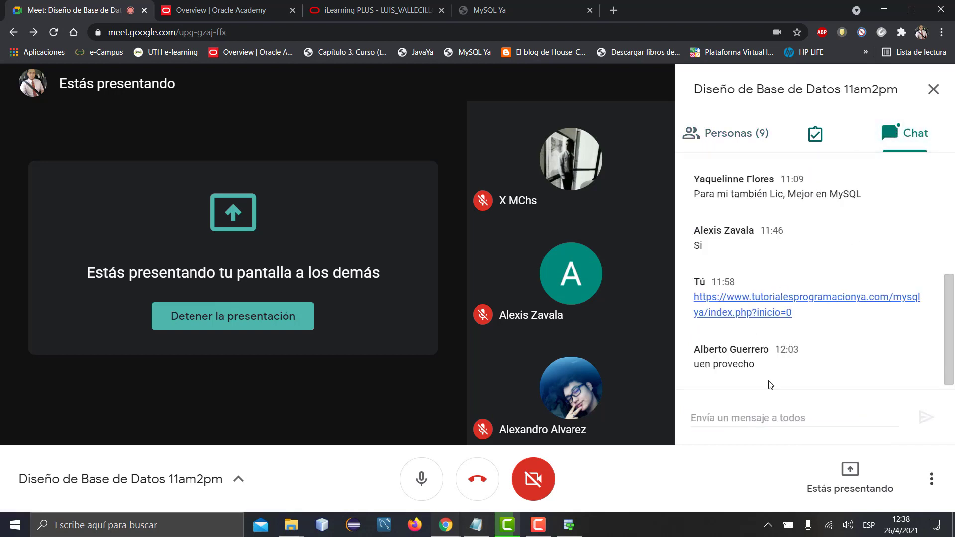
pyautogui.moveTo(576, 534)
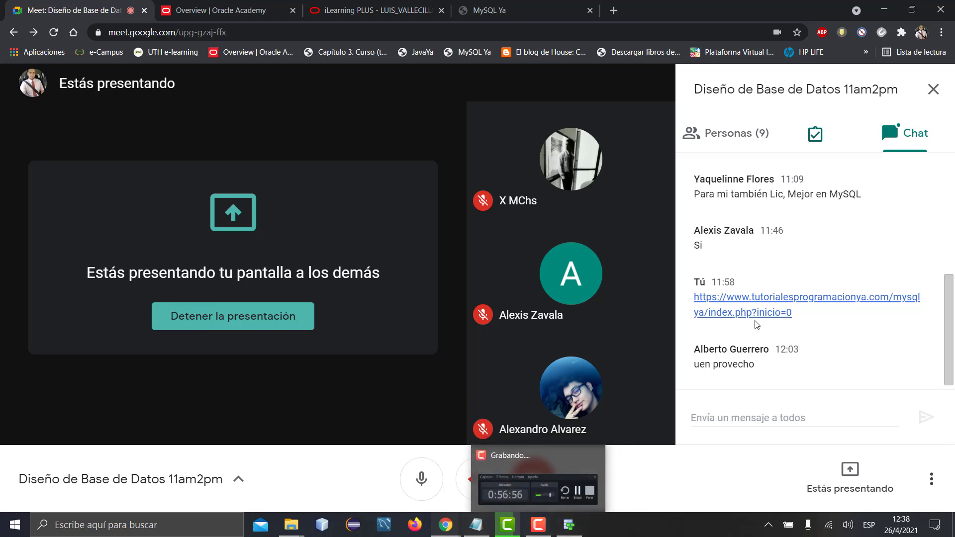
pyautogui.click(568, 525)
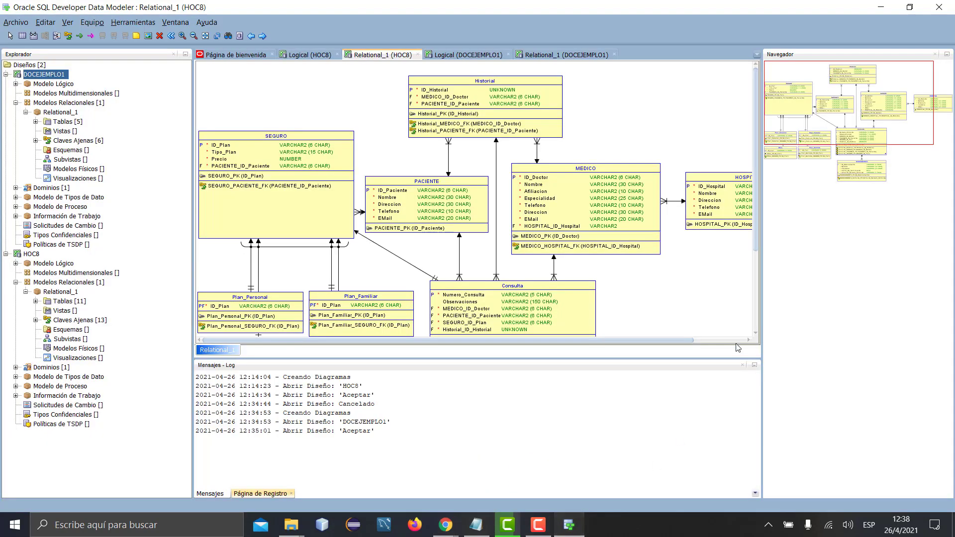
# Switch to the MySQL Ya tutorial page in Chrome and look through its table of concepts and exercises
pyautogui.click(539, 525)
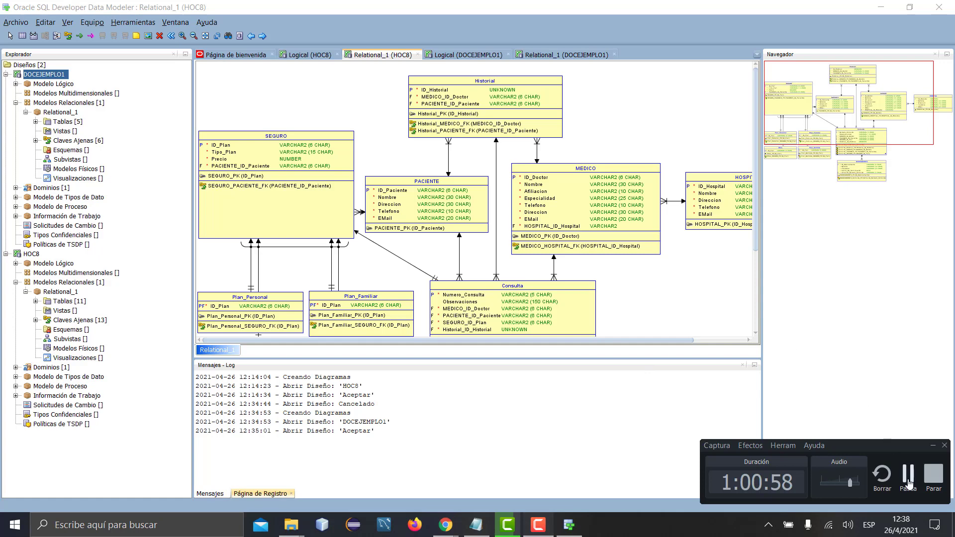
pyautogui.moveTo(445, 525)
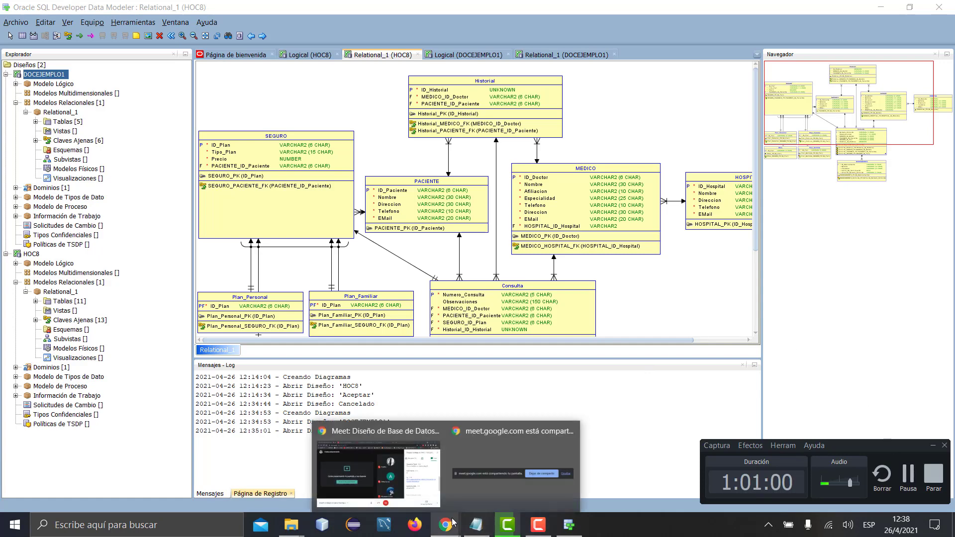
pyautogui.click(404, 465)
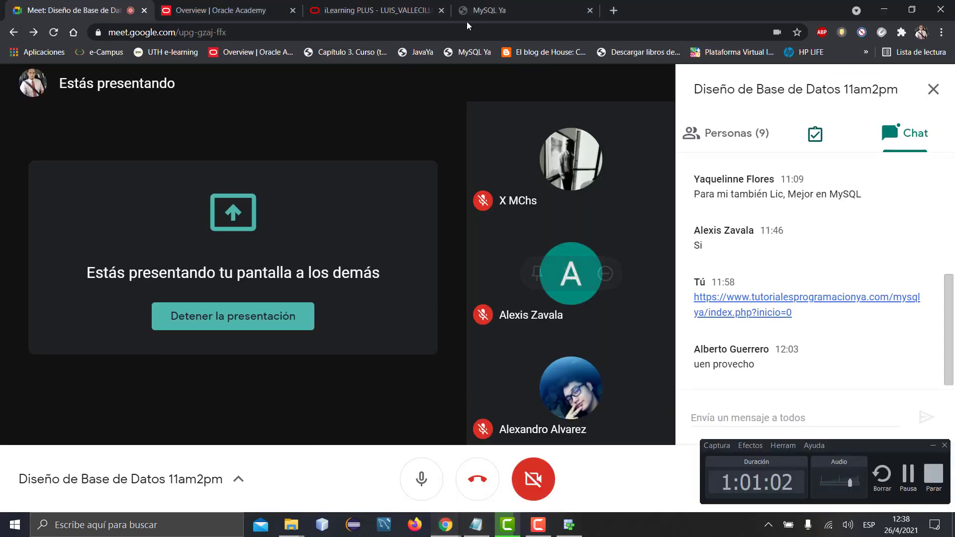
pyautogui.click(530, 5)
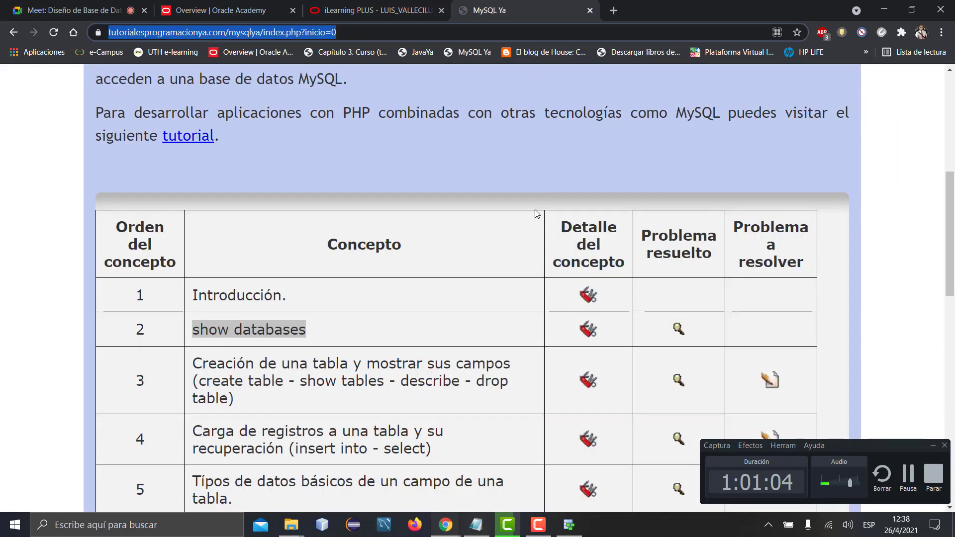
pyautogui.scroll(-10, 533, 198)
pyautogui.scroll(10, 524, 193)
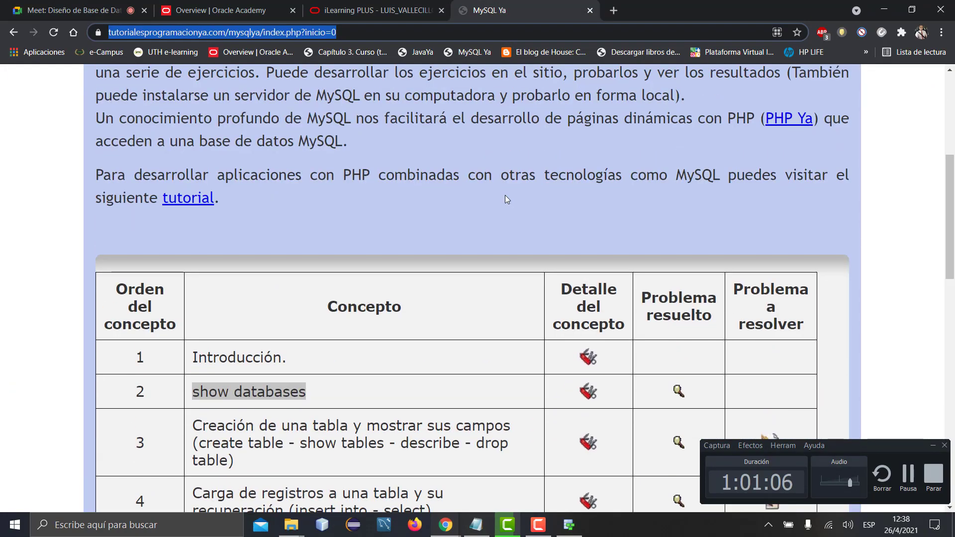
# Look through the first page of the MySQL Ya table of concepts and solved exercises, from show databases to Valores inválidos
pyautogui.scroll(-10, 408, 205)
pyautogui.scroll(3, 255, 114)
pyautogui.scroll(-7, 282, 187)
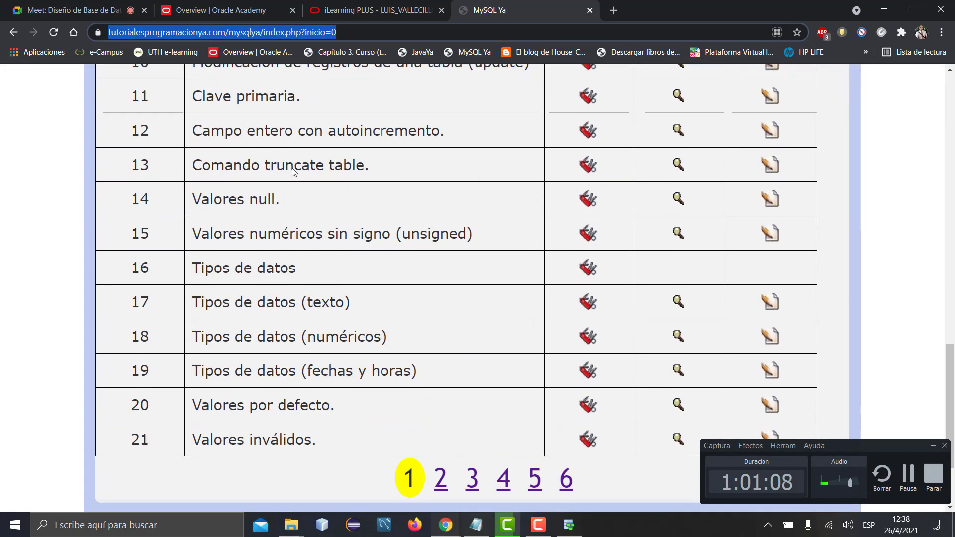
pyautogui.scroll(10, 297, 169)
pyautogui.scroll(-8, 294, 165)
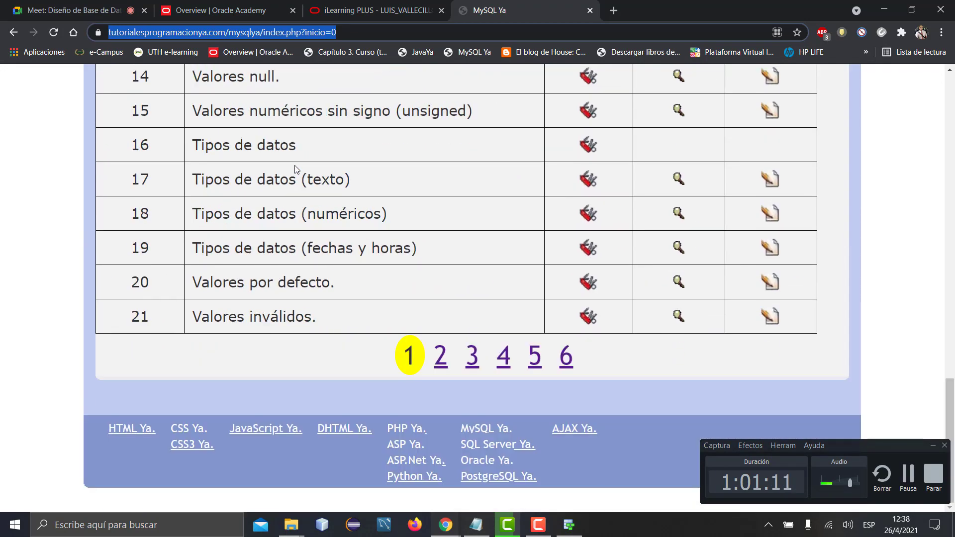
pyautogui.scroll(7, 295, 169)
pyautogui.scroll(1, 295, 165)
pyautogui.scroll(-4, 294, 165)
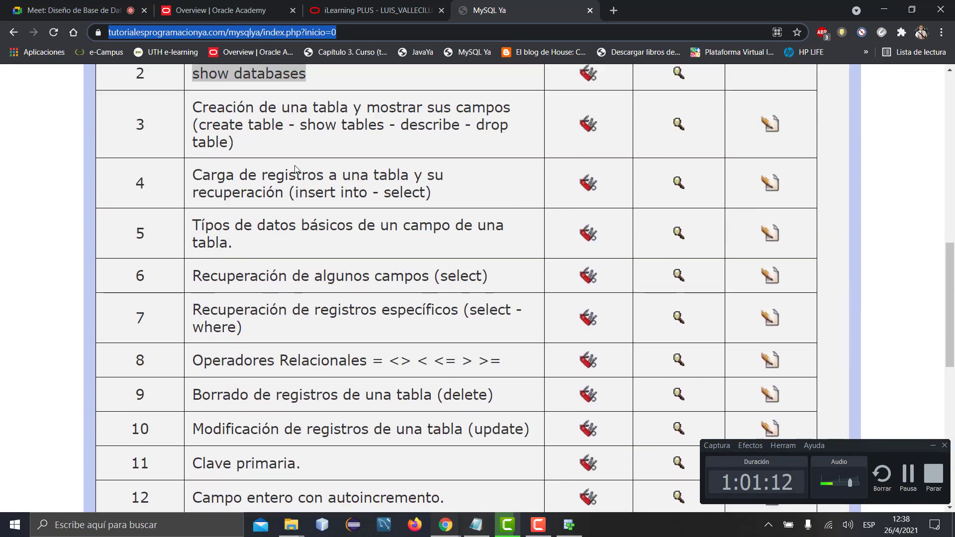
pyautogui.scroll(-7, 362, 185)
pyautogui.scroll(-1, 361, 185)
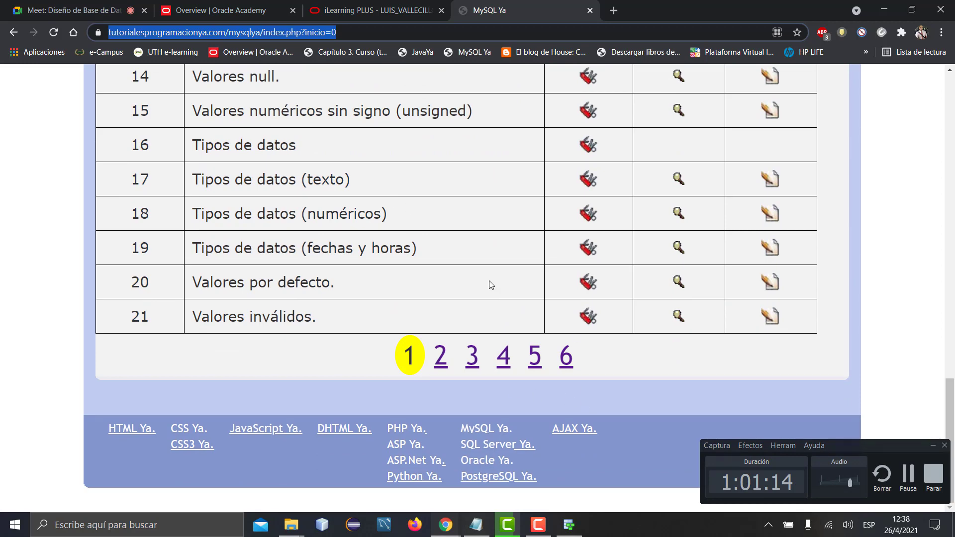
pyautogui.scroll(10, 490, 284)
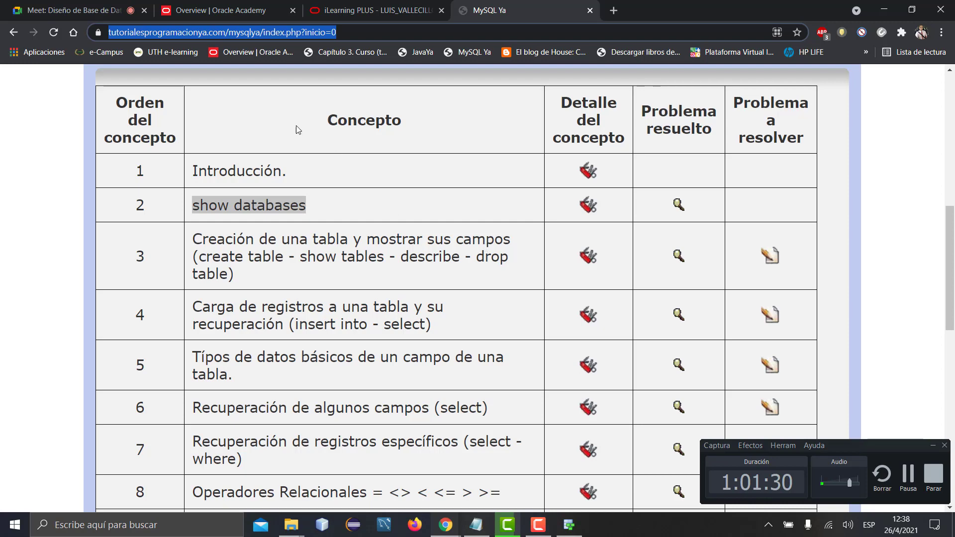
# Switch to the Google Meet call and check its list of participants
pyautogui.click(58, 9)
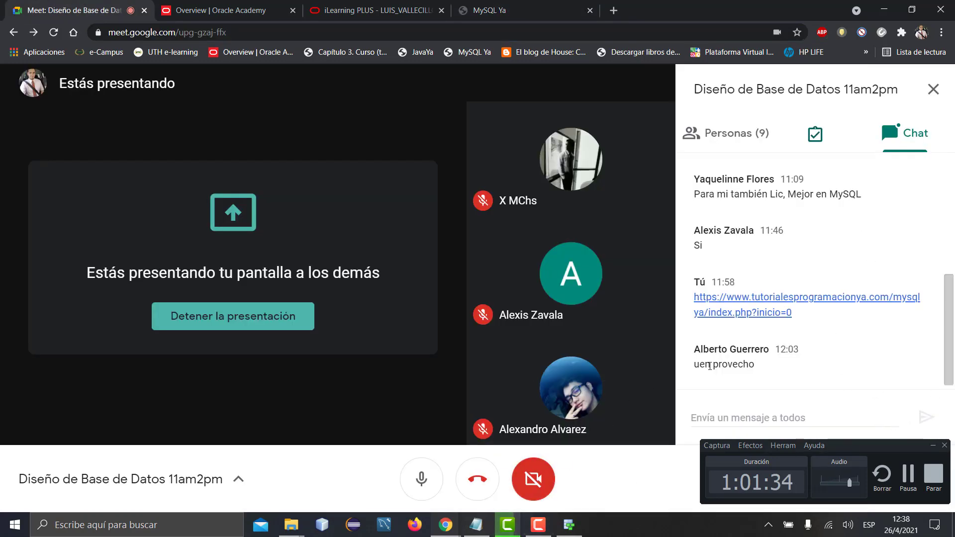
pyautogui.click(744, 138)
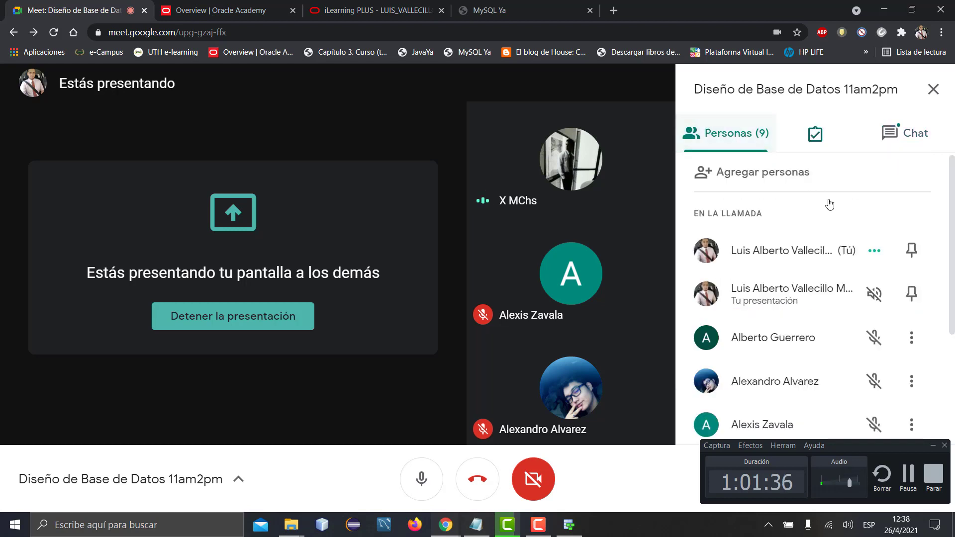
pyautogui.moveTo(606, 269)
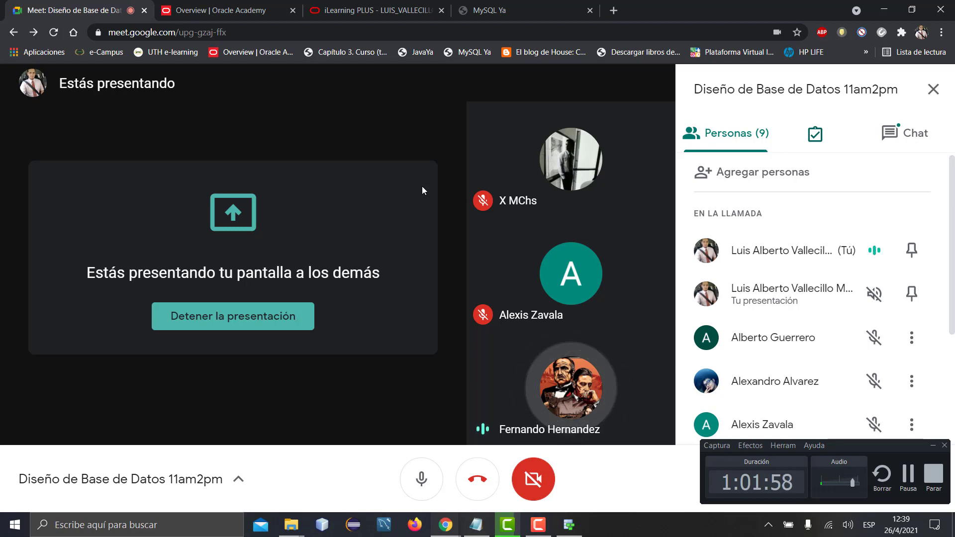
# Switch to Oracle SQL Developer Data Modeler and view the DOCEJEMPLO1 logical diagram, ending on the HOC8 logical diagram
pyautogui.moveTo(569, 532)
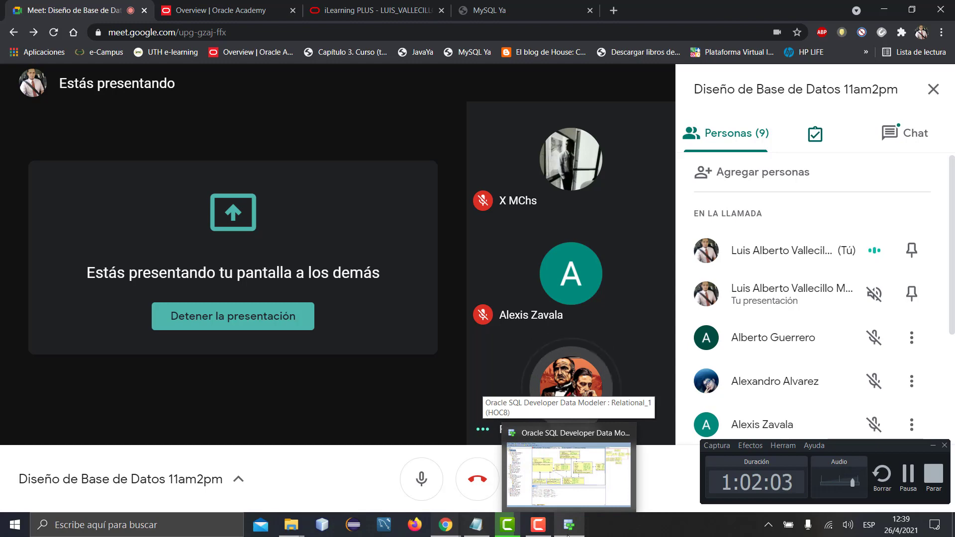
pyautogui.click(568, 527)
pyautogui.click(310, 55)
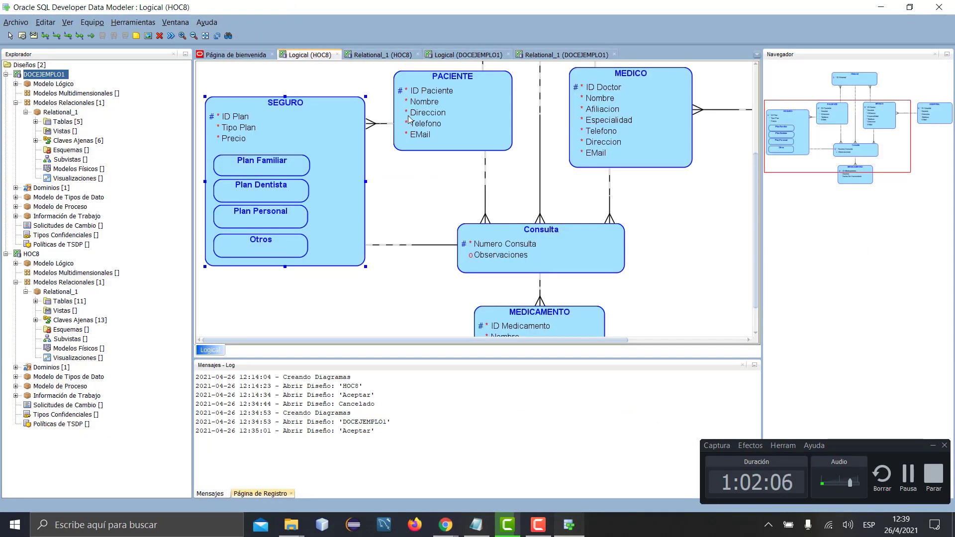
pyautogui.click(458, 55)
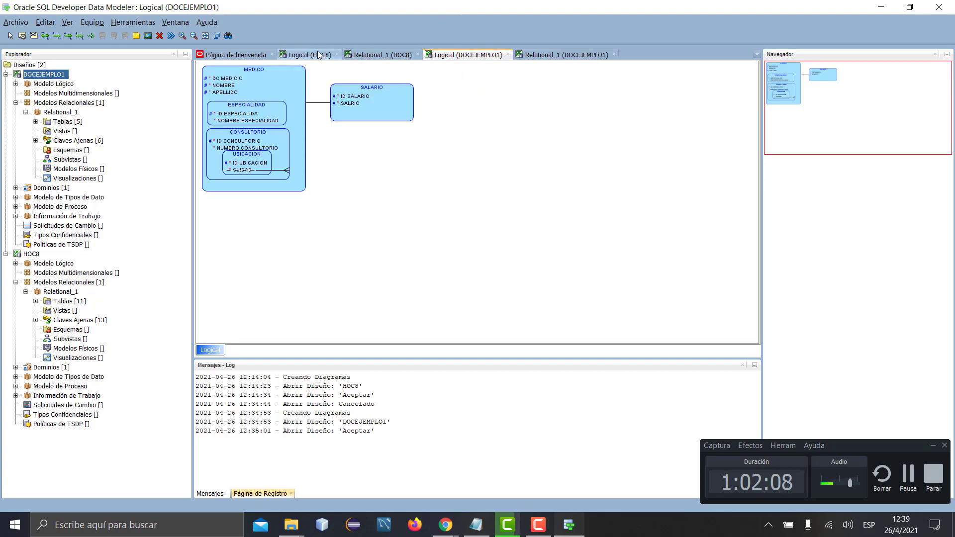
pyautogui.click(318, 53)
# Create an entity named Subtipo beneath SEGURO in the HOC8 logical diagram, with PACIENTE as its supertype
pyautogui.click(338, 296)
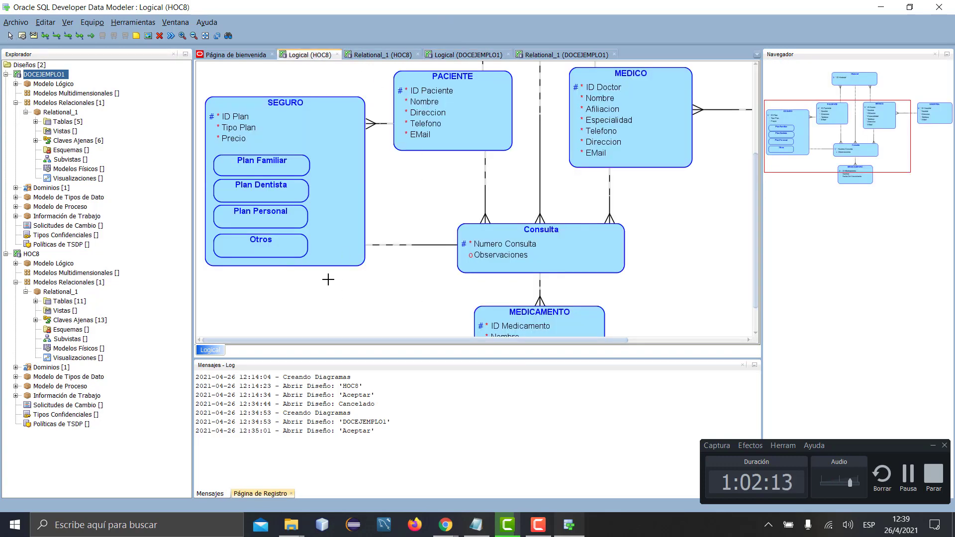
pyautogui.moveTo(328, 280); pyautogui.dragTo(438, 326)
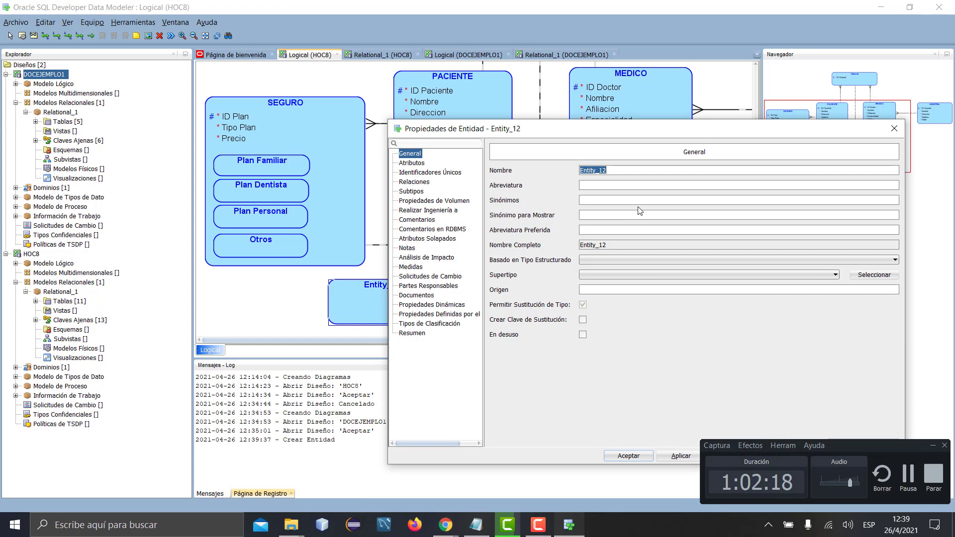
pyautogui.write('Pa')
pyautogui.press('BackSpace')
pyautogui.press('BackSpace')
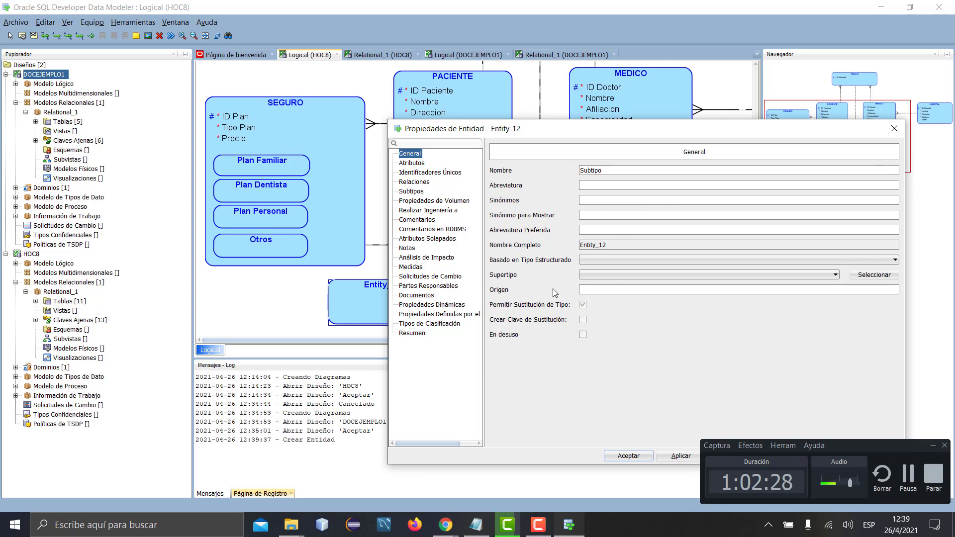
pyautogui.click(600, 274)
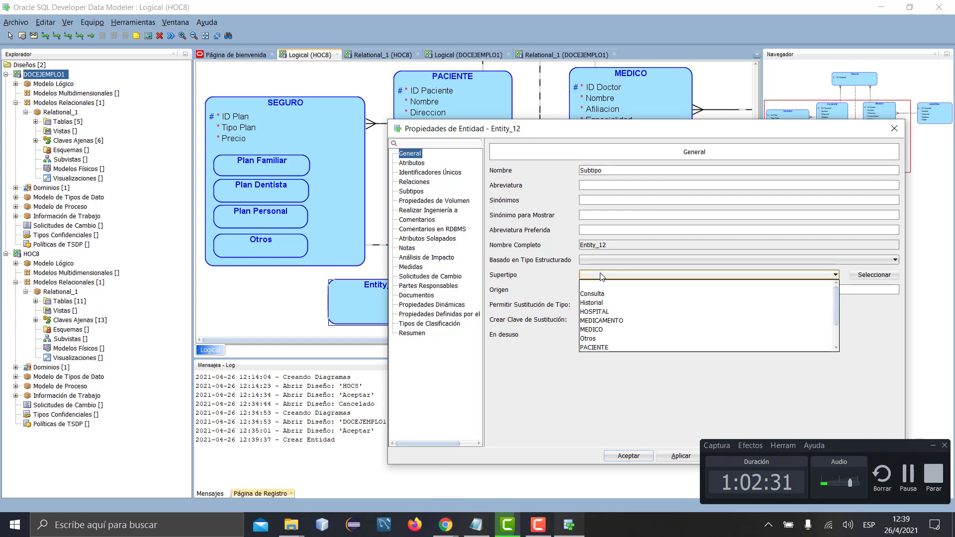
pyautogui.click(609, 347)
pyautogui.click(688, 454)
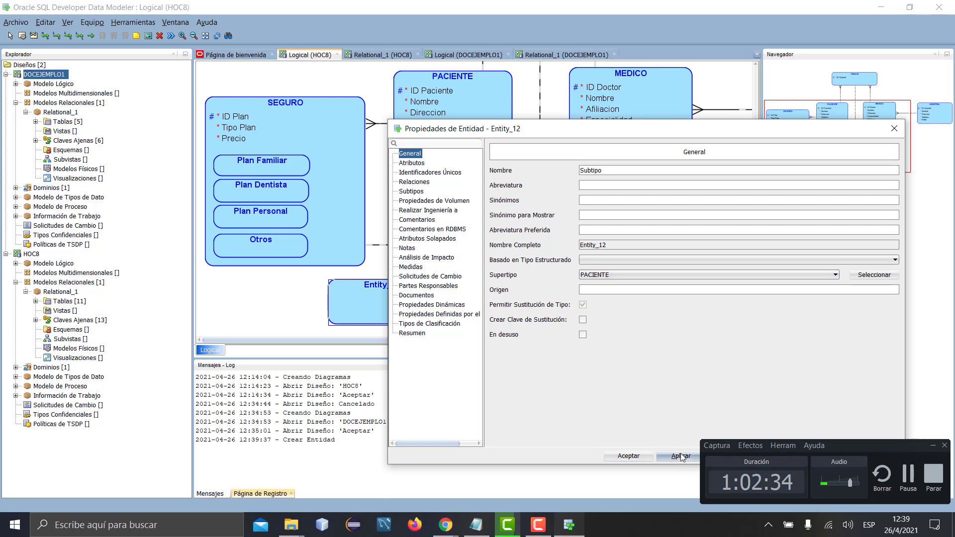
pyautogui.click(627, 456)
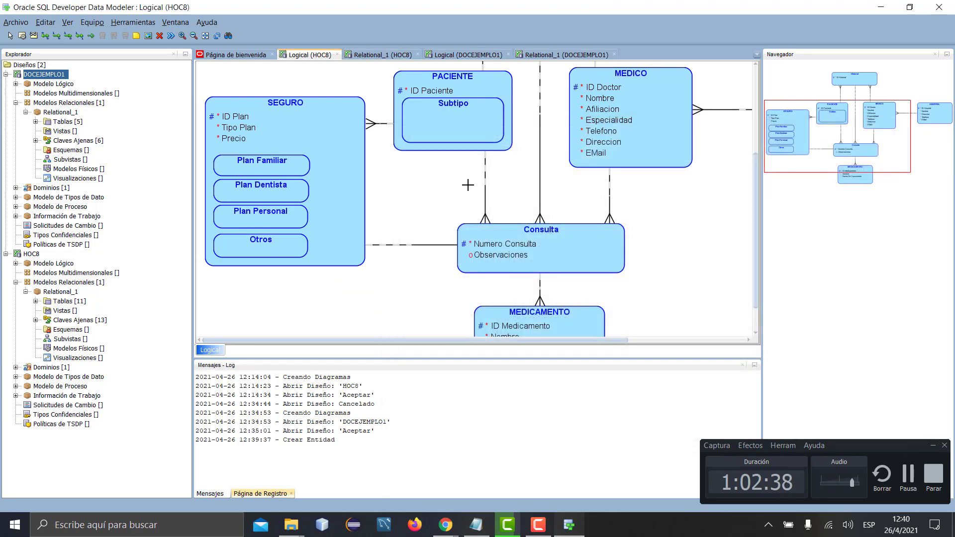
# Review the Subtipo entity inside PACIENTE and compare the HOC8 logical diagram with its relational diagram
pyautogui.scroll(1, 523, 125)
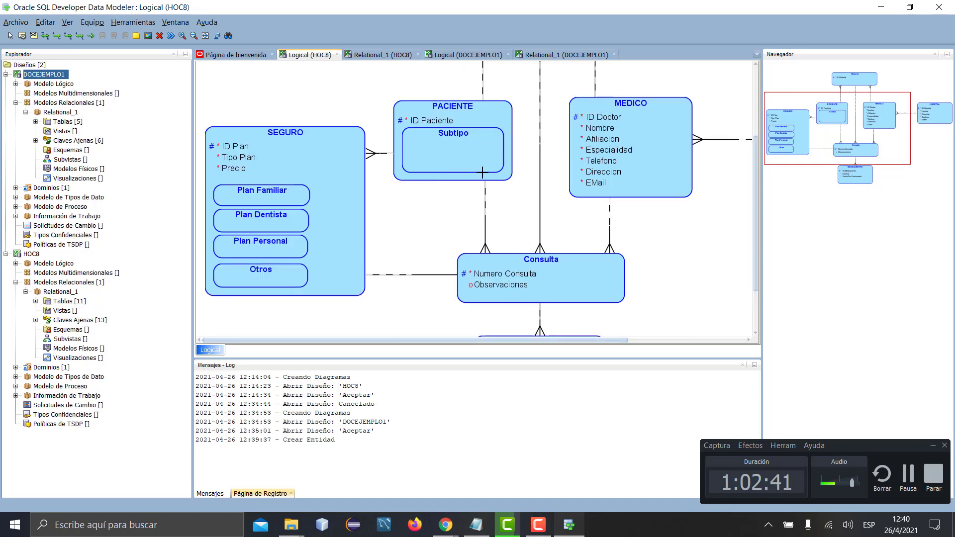
pyautogui.scroll(4, 483, 172)
pyautogui.click(398, 56)
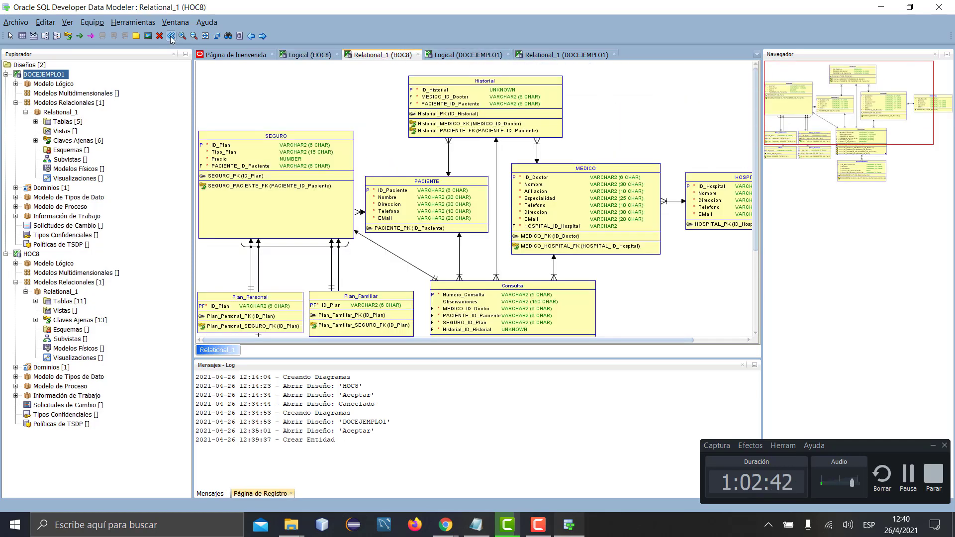
pyautogui.click(310, 55)
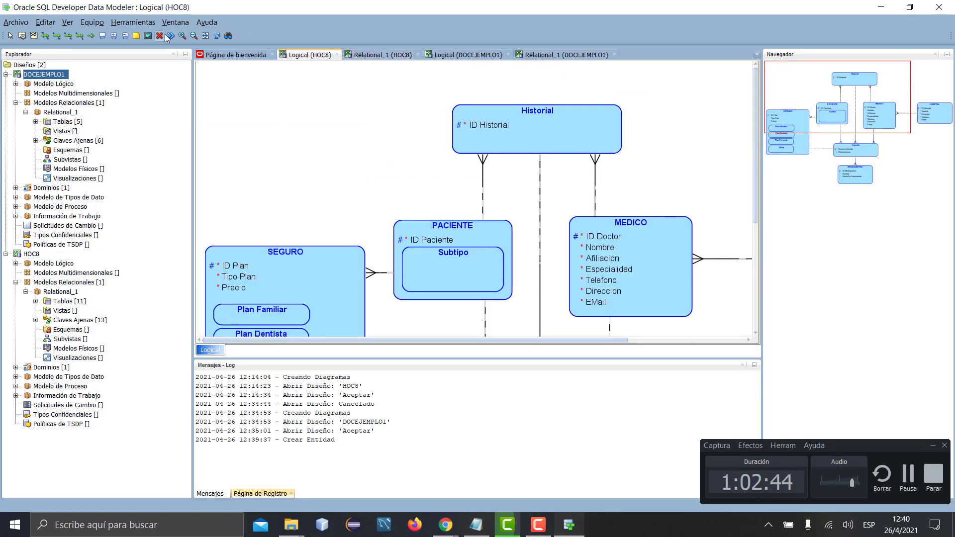
pyautogui.click(381, 54)
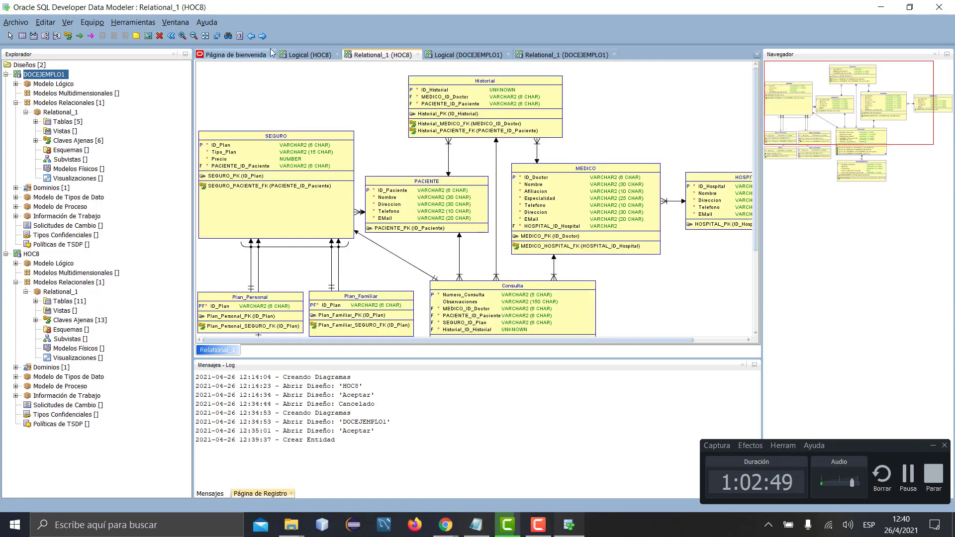
# Delete the Subtipo entity from PACIENTE in the HOC8 logical diagram
pyautogui.click(309, 55)
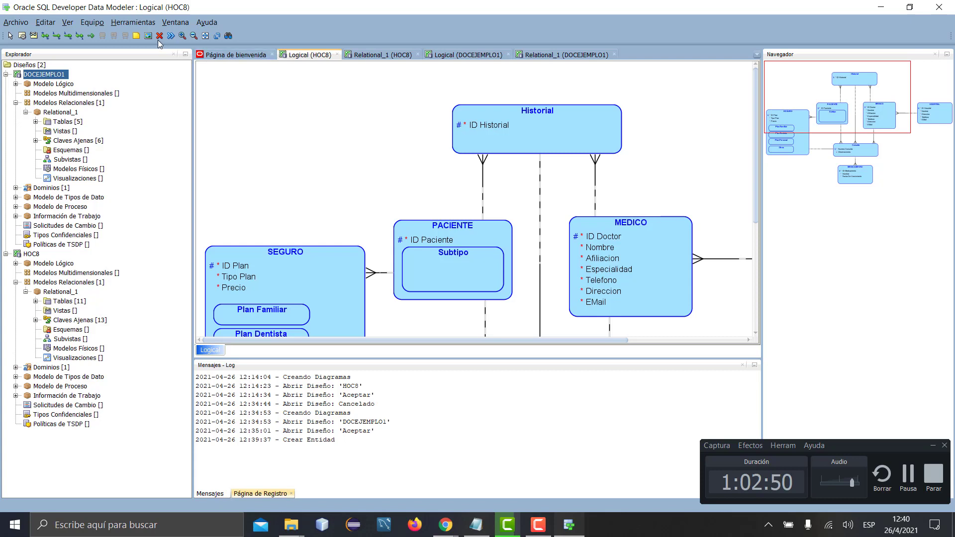
pyautogui.click(469, 271)
pyautogui.click(500, 293)
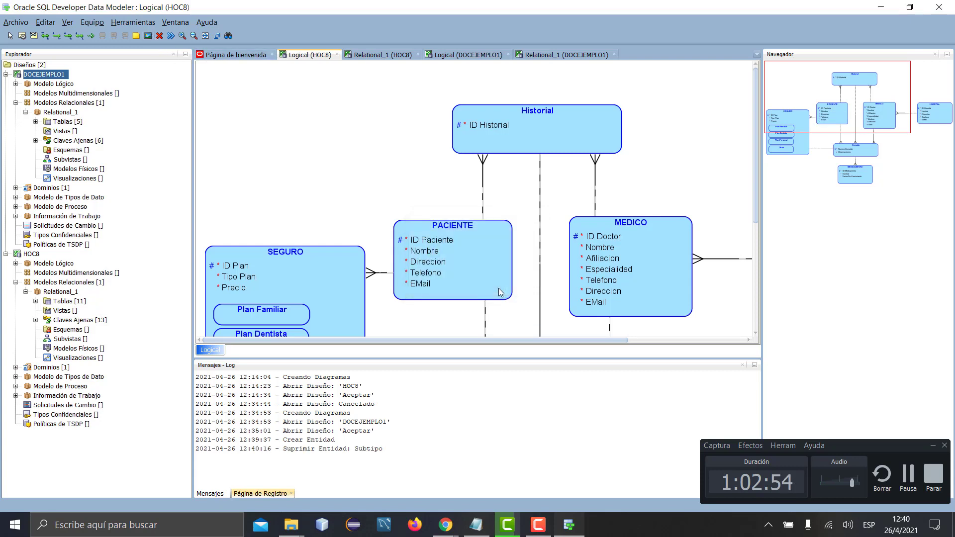
# Switch to the Google Meet call in Chrome and check its chat for student messages
pyautogui.click(456, 530)
pyautogui.click(406, 455)
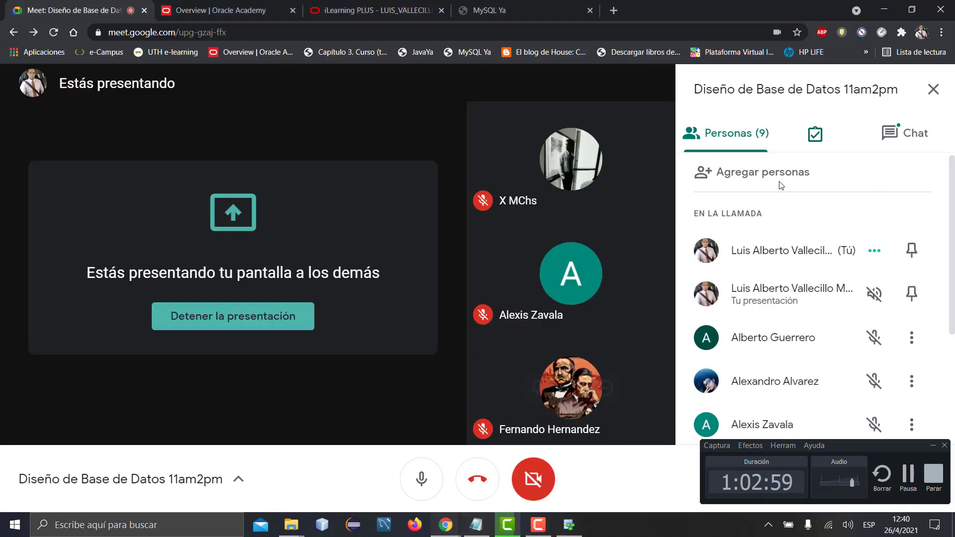
pyautogui.click(913, 139)
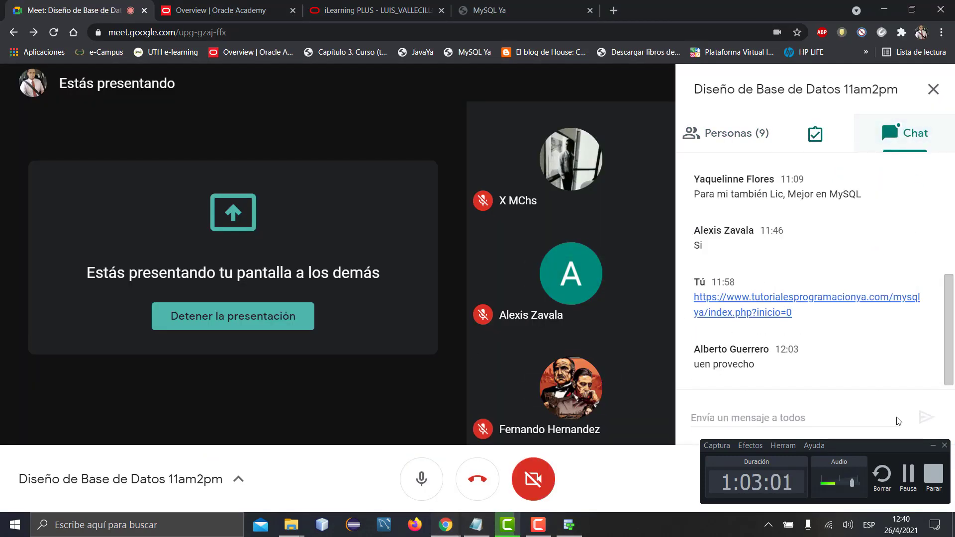
# Look through pages 1 and 2 of the MySQL Ya table of concepts, and return to the Google Meet call
pyautogui.click(486, 10)
pyautogui.scroll(-10, 367, 337)
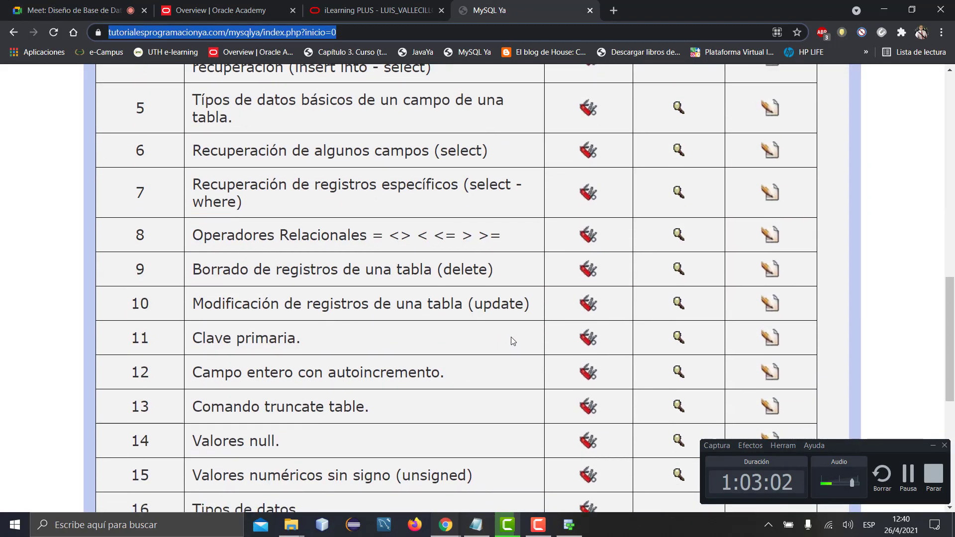
pyautogui.scroll(3, 512, 316)
pyautogui.scroll(-3, 537, 323)
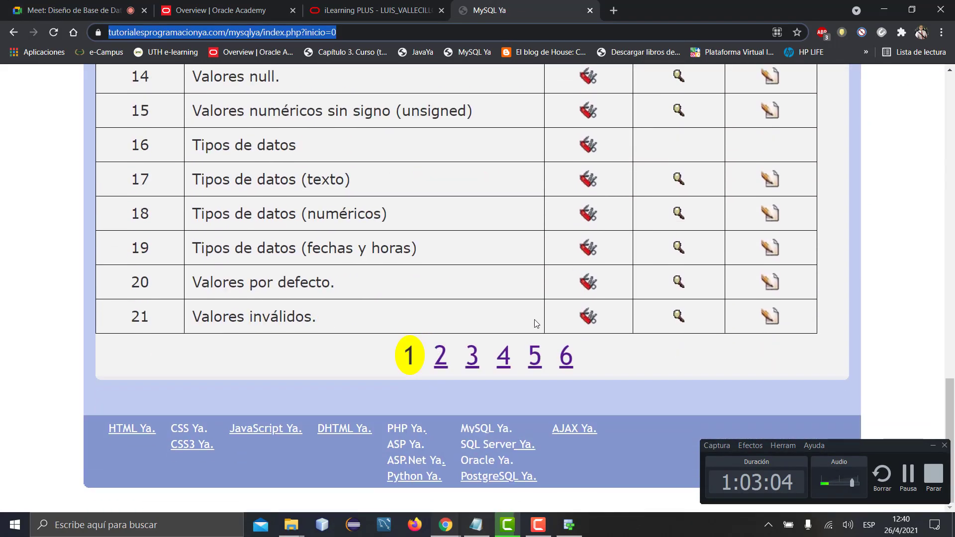
pyautogui.click(440, 361)
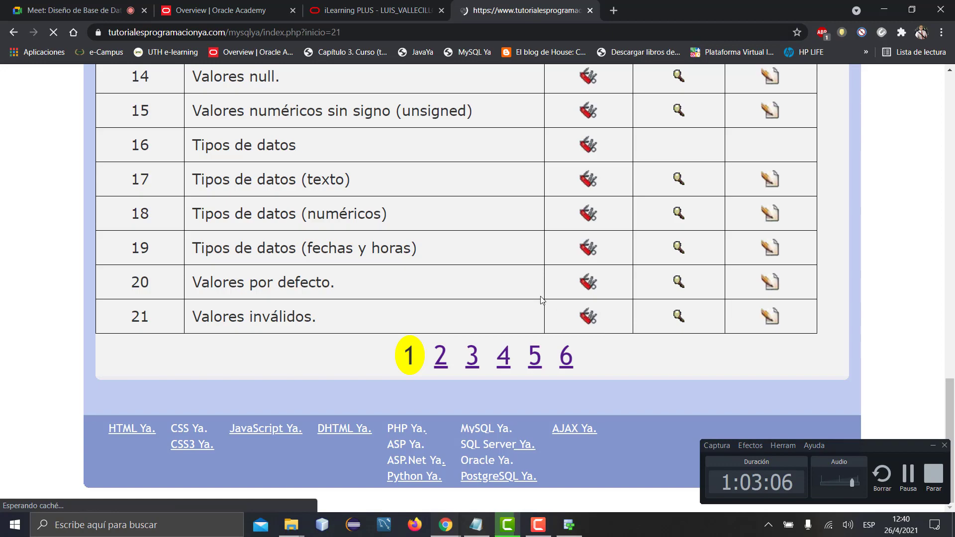
pyautogui.scroll(-10, 692, 276)
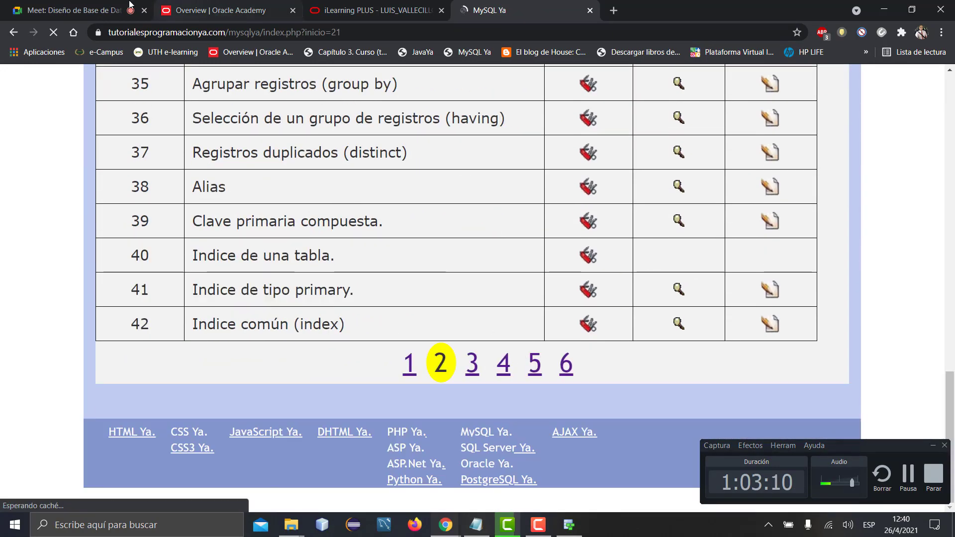
pyautogui.hotkey('ctrl', '1')
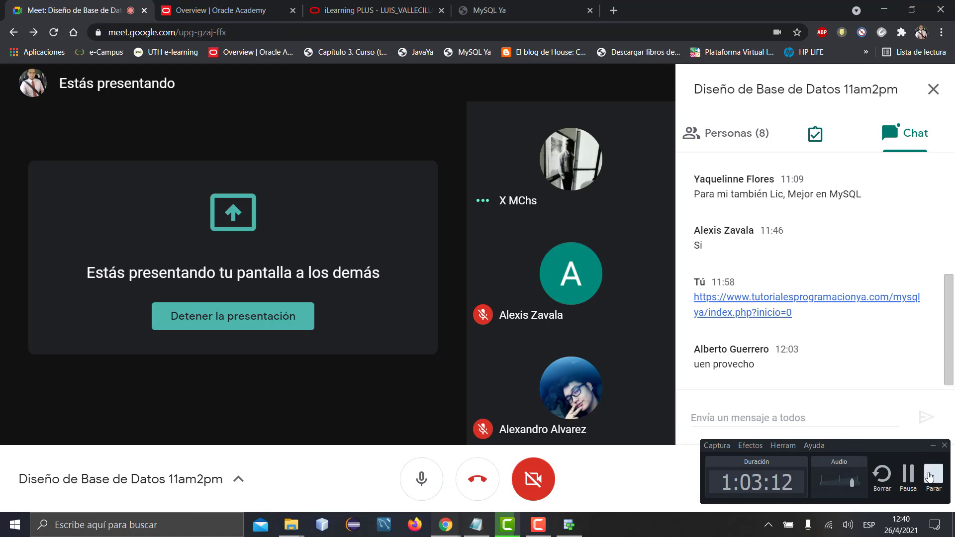